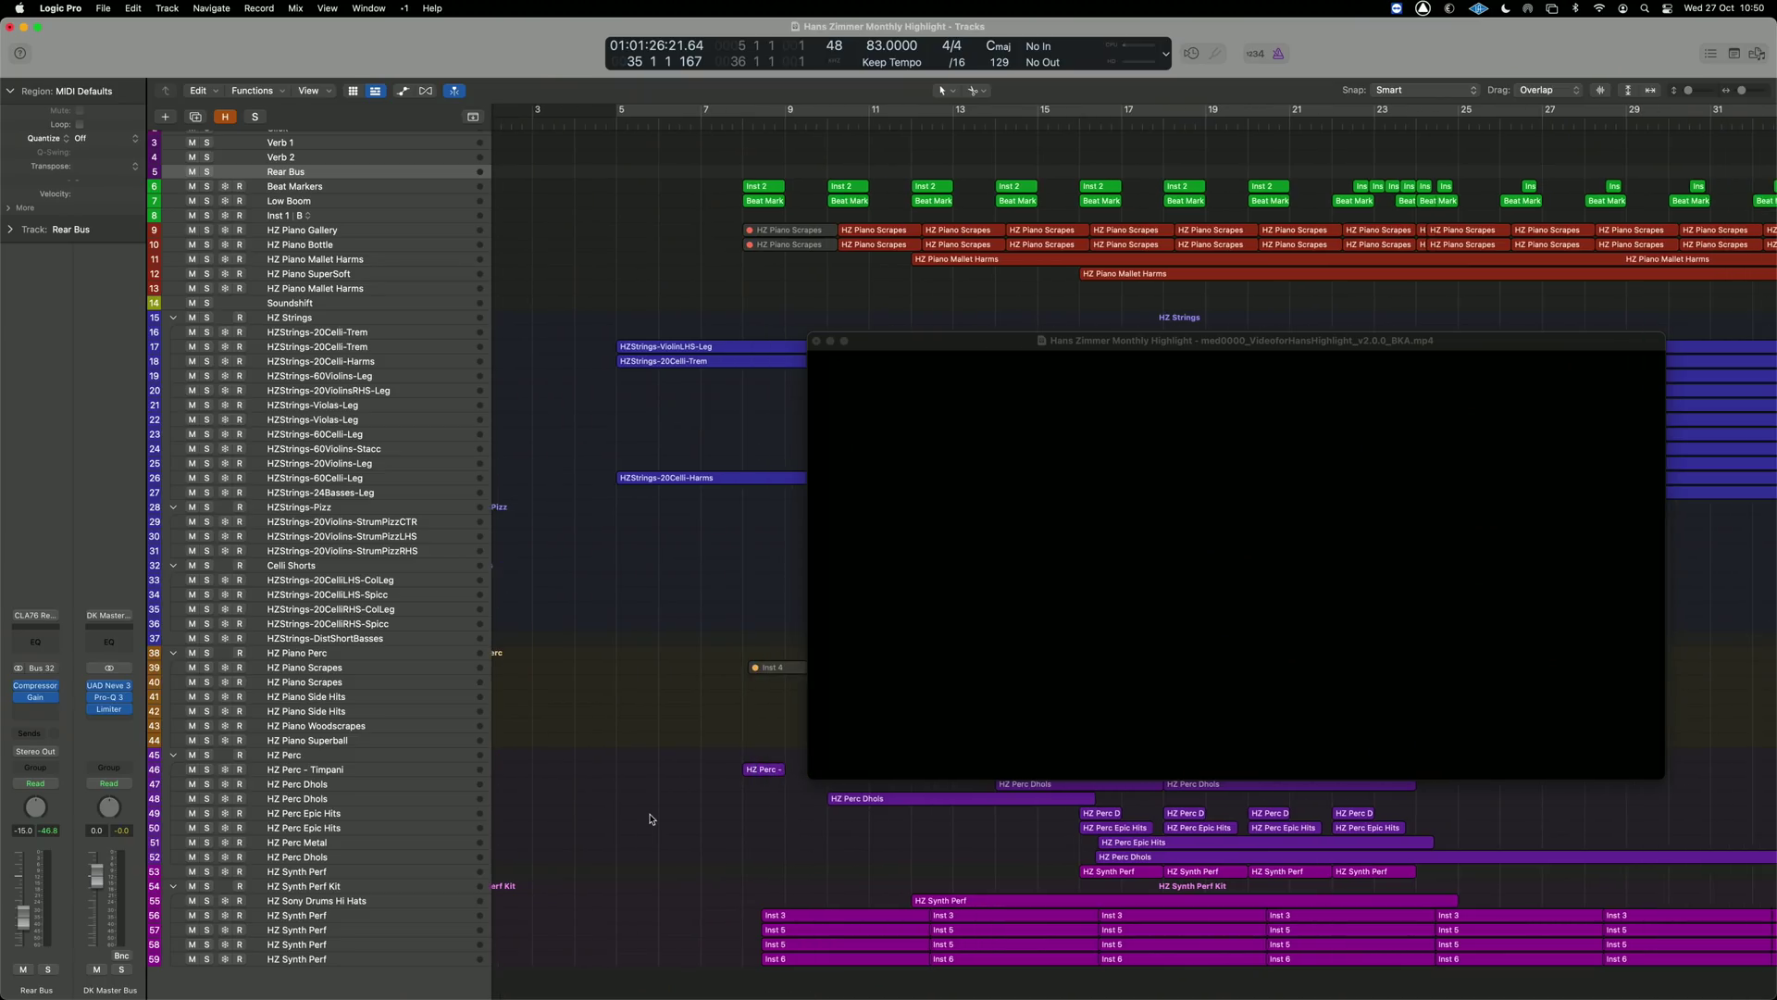
# Solo the HZ Synth Perf Kit track stack.
pyautogui.scroll(-4, 676, 846)
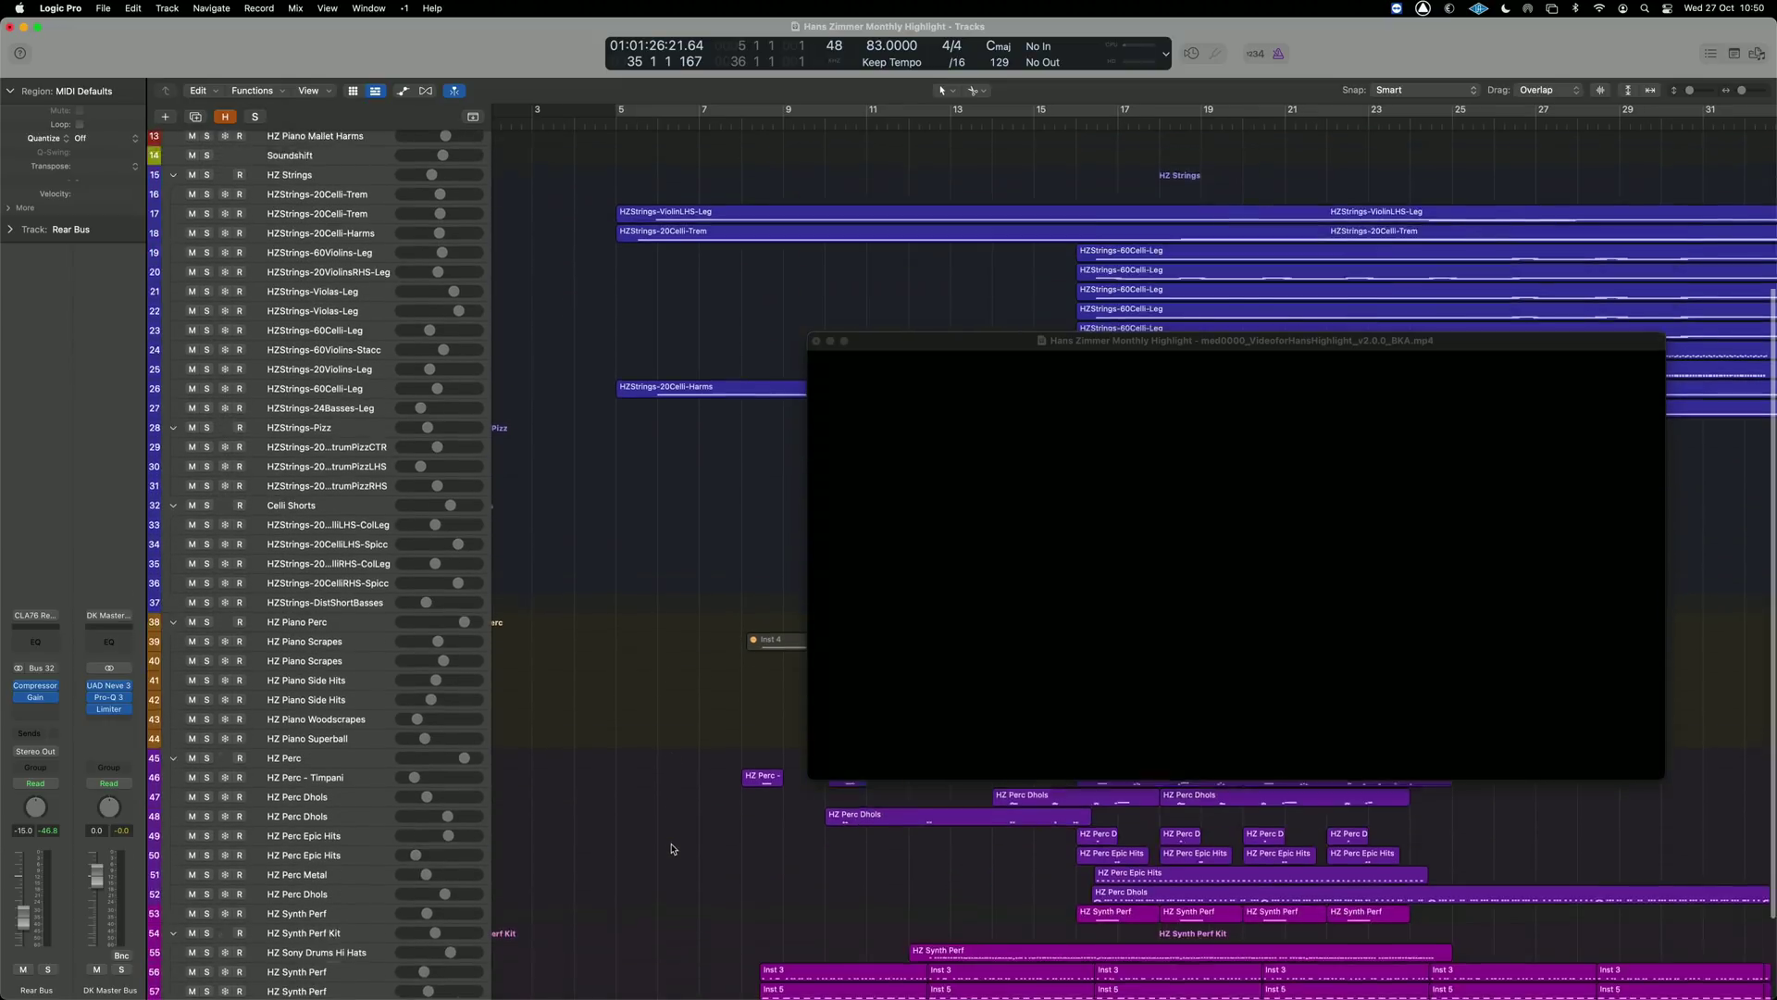
pyautogui.click(369, 829)
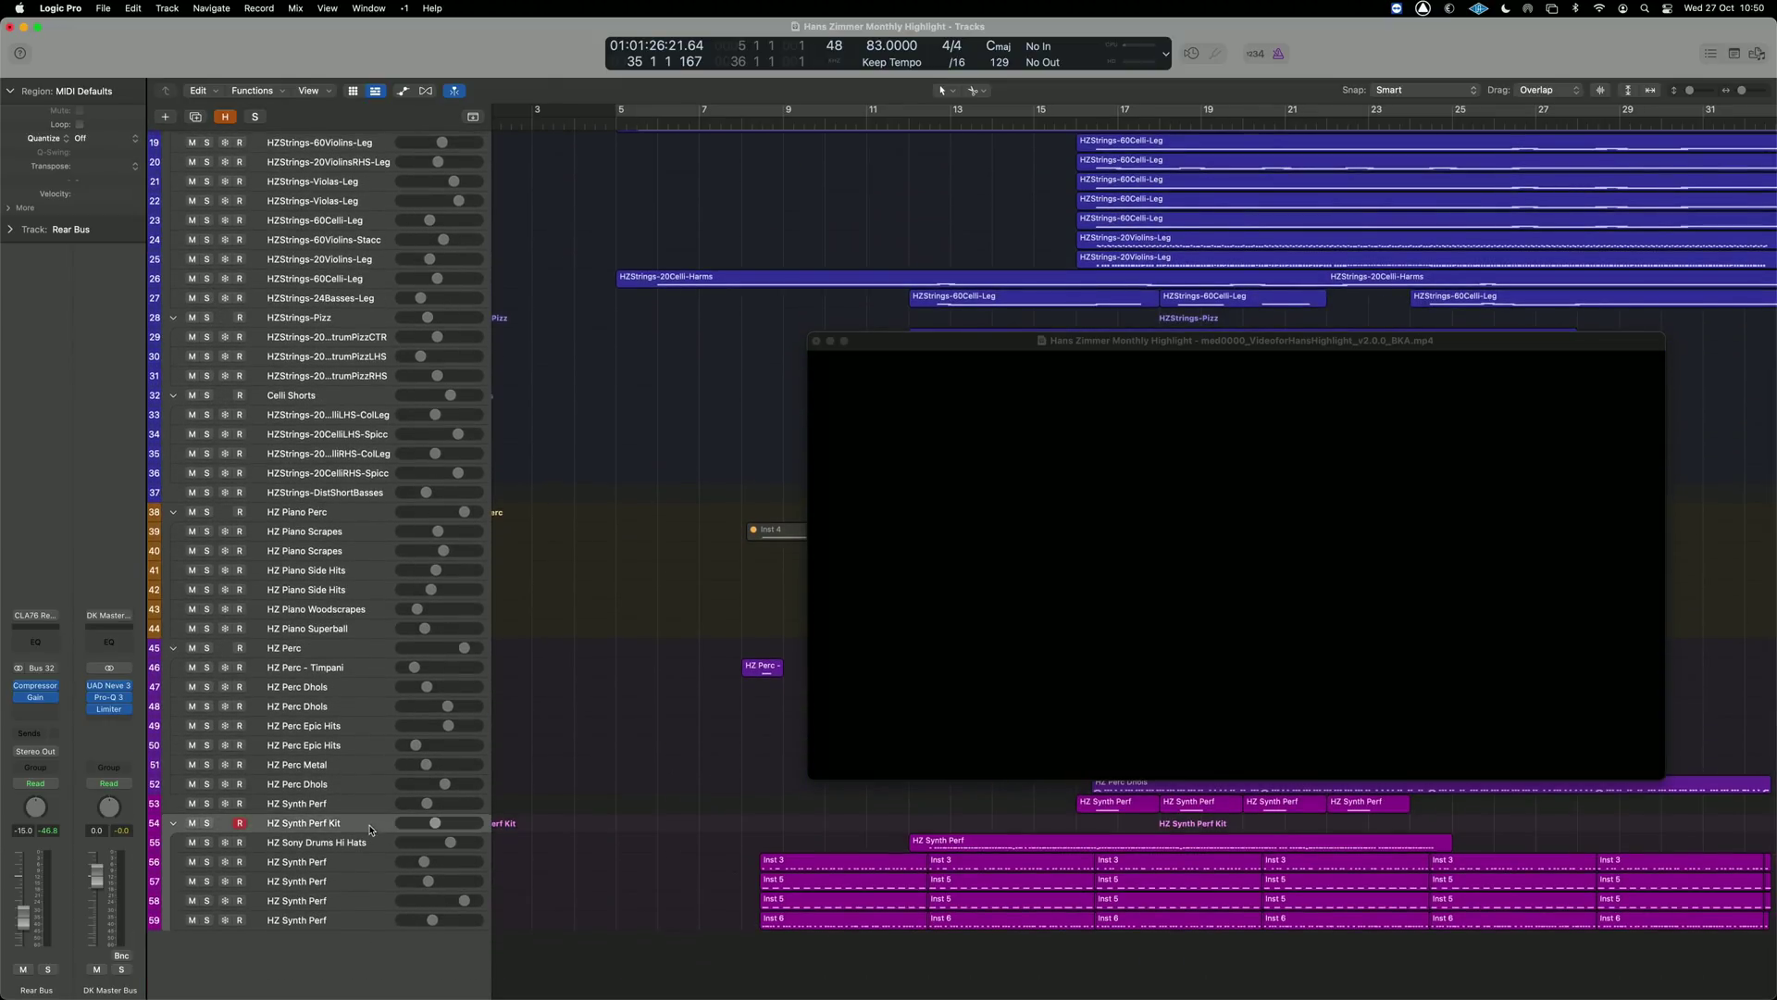
pyautogui.press('s')
pyautogui.scroll(-2, 808, 849)
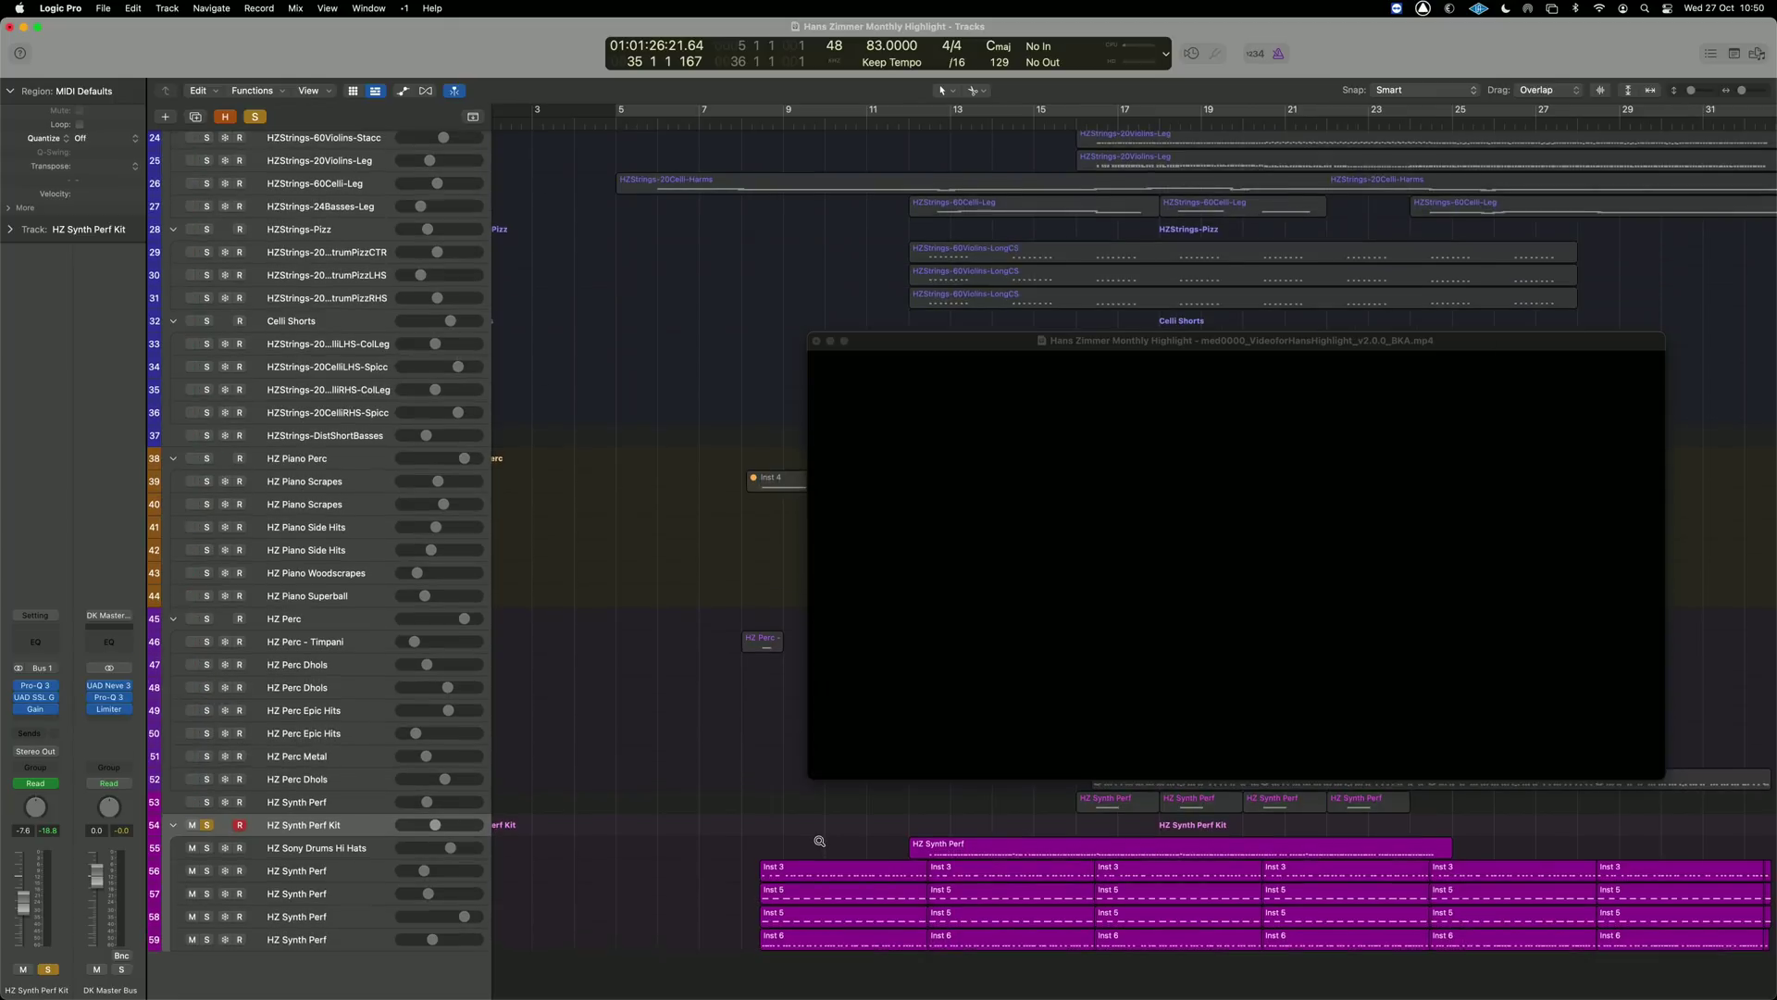
# Inspect the Pro-Q 3, Noise Gate and Distortion plug-ins on the HZ Synth Perf track 57.
pyautogui.click(349, 850)
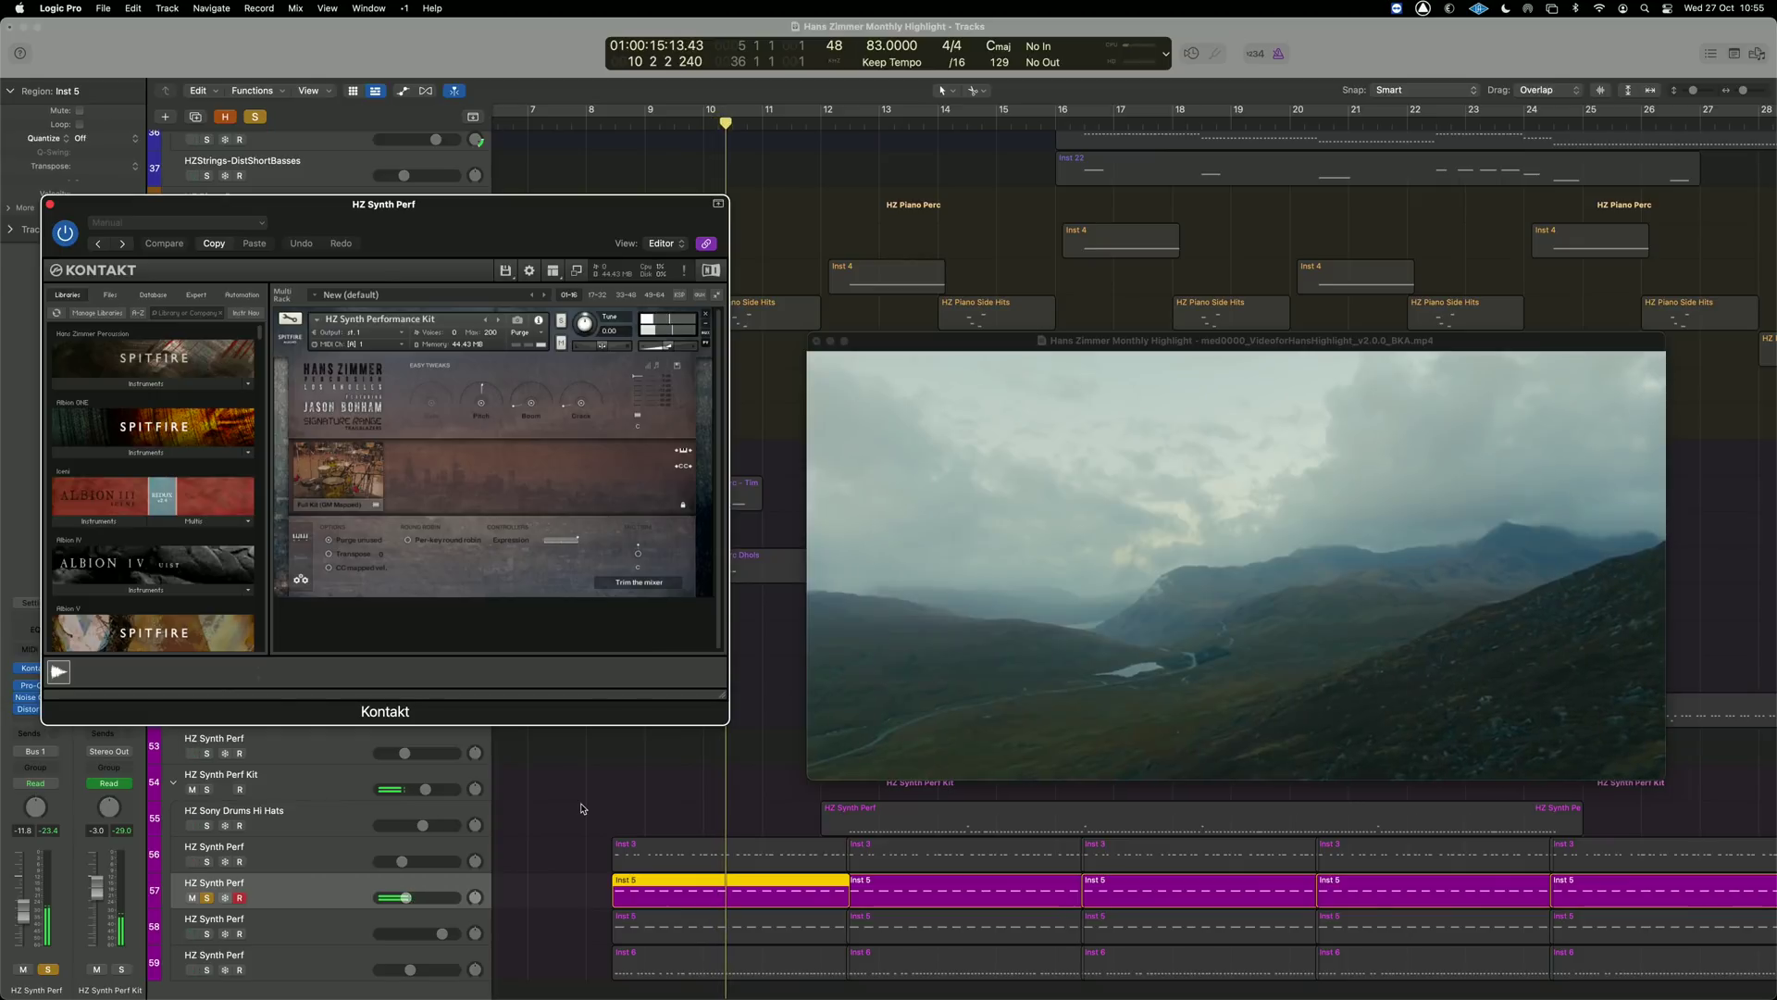
pyautogui.click(41, 685)
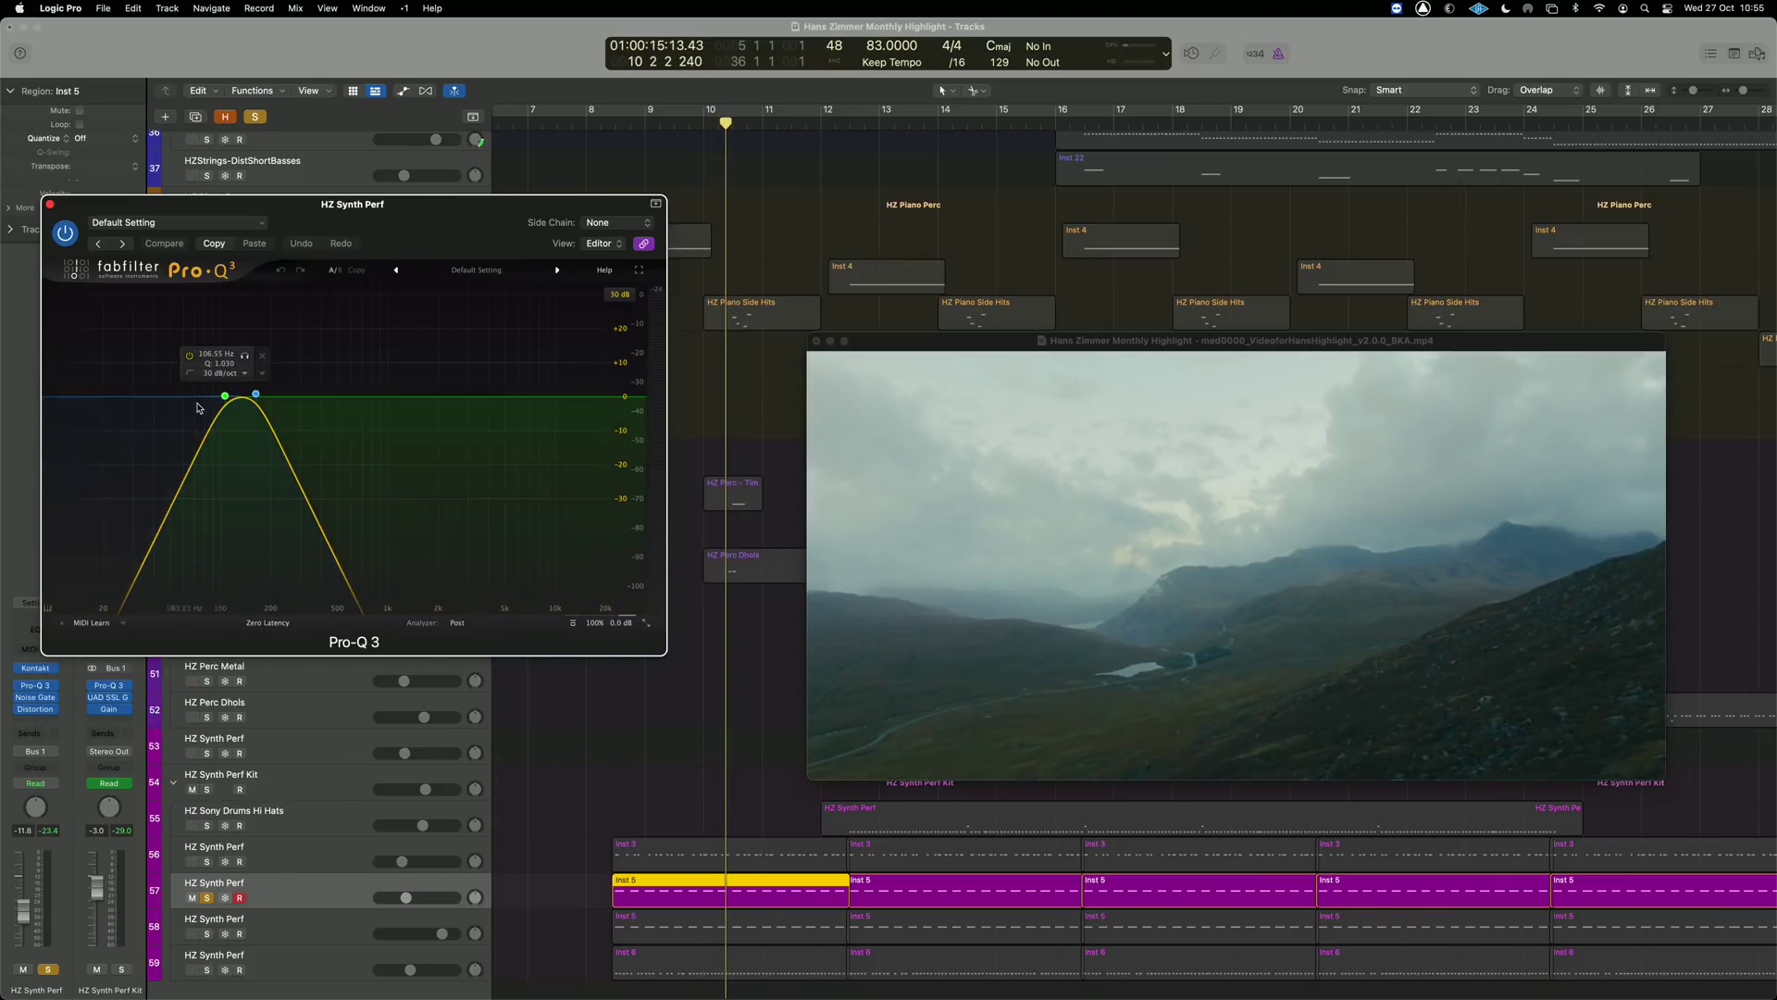
pyautogui.click(35, 699)
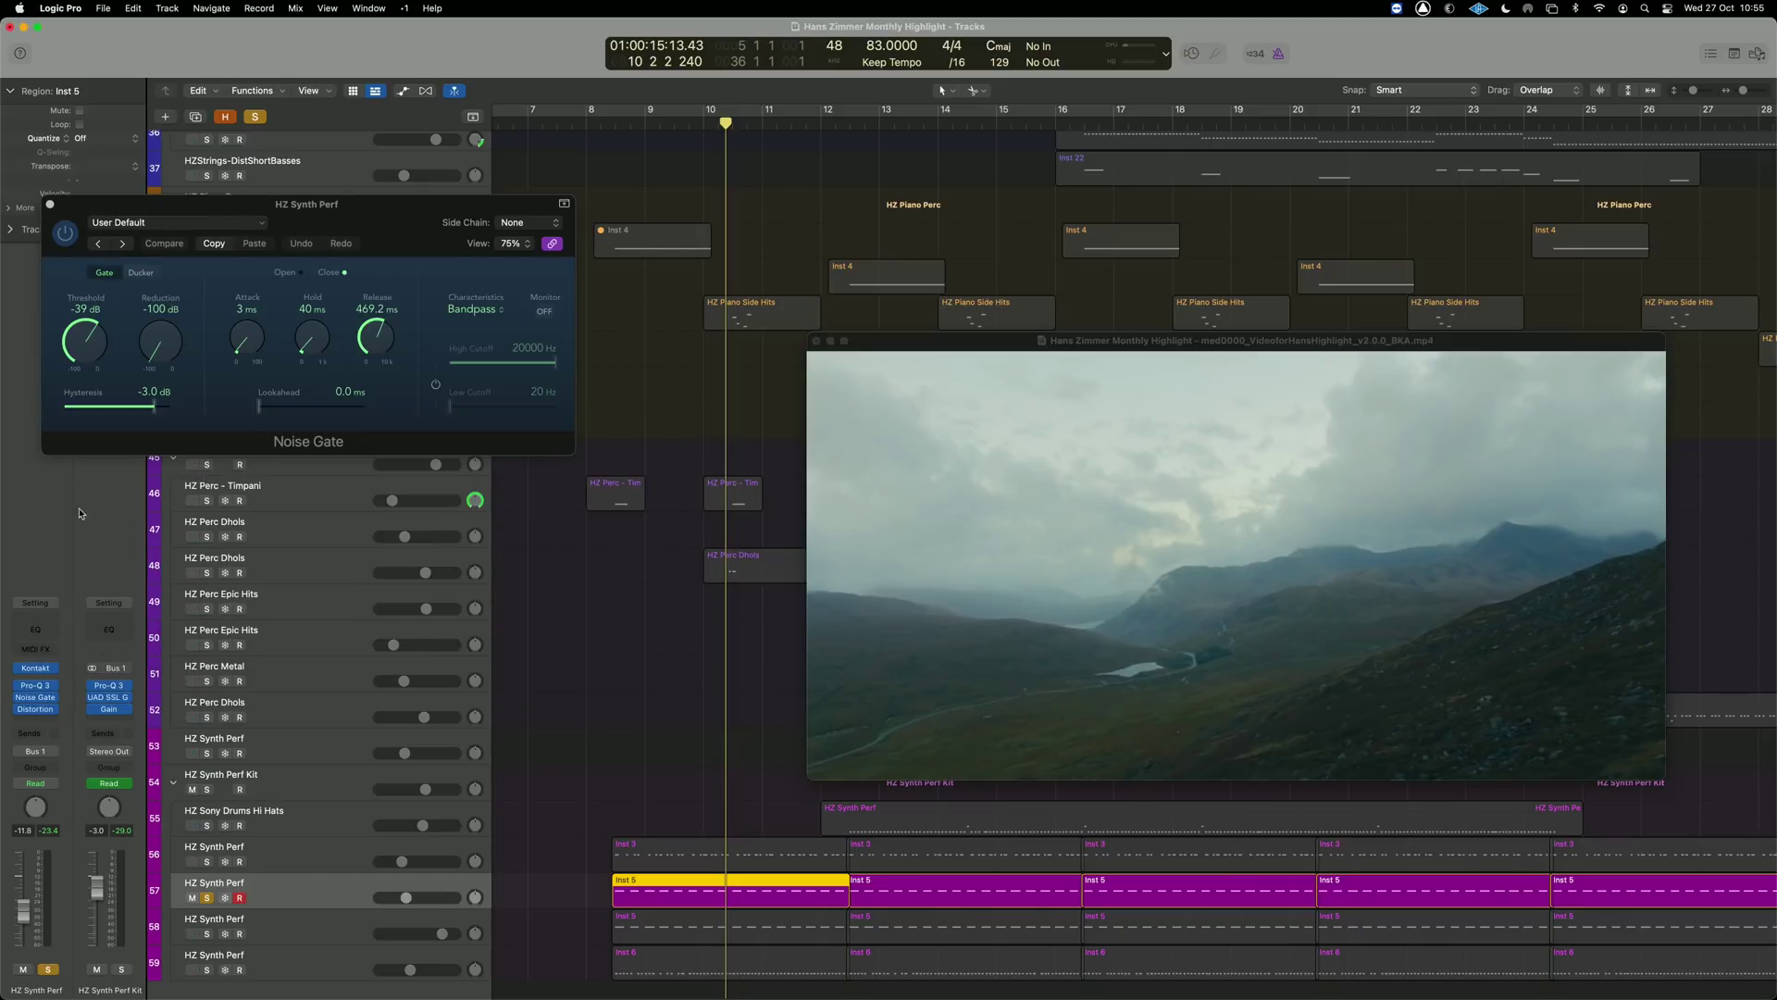
pyautogui.click(35, 709)
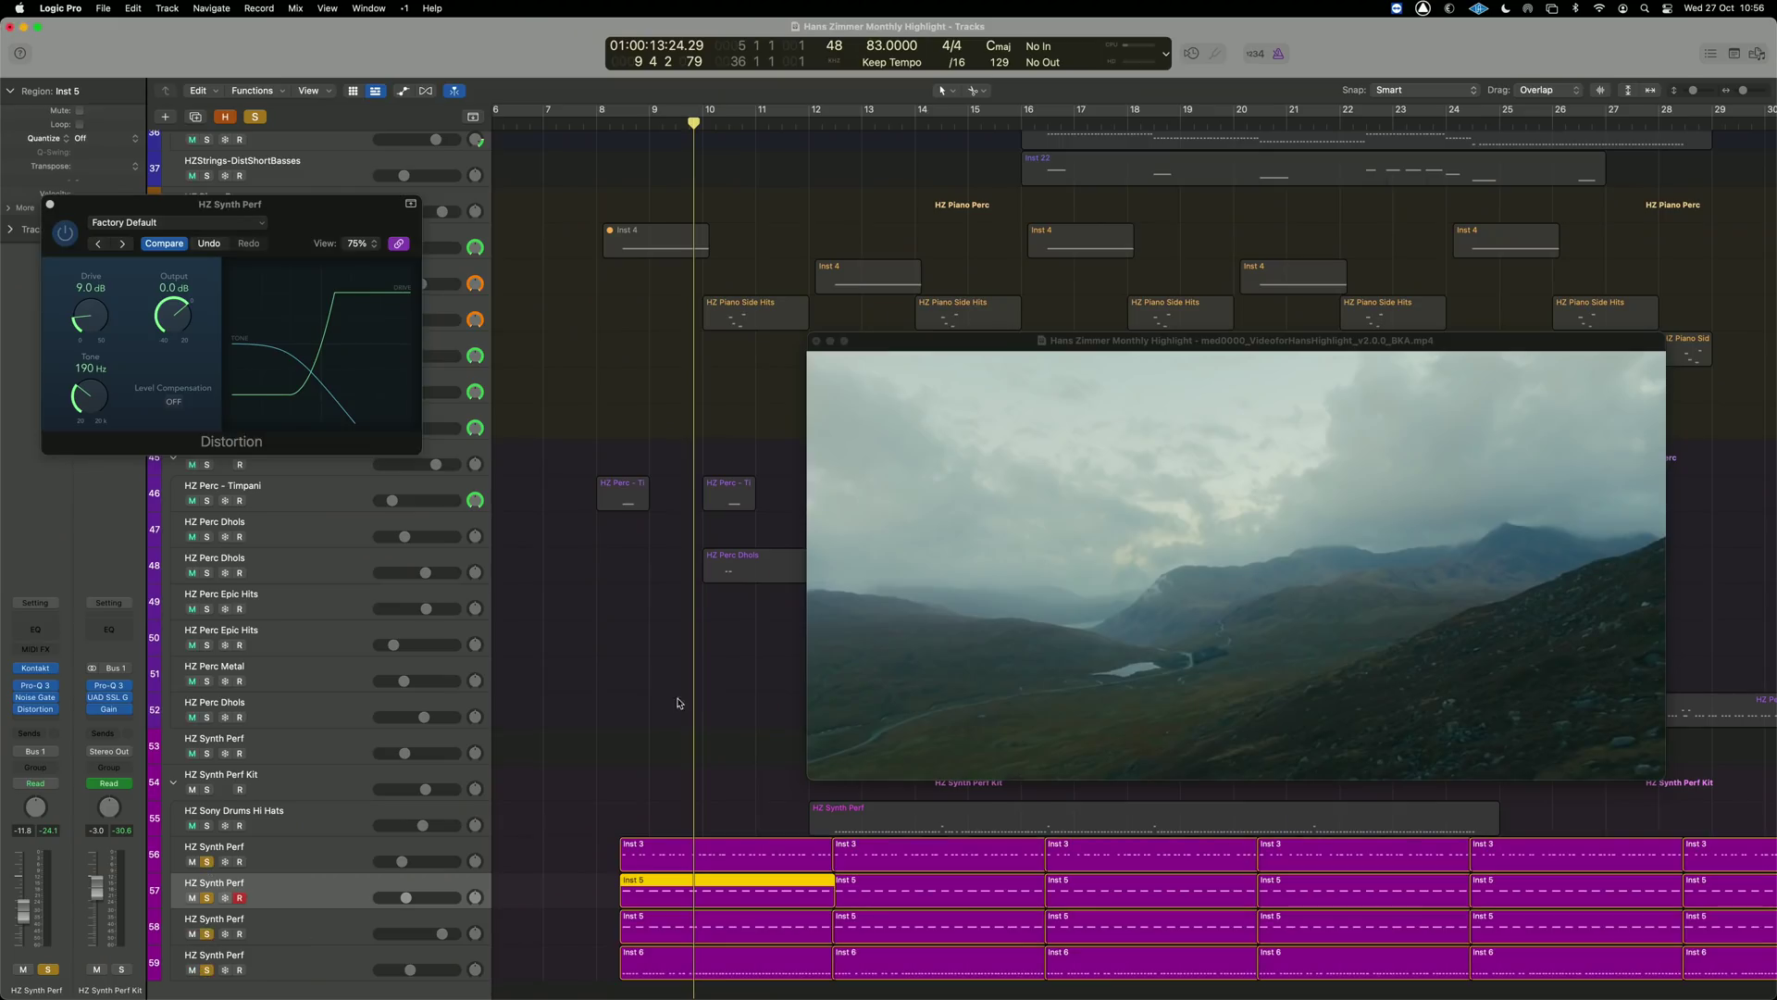
# Play back the four soloed HZ Synth Perf tracks from the start of their regions in bar 8.
pyautogui.press('space')
pyautogui.press('super+Right')
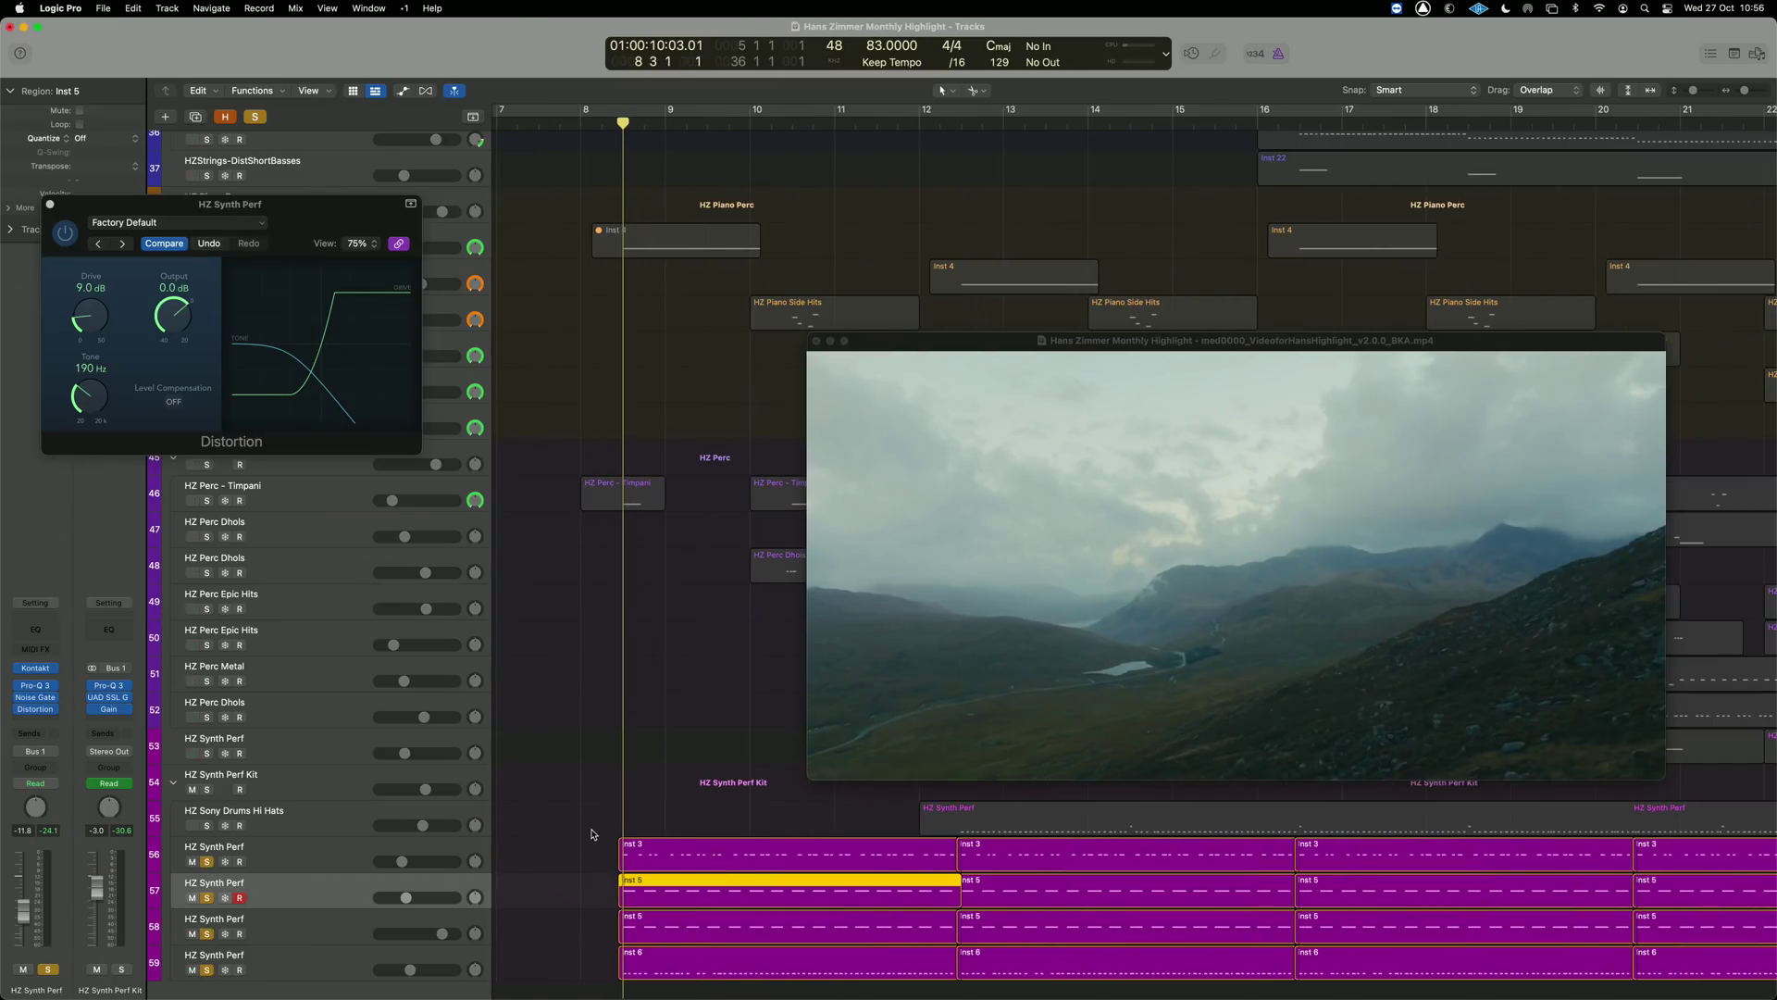
pyautogui.press('space')
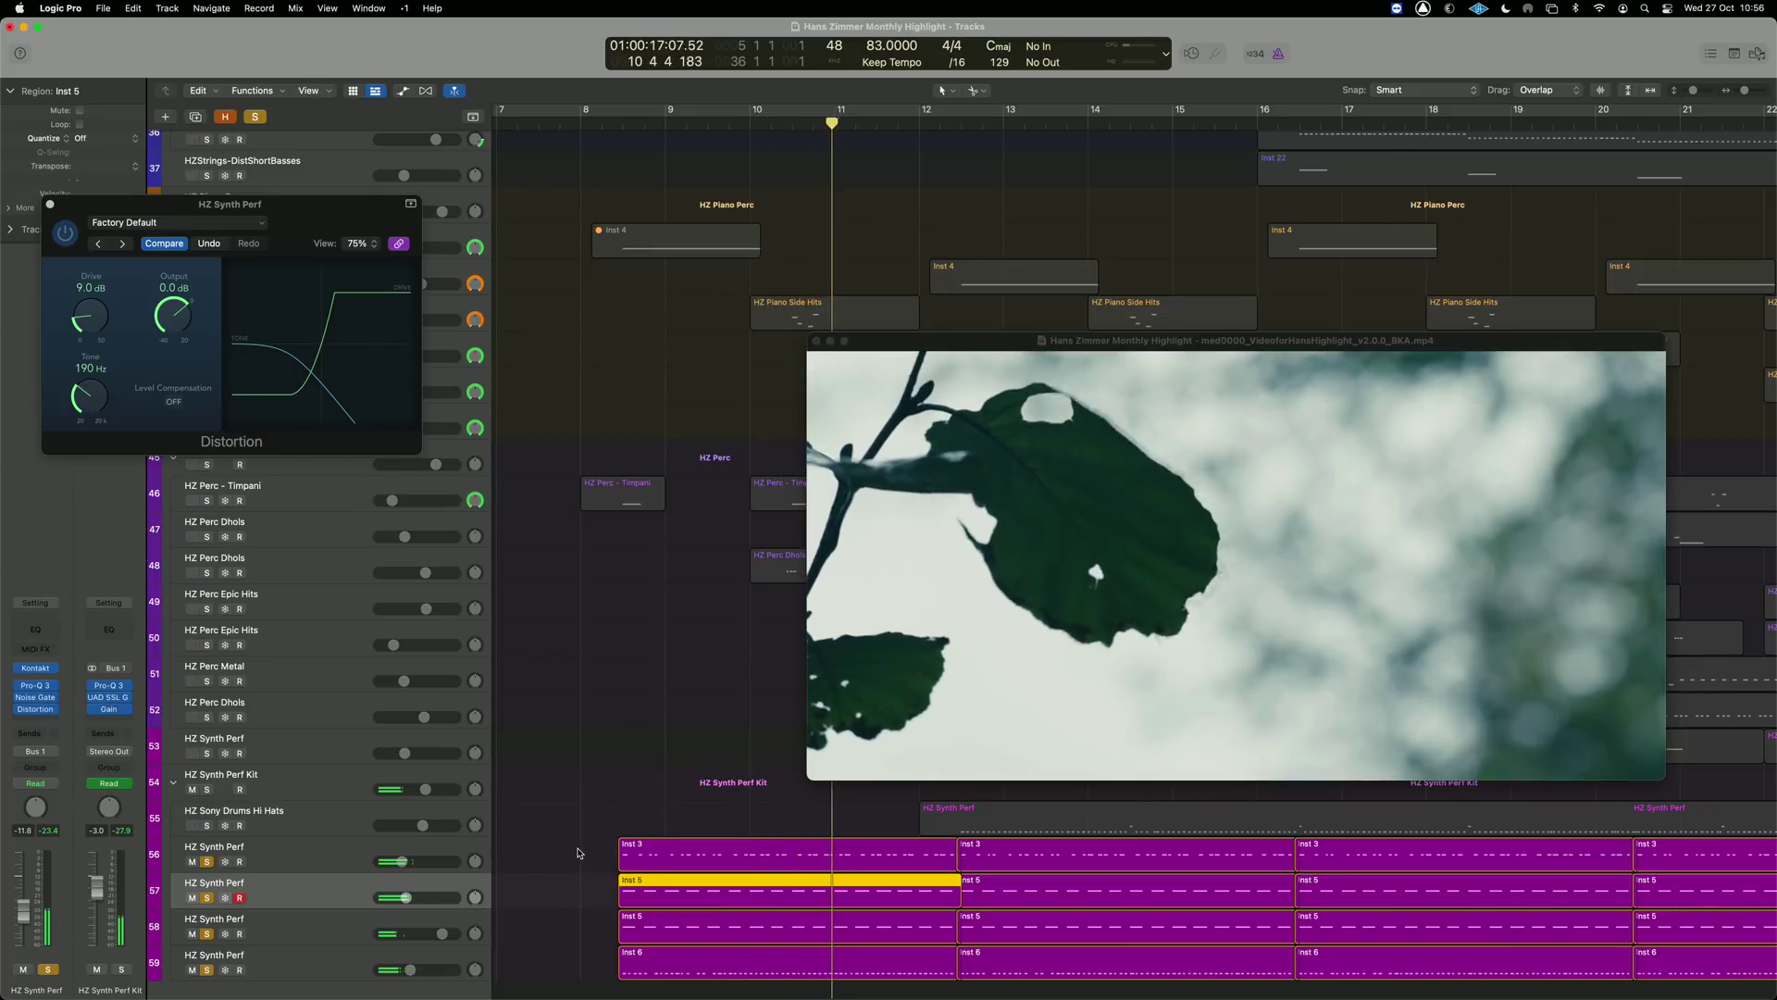
# Add the HZ Sony Drums Hi Hats track to the solo, audition it with the synth tracks, and return the playhead to bar 8.
pyautogui.click(207, 825)
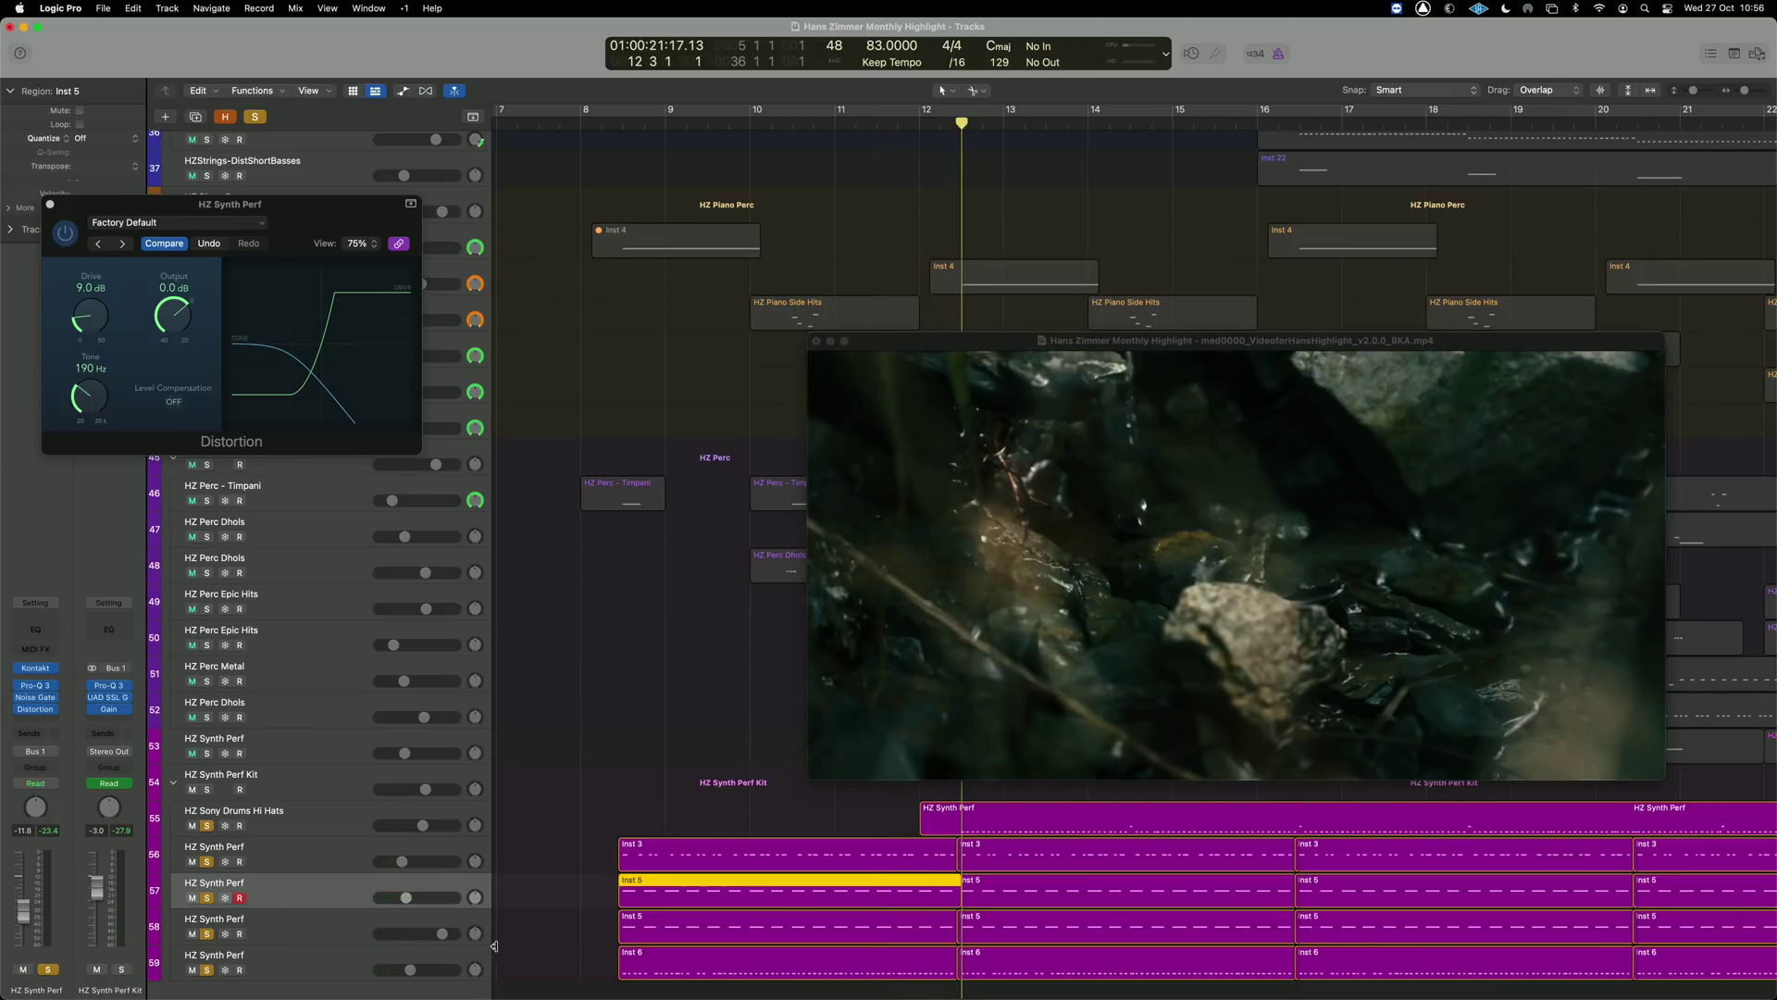
pyautogui.moveTo(422, 825); pyautogui.dragTo(422, 825)
pyautogui.moveTo(1297, 648)
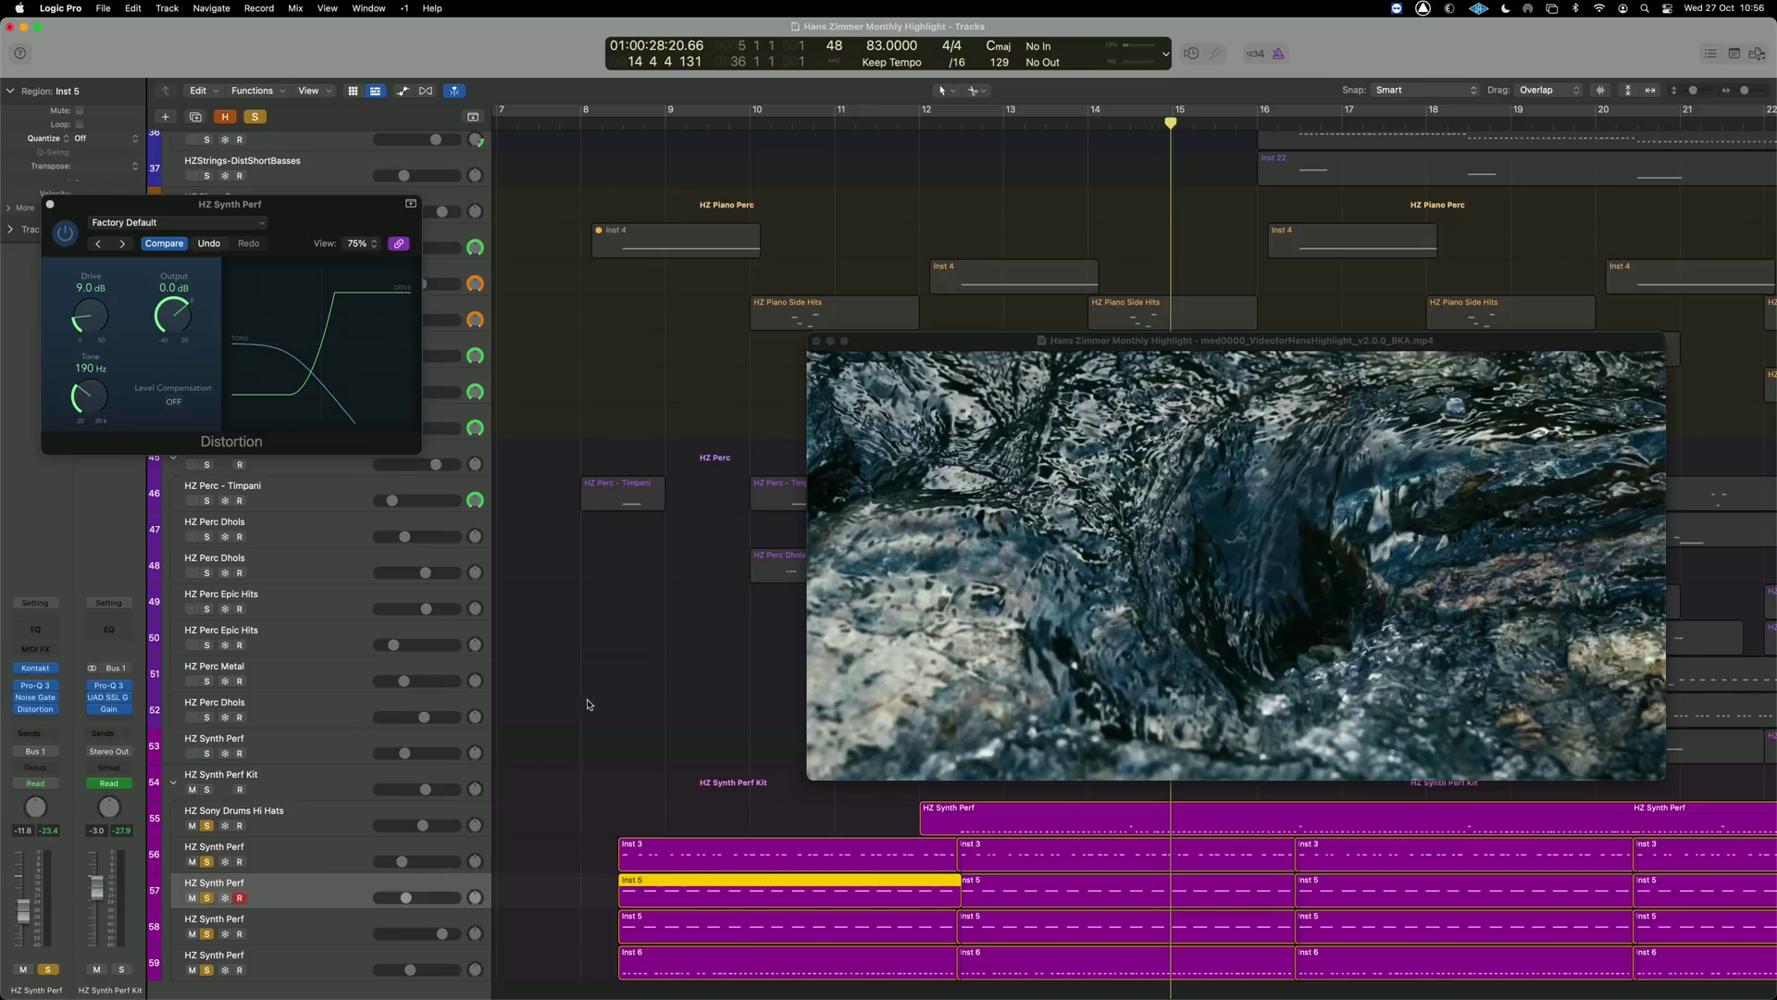
pyautogui.press('space')
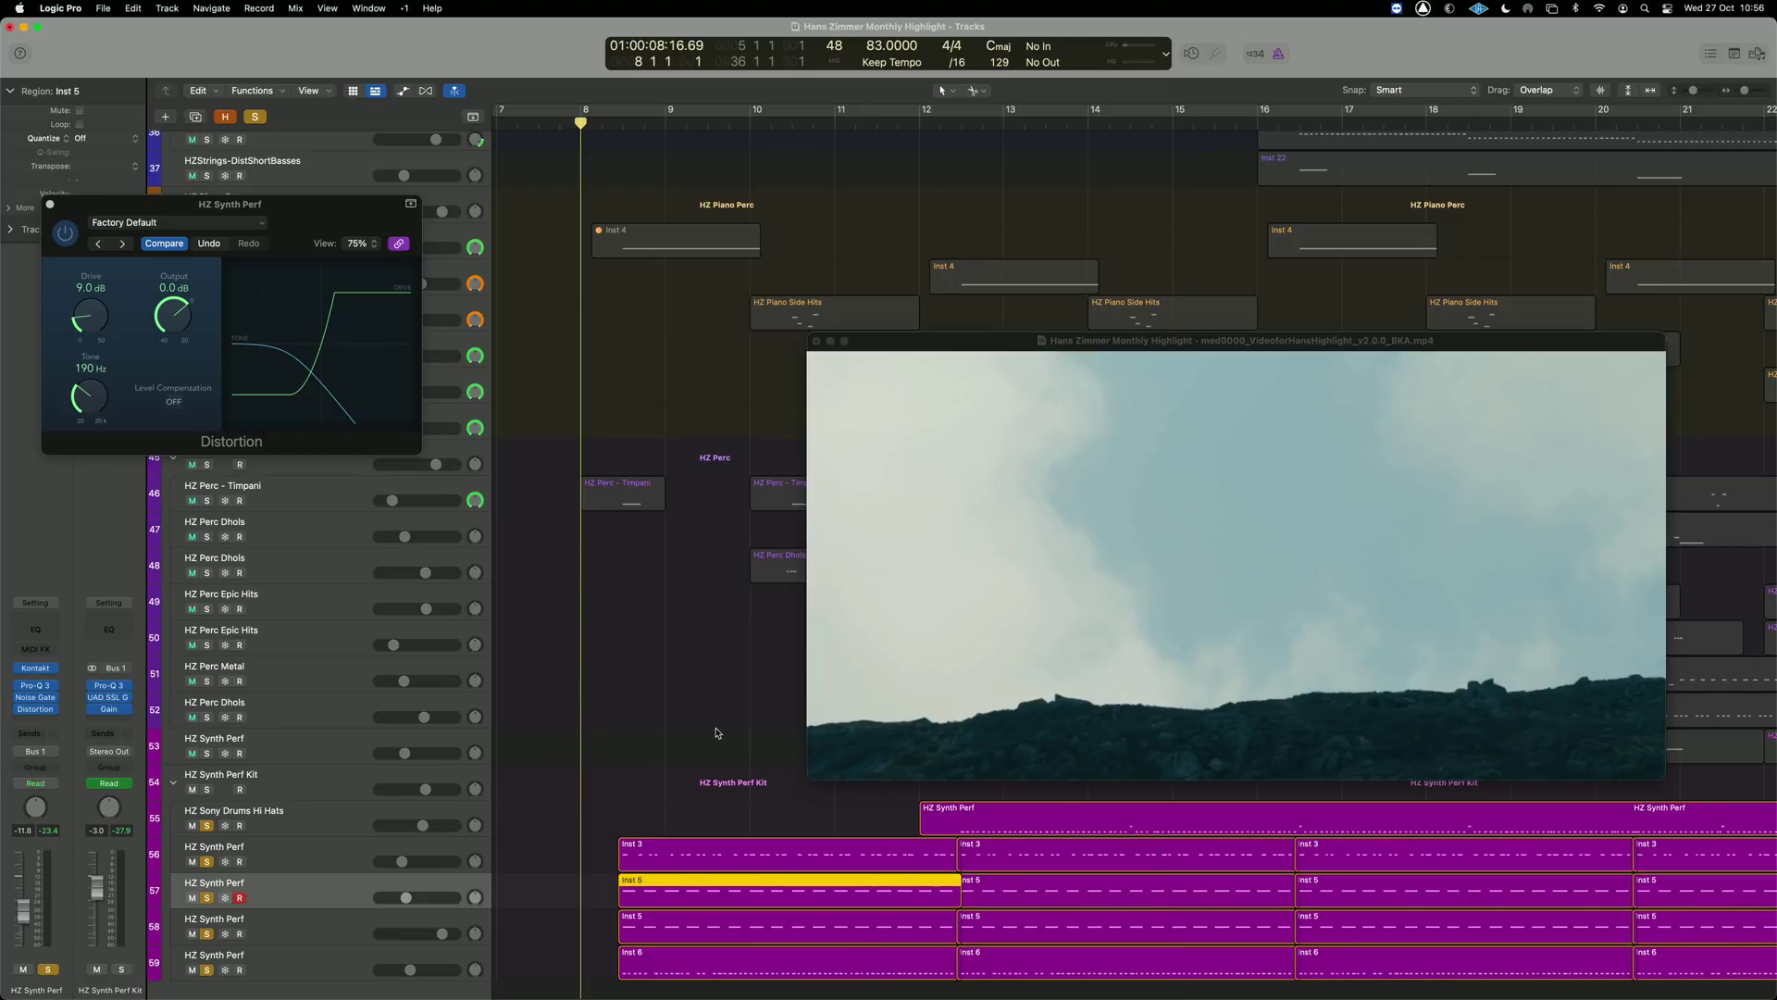
pyautogui.moveTo(955, 713)
pyautogui.press('space')
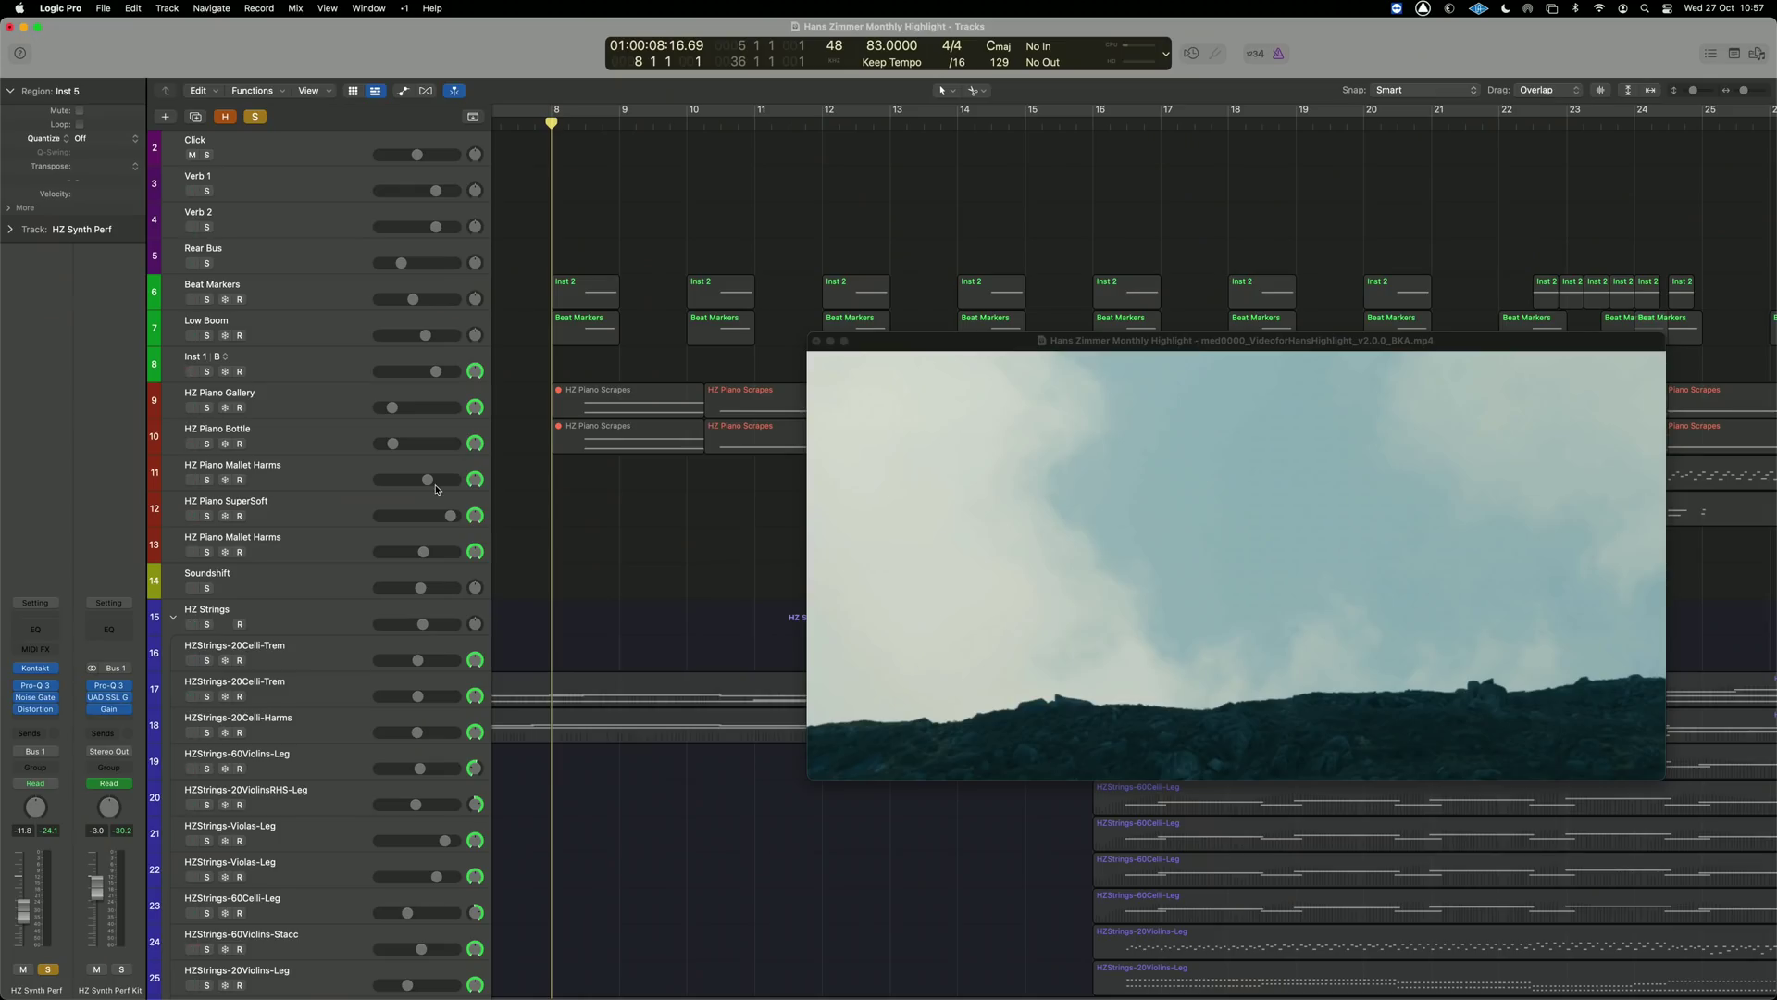
# Solo and select the Beat Markers track, view its Kontakt instrument, and close the plug-in window.
pyautogui.click(207, 299)
pyautogui.click(302, 299)
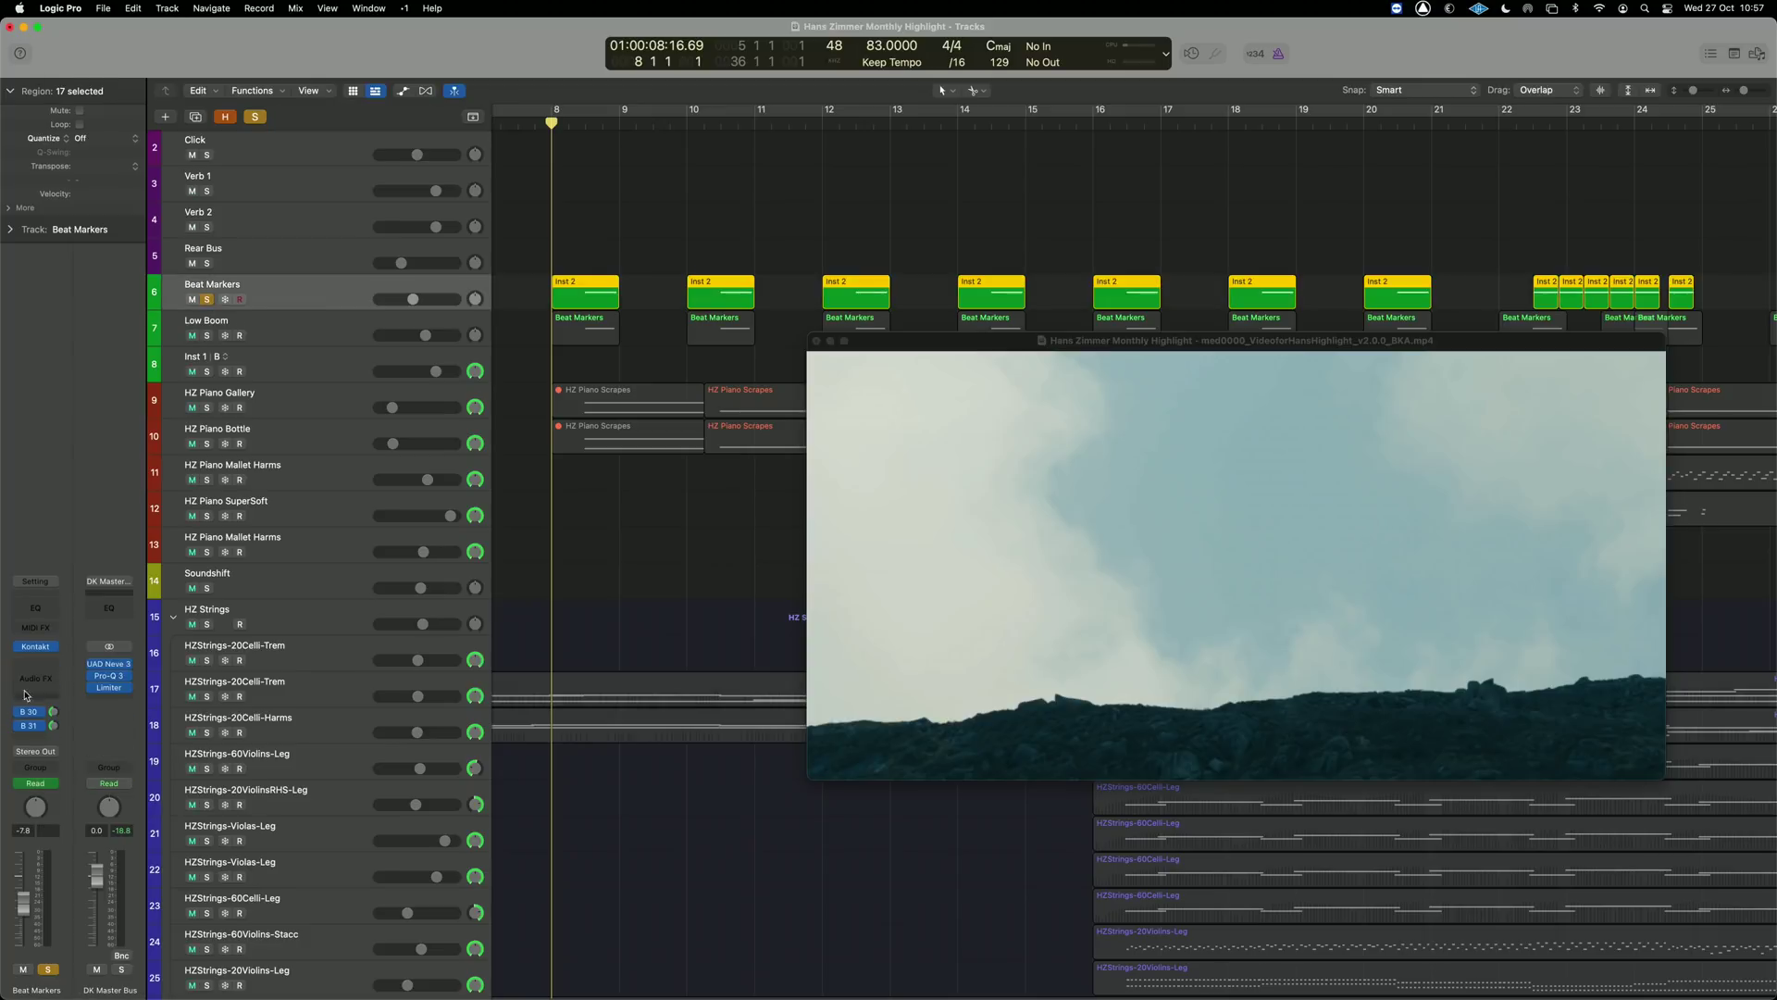
pyautogui.click(37, 647)
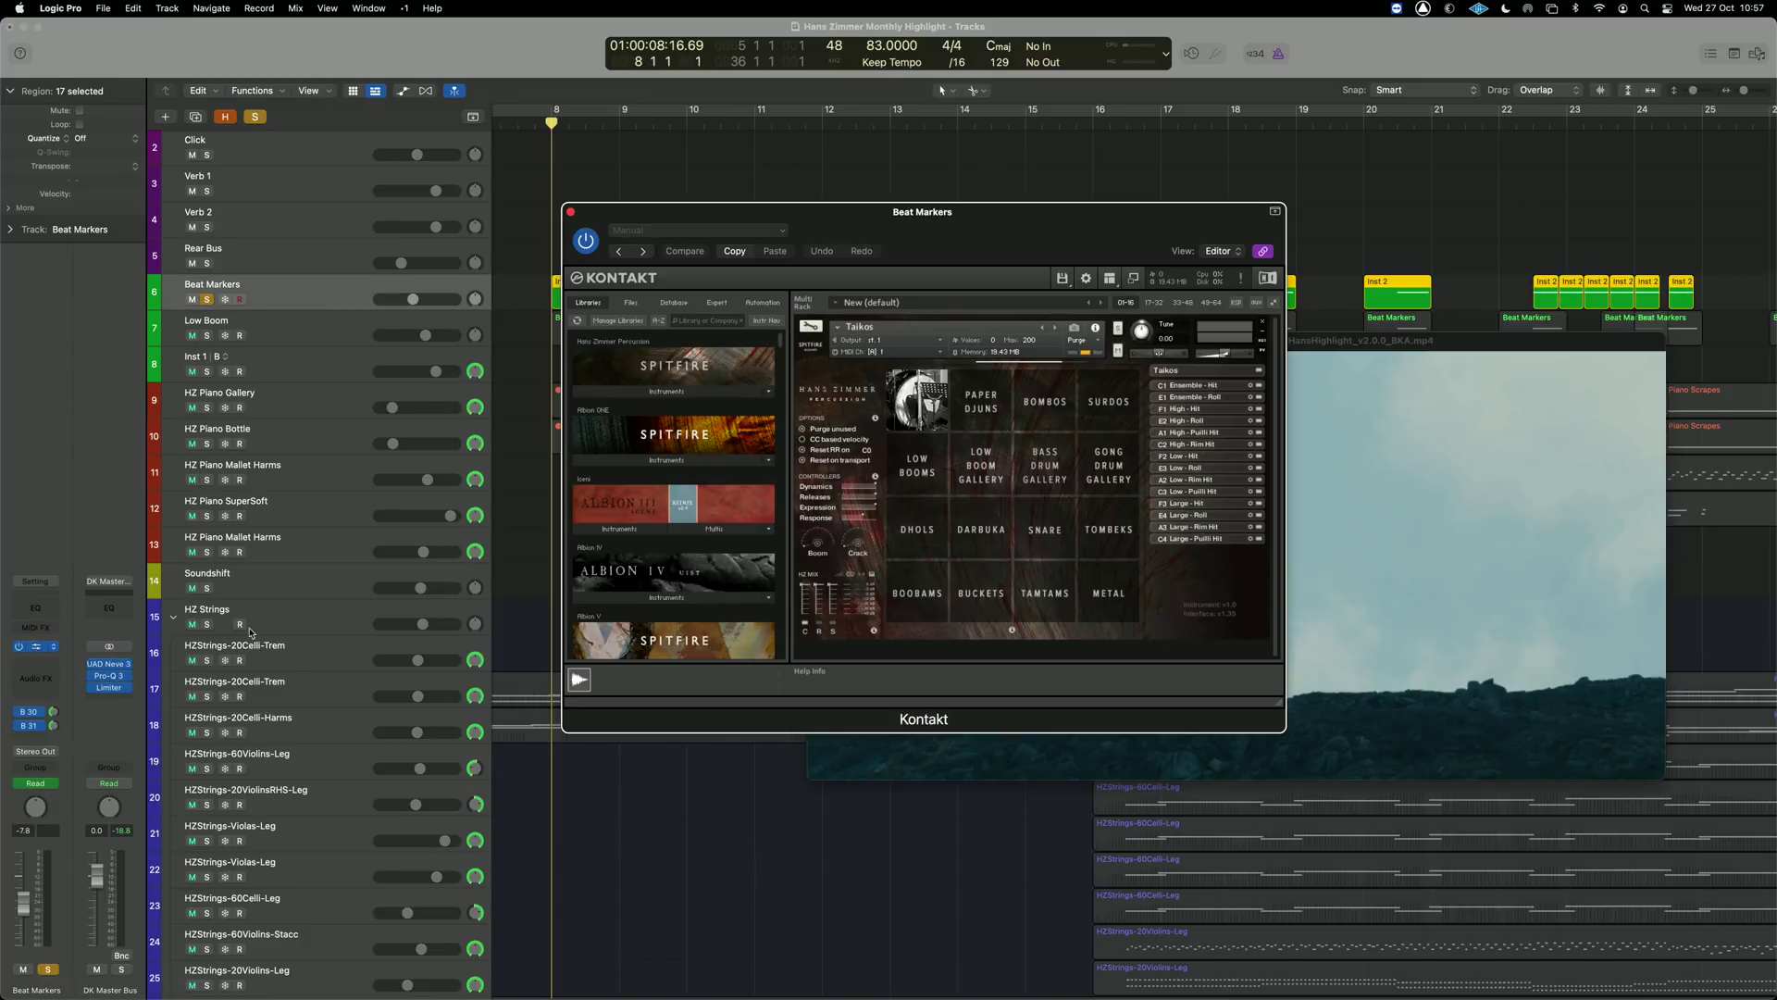
pyautogui.click(571, 211)
# Listen to the soloed Beat Markers track from bar 8 and add the Low Boom track to the solo.
pyautogui.scroll(-10, 657, 519)
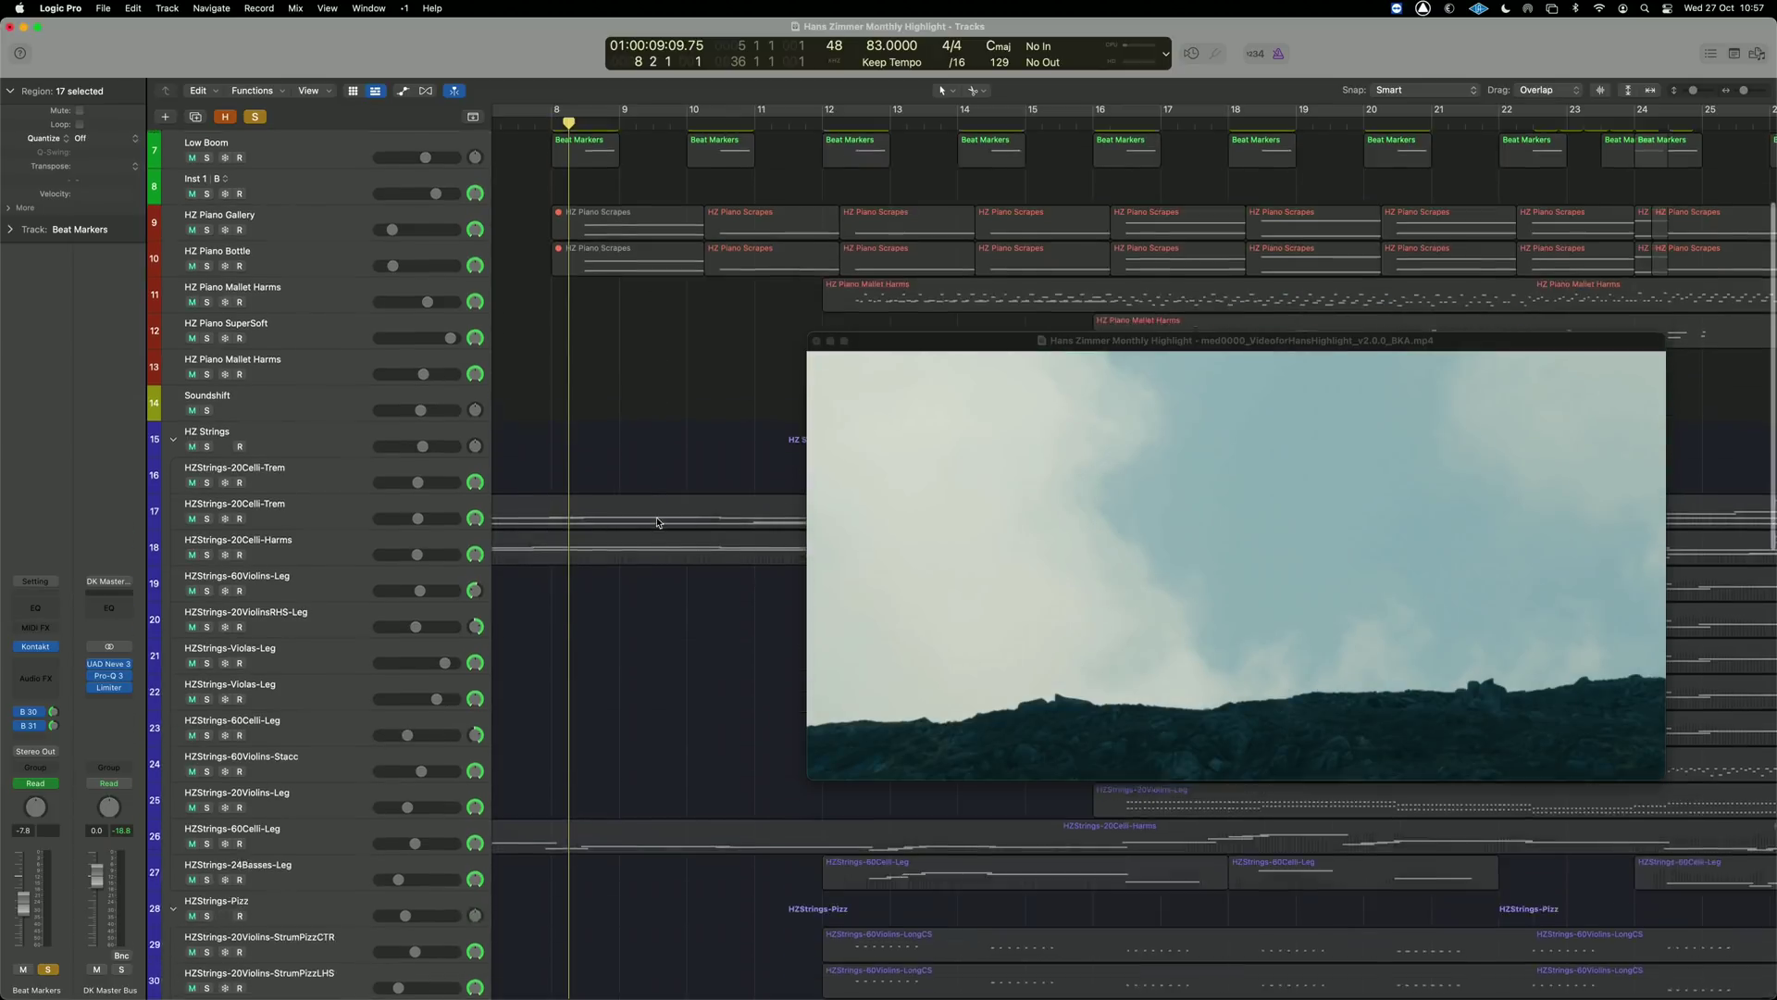
pyautogui.scroll(8, 657, 525)
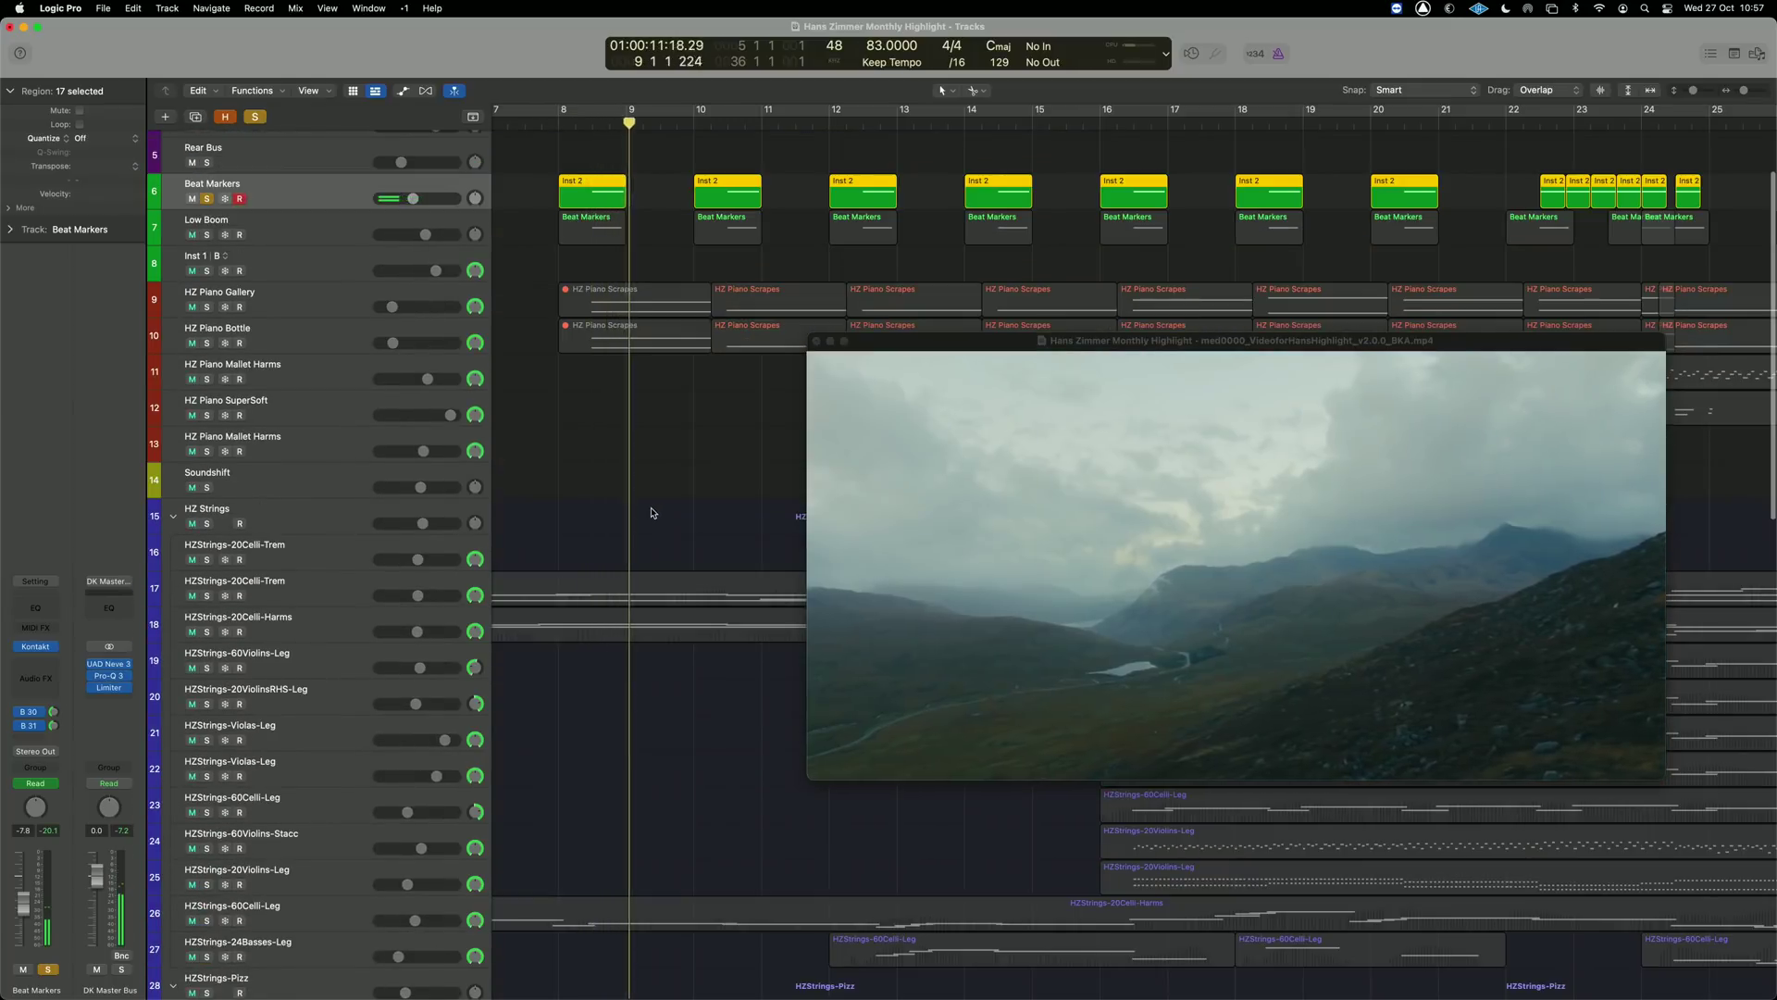
pyautogui.click(207, 234)
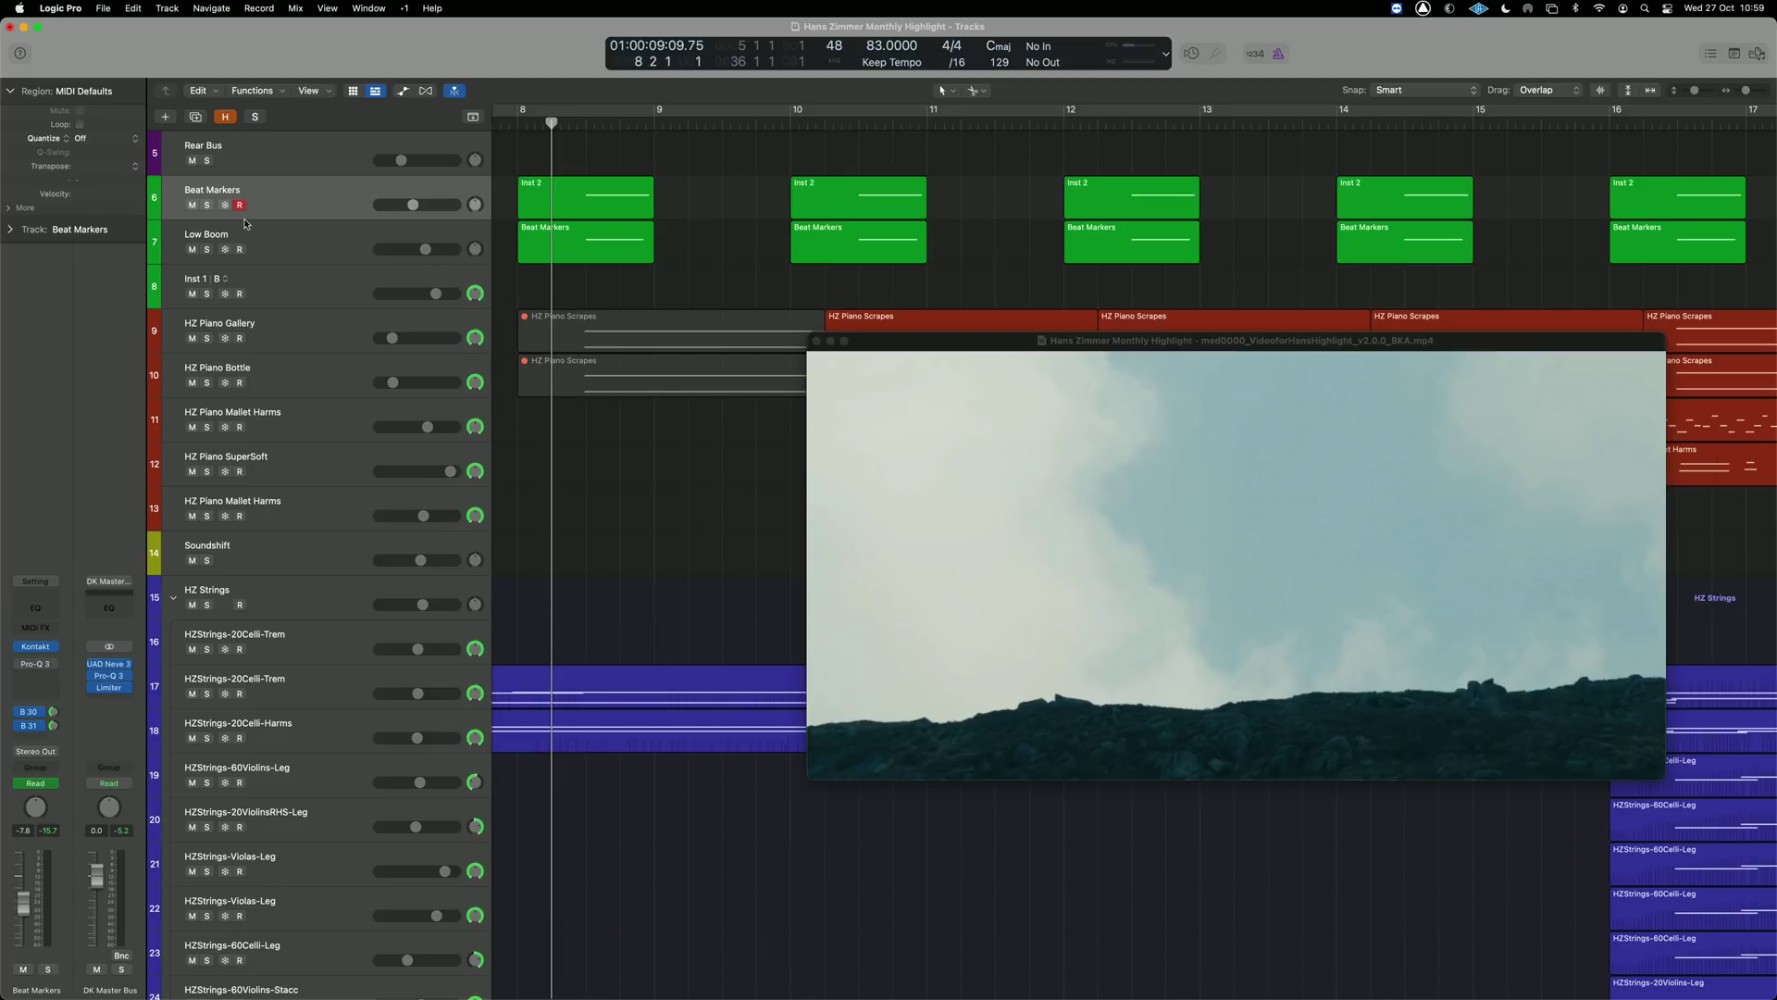
# Solo the Beat Markers track and replay its first hit while examining its Pro-Q 3 EQ, then close the EQ window.
pyautogui.press('s')
pyautogui.press('space')
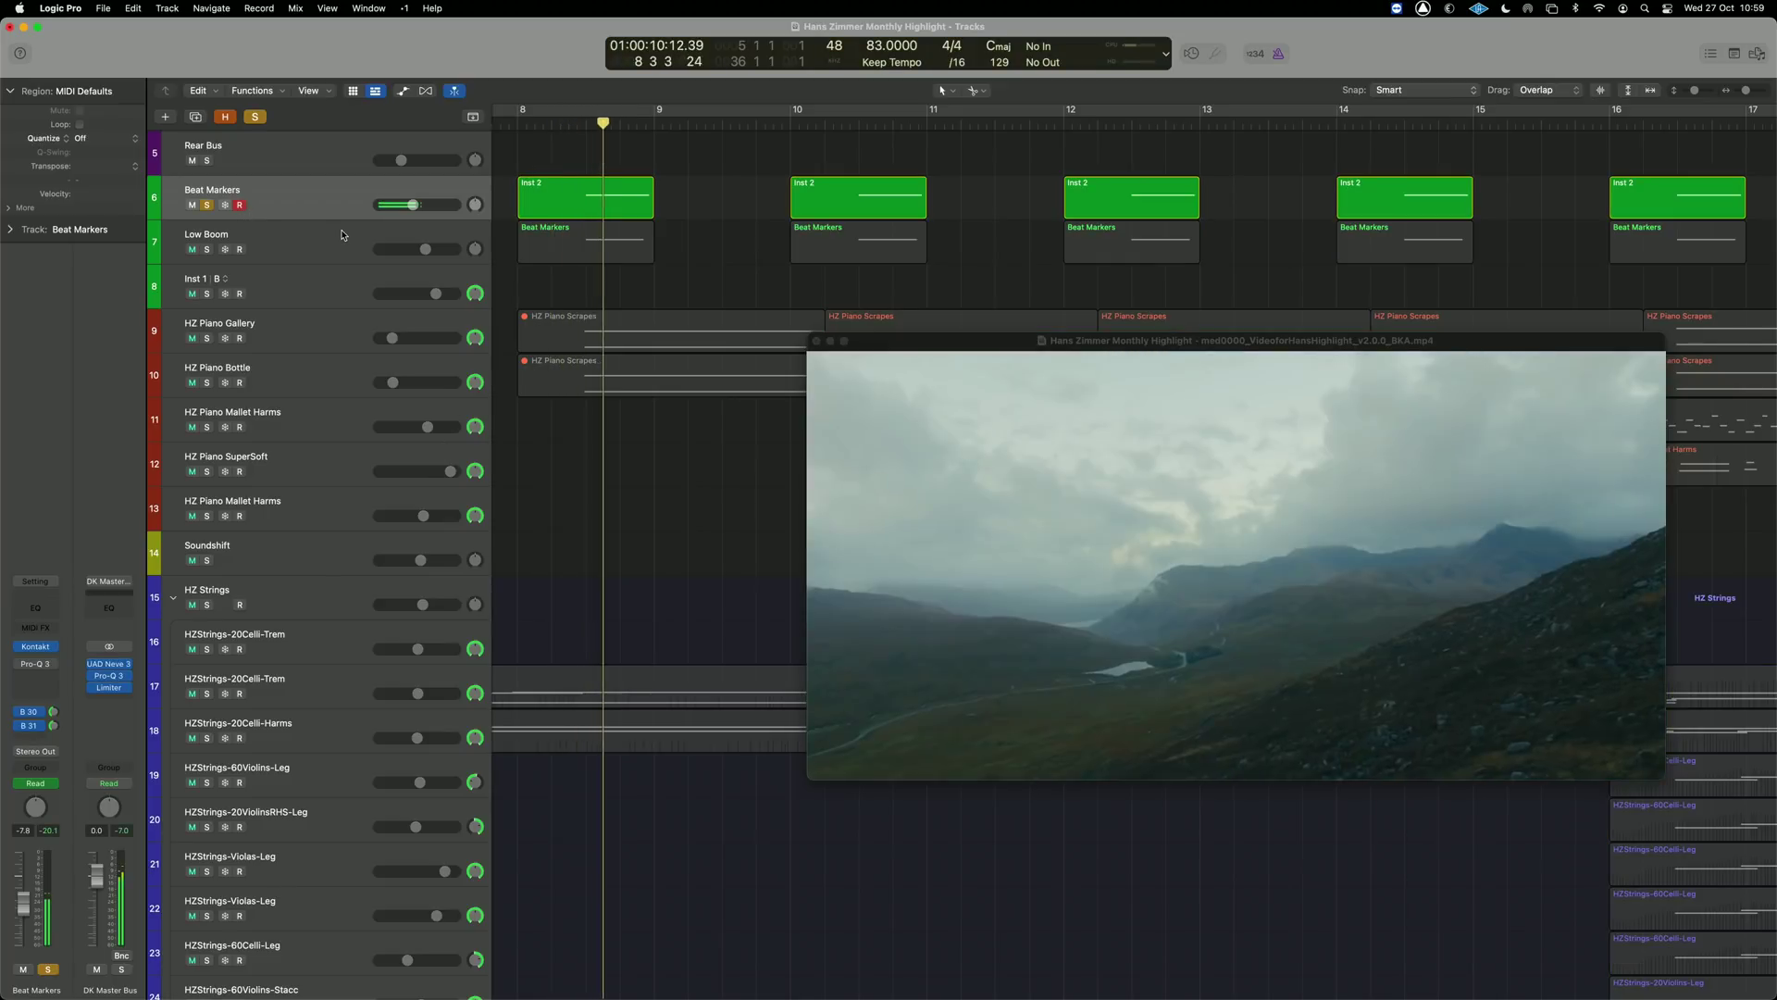
pyautogui.click(37, 665)
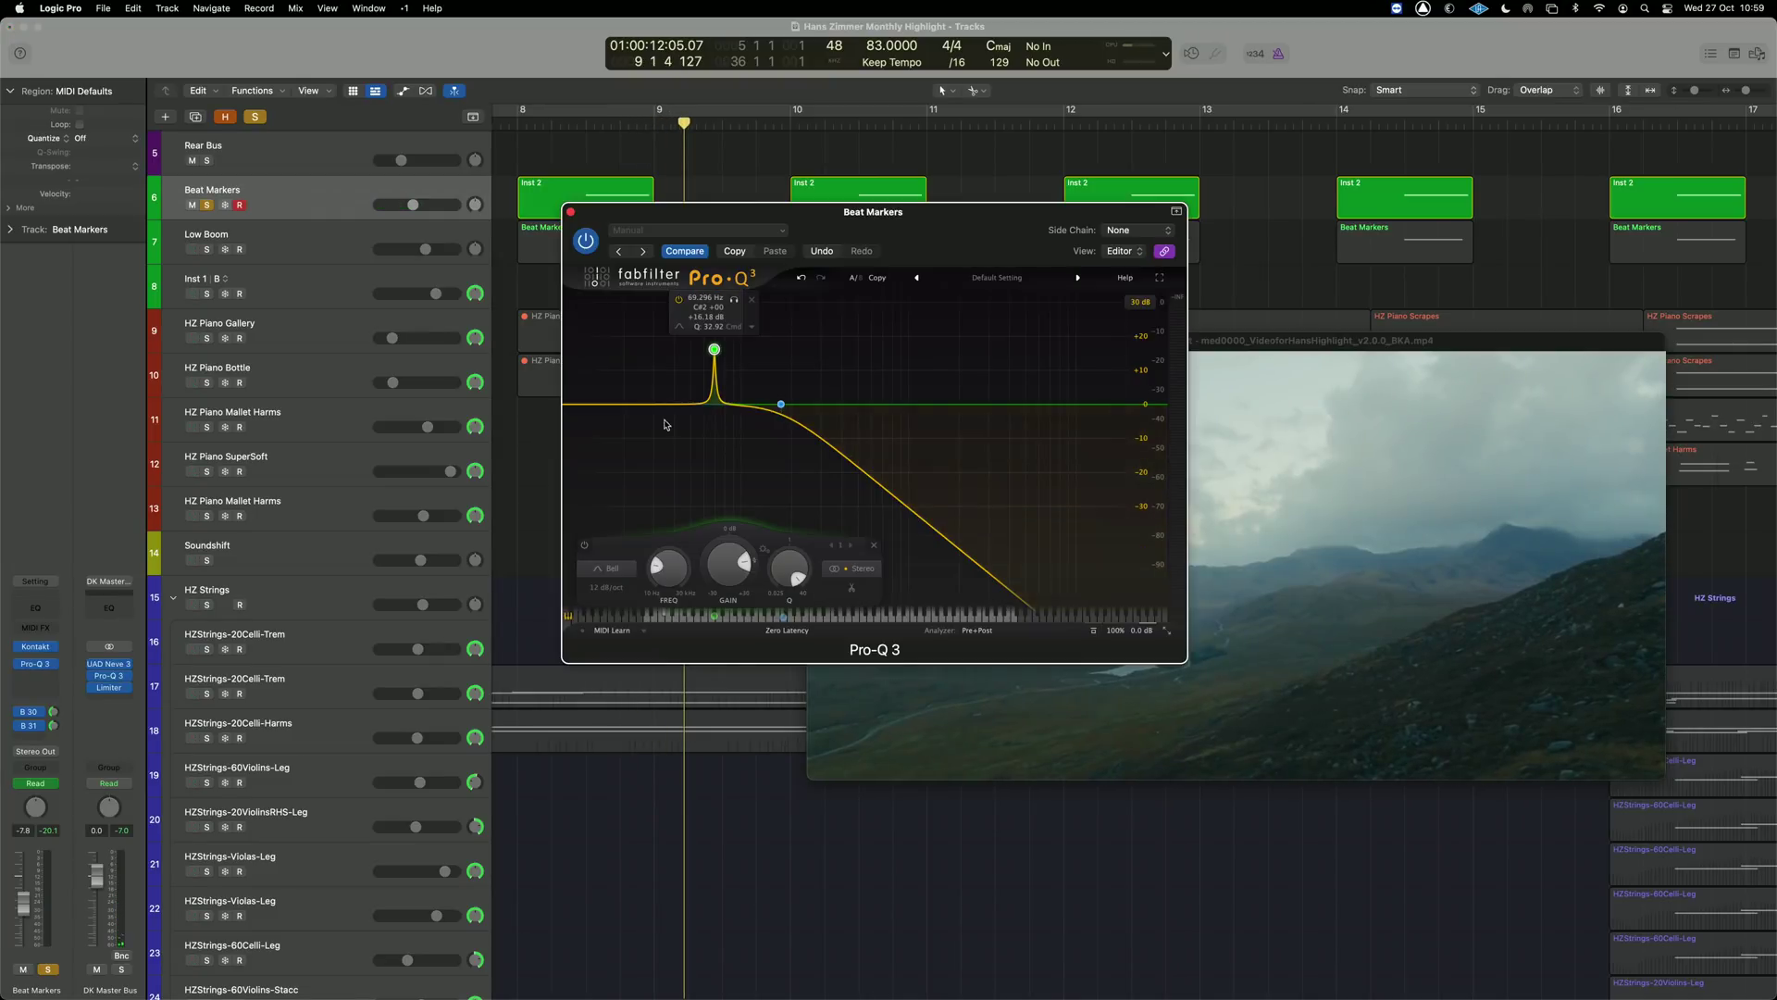
pyautogui.click(555, 169)
pyautogui.press('space')
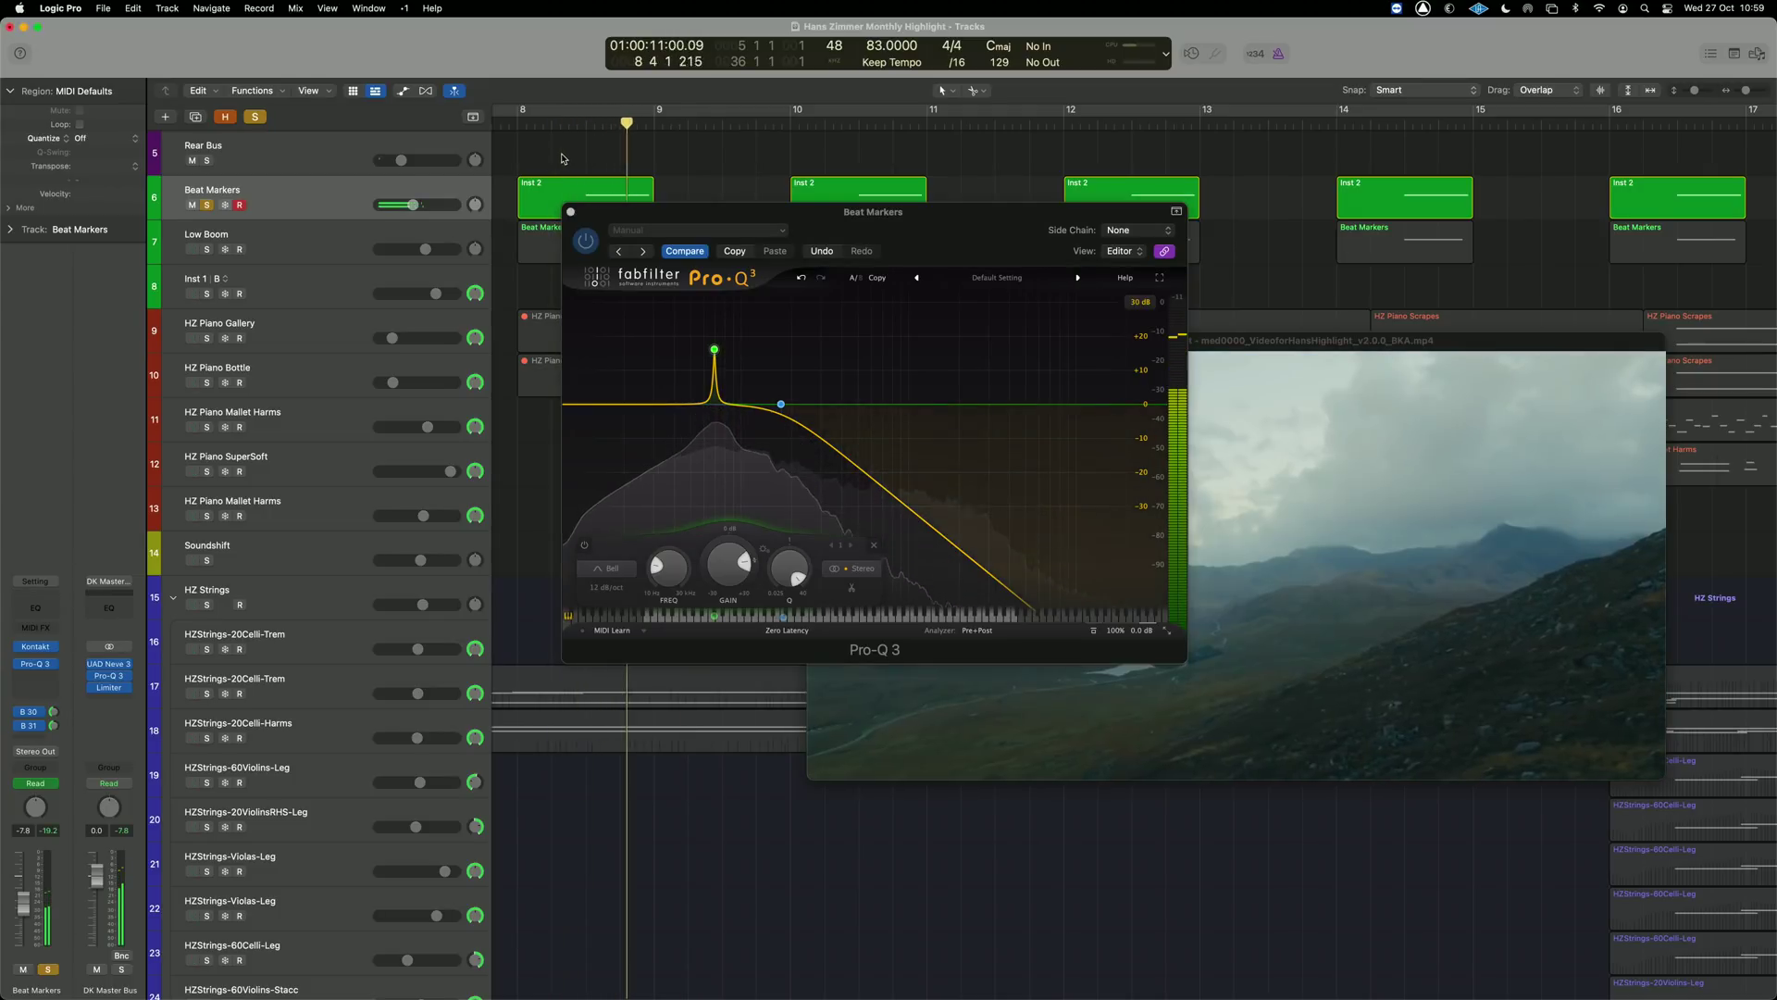
pyautogui.click(570, 211)
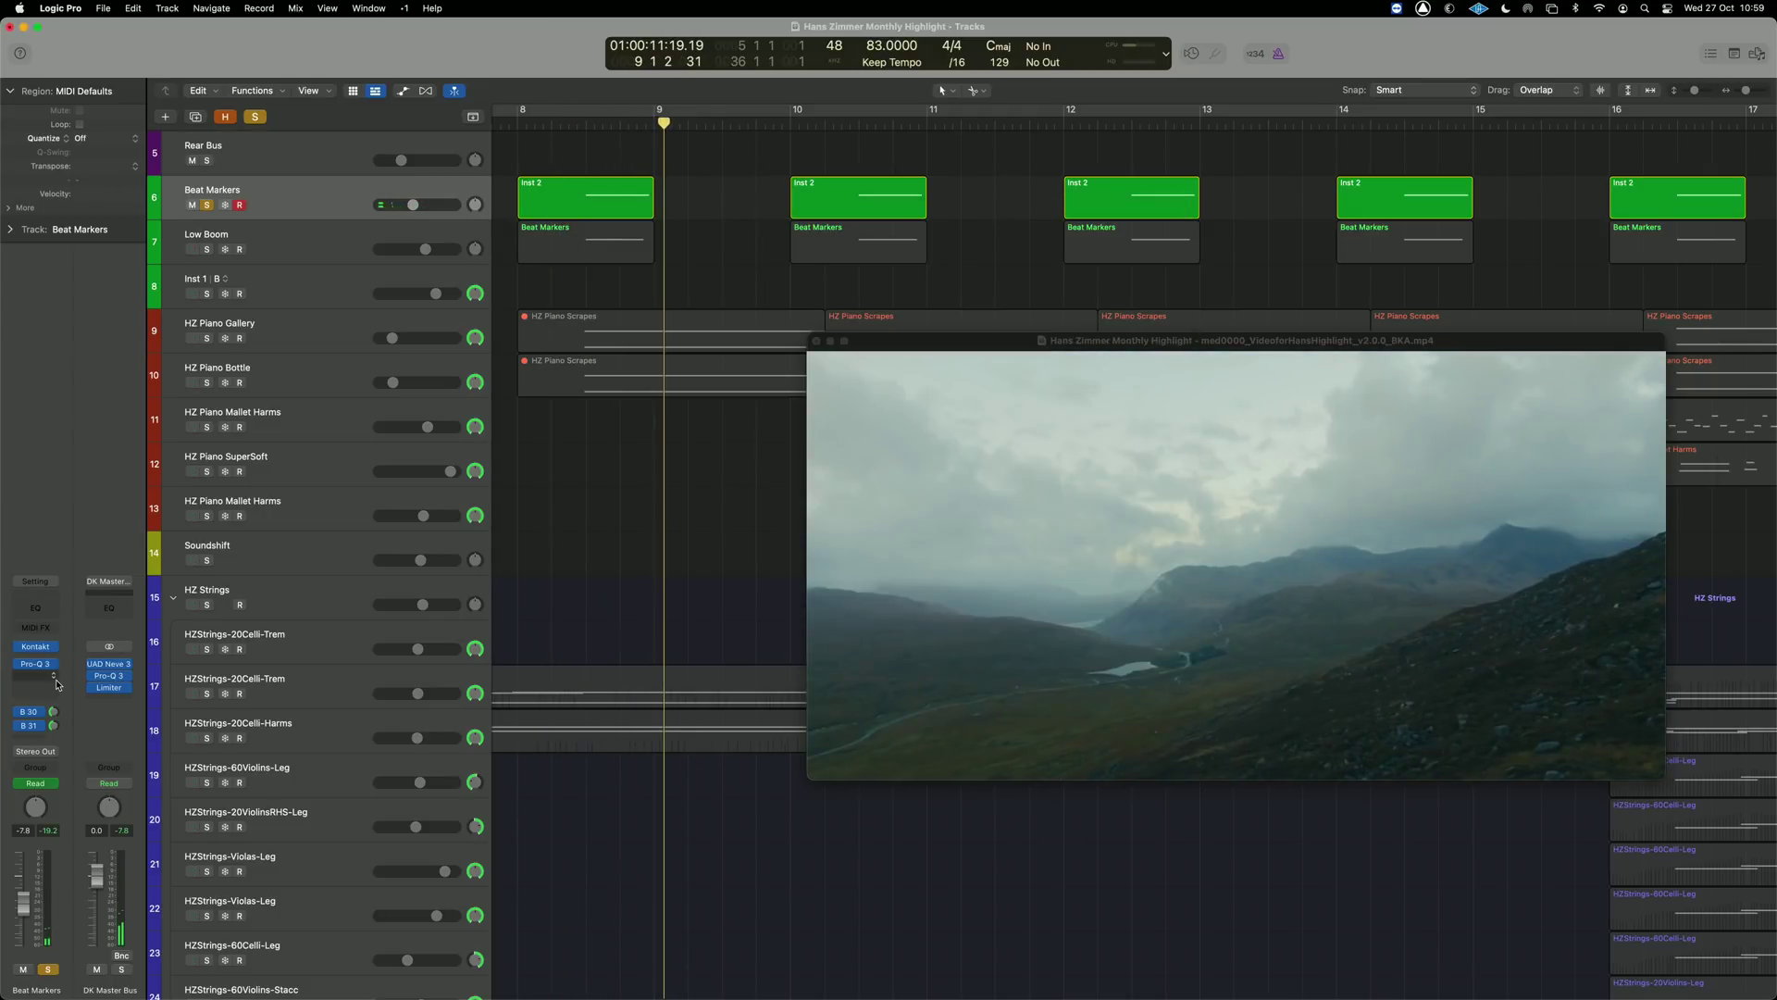
# Unsolo Beat Markers, solo the HZ Perc - Timpani track instead, and play its first hit in bar 8.
pyautogui.press('s')
pyautogui.scroll(-10, 505, 716)
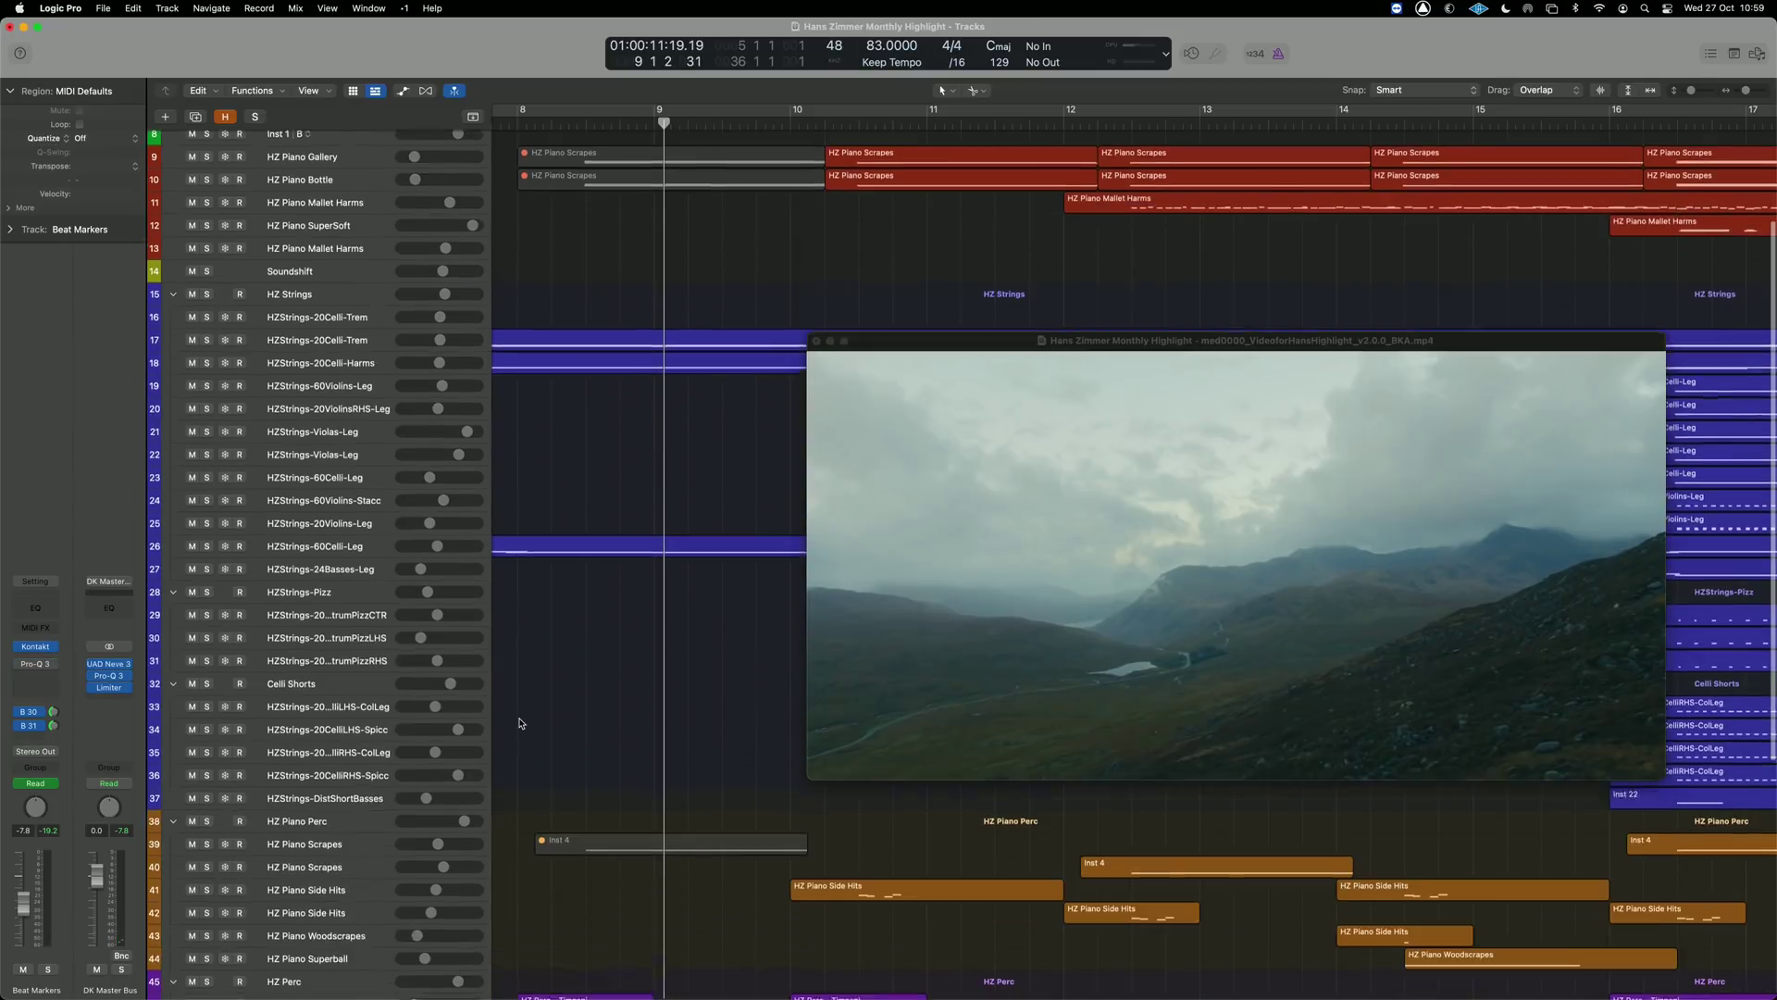
pyautogui.scroll(-4, 504, 716)
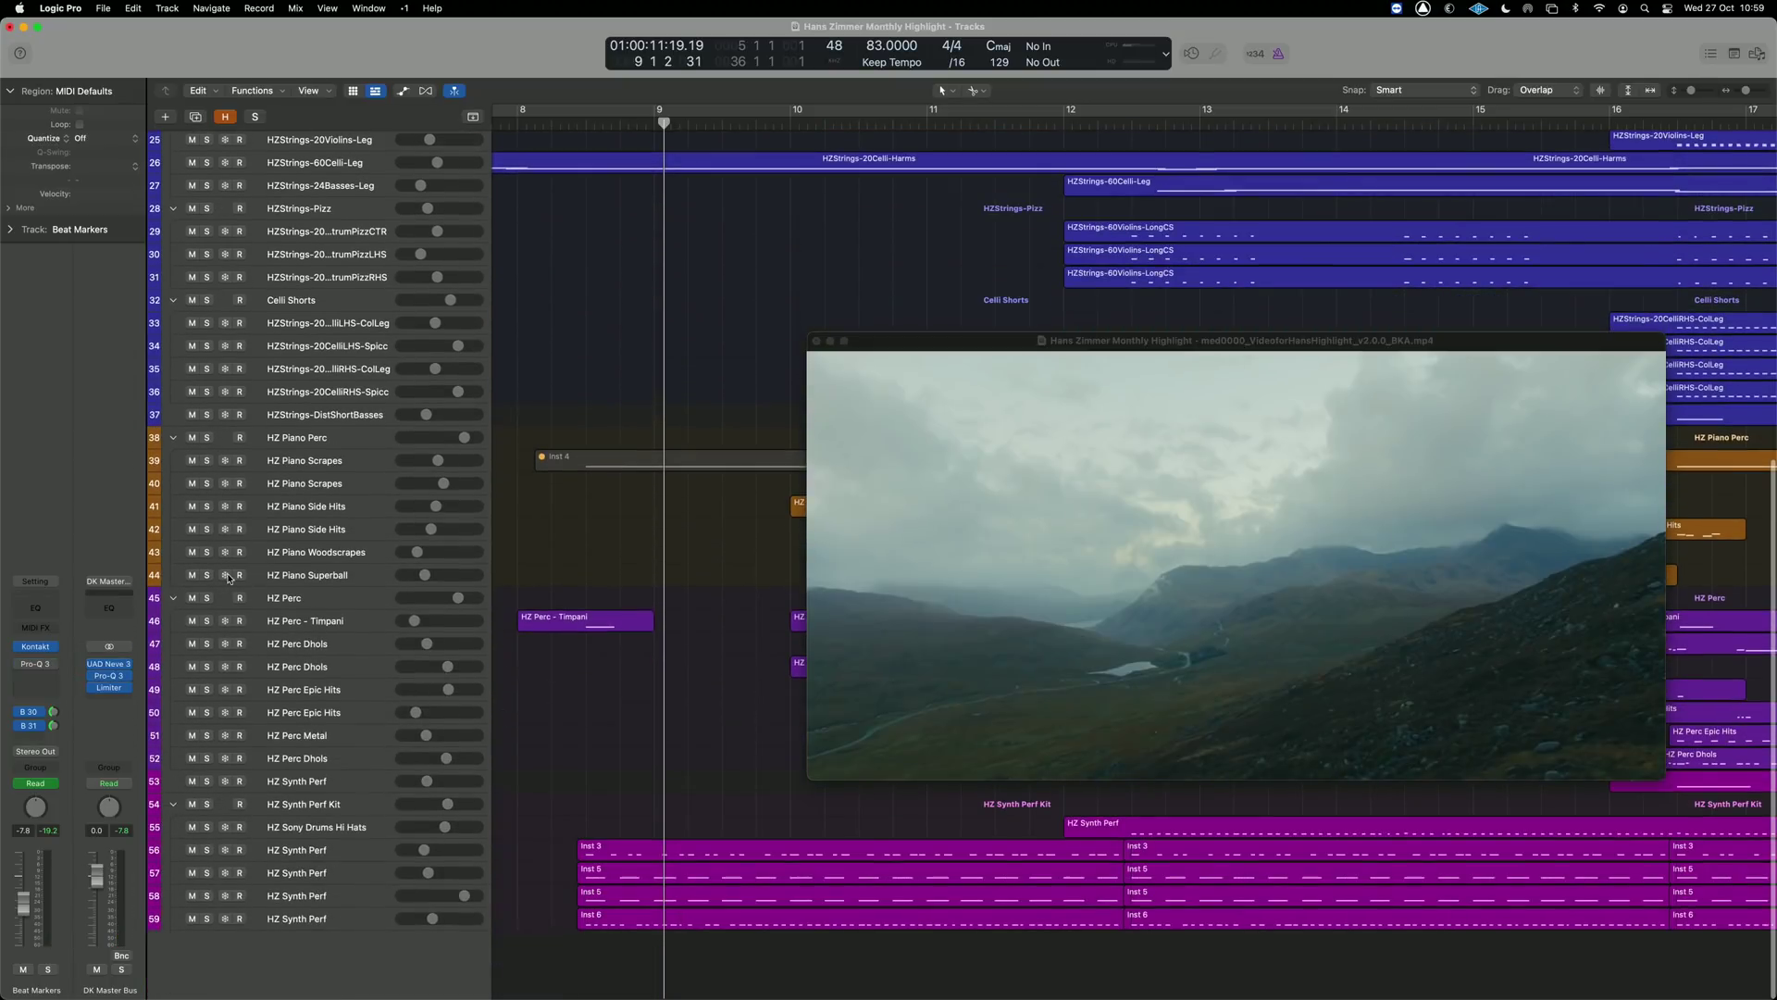
pyautogui.click(301, 627)
pyautogui.press('s')
pyautogui.click(568, 552)
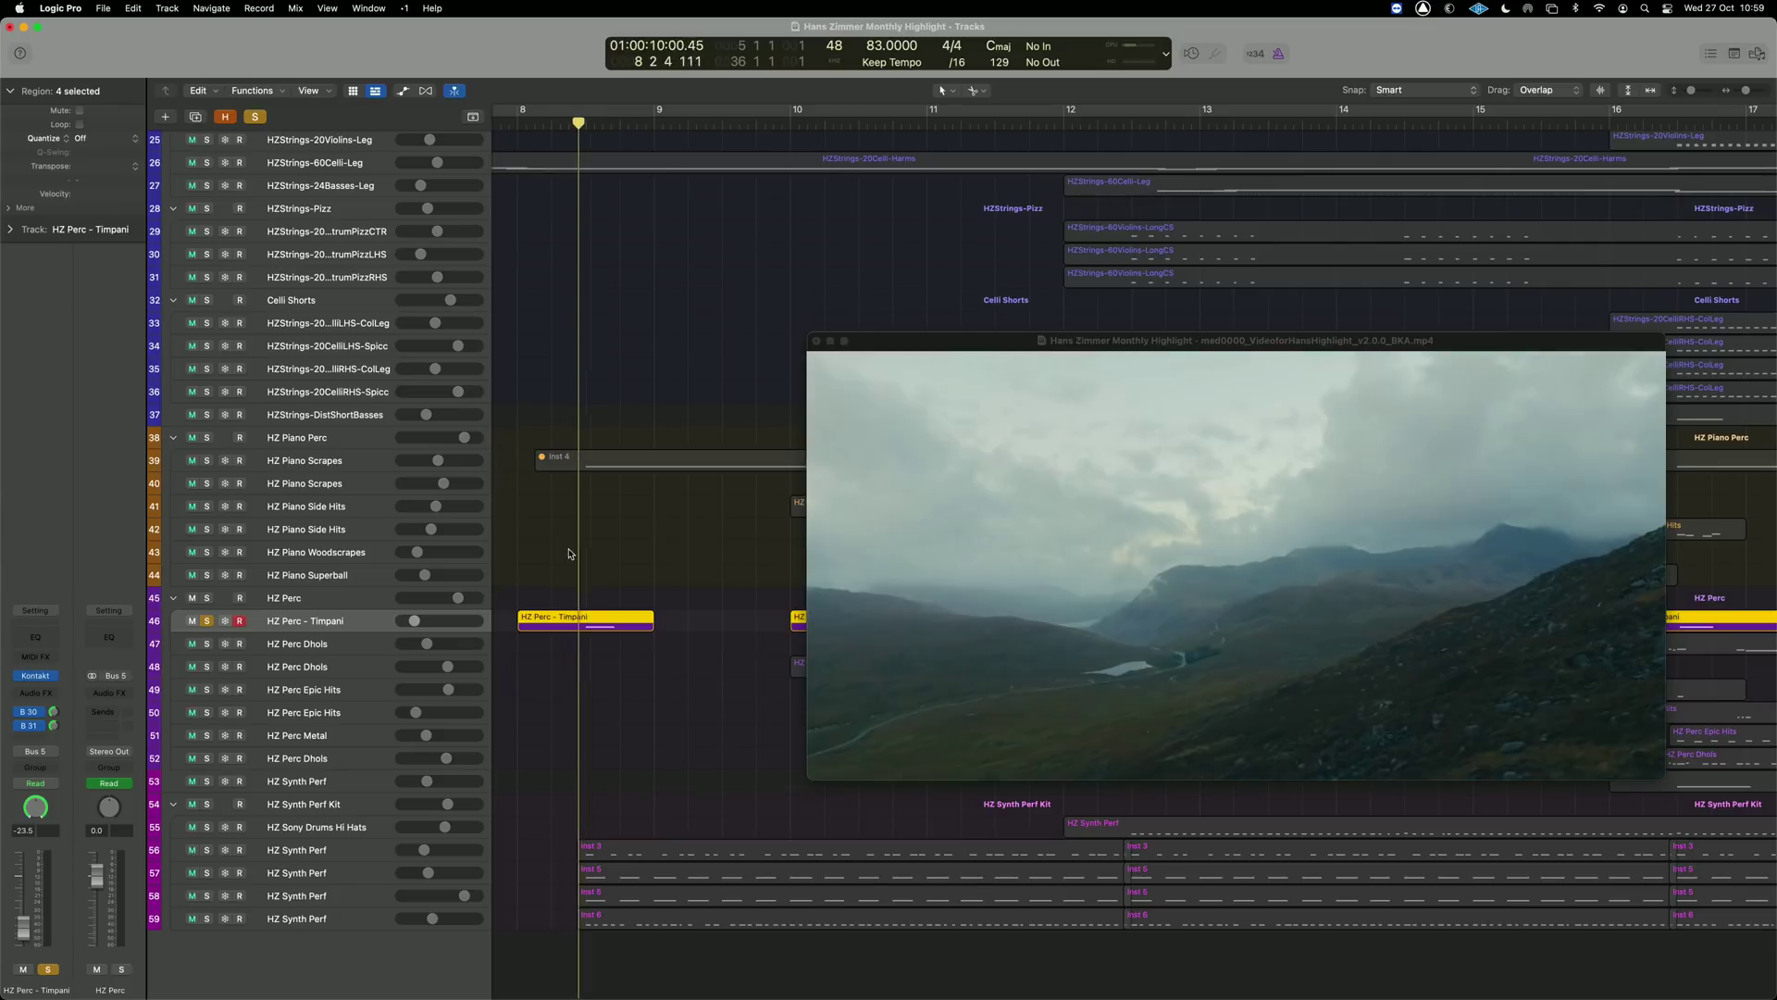
pyautogui.press('super+Left')
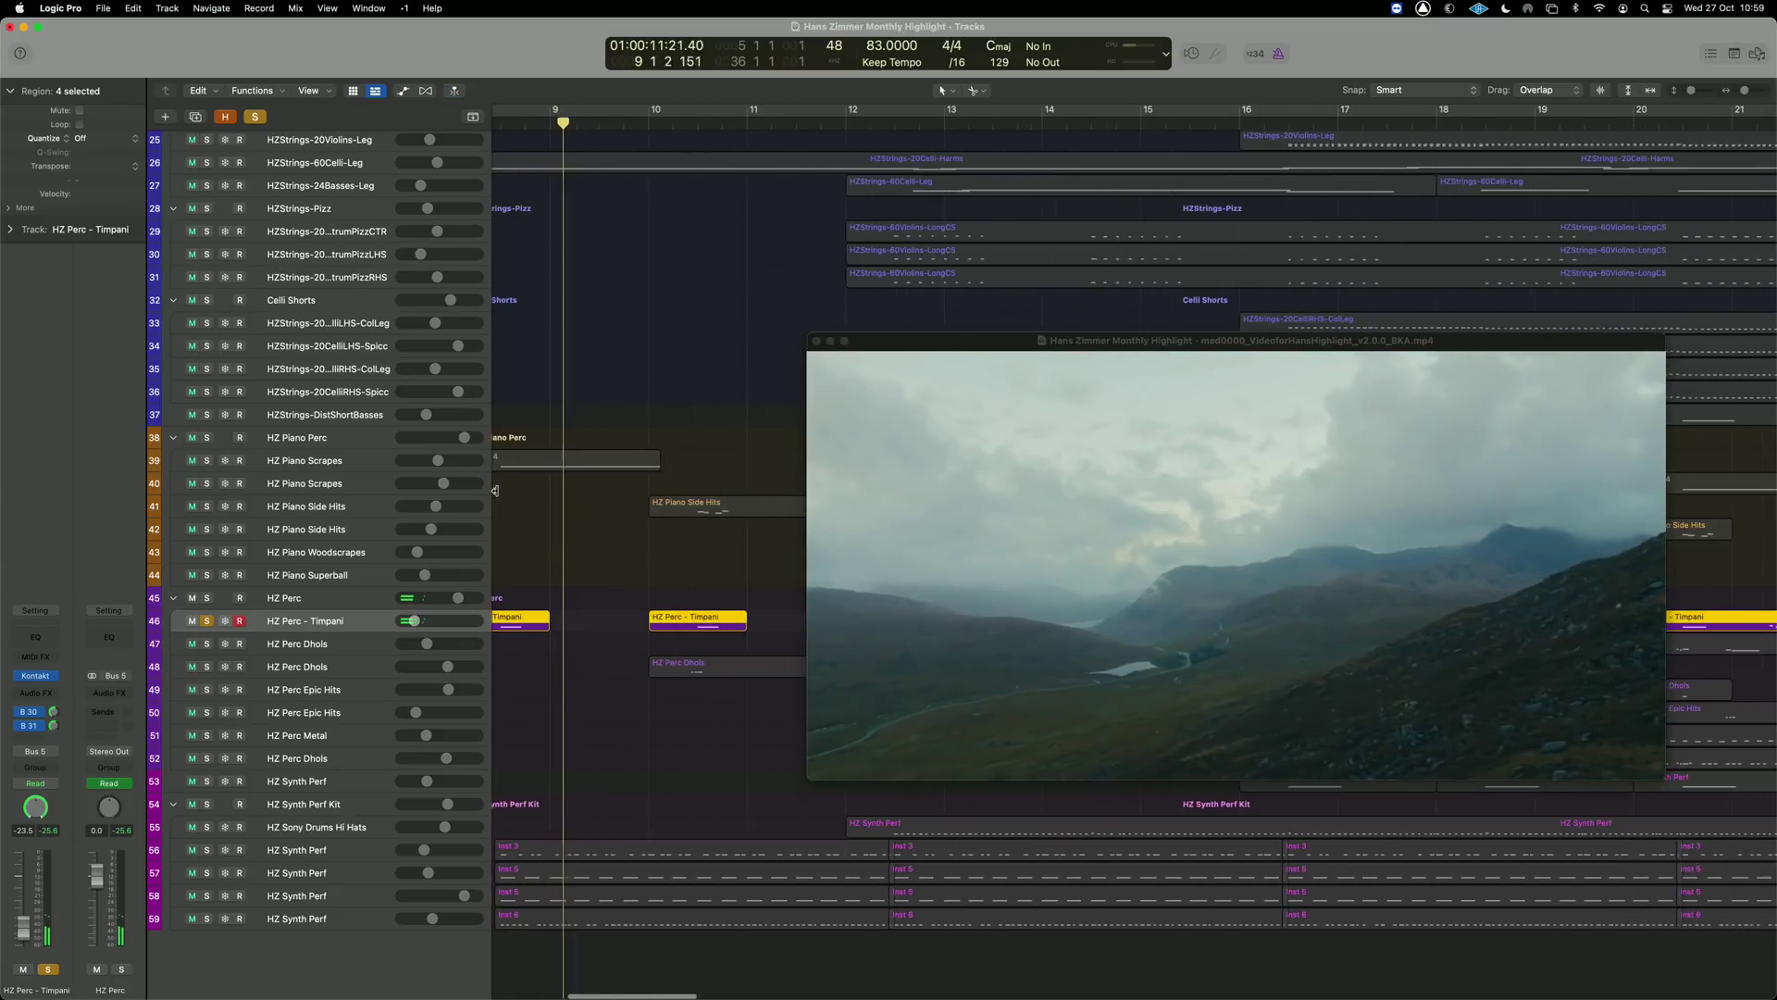
# Add the Beat Markers track to the solo and play it together with HZ Perc - Timpani from bar 8.
pyautogui.scroll(12, 318, 261)
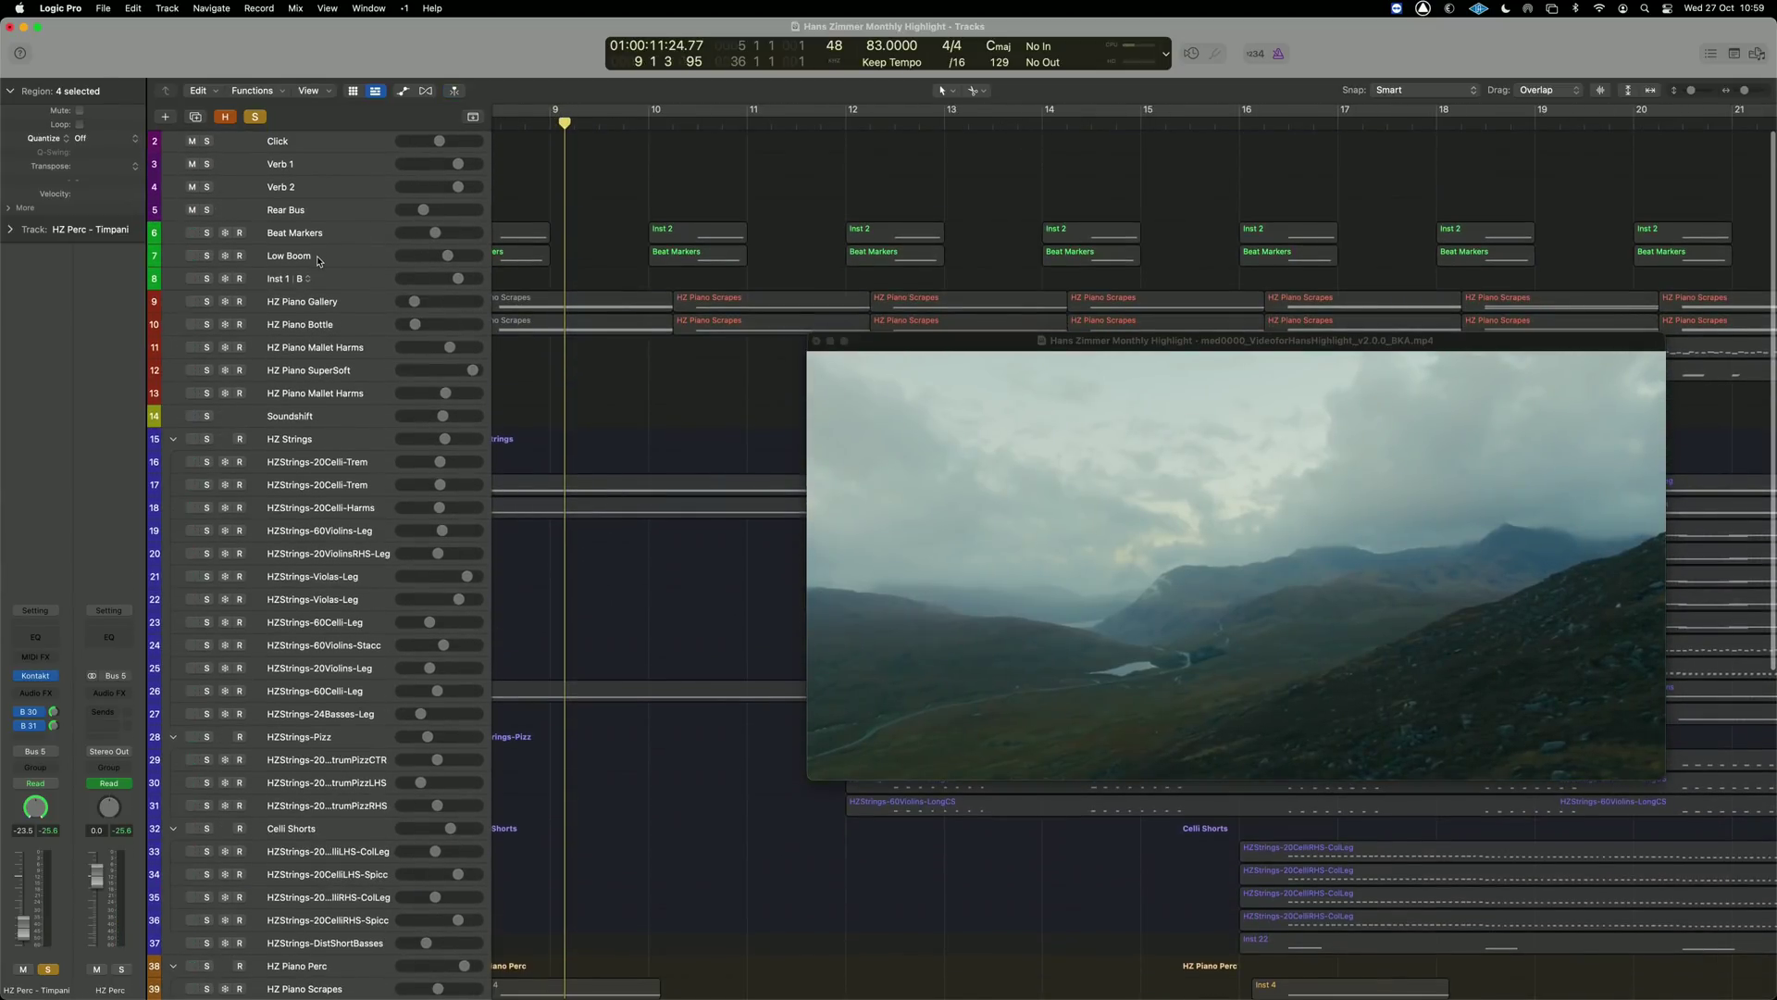
pyautogui.click(294, 234)
pyautogui.hotkey('ctrl', 's')
pyautogui.scroll(-10, 645, 542)
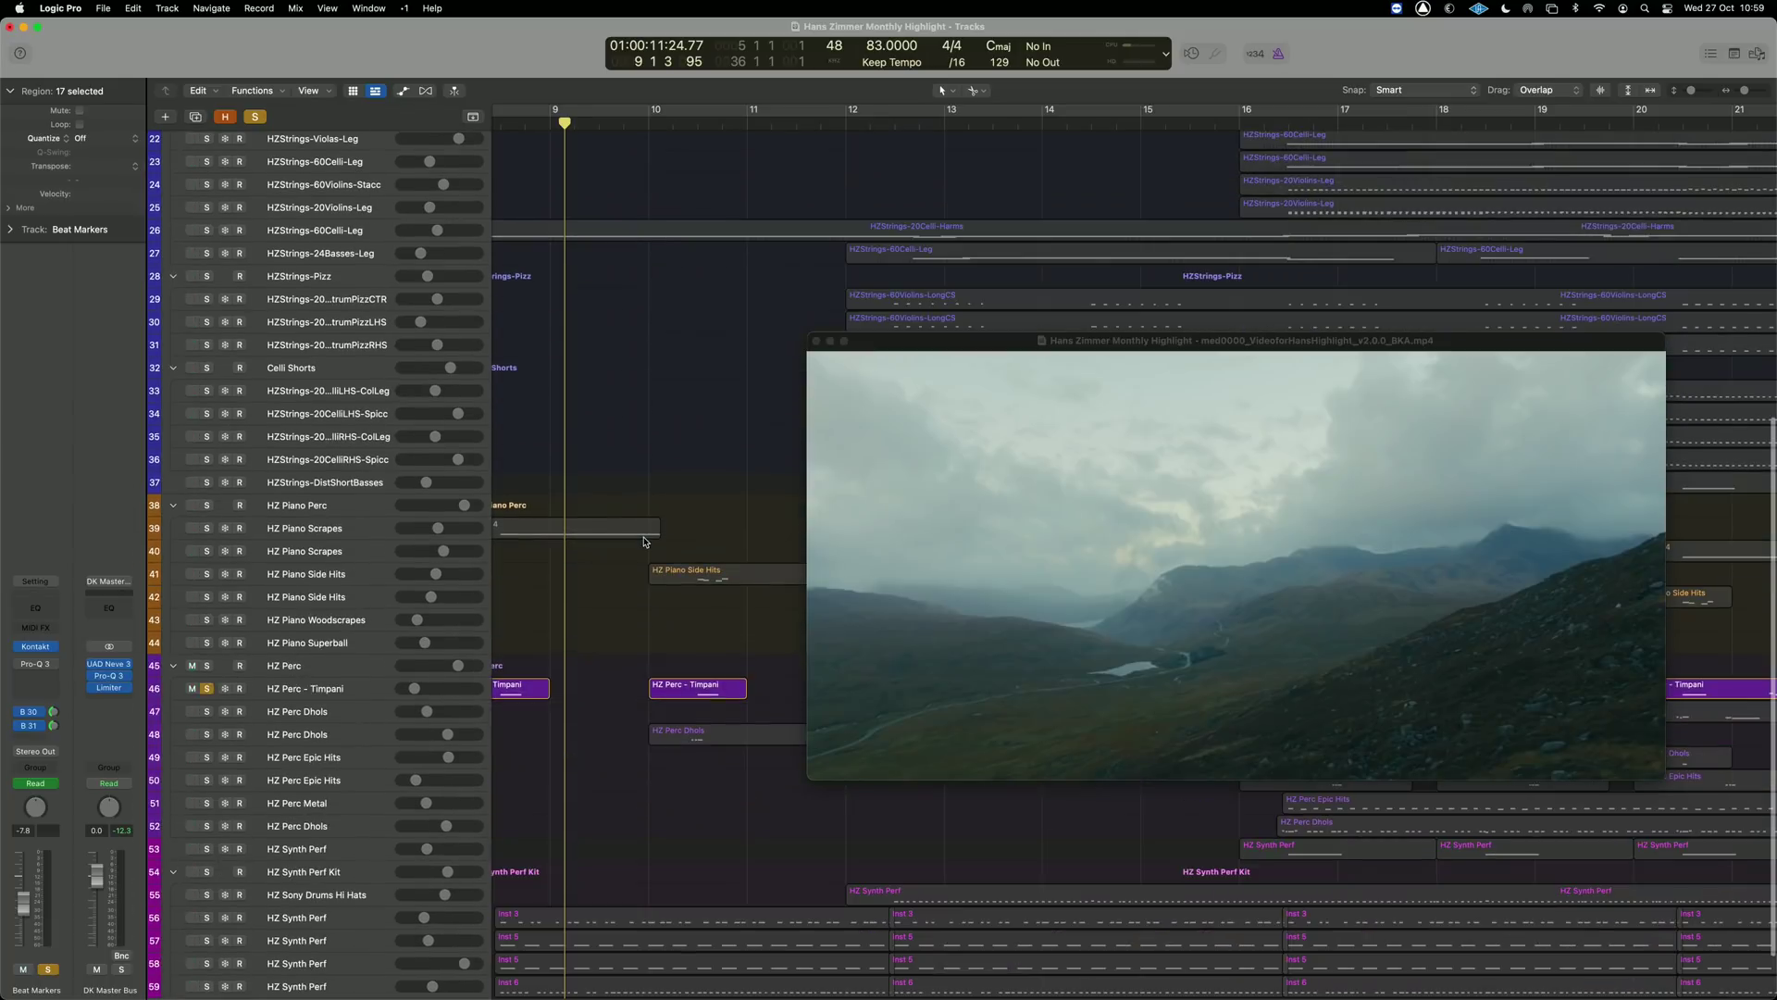
pyautogui.press(',')
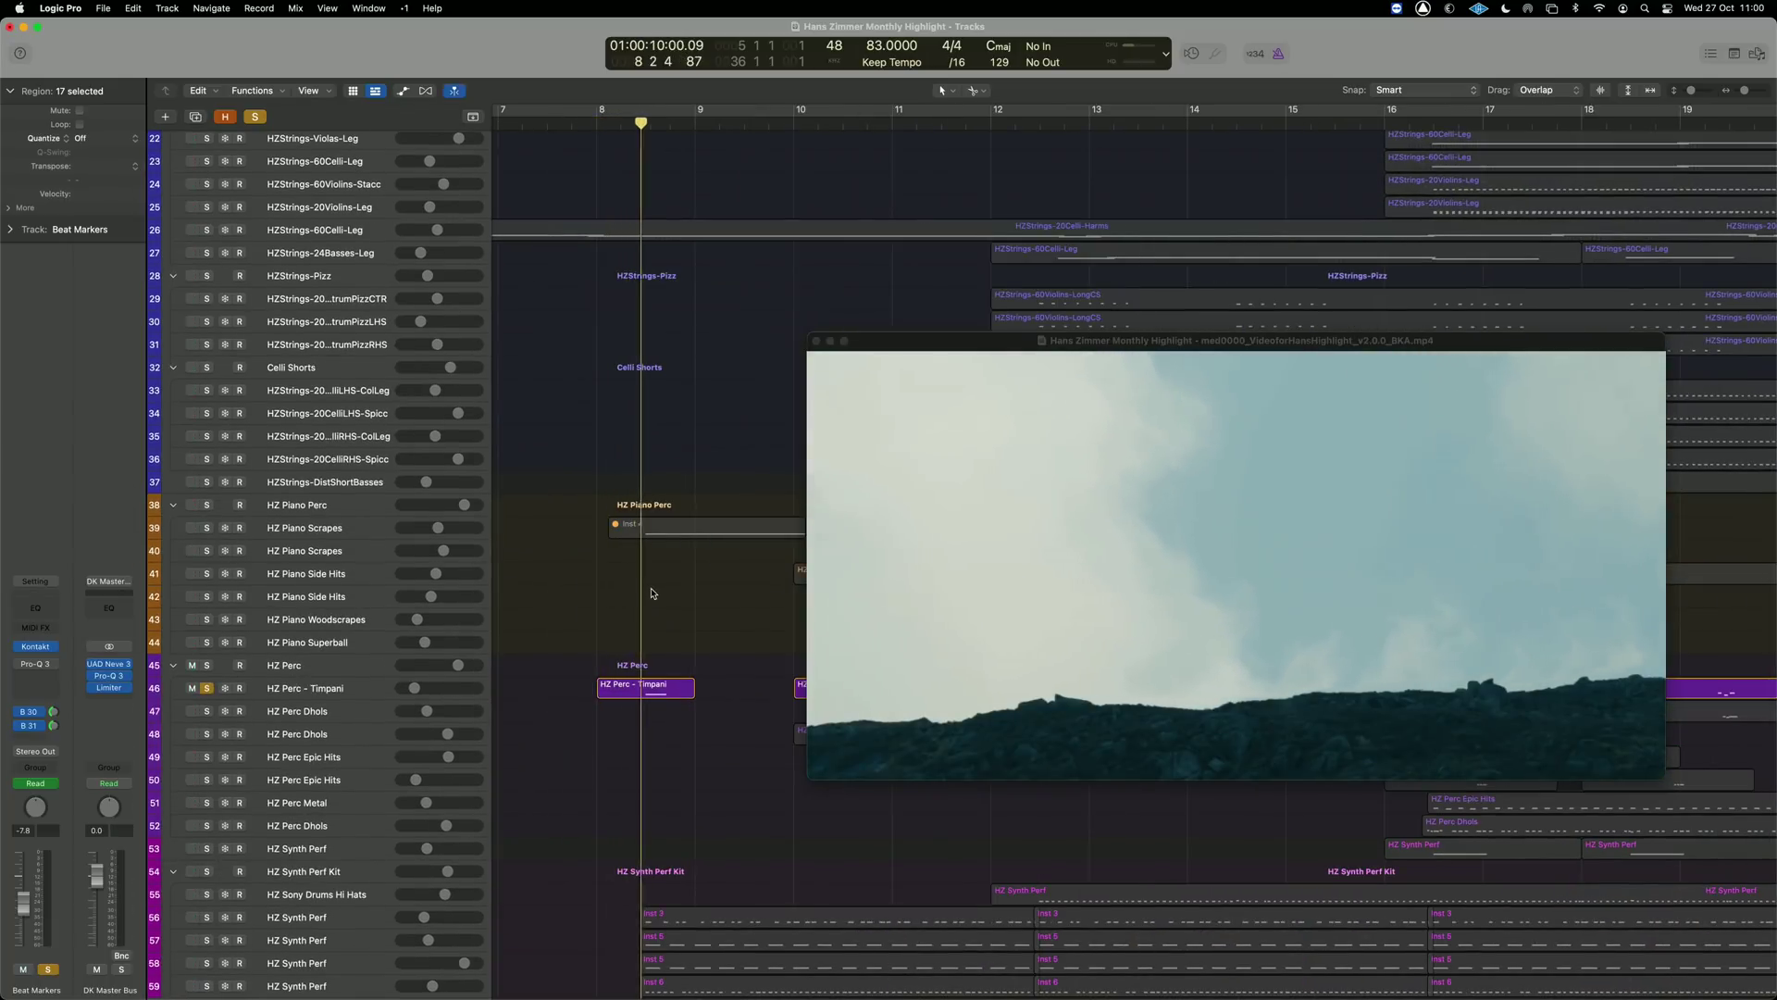
pyautogui.hscroll(3, 629, 588)
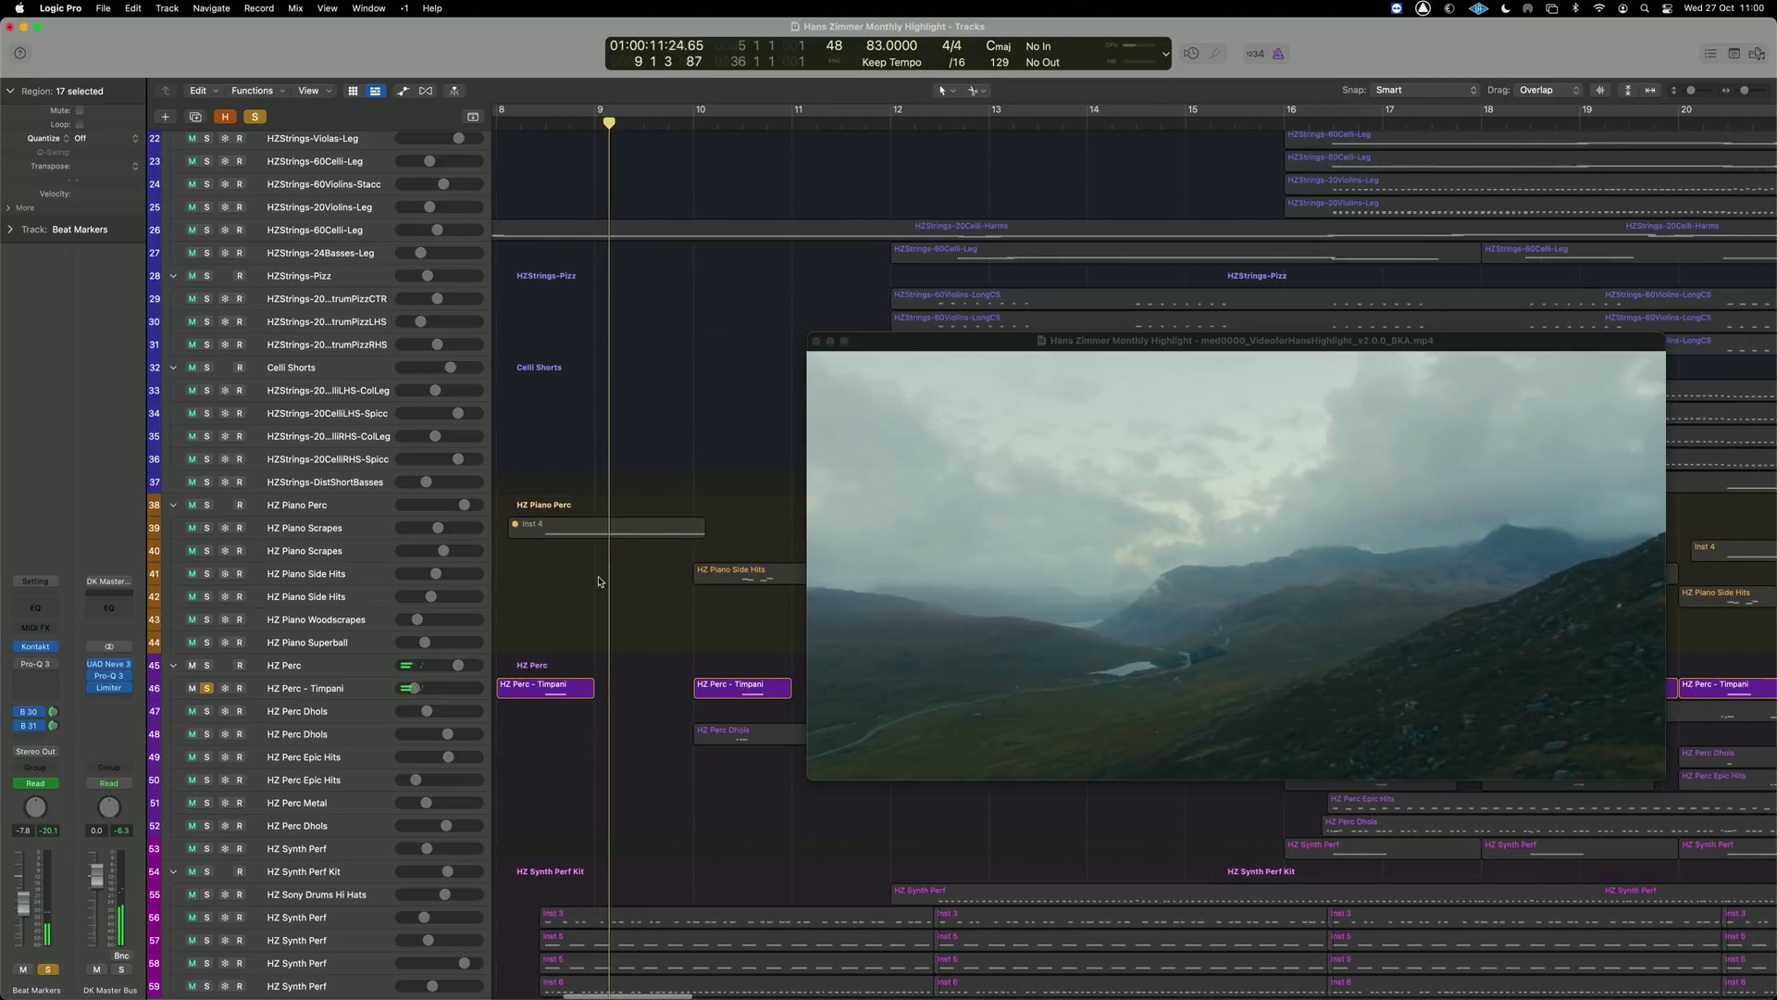
# Clear all solos and solo the whole HZ Perc track stack.
pyautogui.click(252, 119)
pyautogui.hscroll(2, 626, 359)
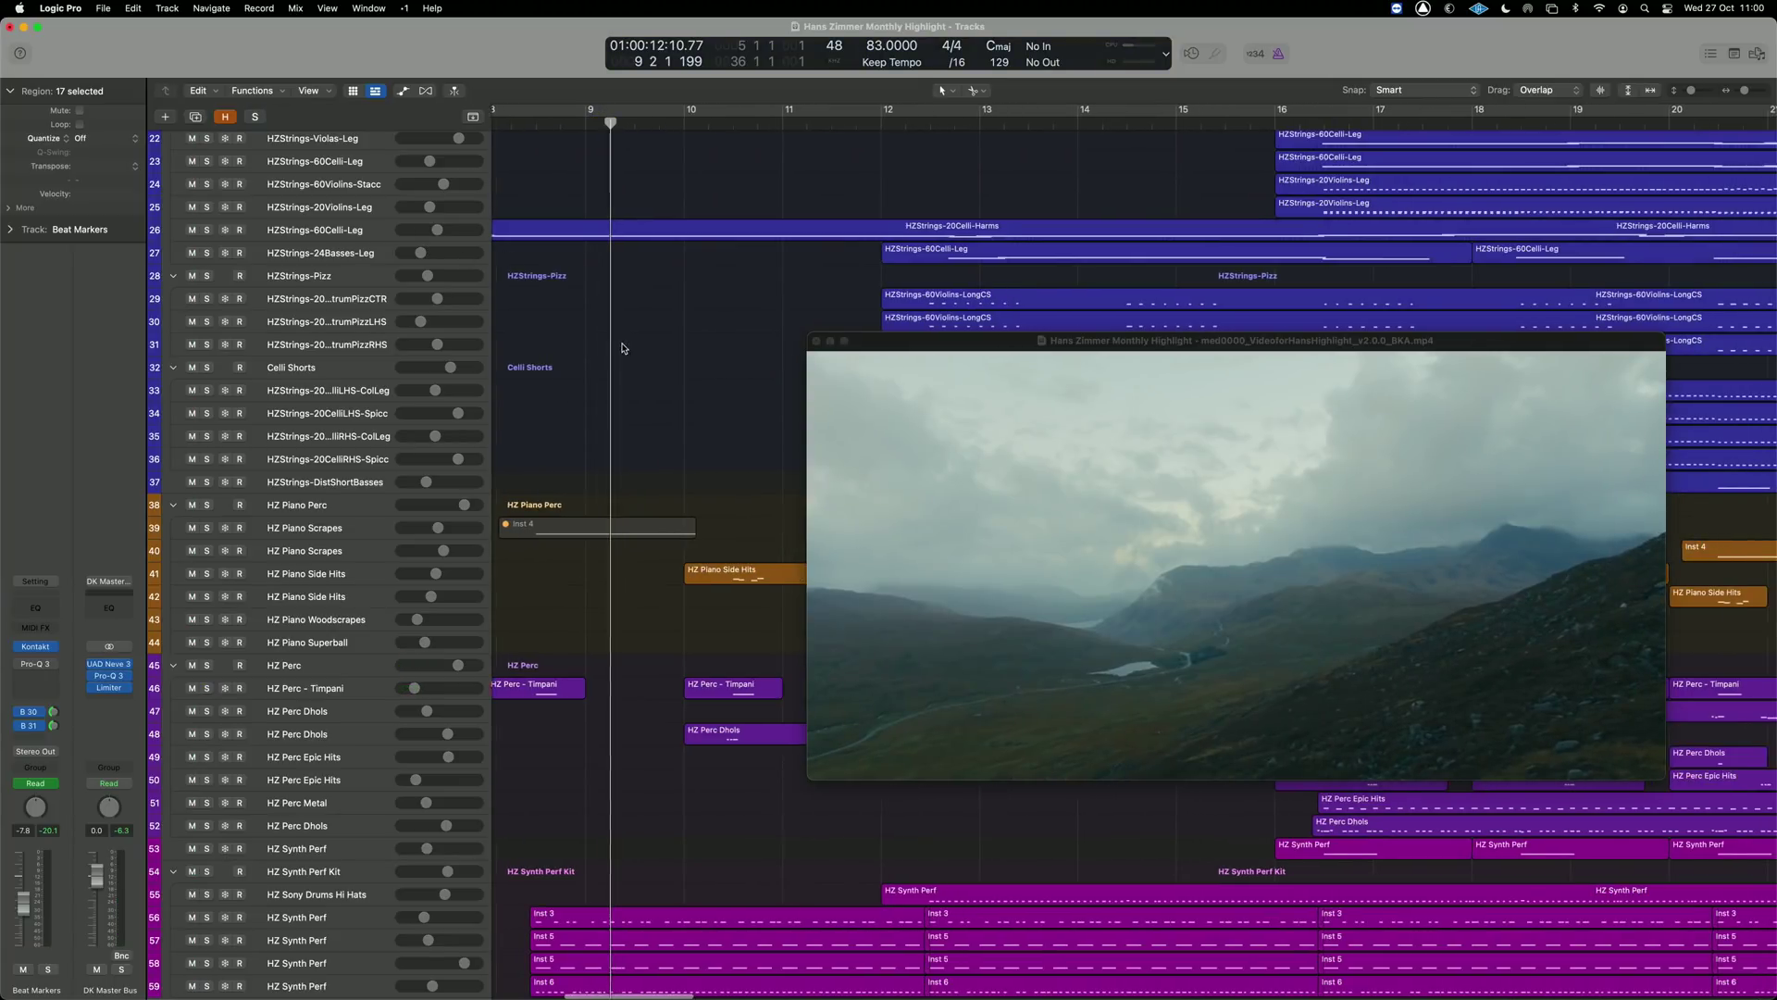
pyautogui.click(314, 667)
pyautogui.press('s')
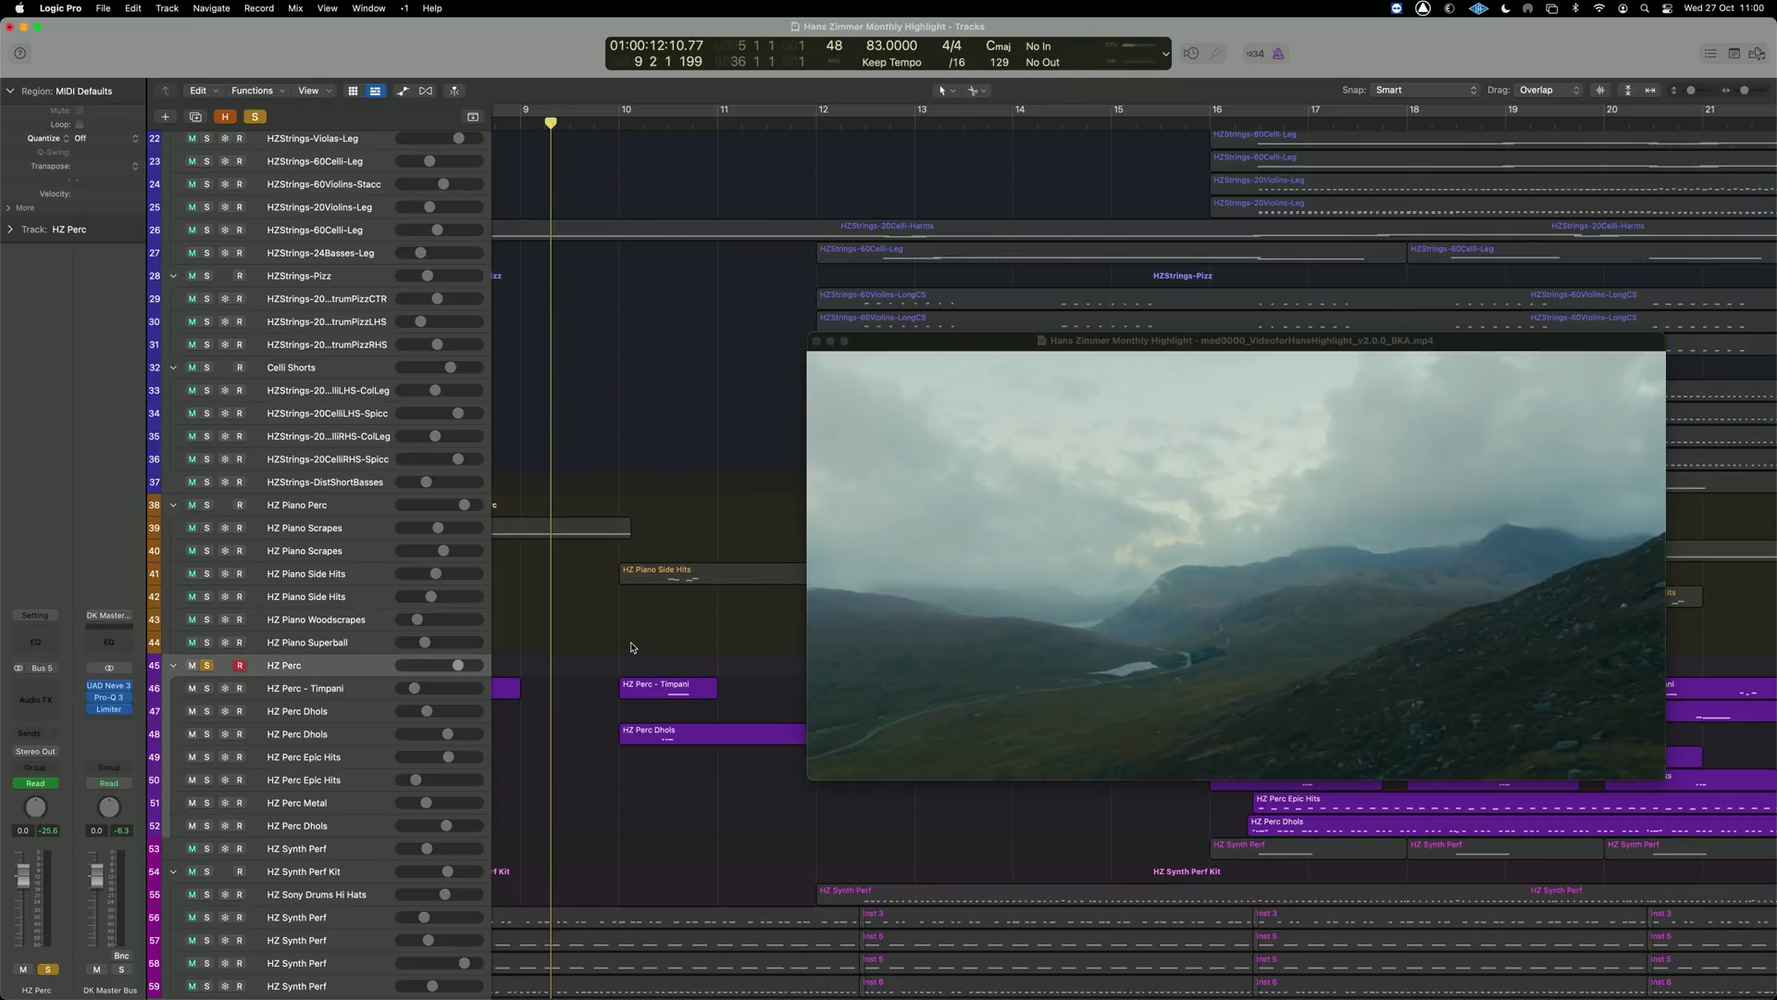
pyautogui.press('super+Left')
# Add the Beat Markers and Low Boom tracks to the solo and play them with HZ Perc from bar 10.
pyautogui.scroll(10, 623, 639)
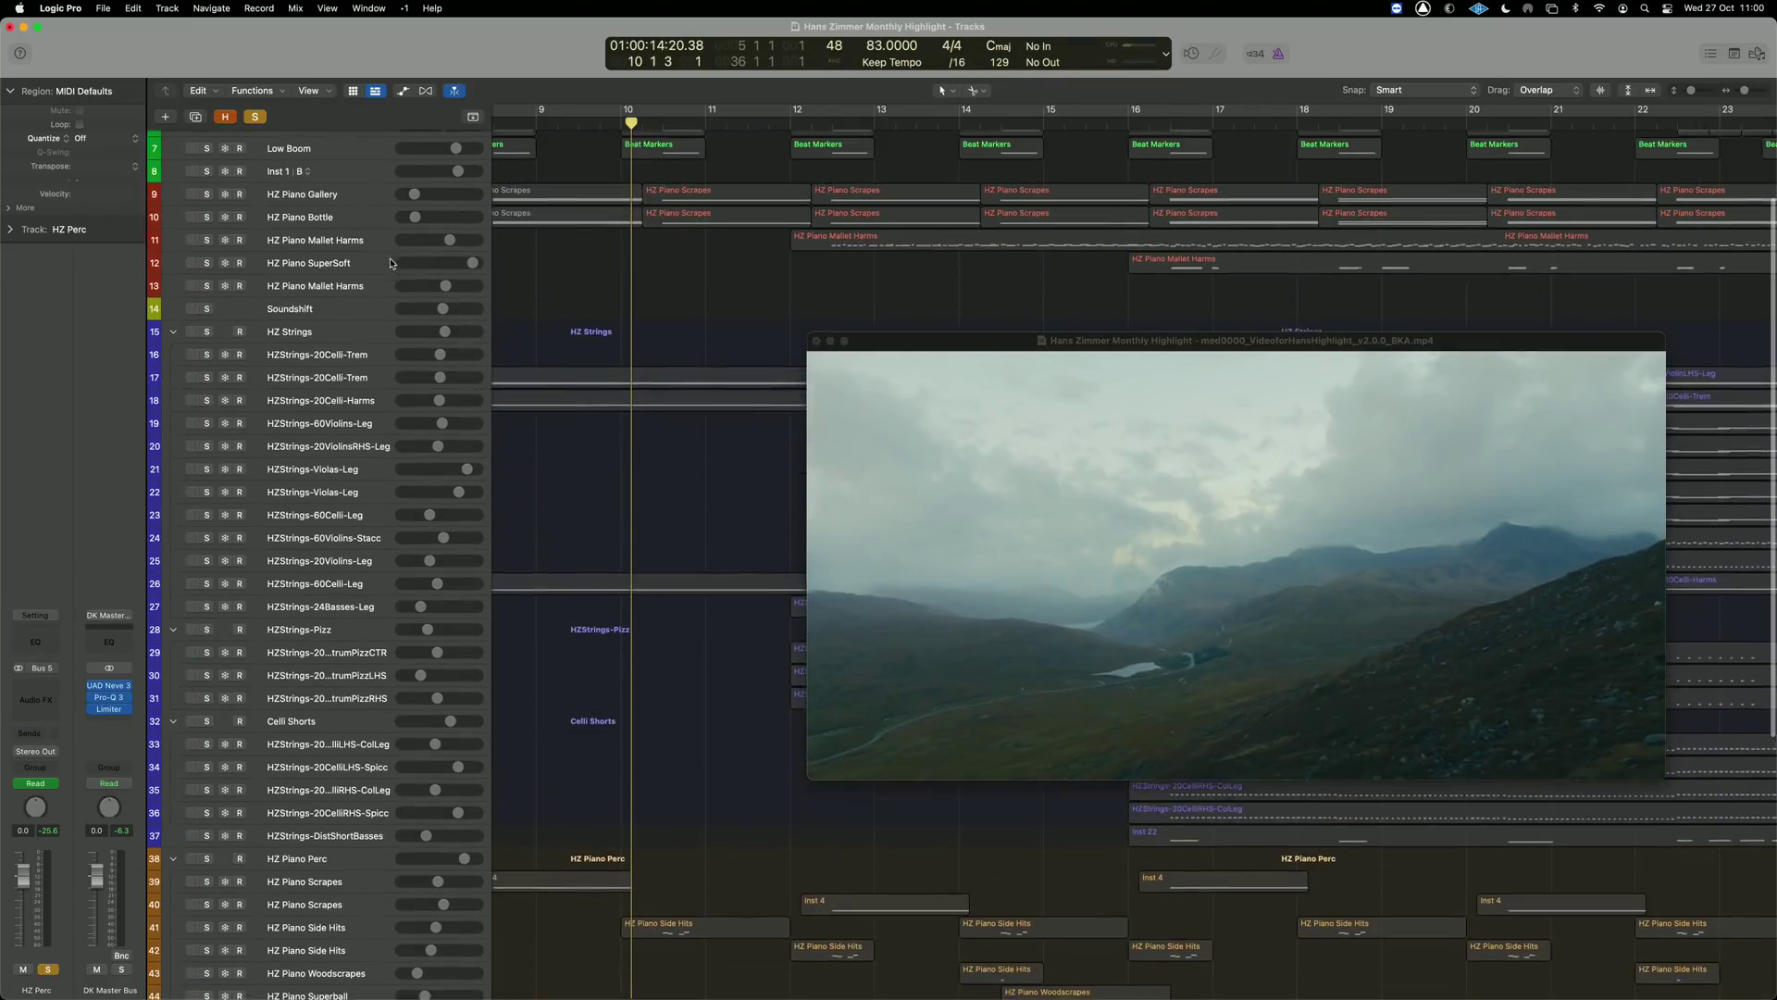
pyautogui.click(213, 187)
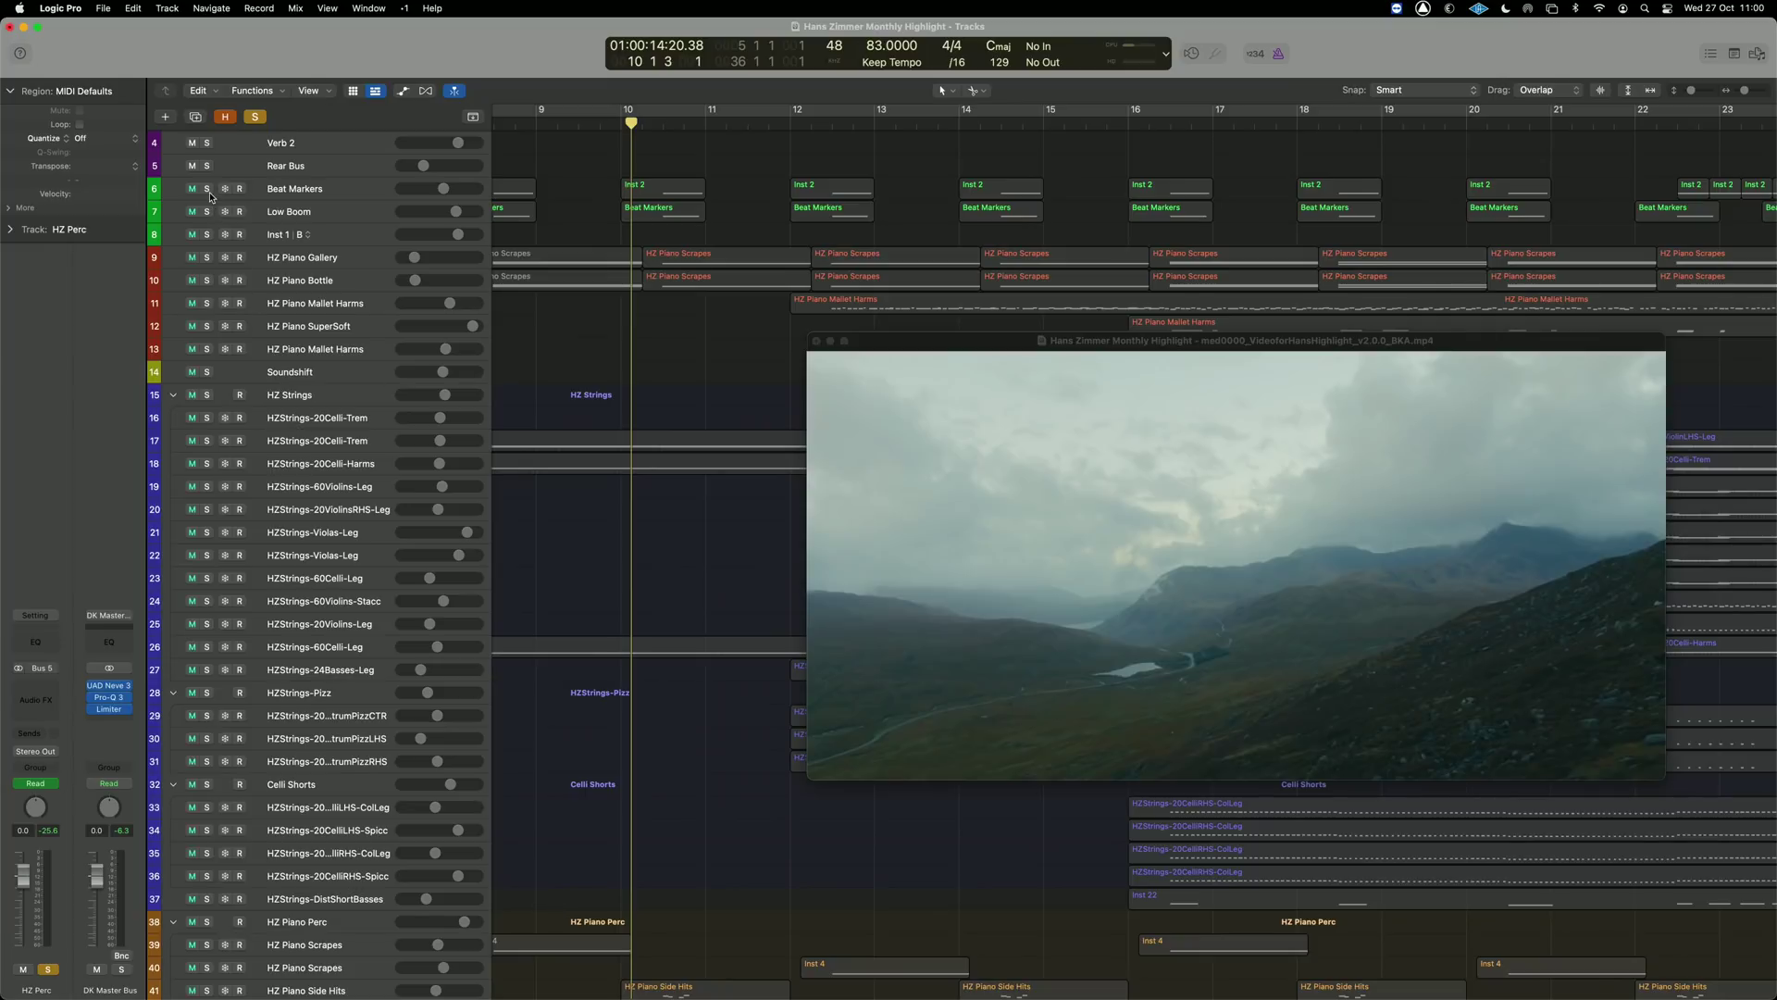
pyautogui.moveTo(209, 192); pyautogui.dragTo(210, 211)
pyautogui.scroll(-8, 678, 592)
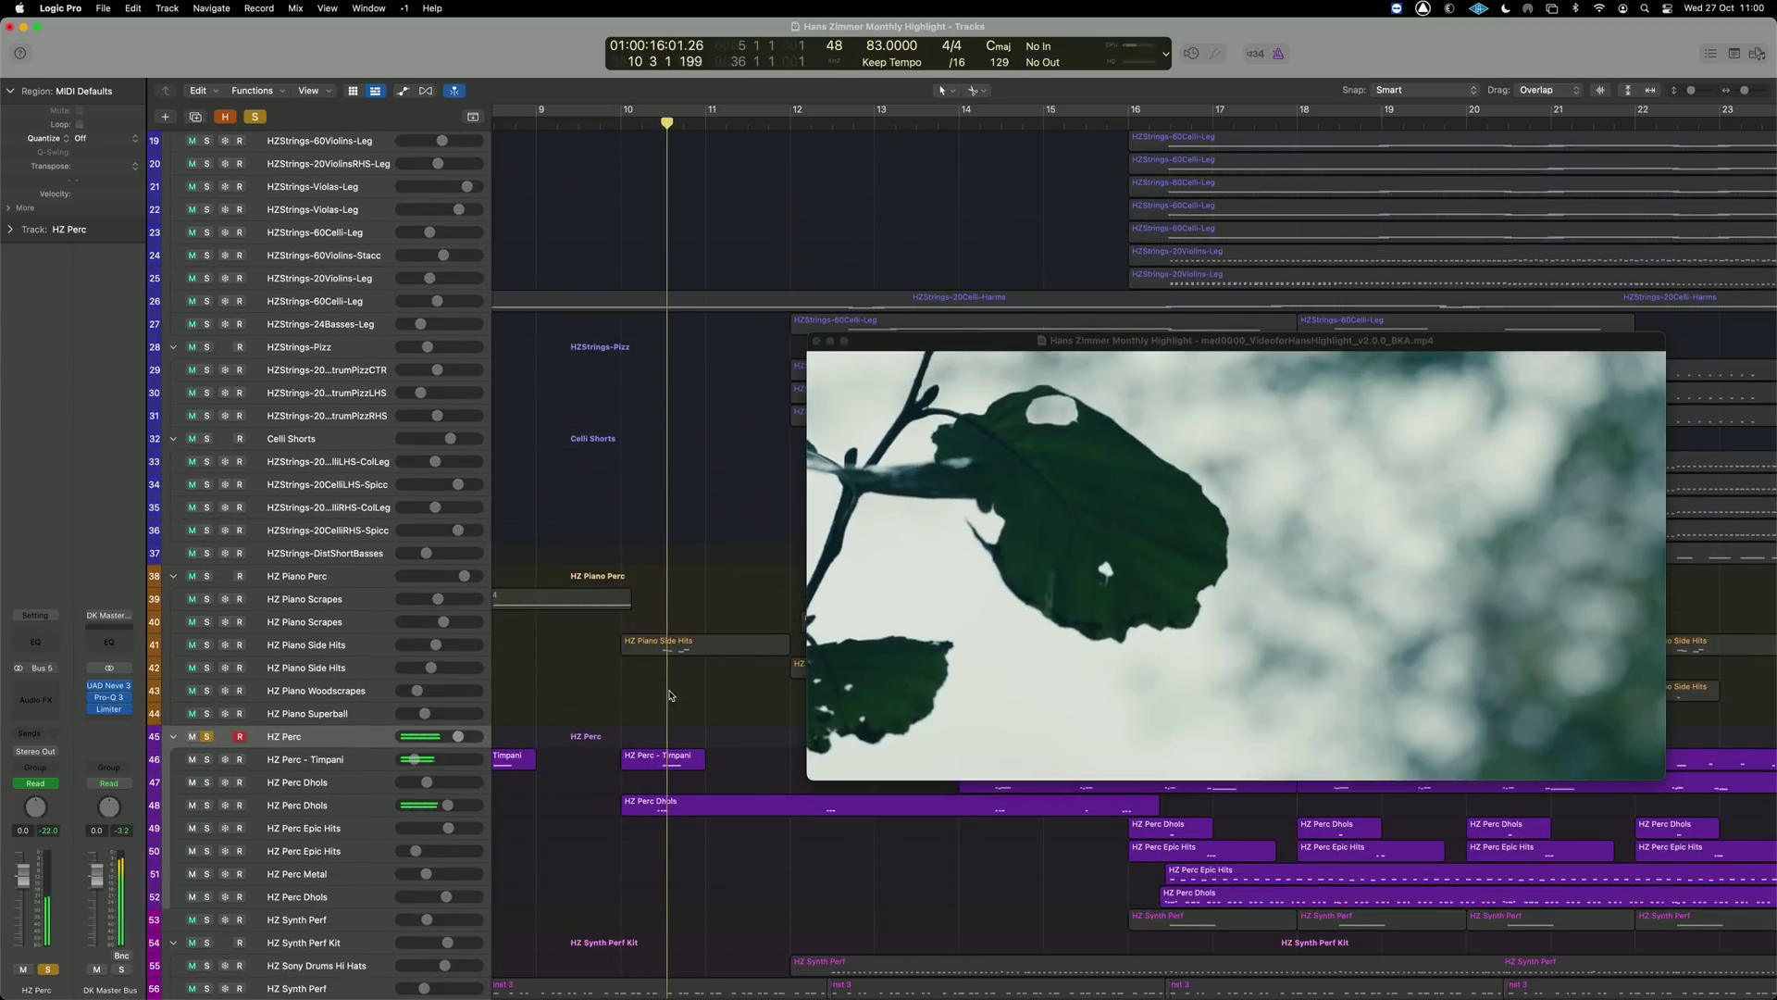
# Open the Kontakt instrument of the HZ Perc Dhols track whose region starts at bar 10, and bring the video window to the front.
pyautogui.hscroll(1, 672, 695)
pyautogui.hscroll(5, 672, 695)
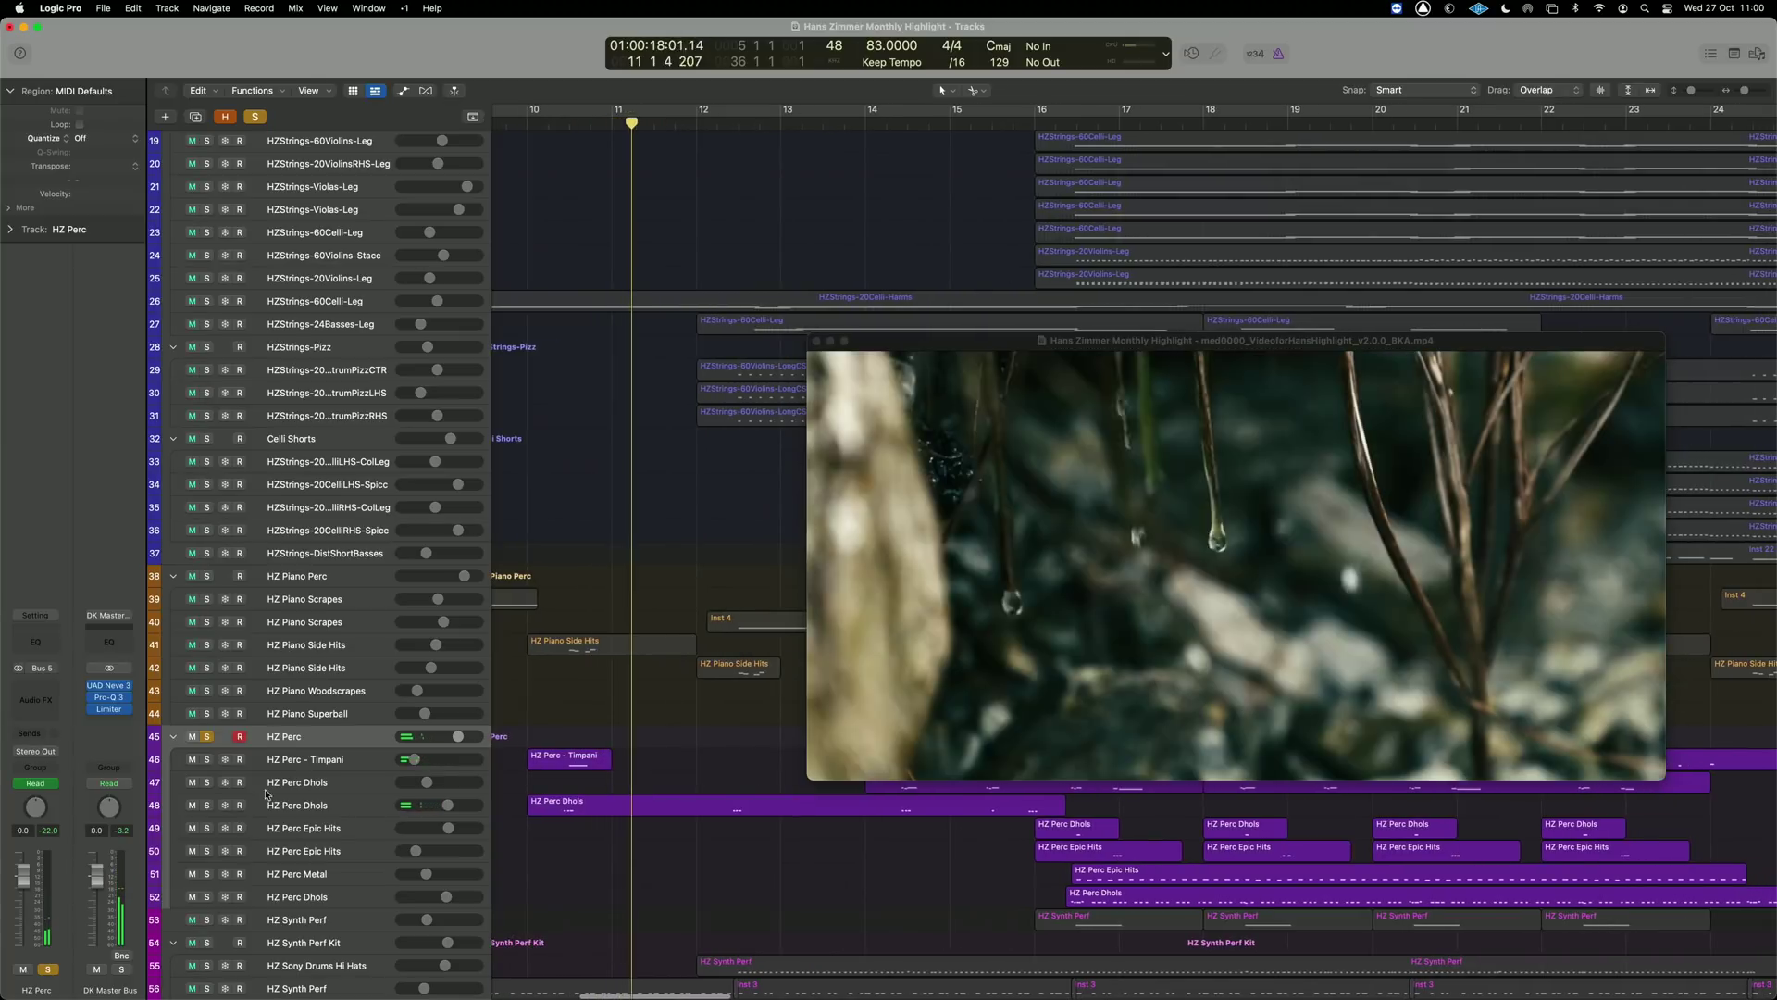
pyautogui.click(286, 807)
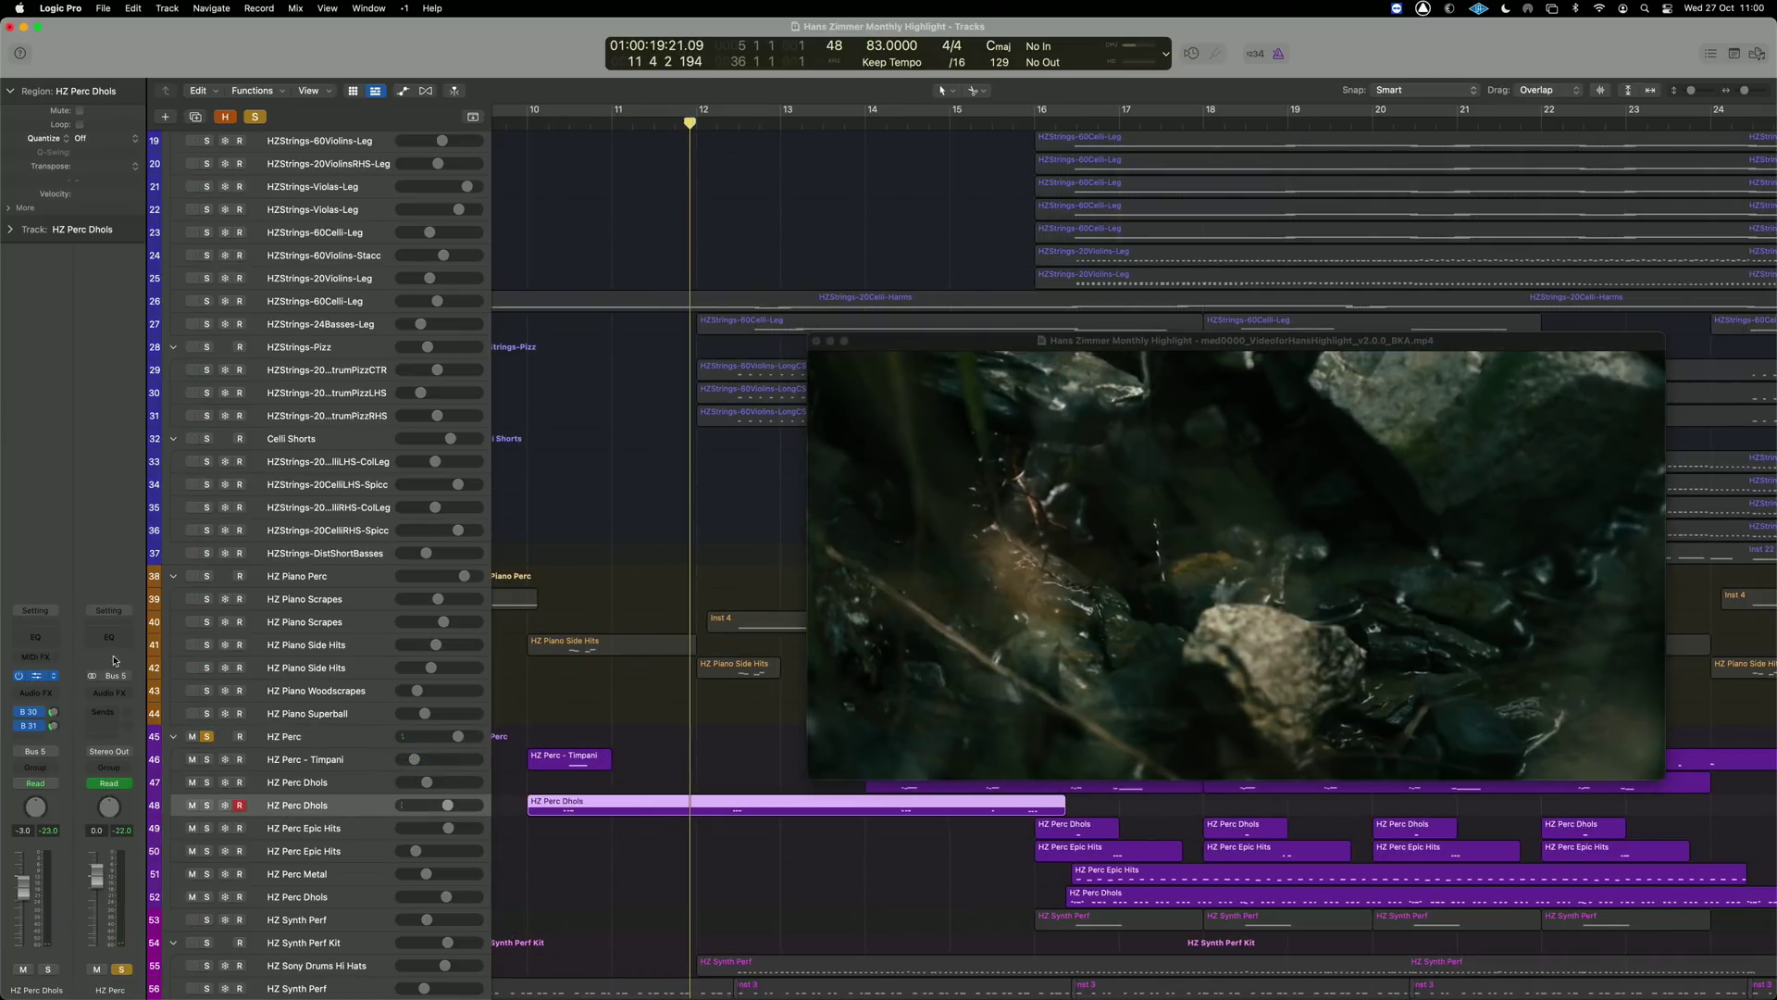
pyautogui.press('v')
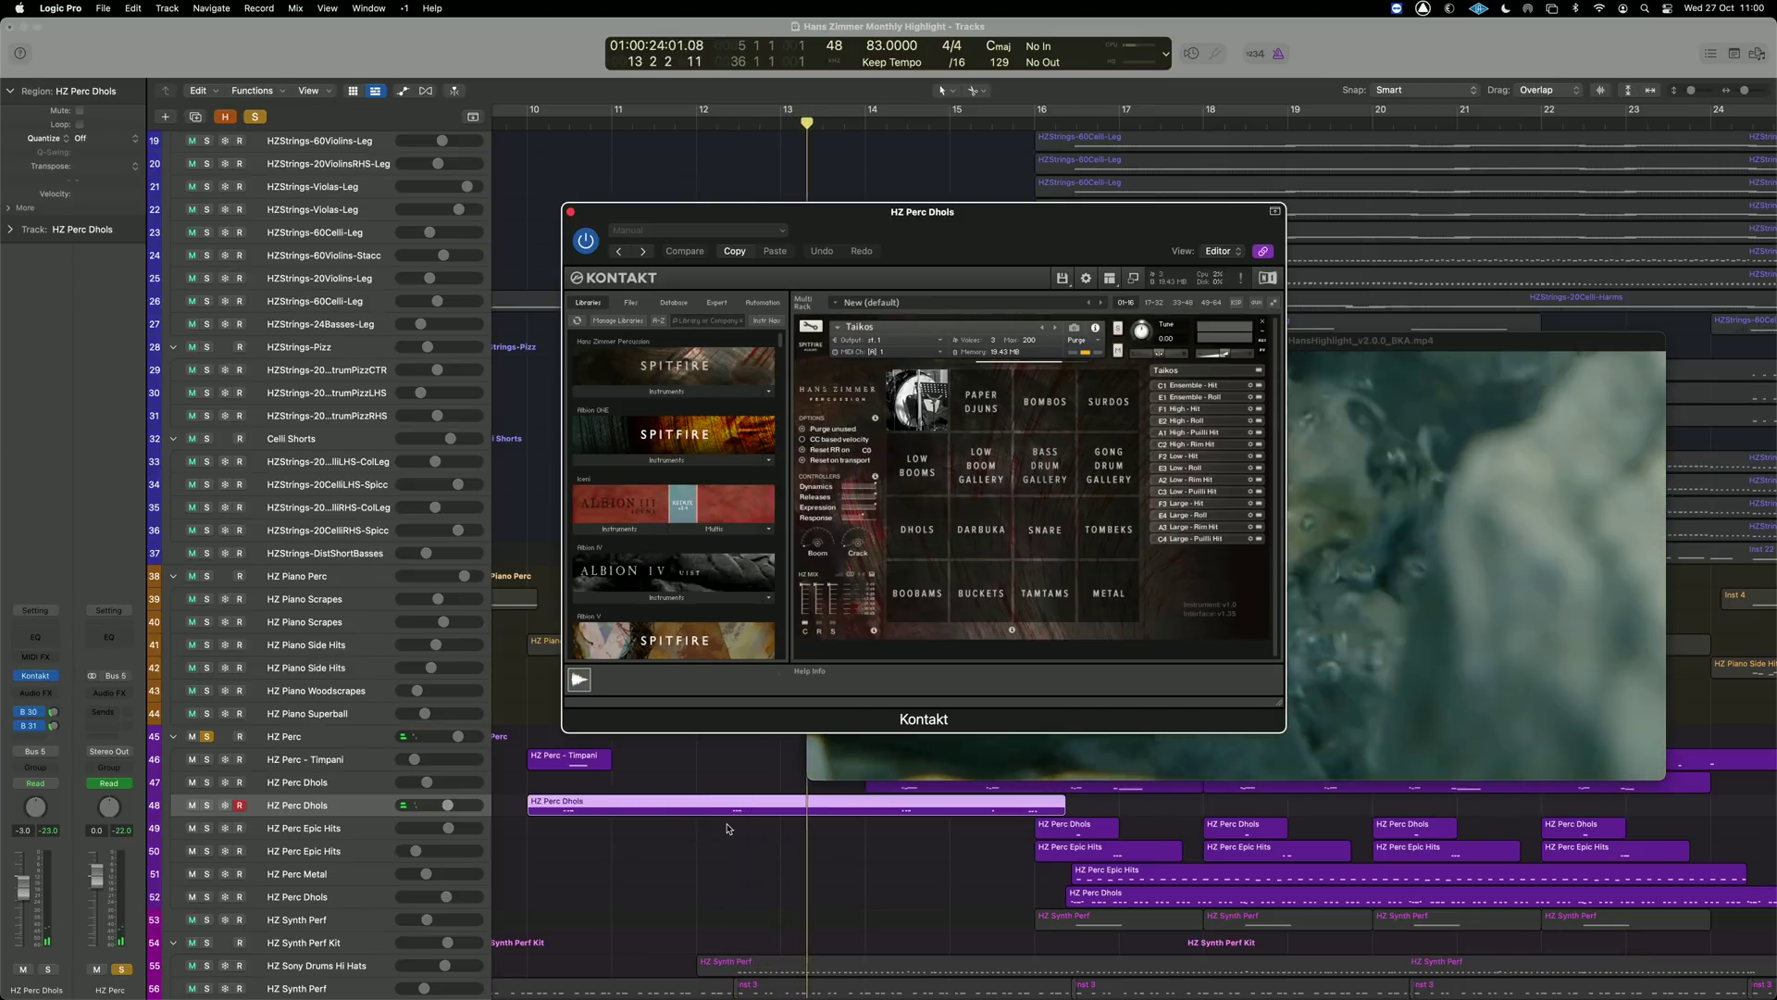
pyautogui.click(884, 842)
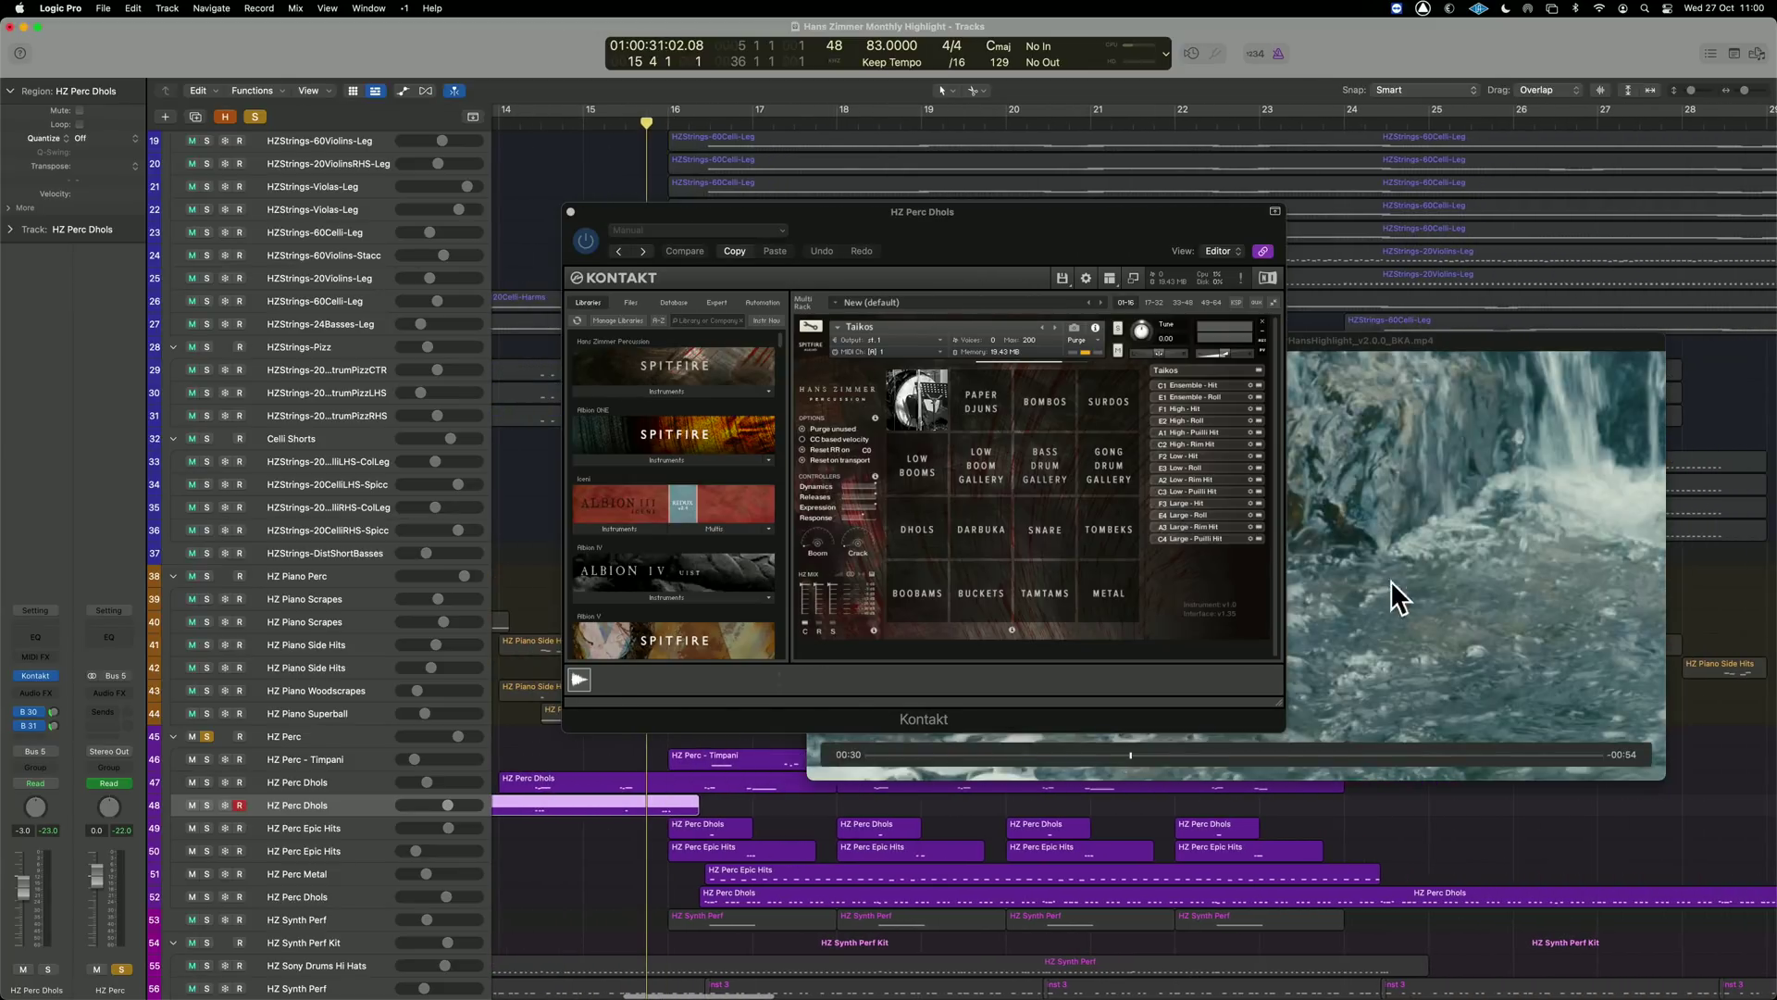
pyautogui.click(1390, 581)
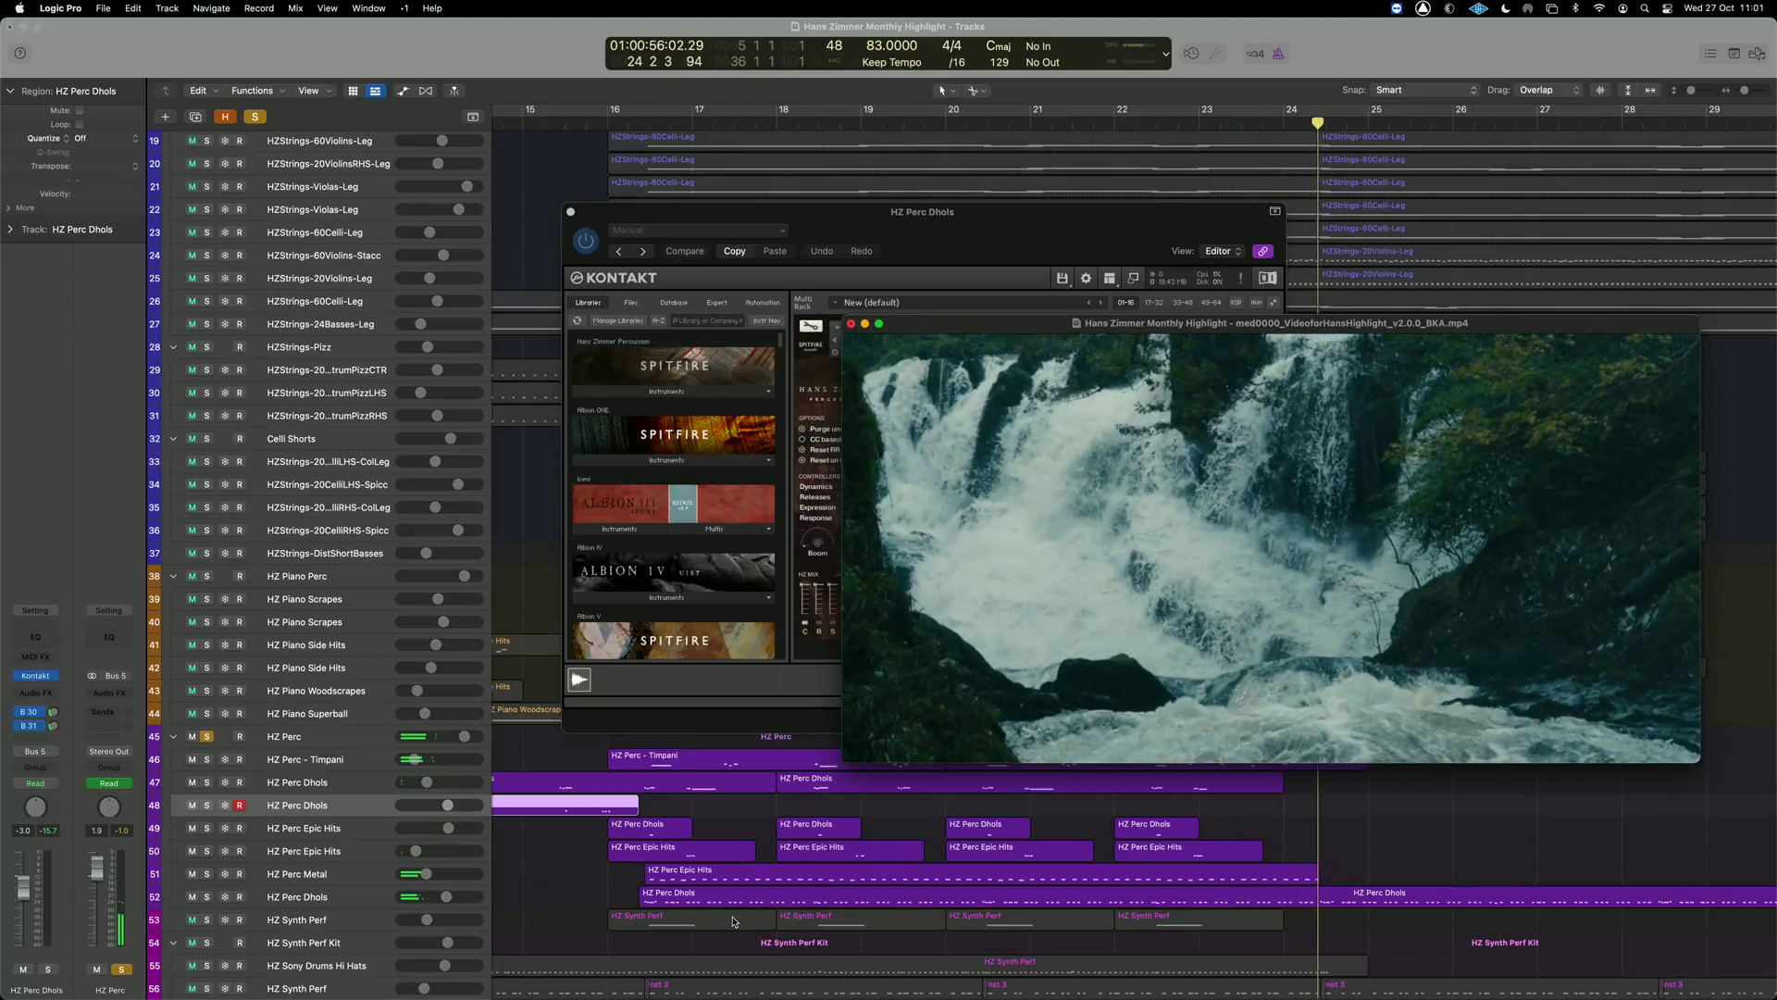
# Add HZ Synth Perf Kit and HZ Synth Perf to the HZ Perc solo, close the instrument window and play from bar 16.
pyautogui.scroll(-5, 730, 921)
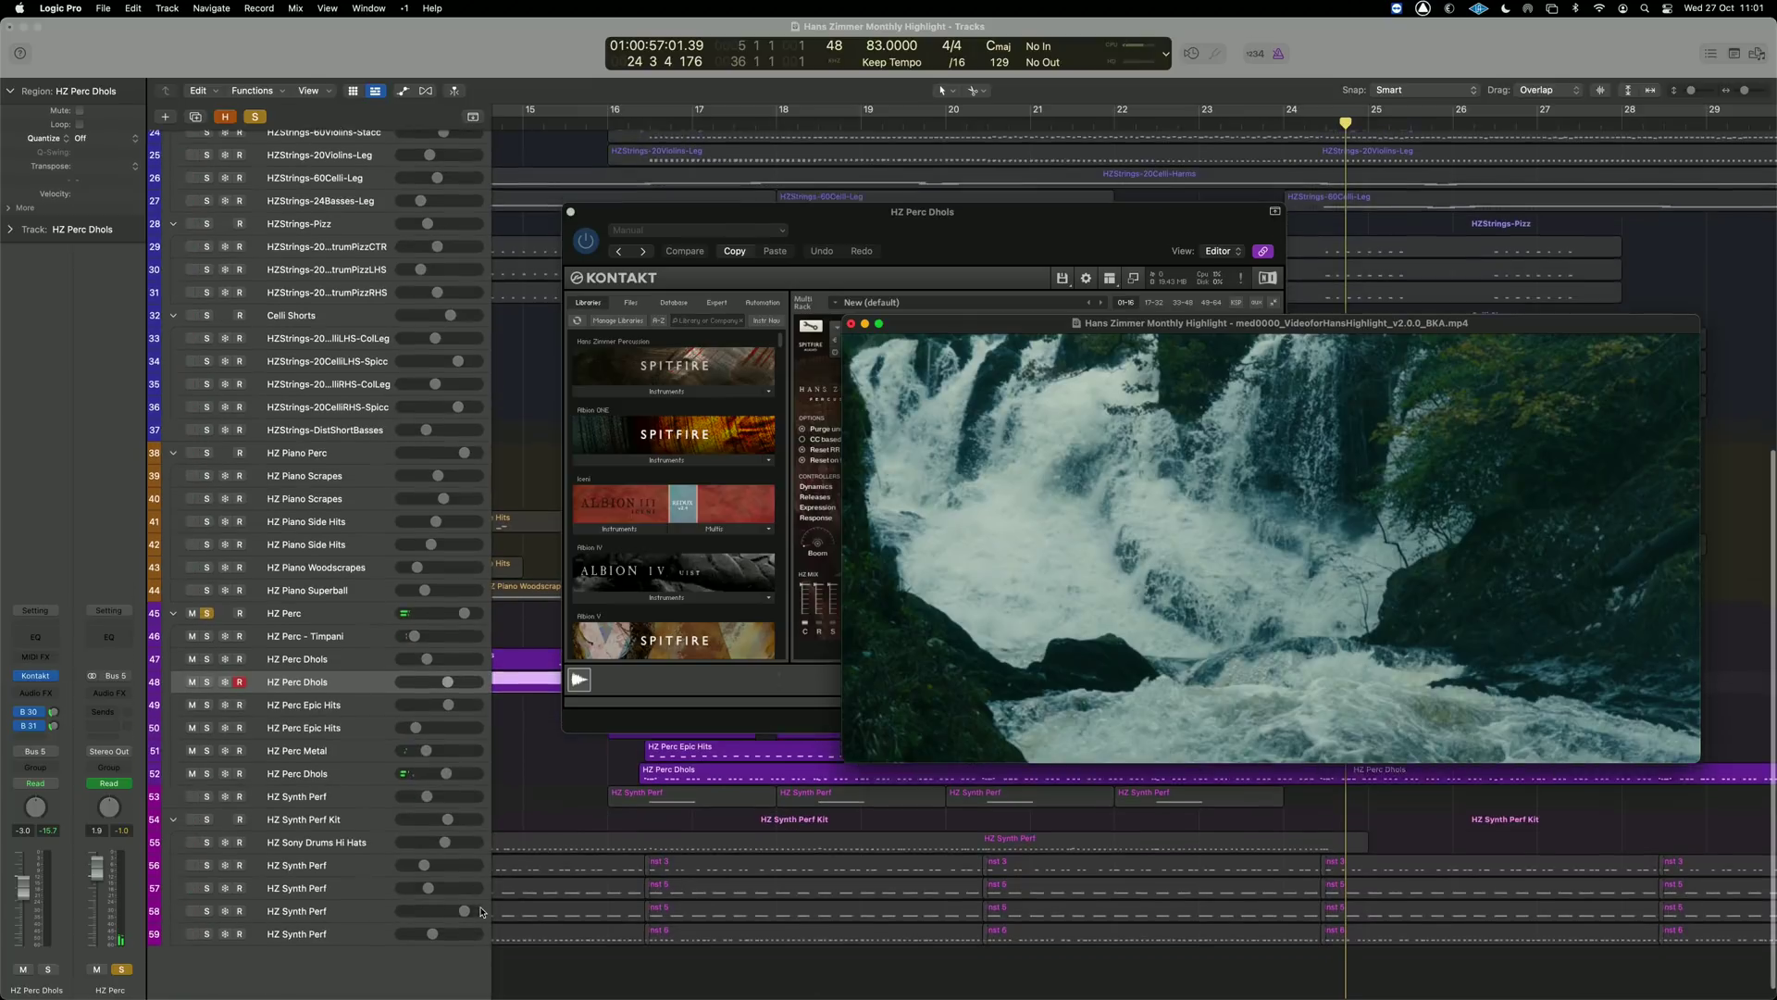
pyautogui.click(325, 806)
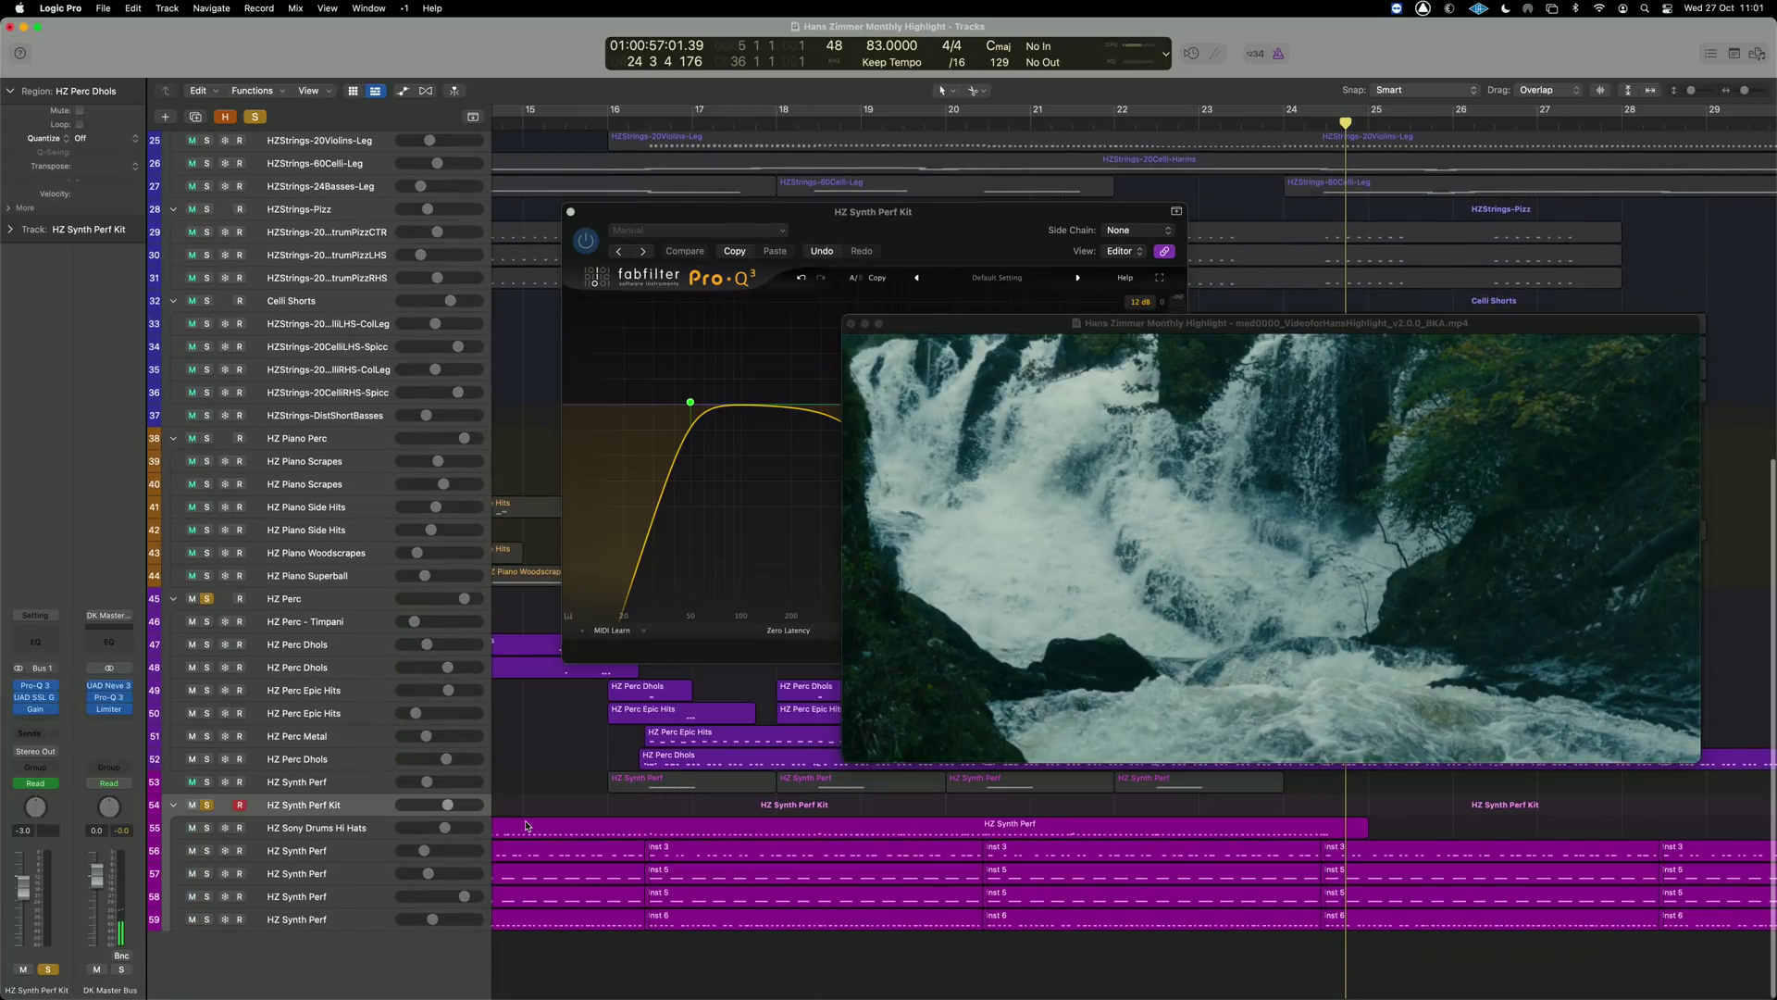
pyautogui.click(326, 782)
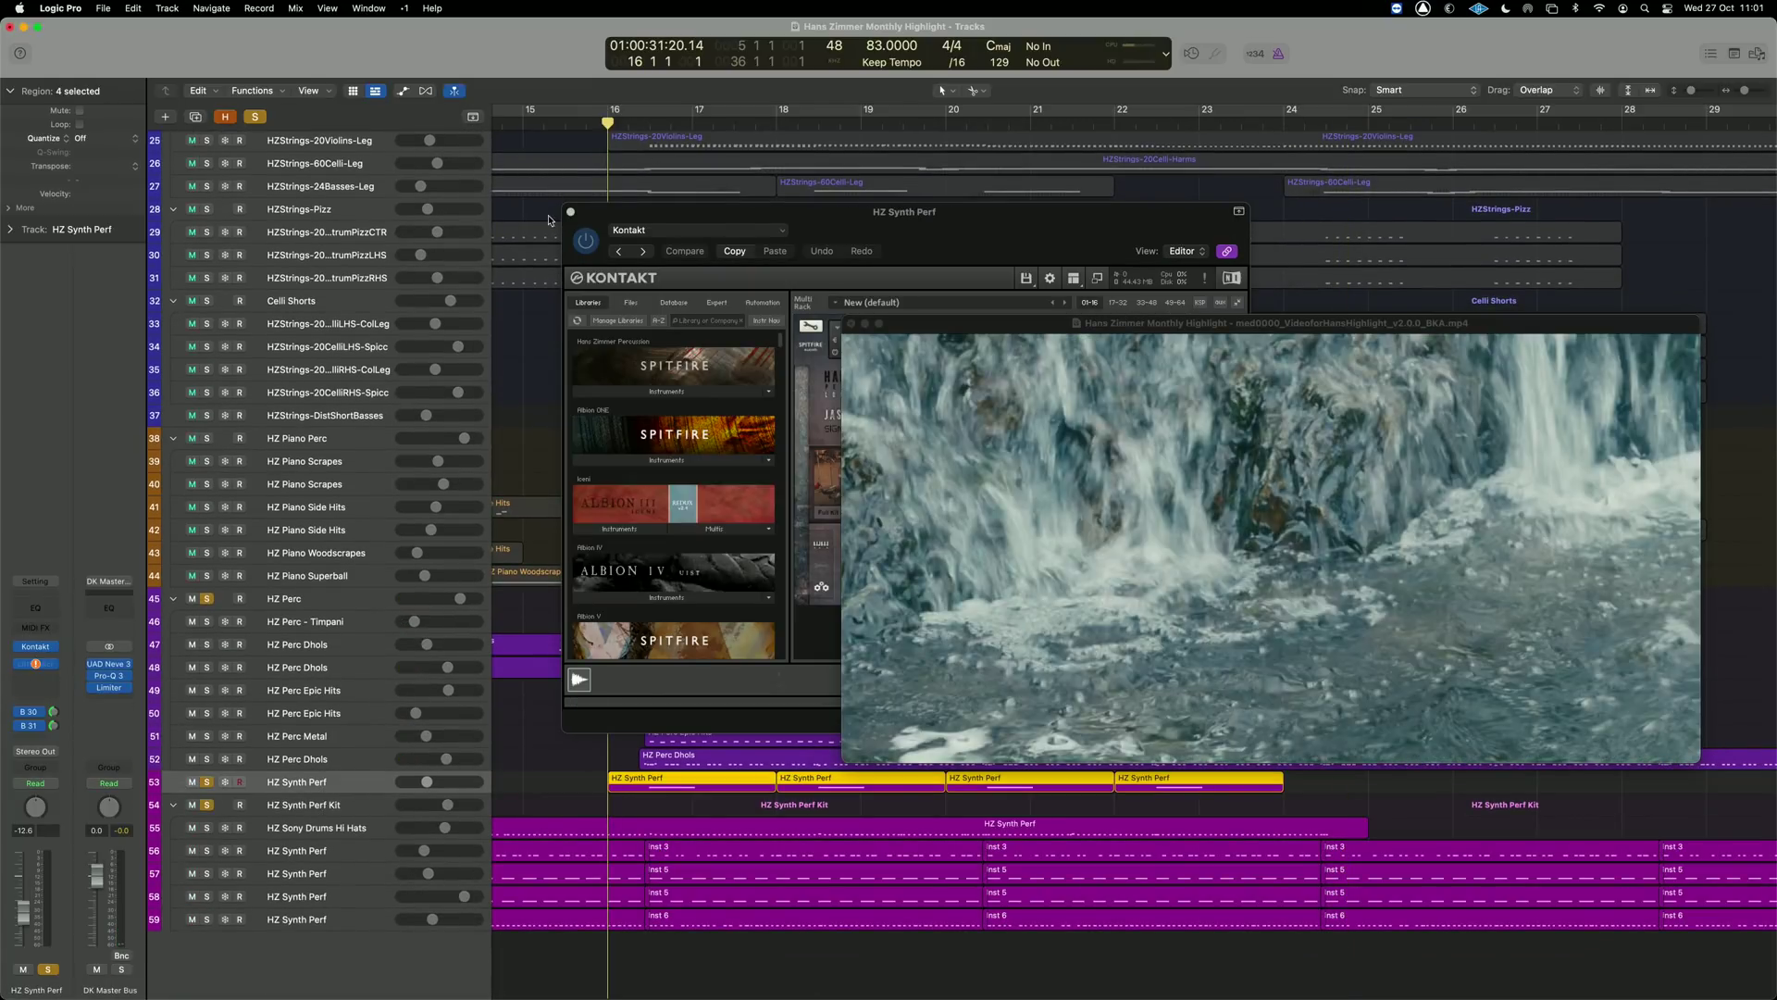
pyautogui.click(570, 211)
pyautogui.press('space')
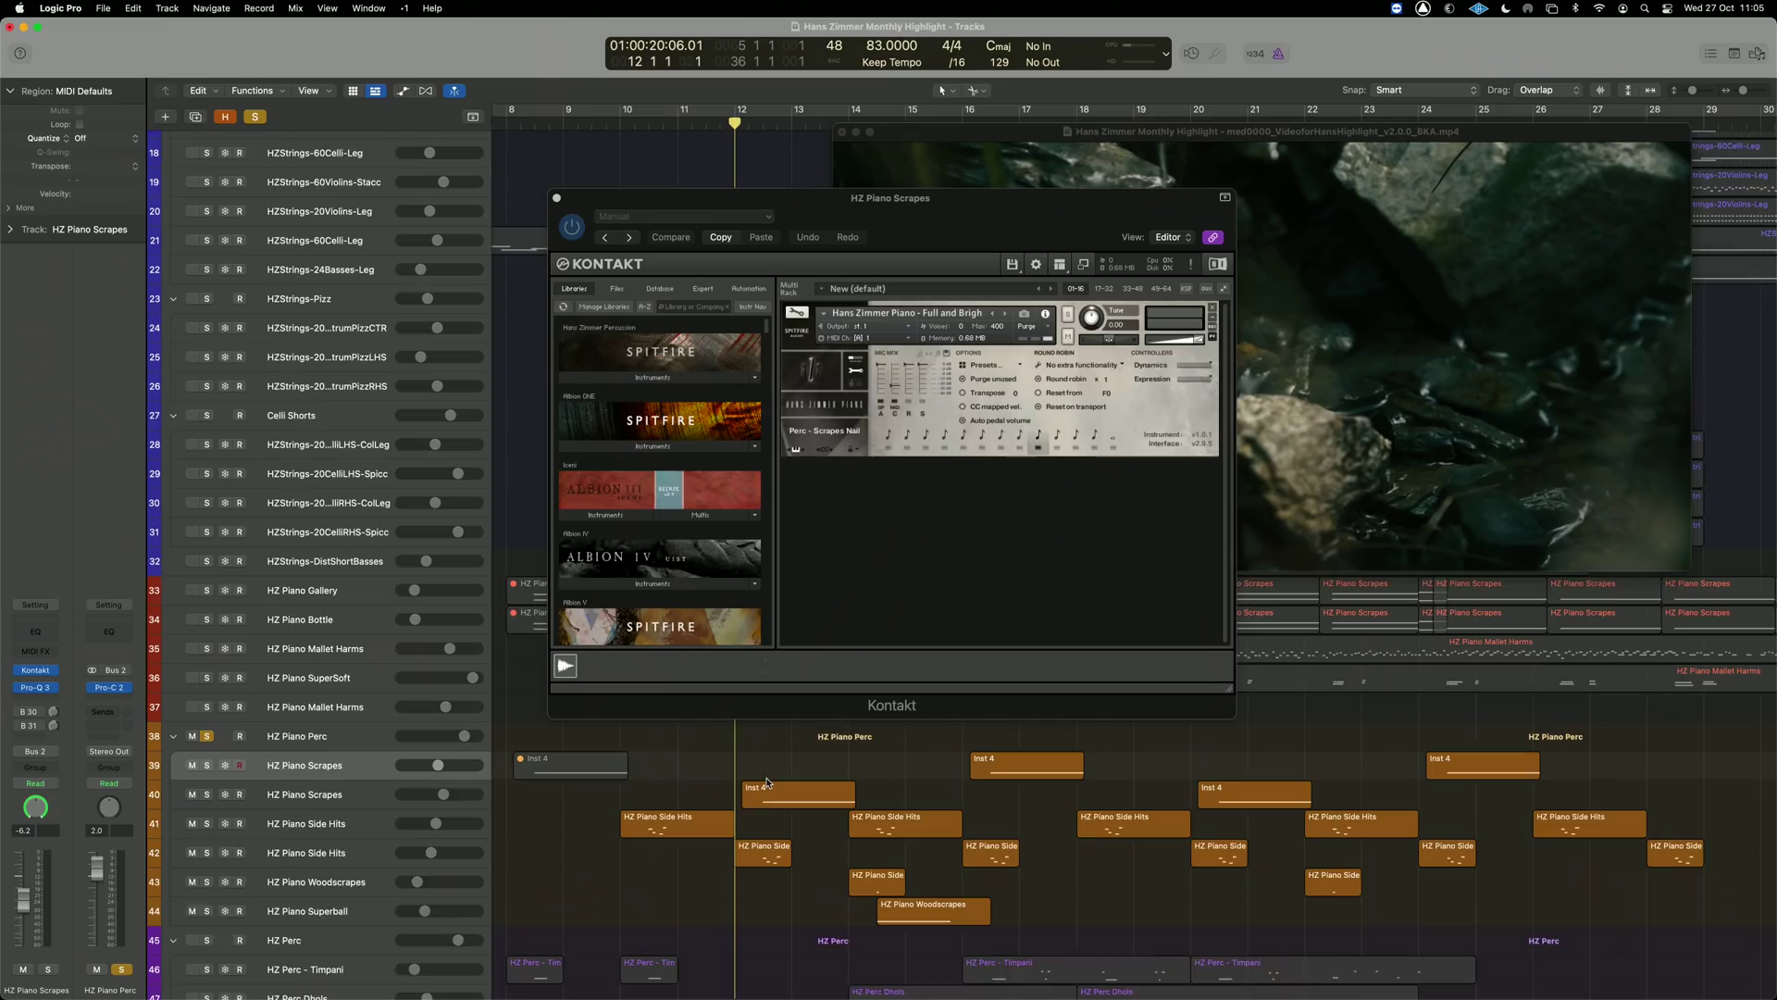
# Move the playhead back to bar 10 and play the soloed HZ Piano Perc stack through the following bars.
pyautogui.scroll(-1, 745, 857)
pyautogui.press(',')
pyautogui.press(',')
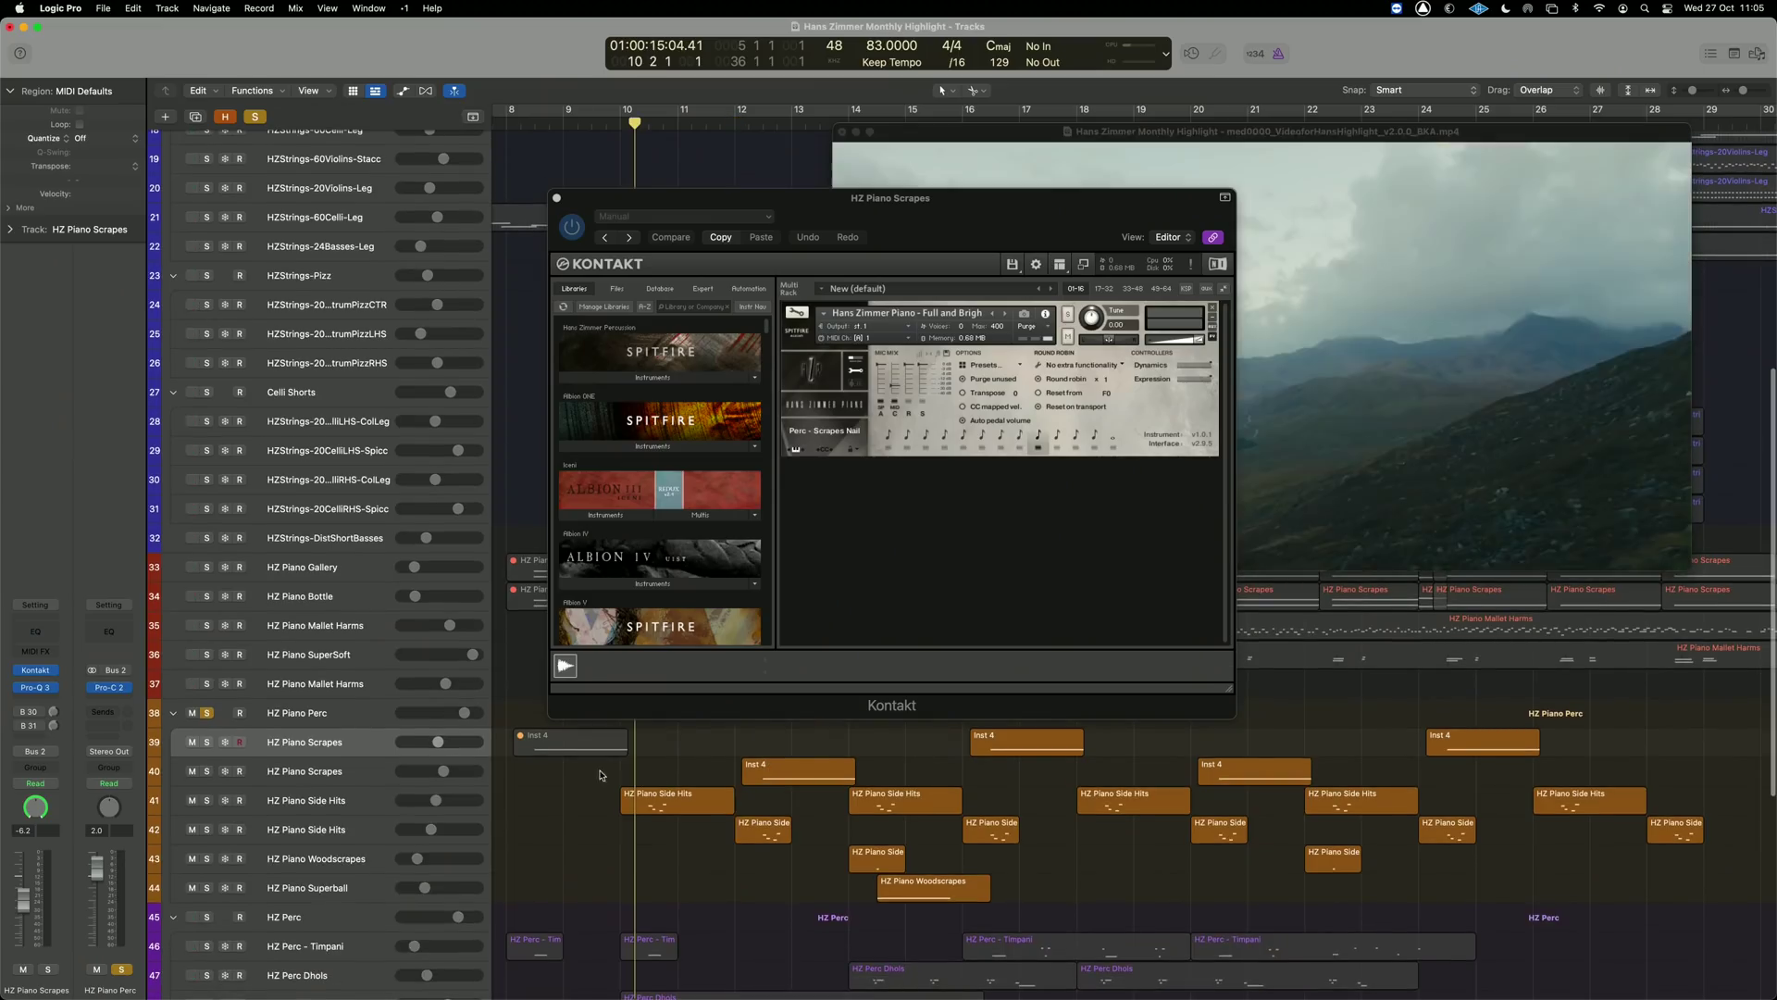
pyautogui.press('.')
pyautogui.press('.')
pyautogui.press('.')
pyautogui.press('.')
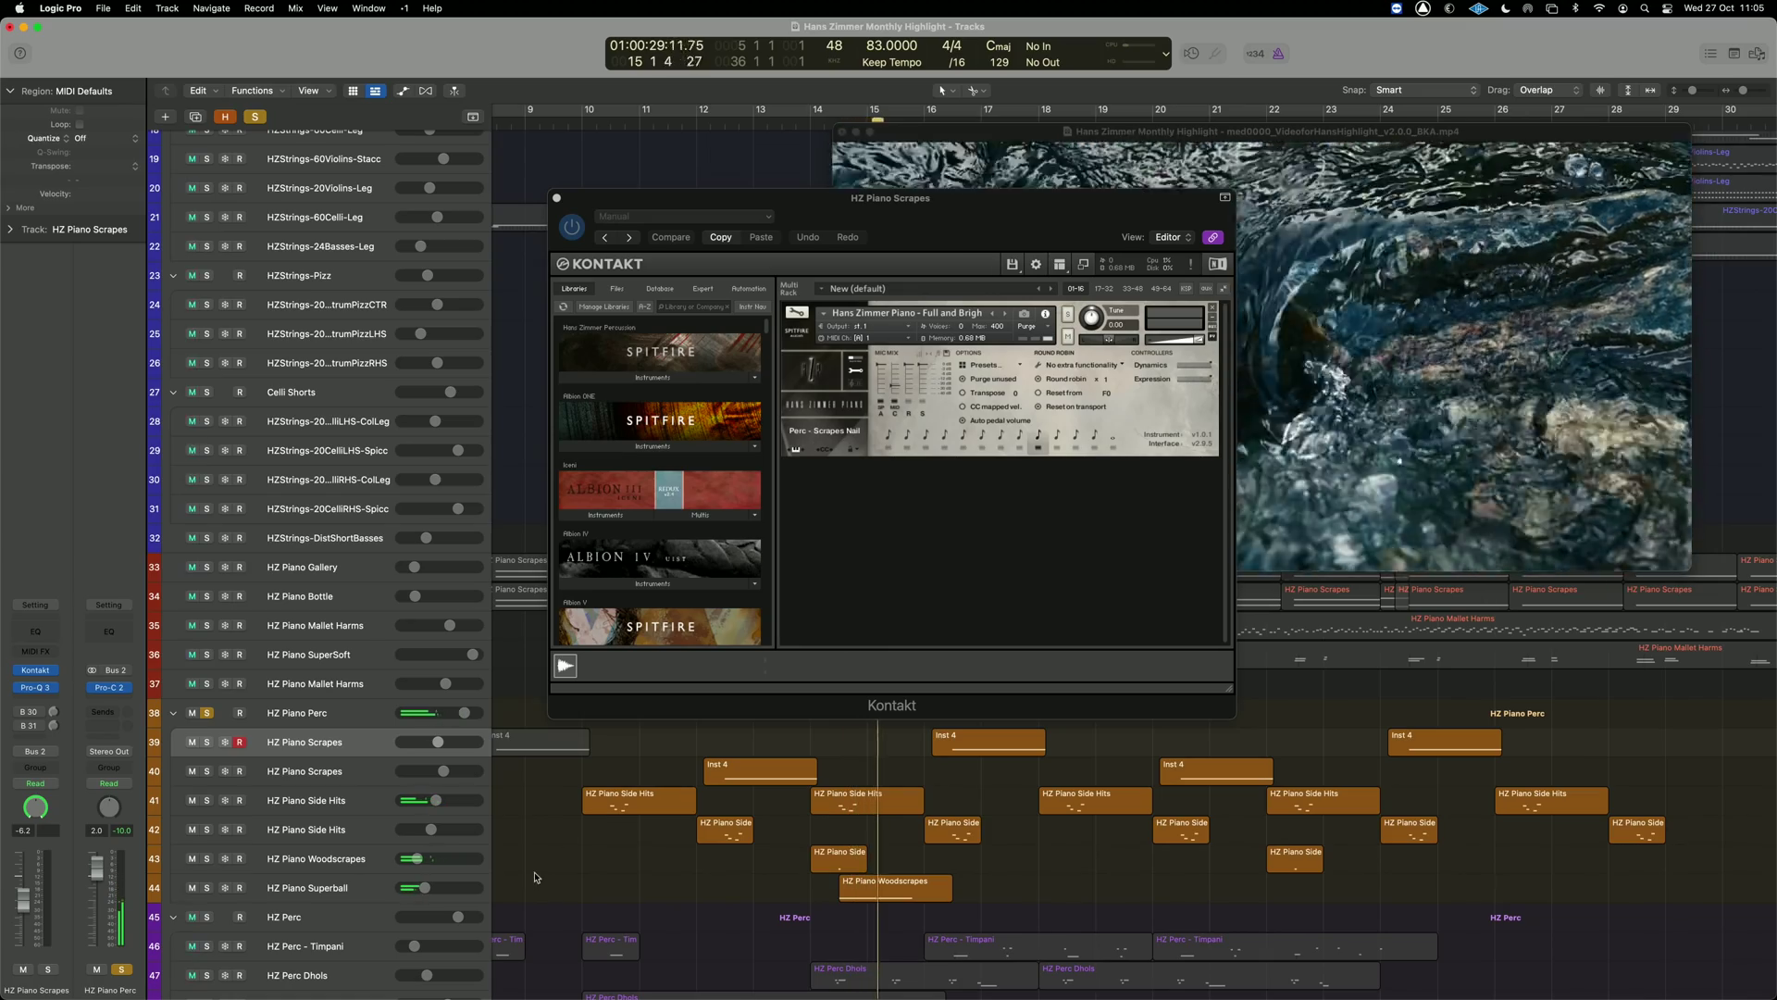
# Select the second HZ Piano Scrapes track and examine the piano percussion channels' panning in the Mixer.
pyautogui.scroll(1, 665, 873)
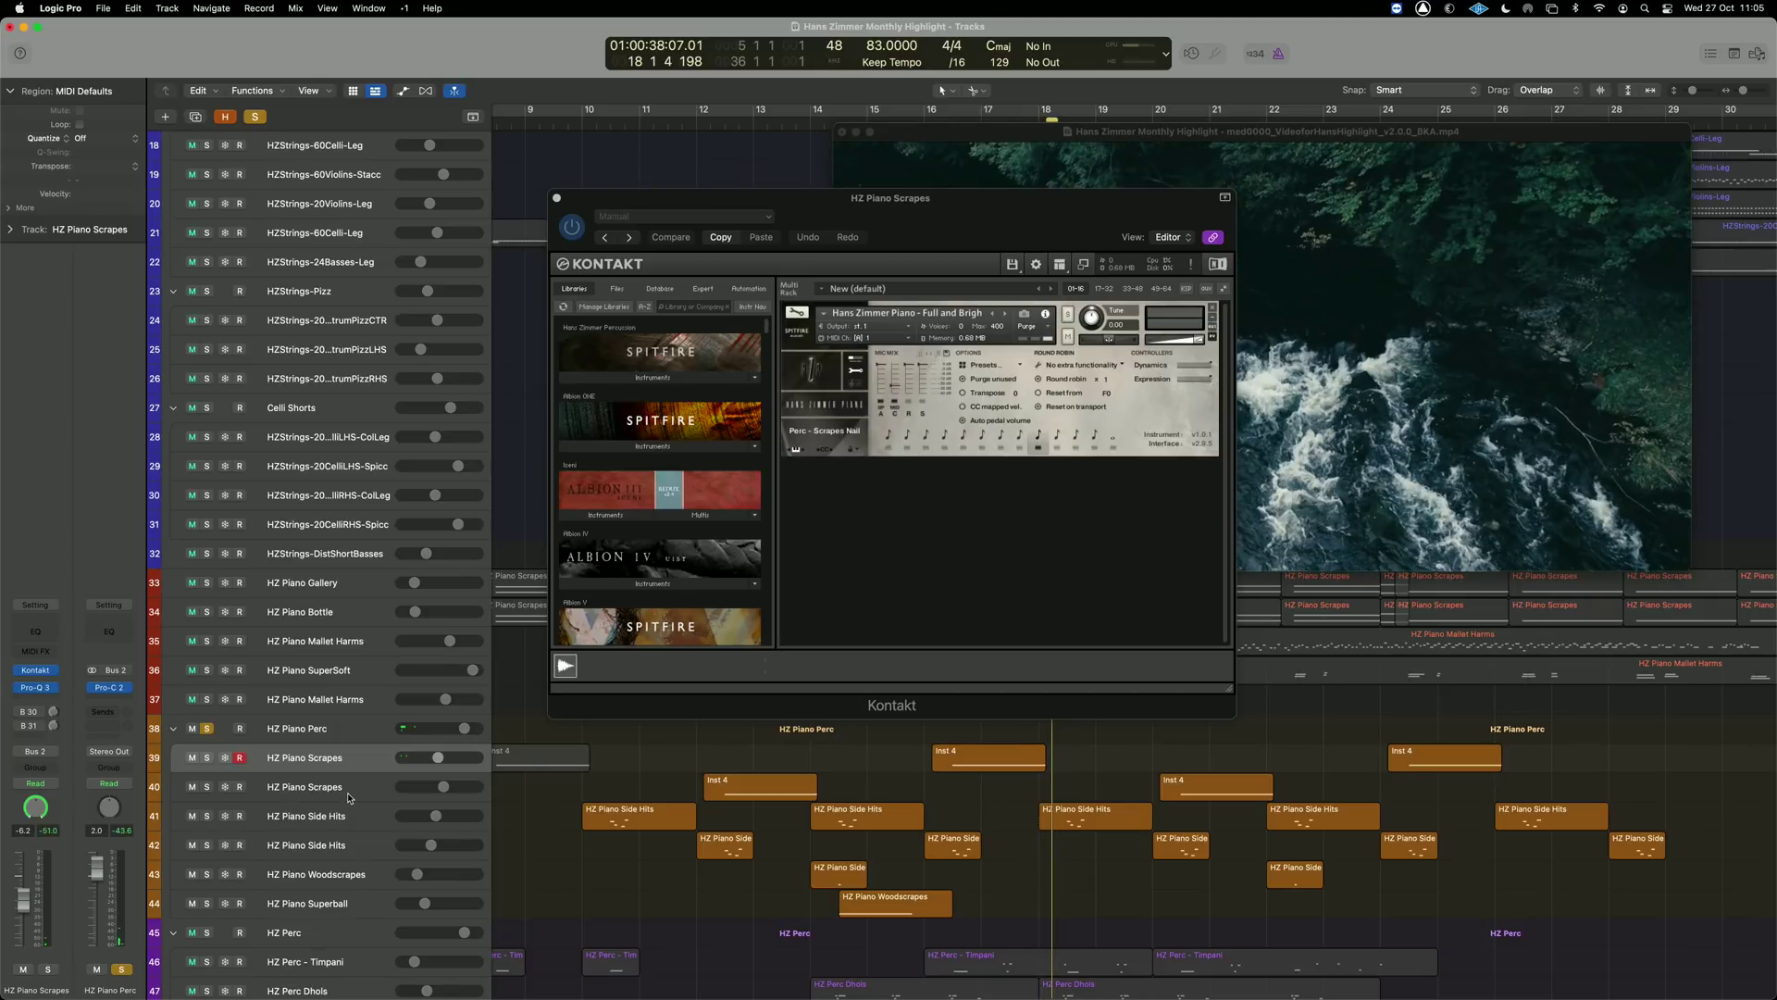
pyautogui.click(369, 793)
pyautogui.press('x')
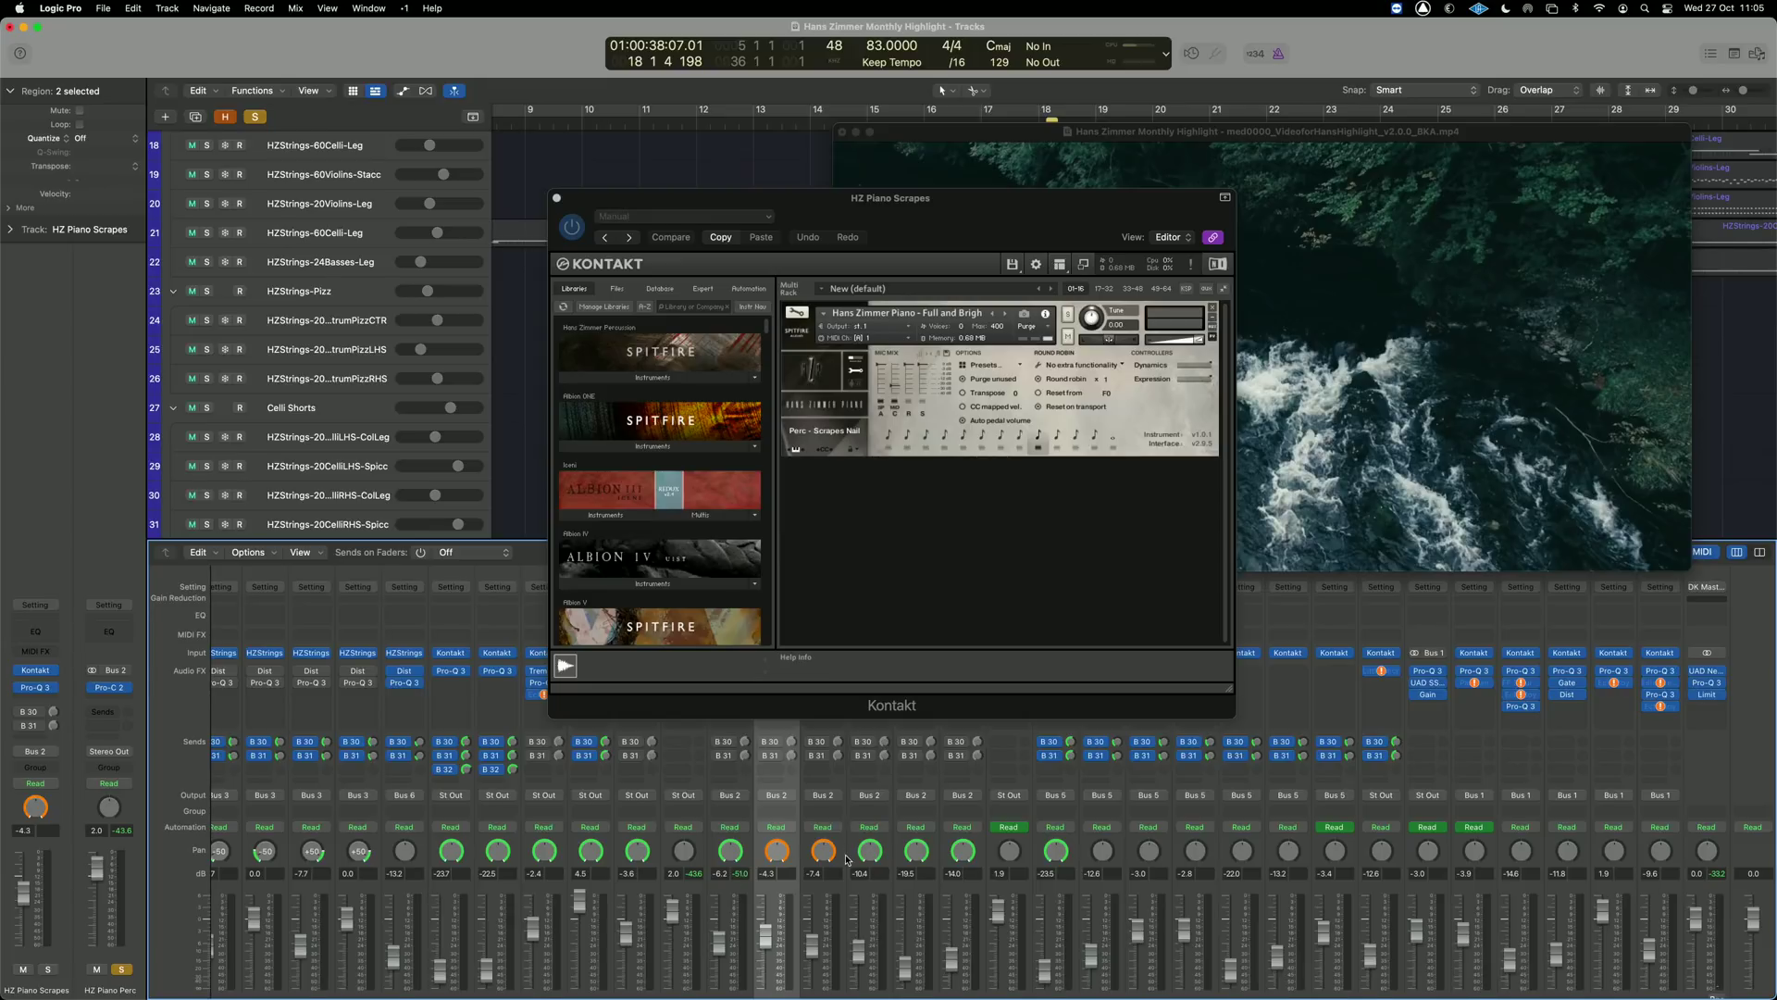
pyautogui.scroll(-2, 805, 847)
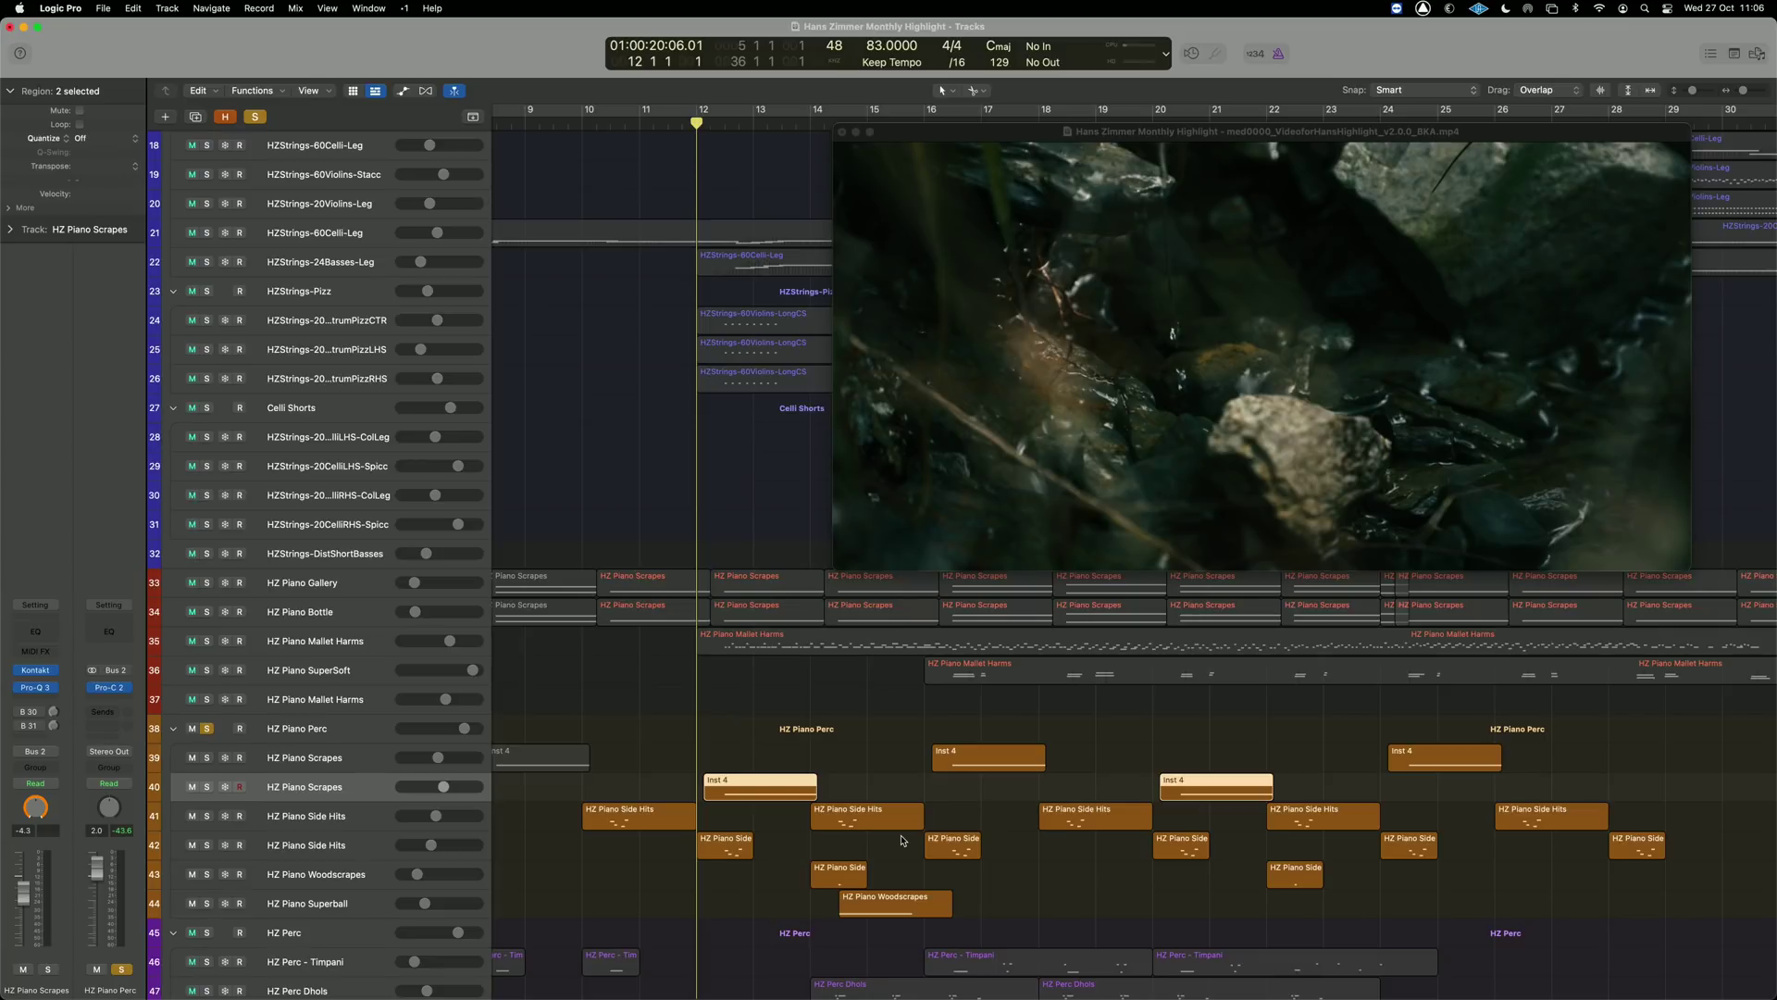
# Add HZ Perc, HZ Synth Perf and HZ Synth Perf Kit to the HZ Piano Perc solo and play them from bar 12.
pyautogui.scroll(-5, 611, 691)
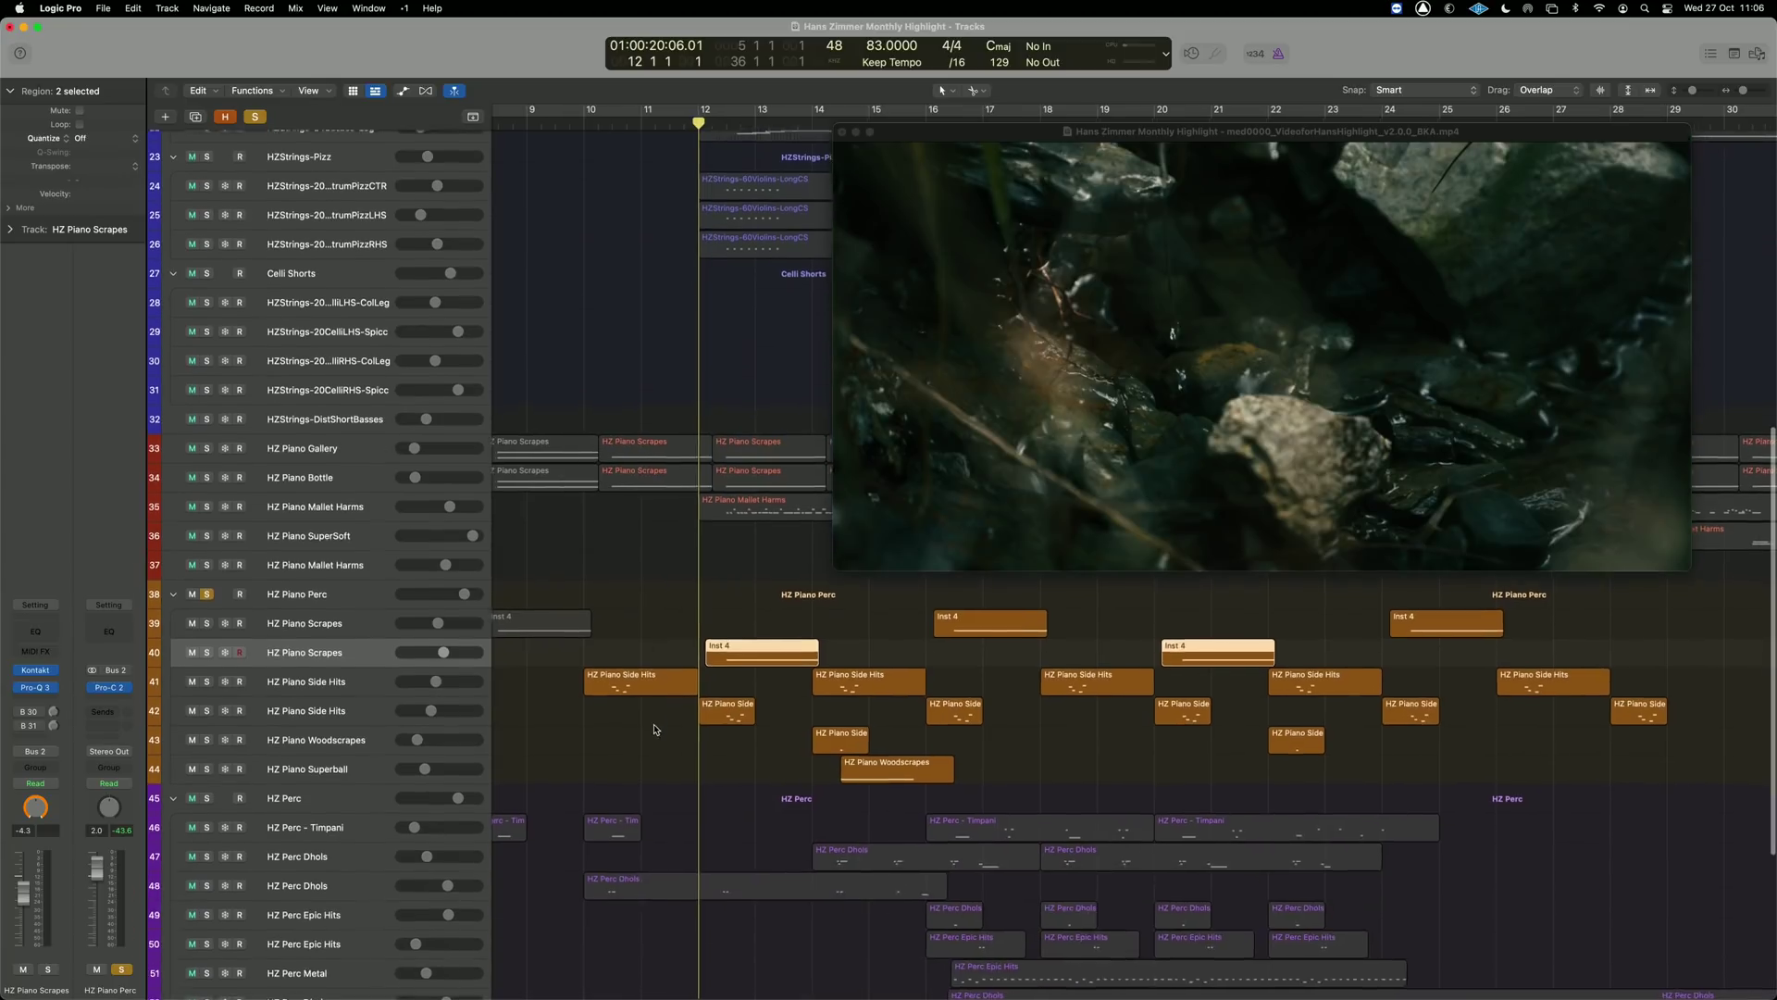
pyautogui.click(298, 641)
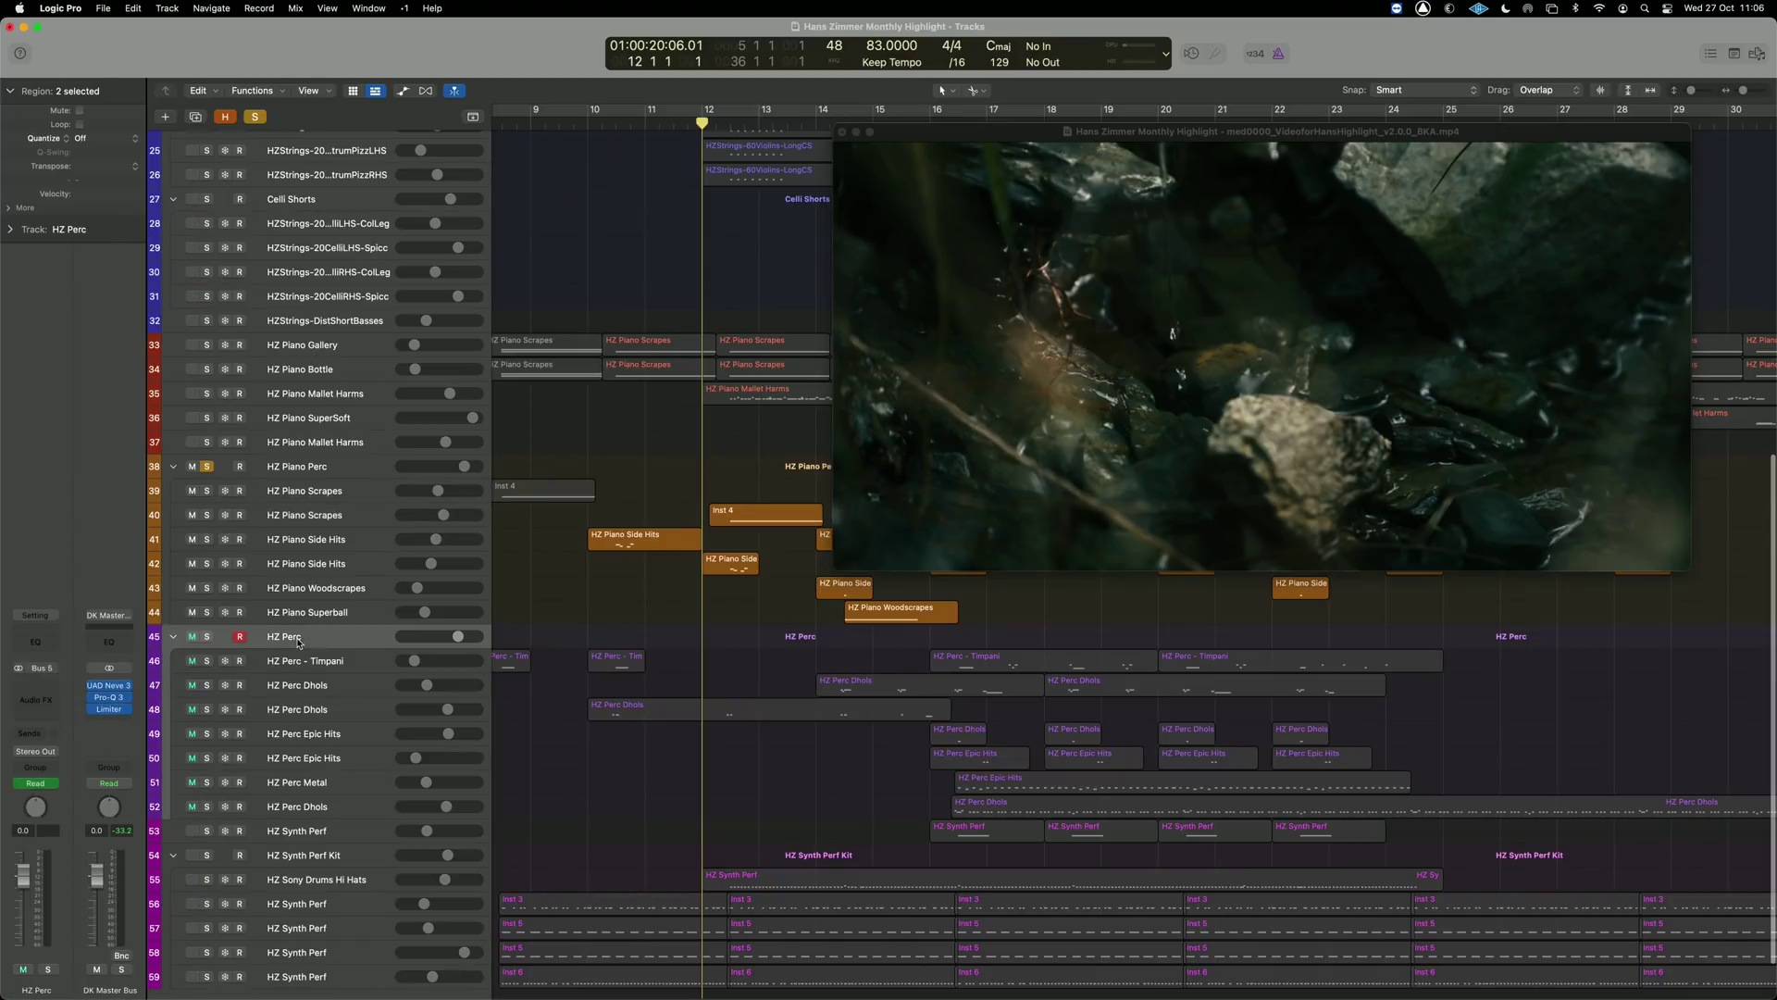
pyautogui.click(349, 833)
pyautogui.press('s')
pyautogui.press('Down')
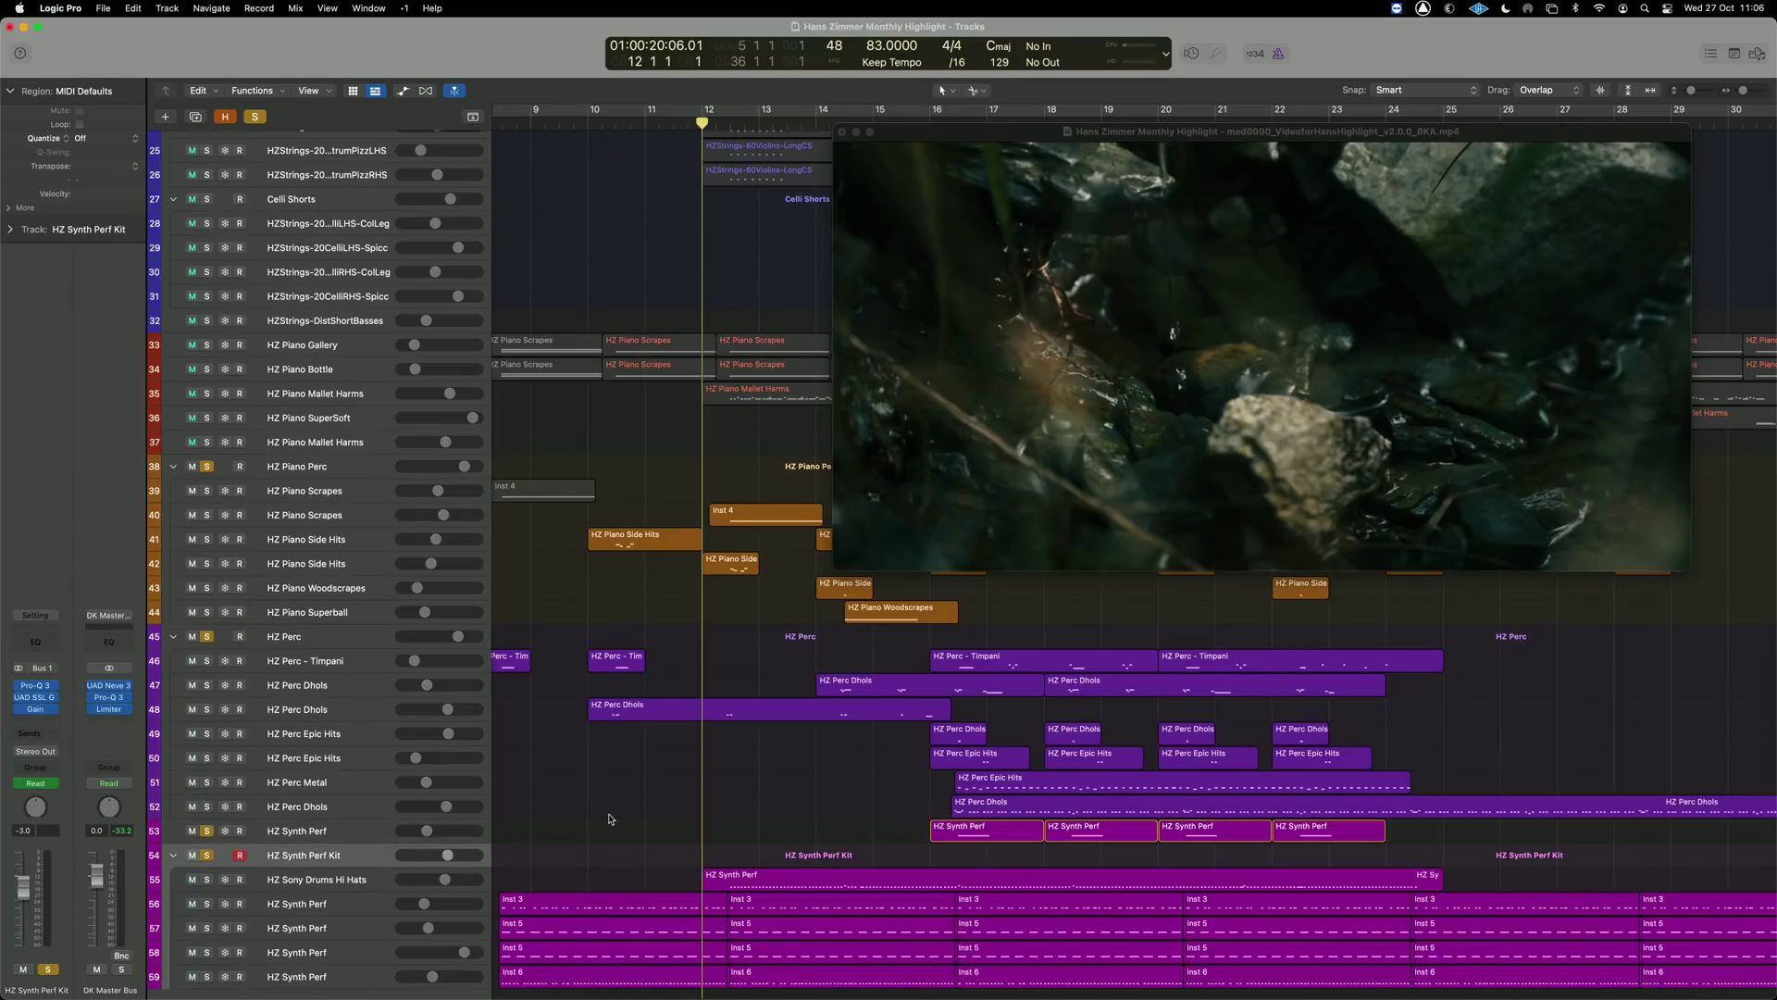
pyautogui.press('space')
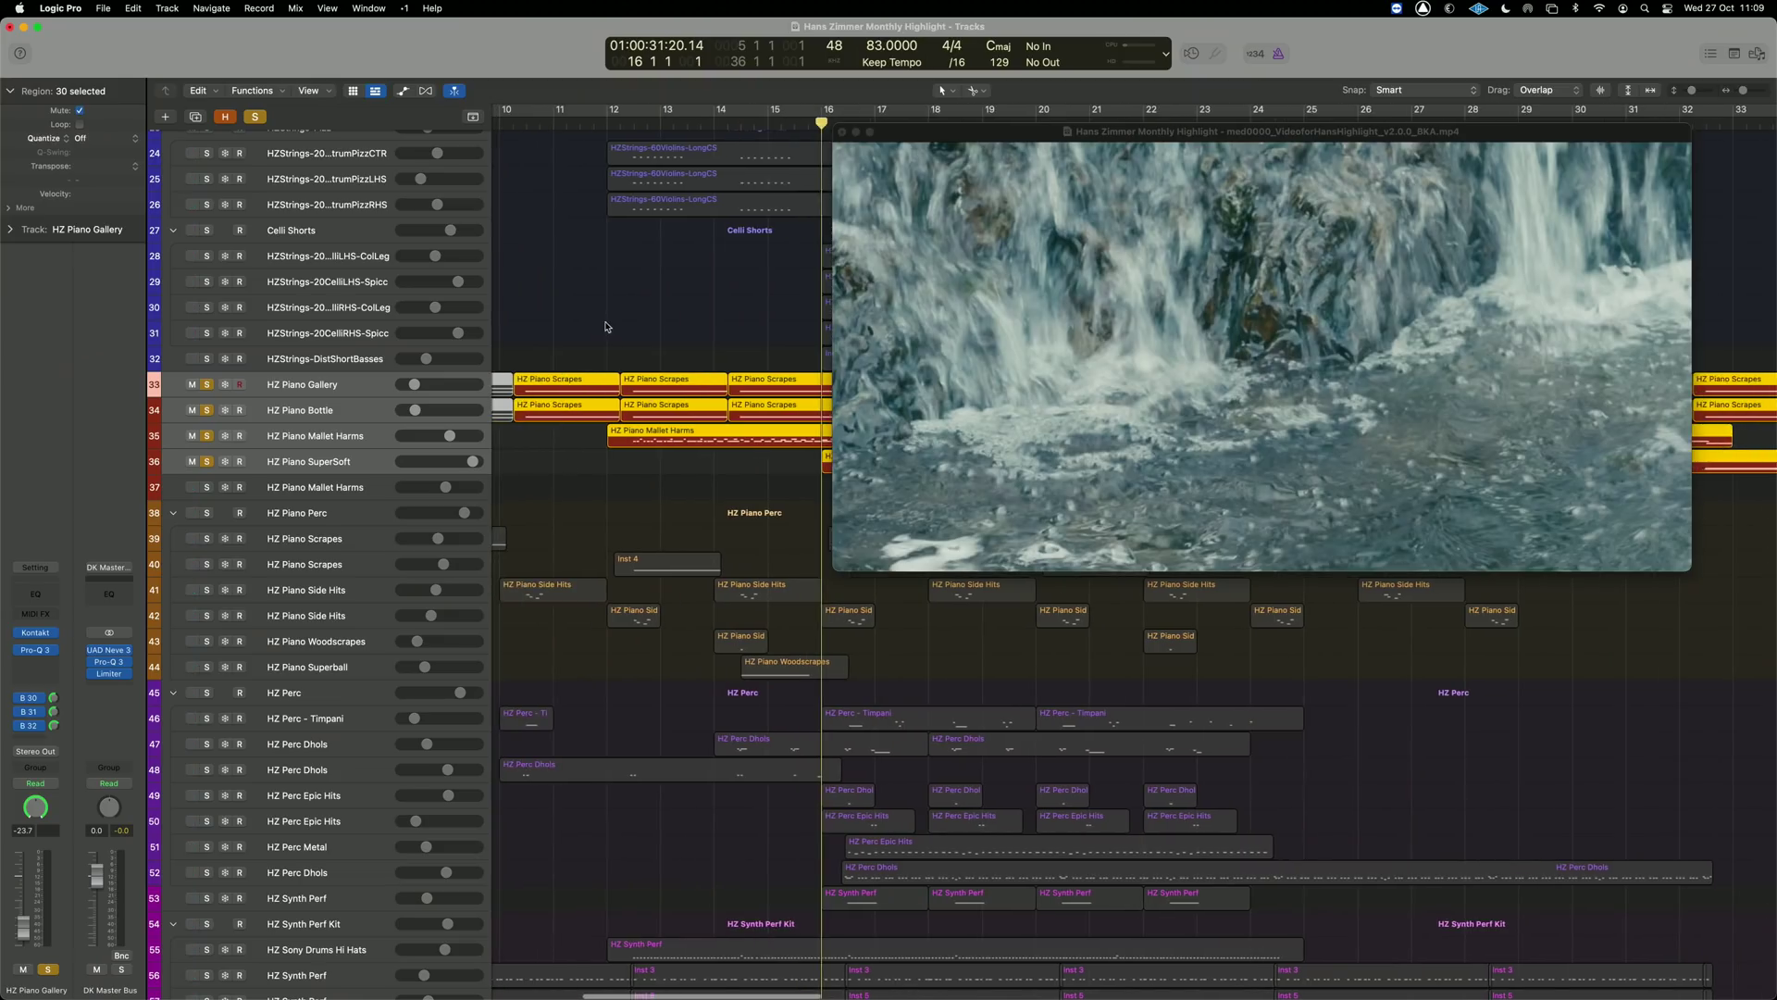
# Select the HZ Piano Scrapes regions near bar 10 on HZ Piano Gallery and HZ Piano Bottle and play from there.
pyautogui.moveTo(607, 327); pyautogui.dragTo(564, 414)
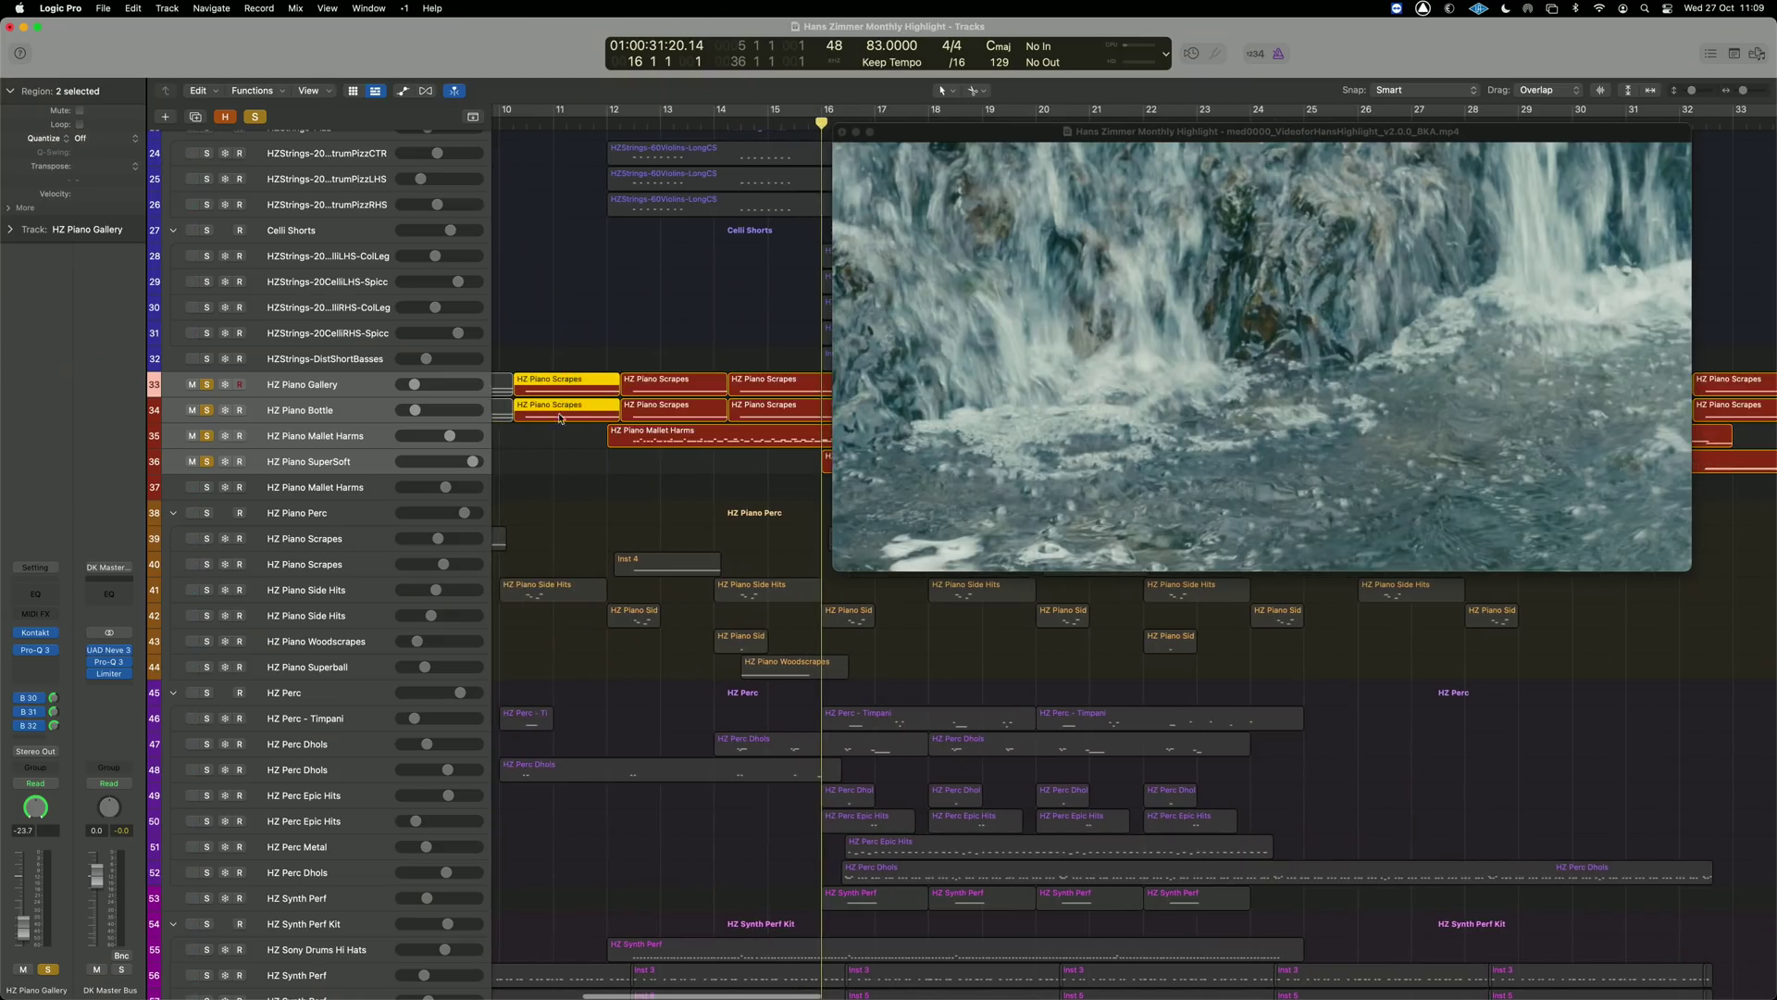
pyautogui.scroll(-4, 574, 518)
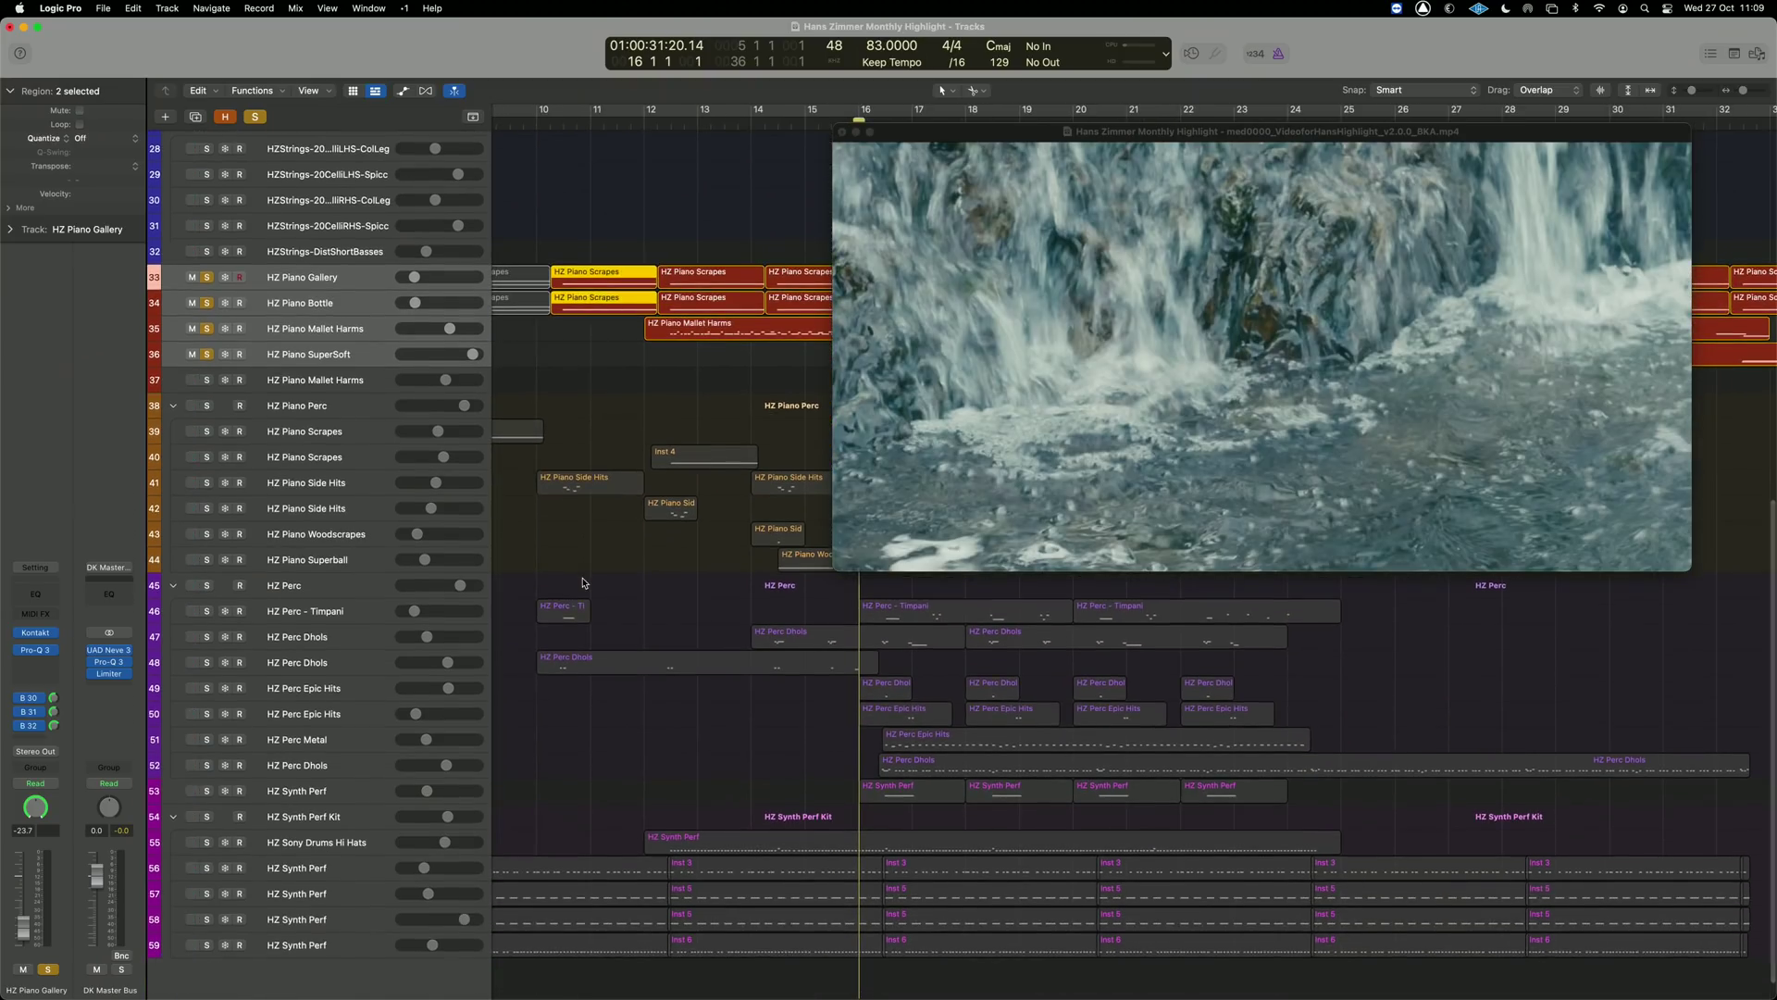
pyautogui.scroll(7, 583, 582)
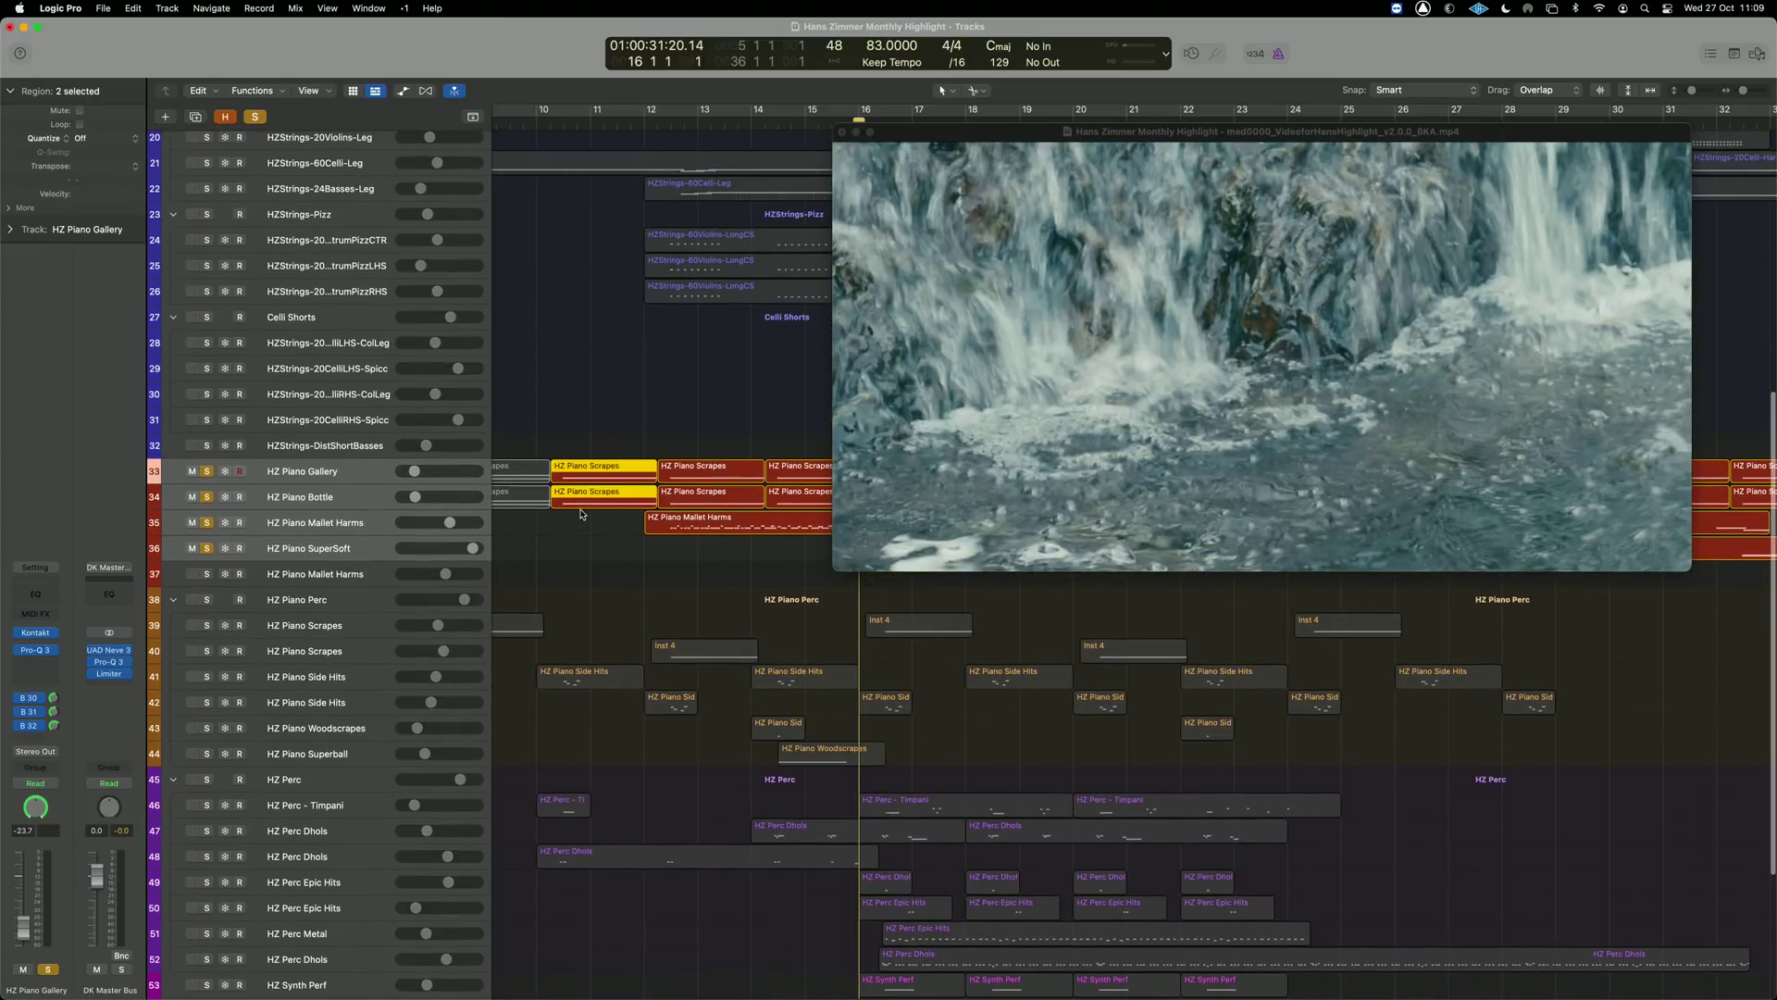
pyautogui.hotkey('shift', 'Return')
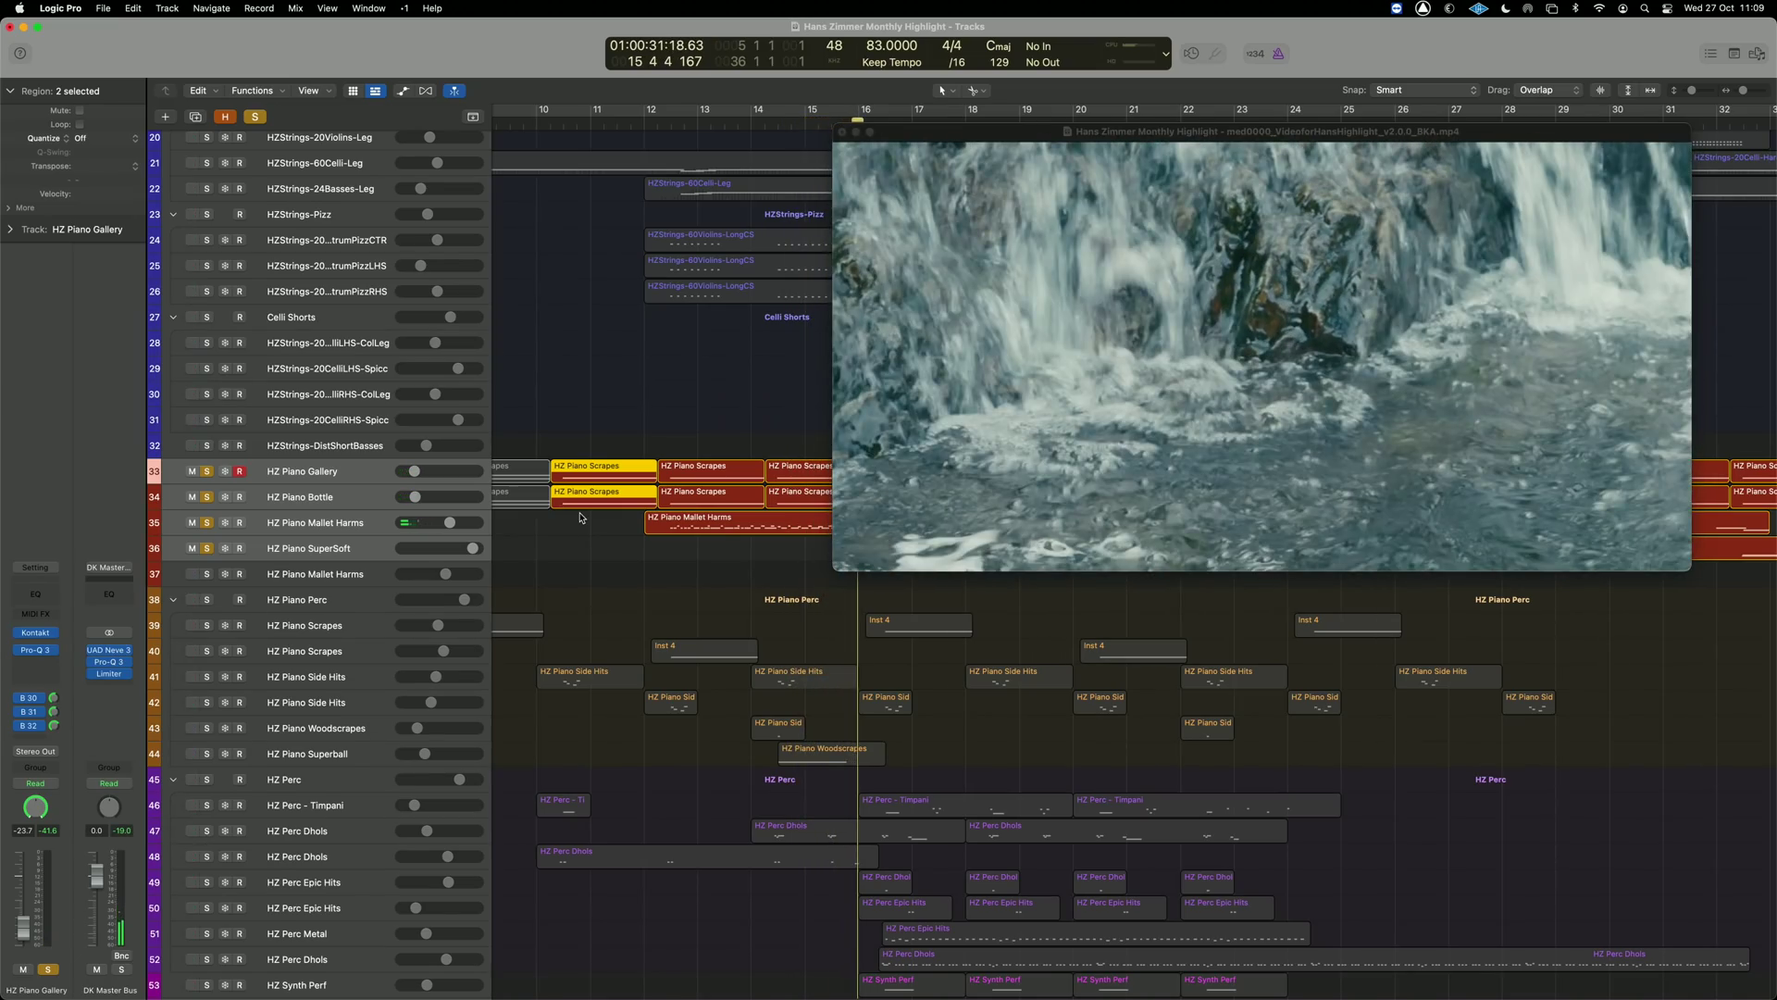
# Select the HZ Piano Mallet Harms track on row 35, inspect its Kontakt piano instrument and close it.
pyautogui.click(580, 516)
pyautogui.press('v')
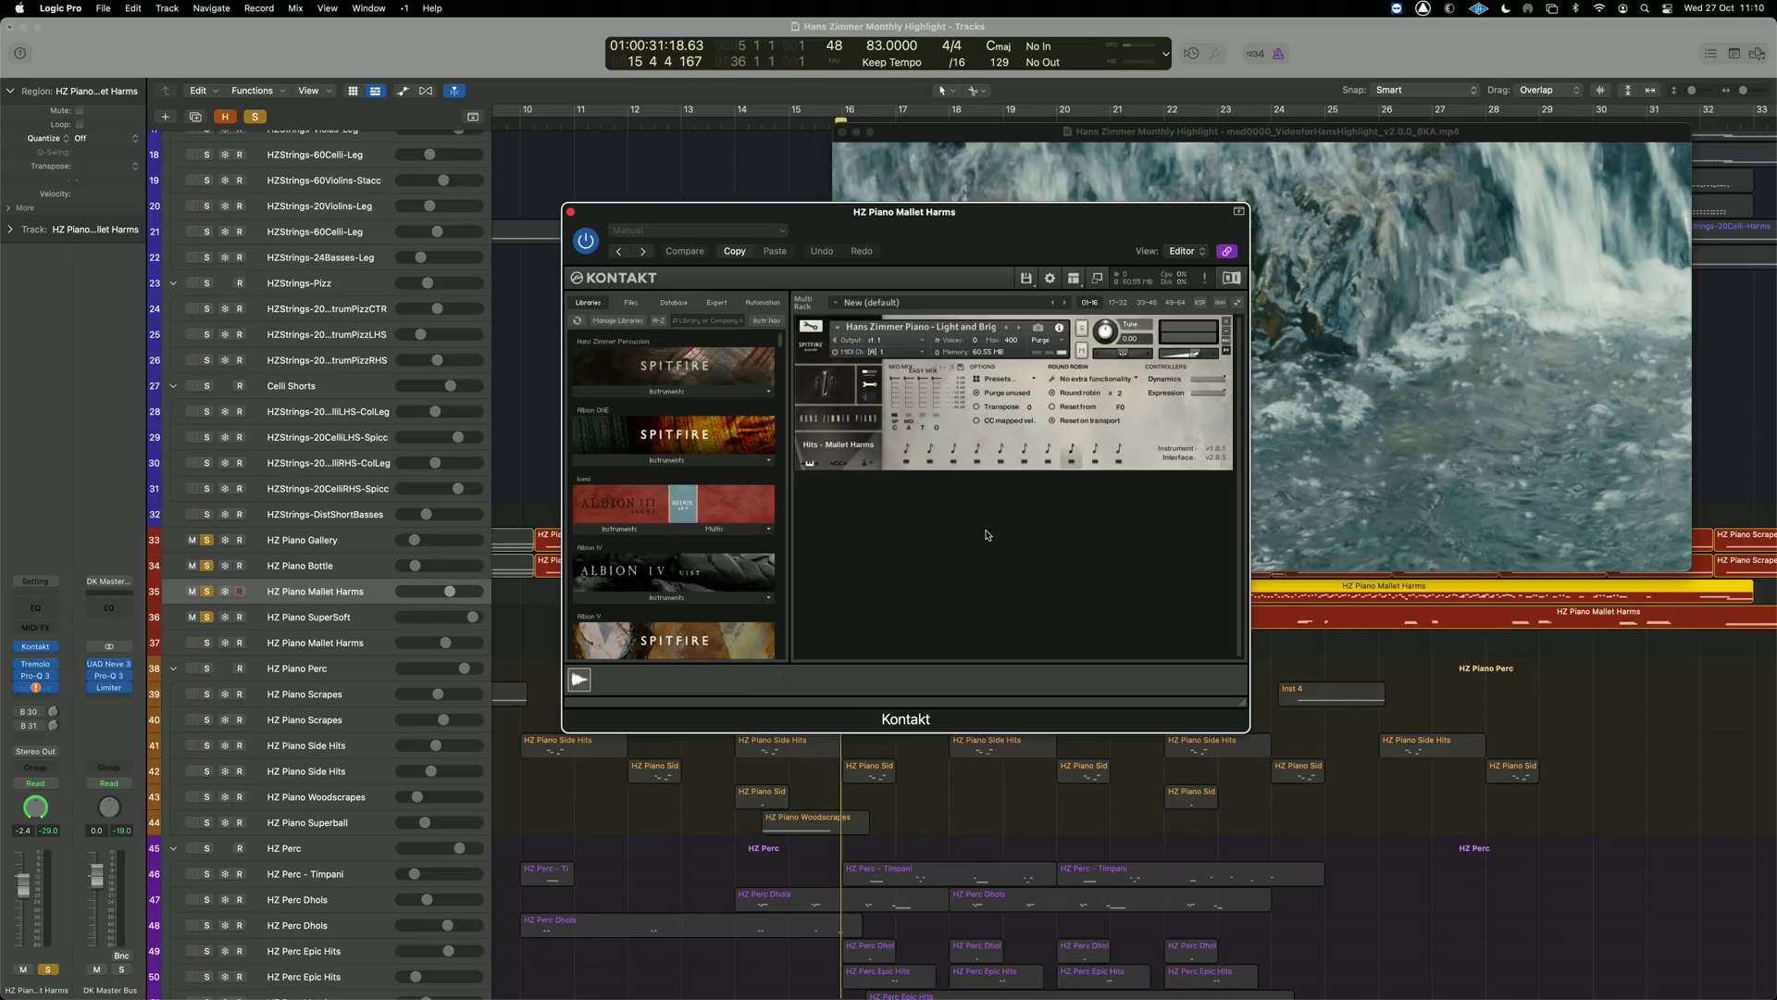
pyautogui.click(572, 213)
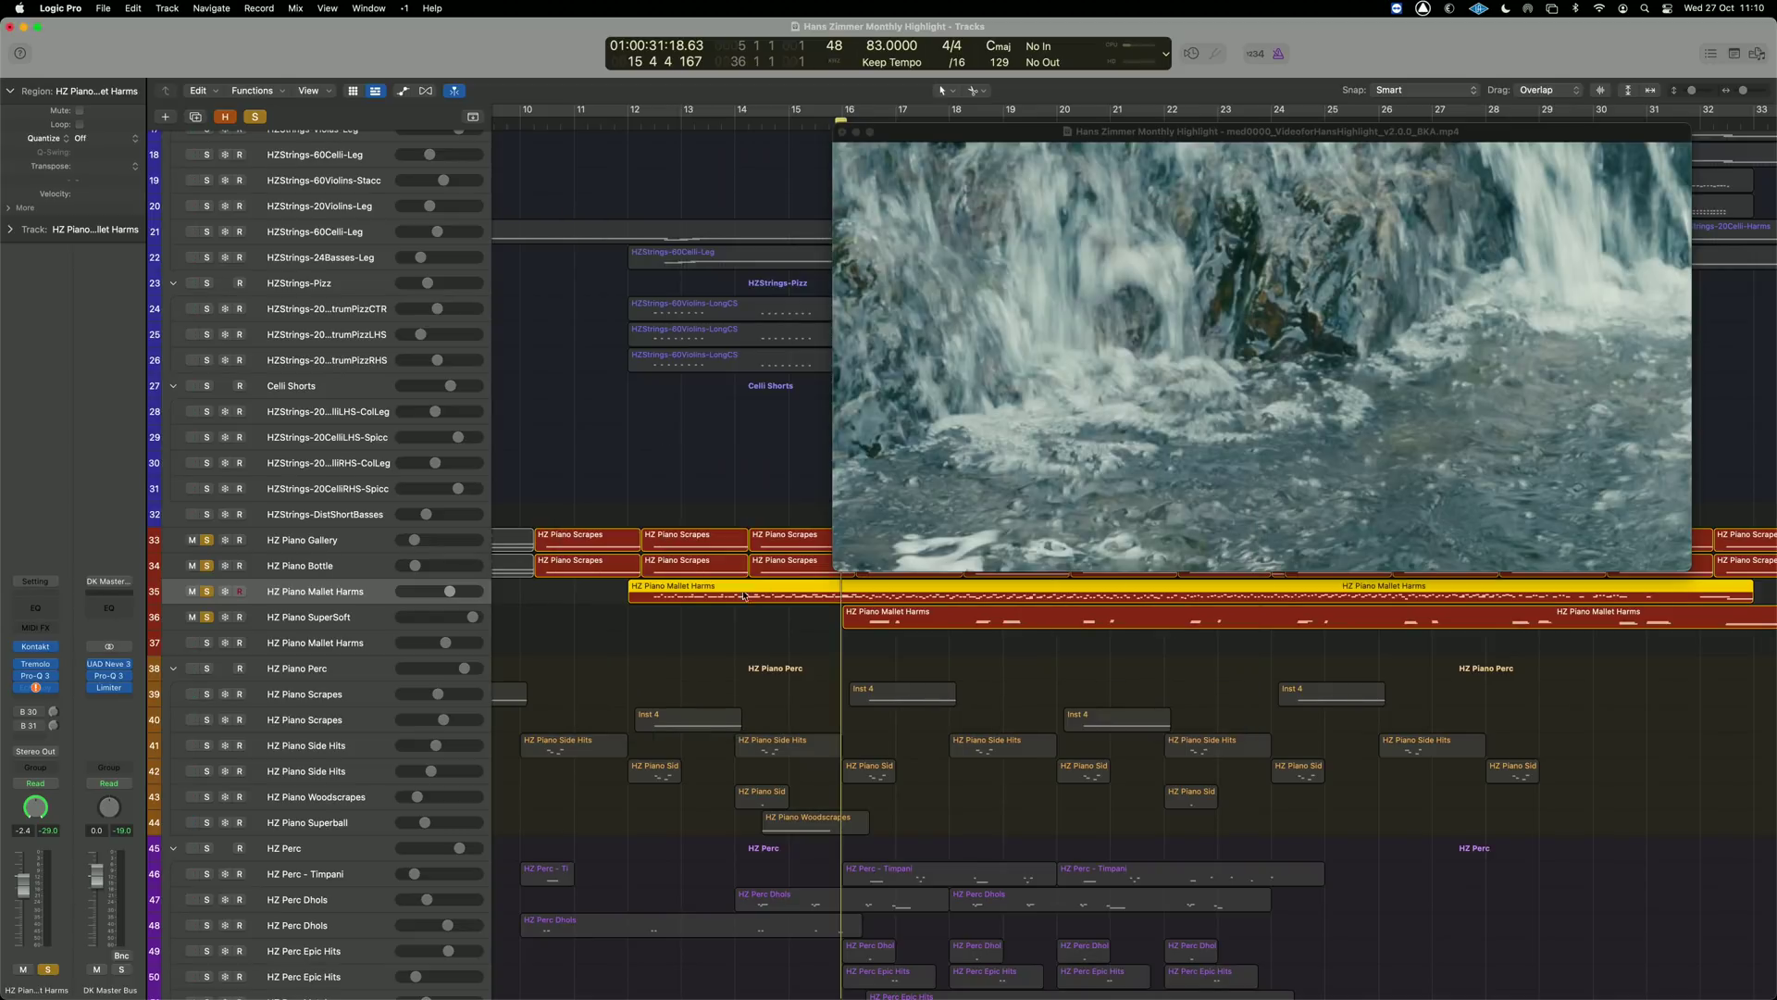
# Place the playhead in bar 12, solo only HZ Piano Mallet Harms, and inspect its Tremolo effect.
pyautogui.click(651, 476)
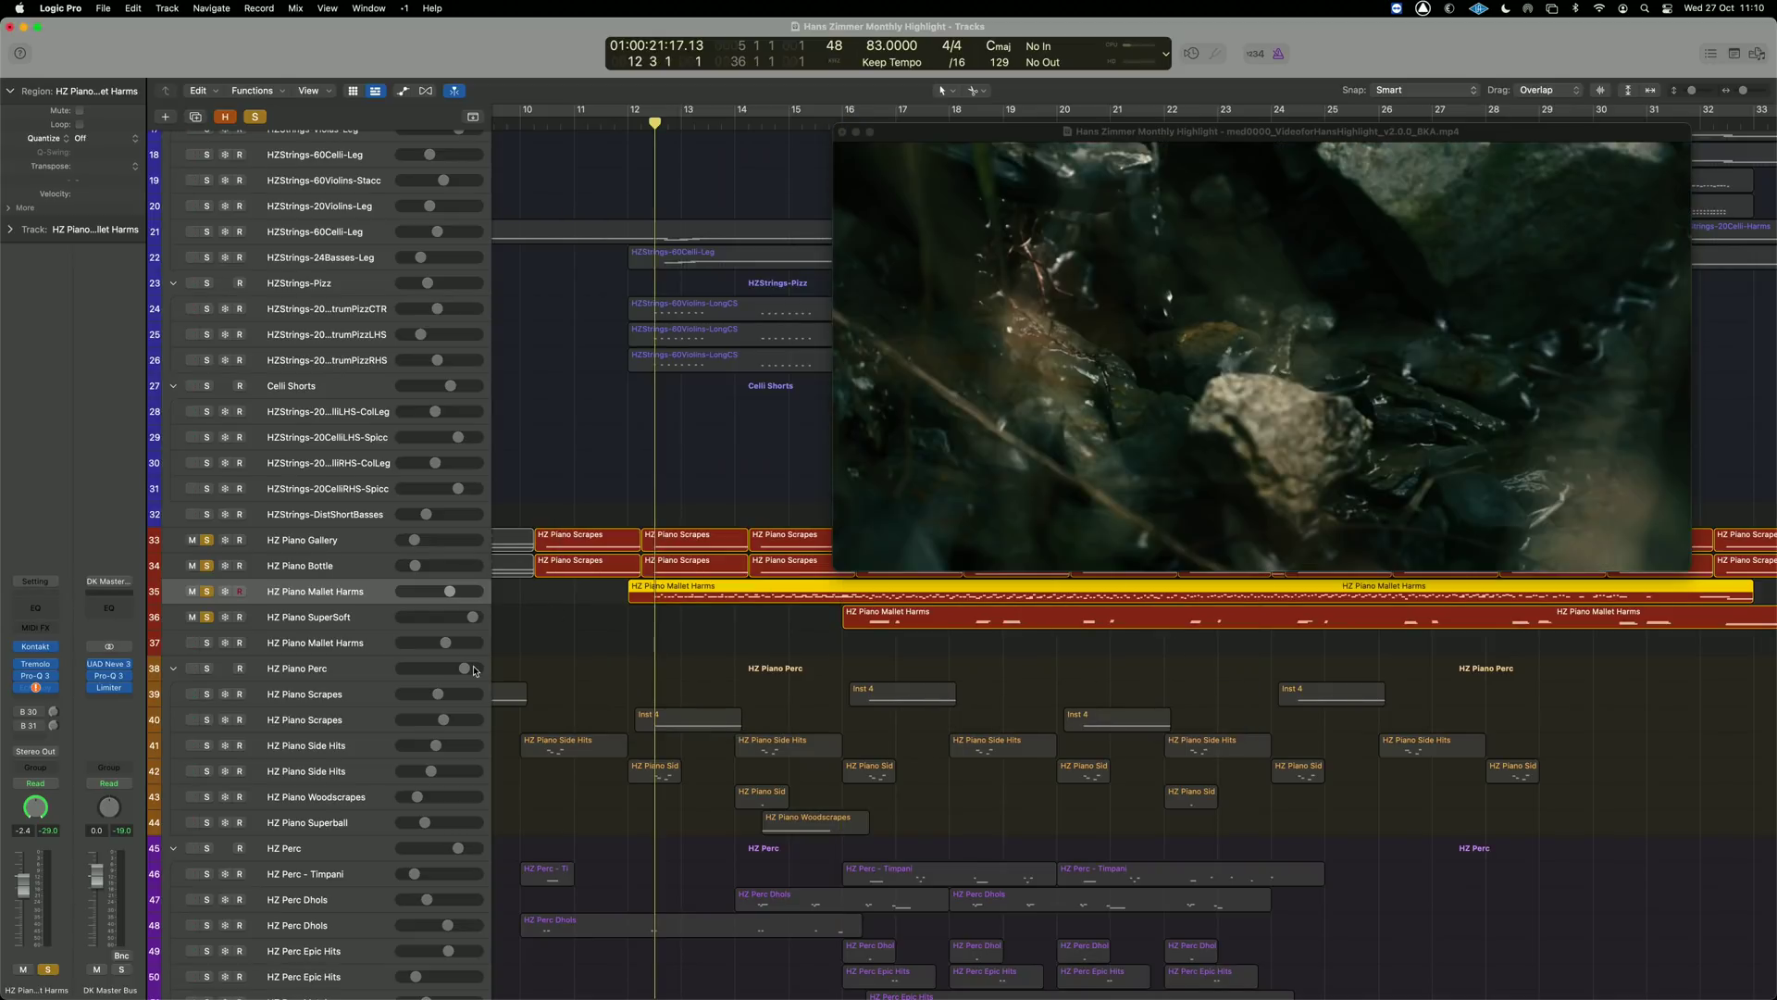
pyautogui.click(207, 592)
pyautogui.click(37, 665)
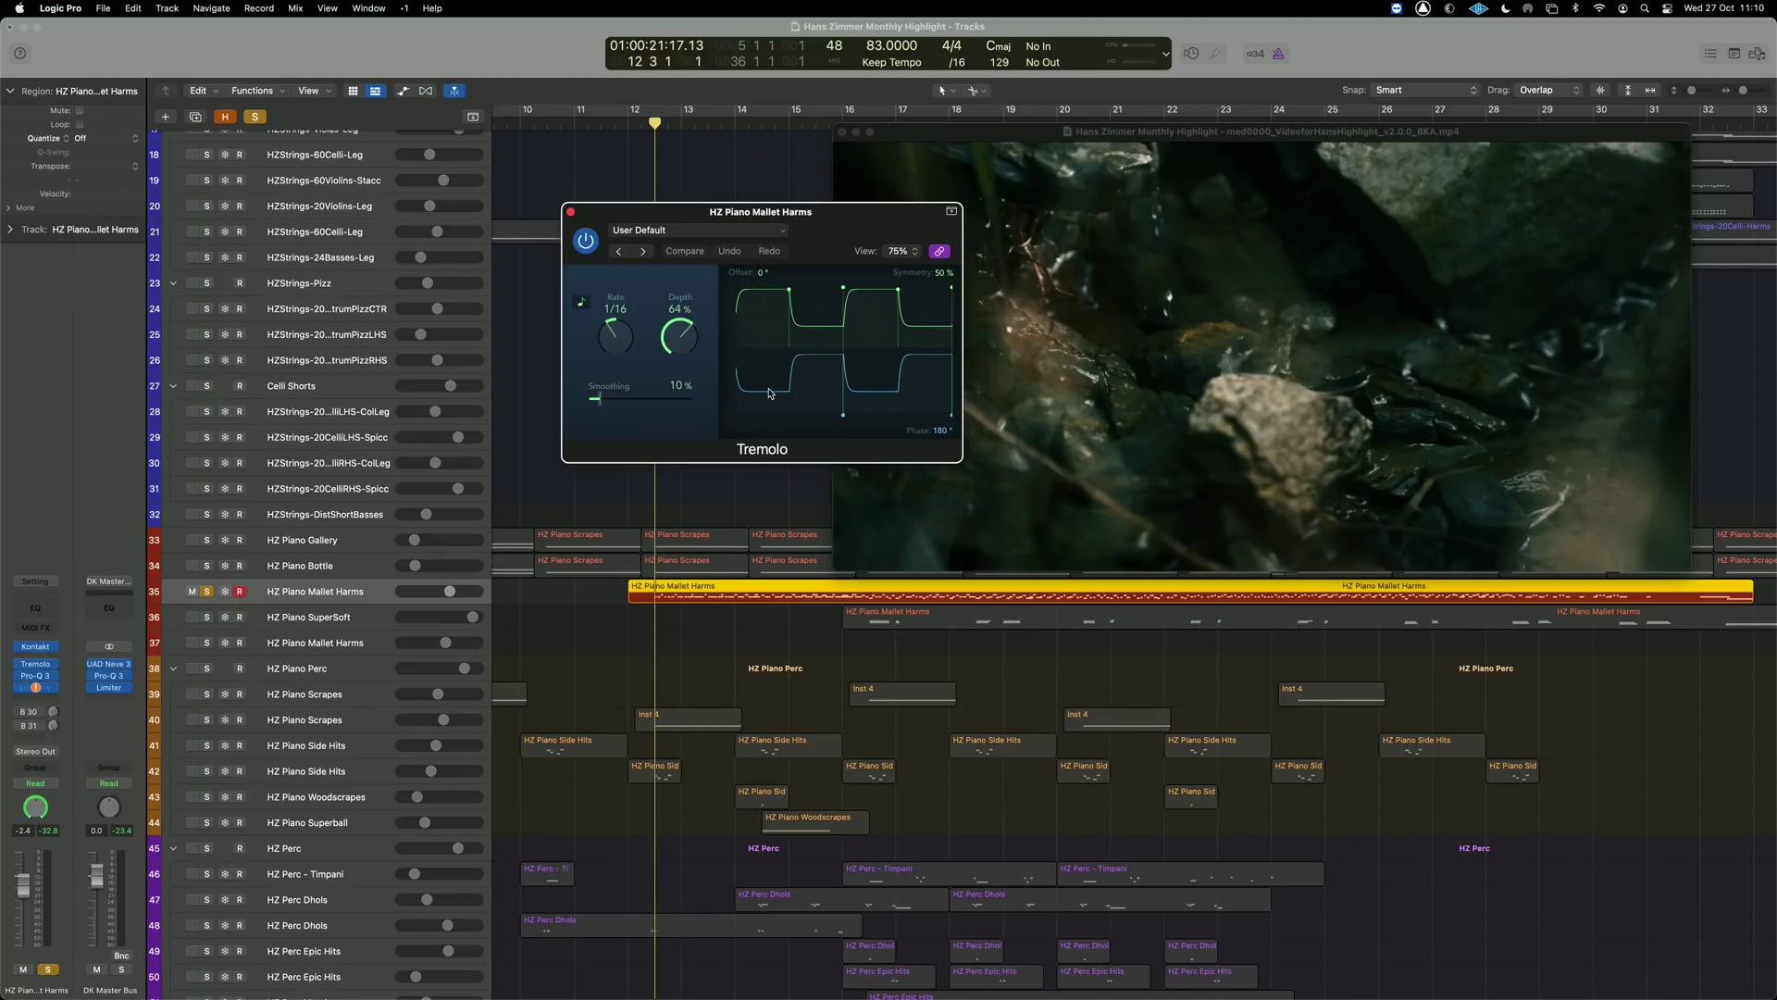
pyautogui.click(571, 212)
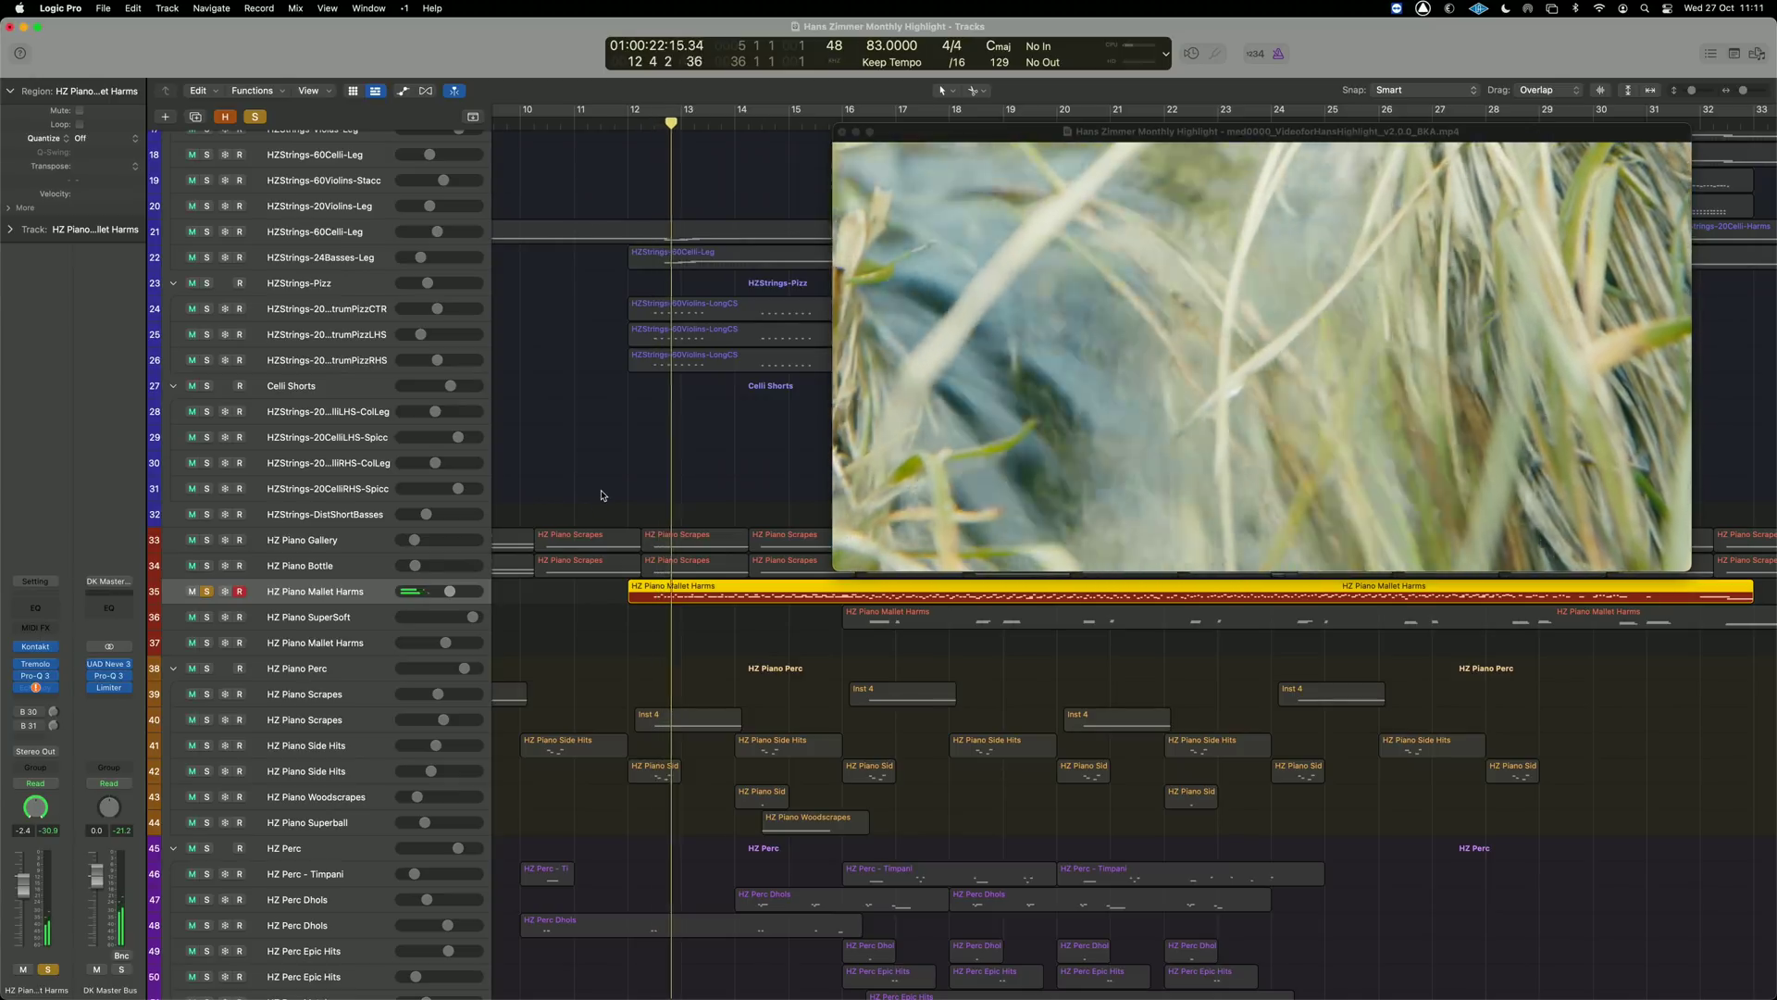
# Inspect the Pro-Q 3 equalizer curve and its low-cut band on HZ Piano Mallet Harms, and close the plug-in.
pyautogui.click(36, 675)
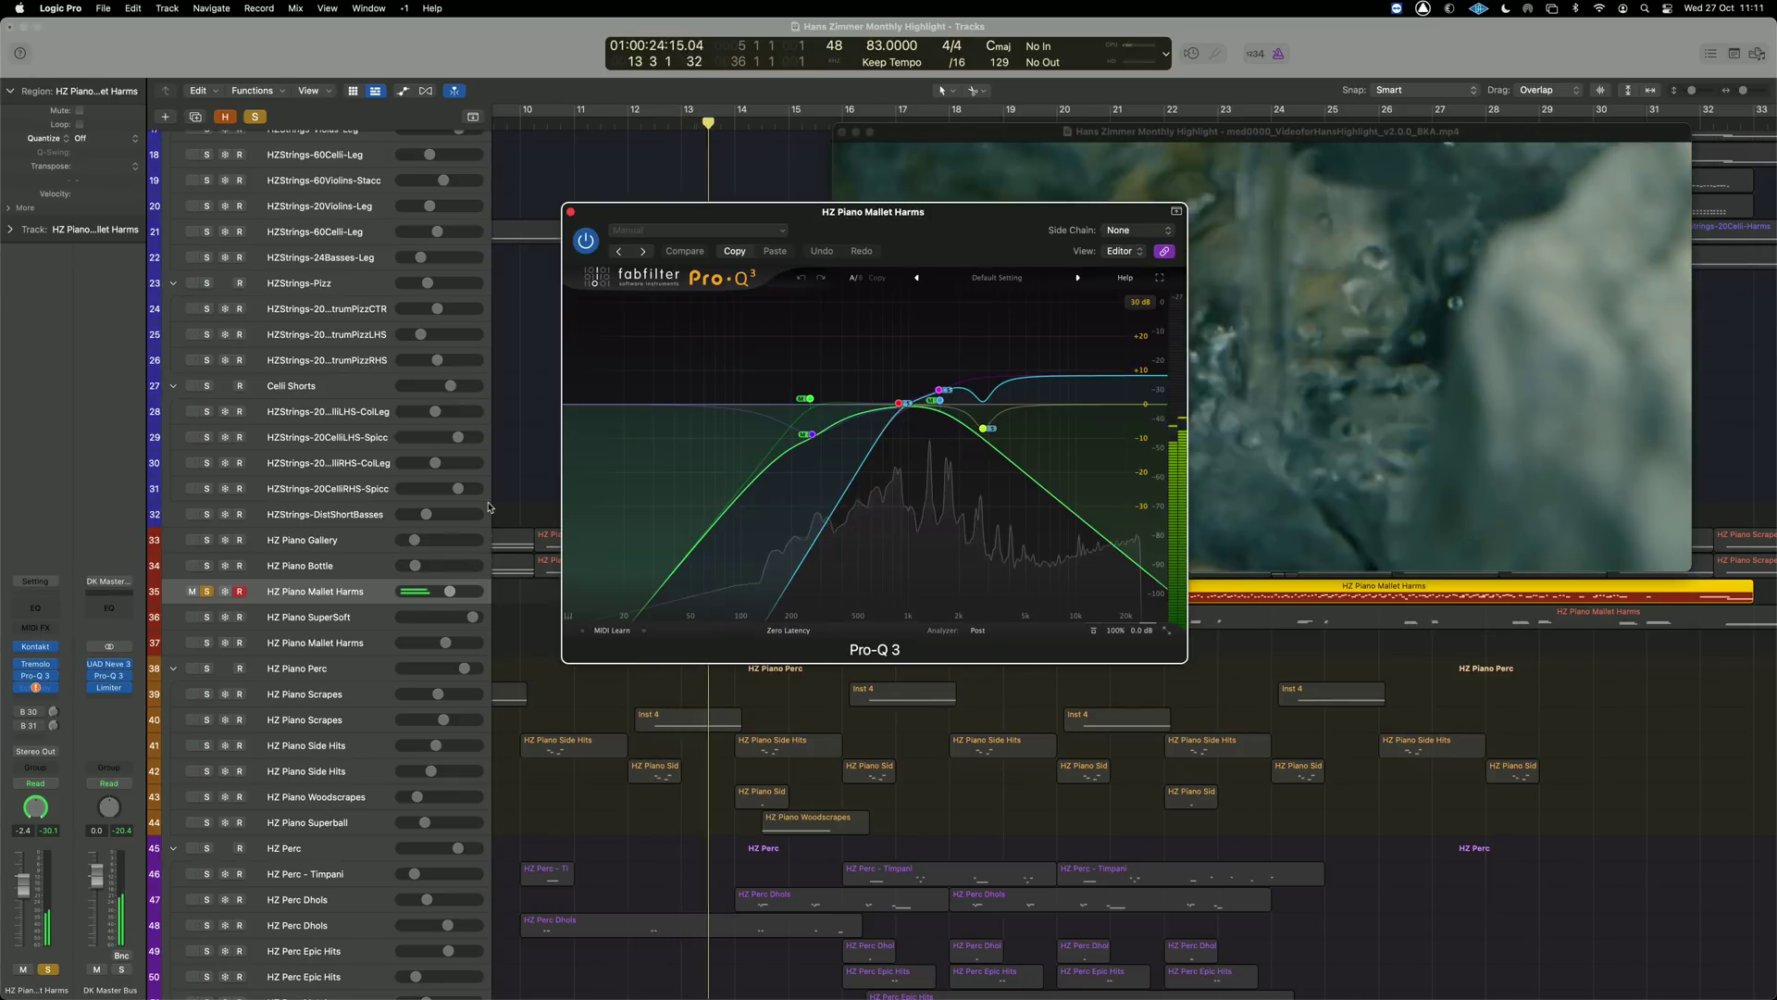
pyautogui.moveTo(760, 472)
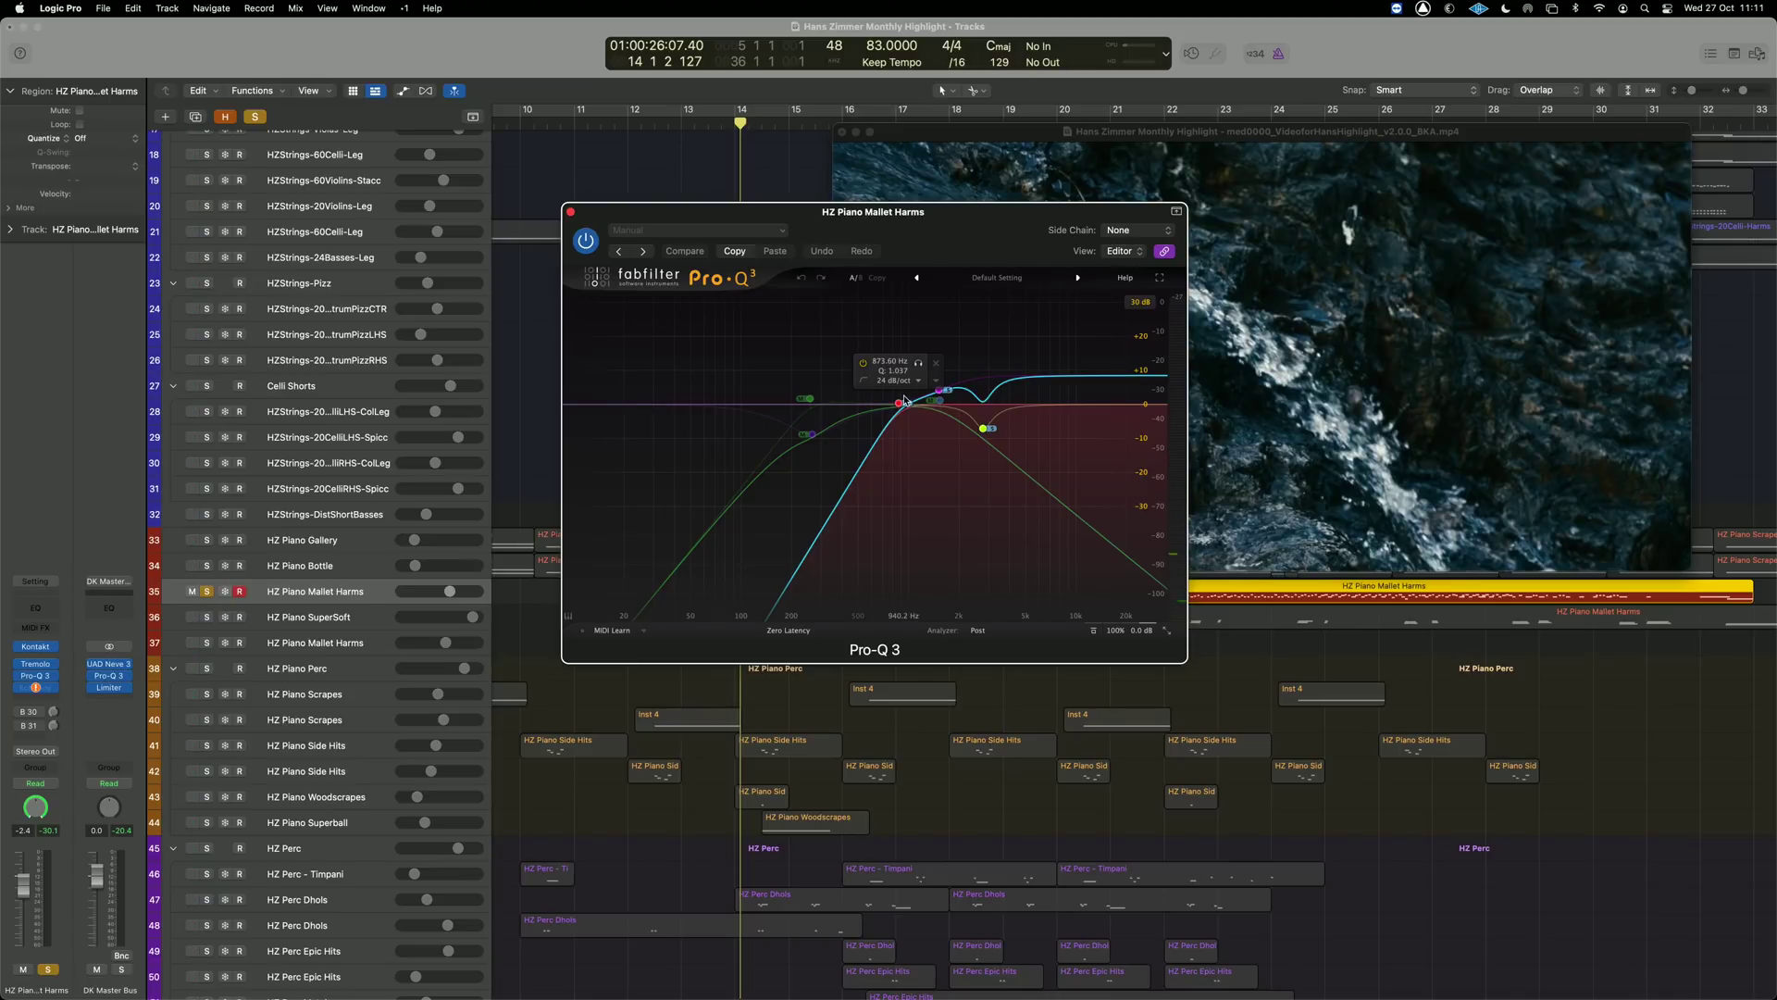
pyautogui.click(571, 213)
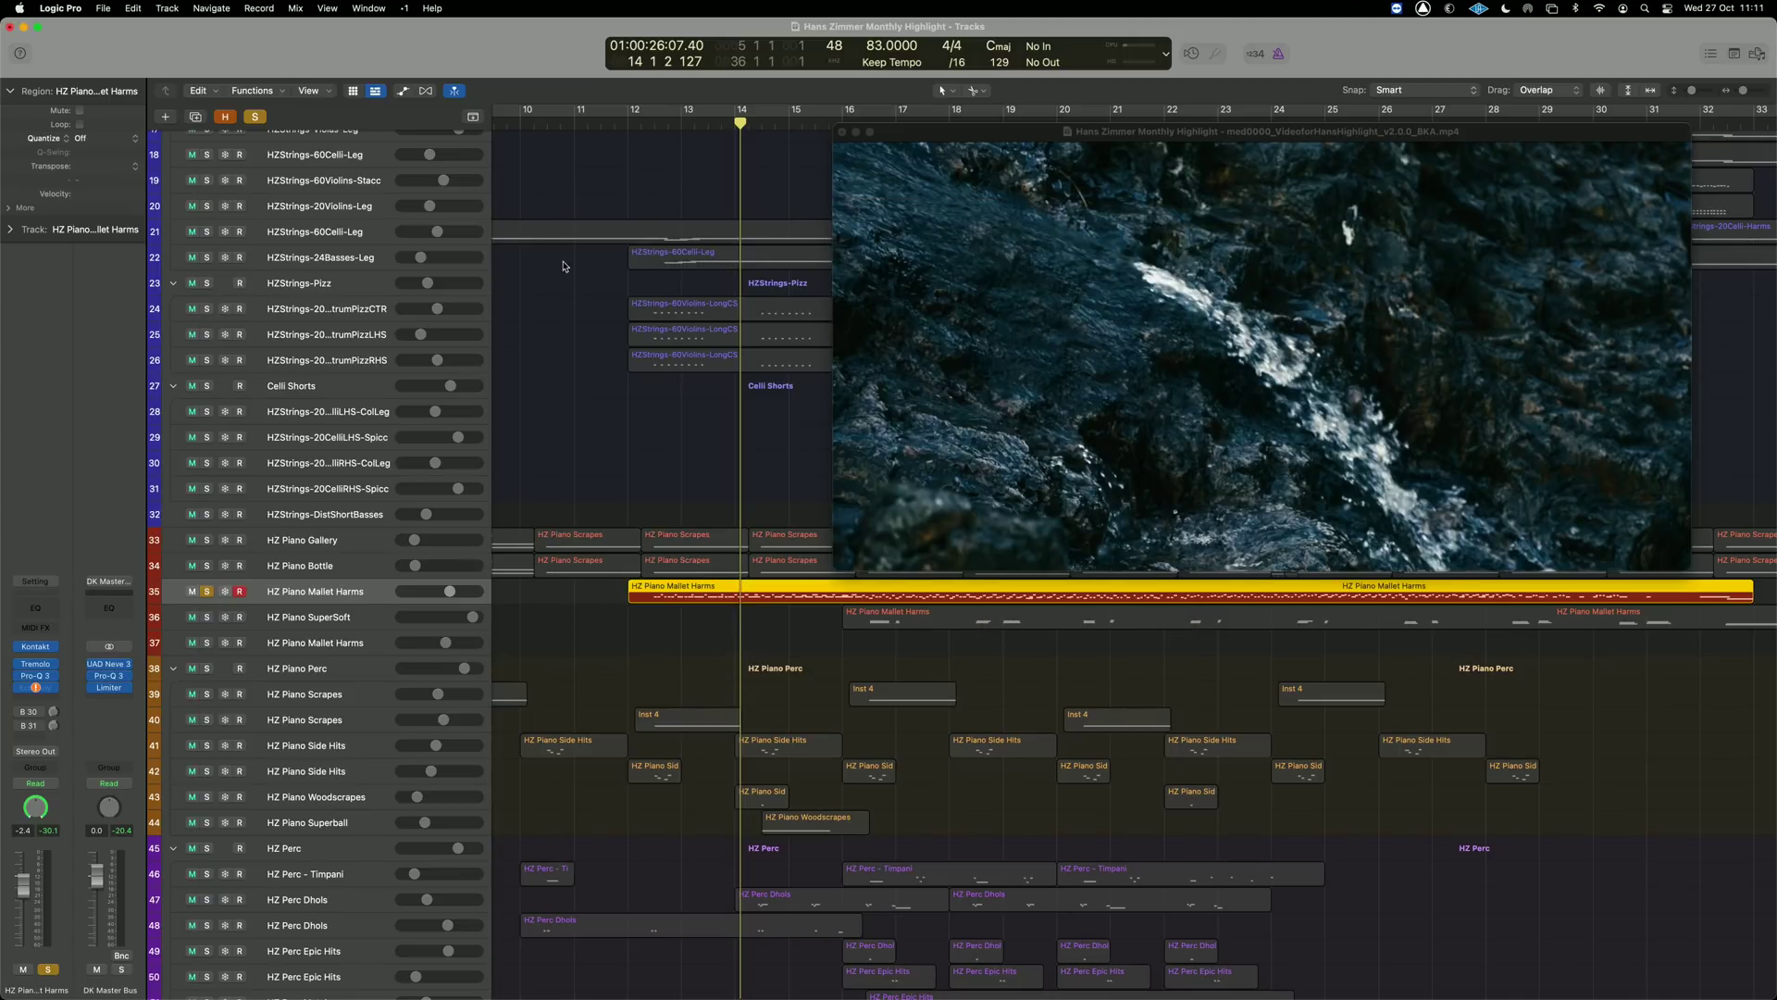
# Play HZ Piano Gallery, HZ Piano Bottle and HZ Piano Mallet Harms together, then add the HZ Piano Perc stack to the solo and resume playback.
pyautogui.press('space')
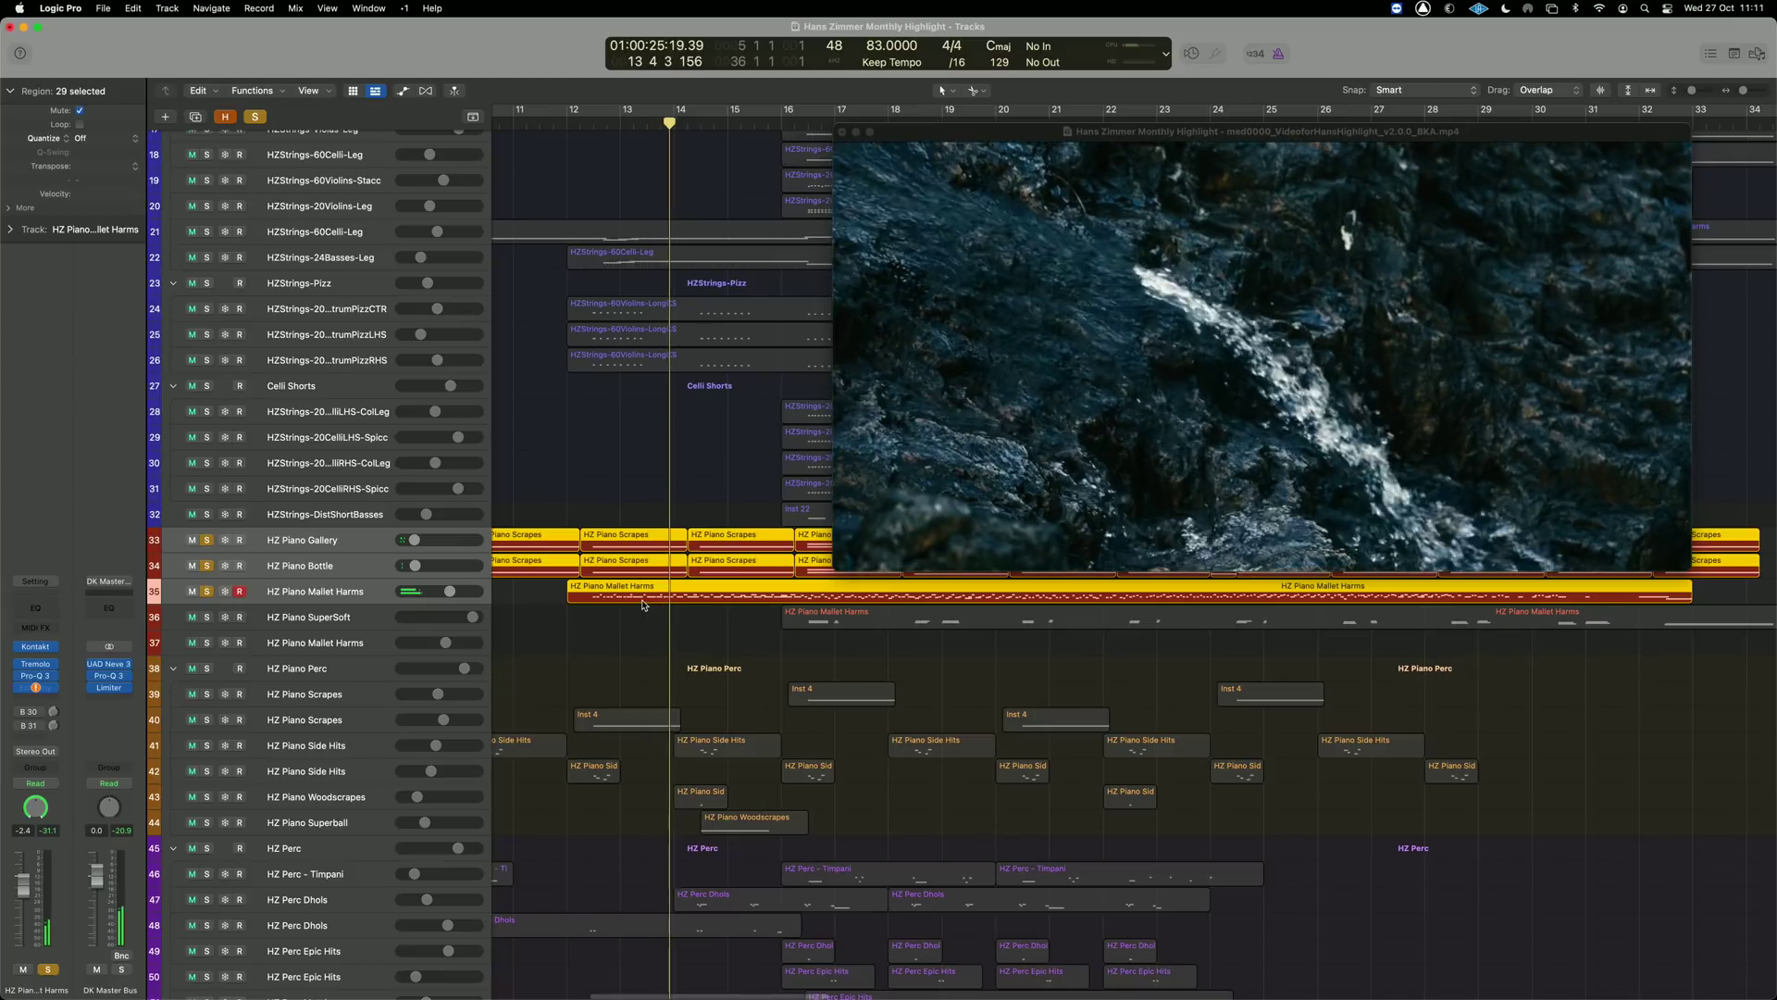
pyautogui.click(315, 663)
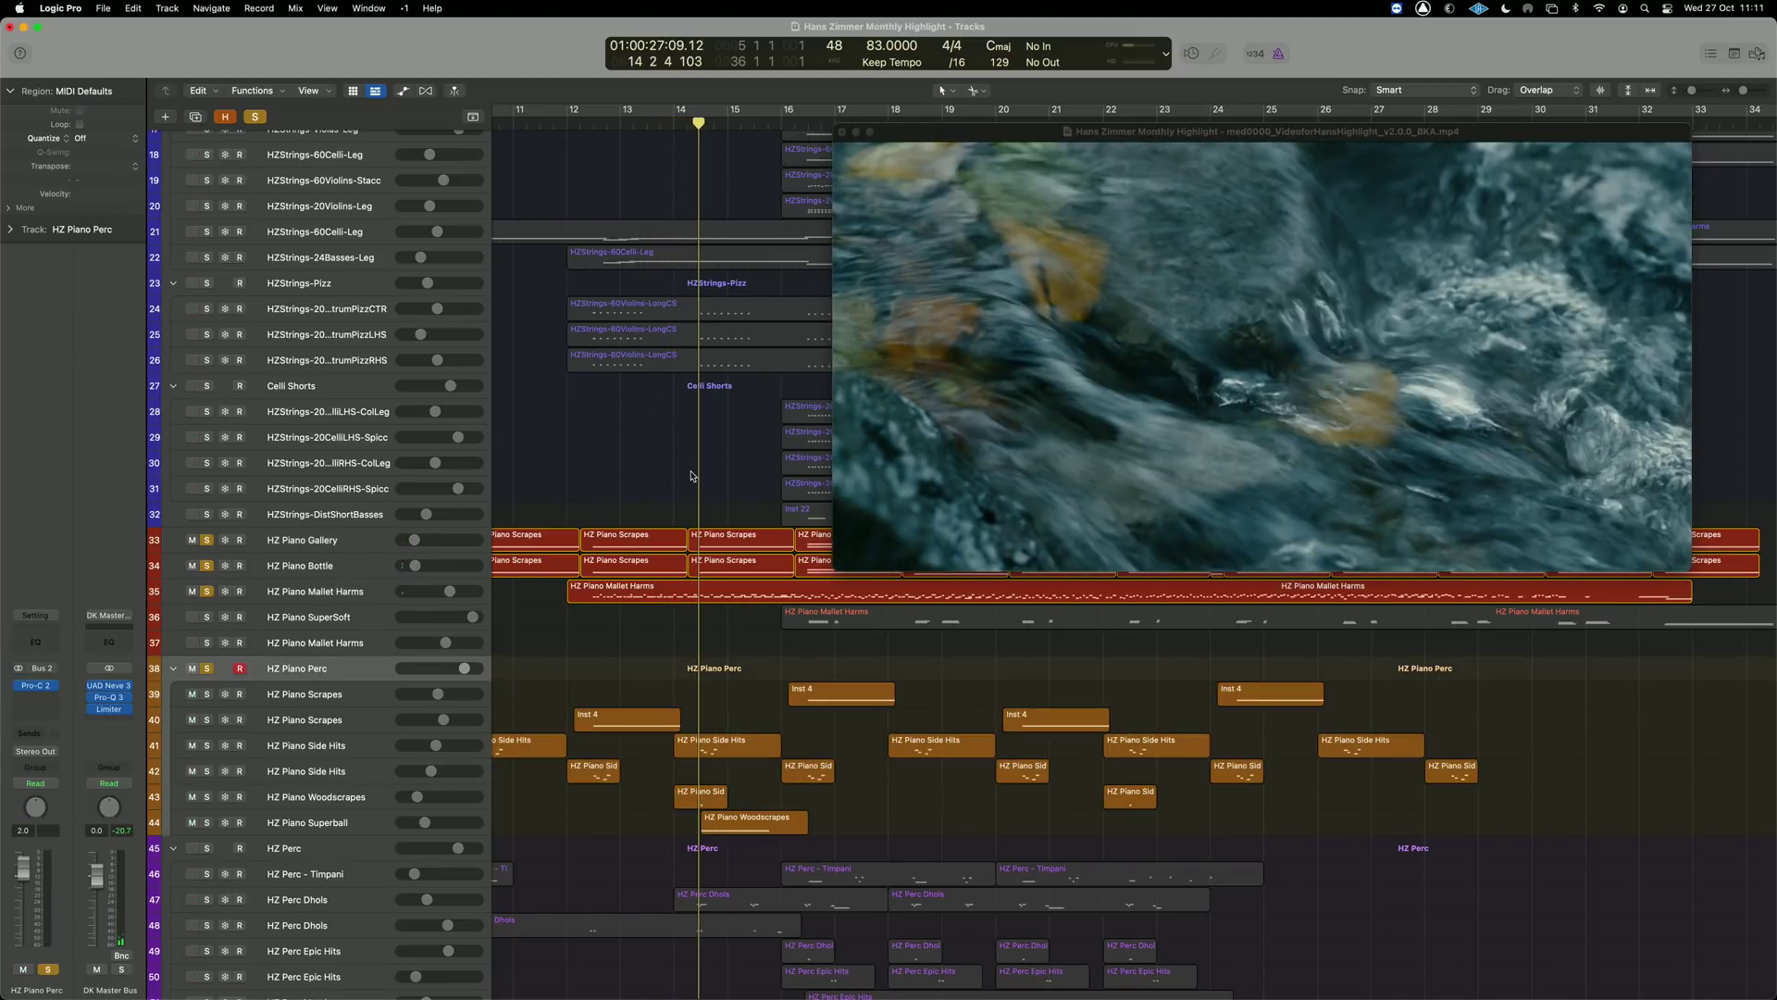
pyautogui.press('space')
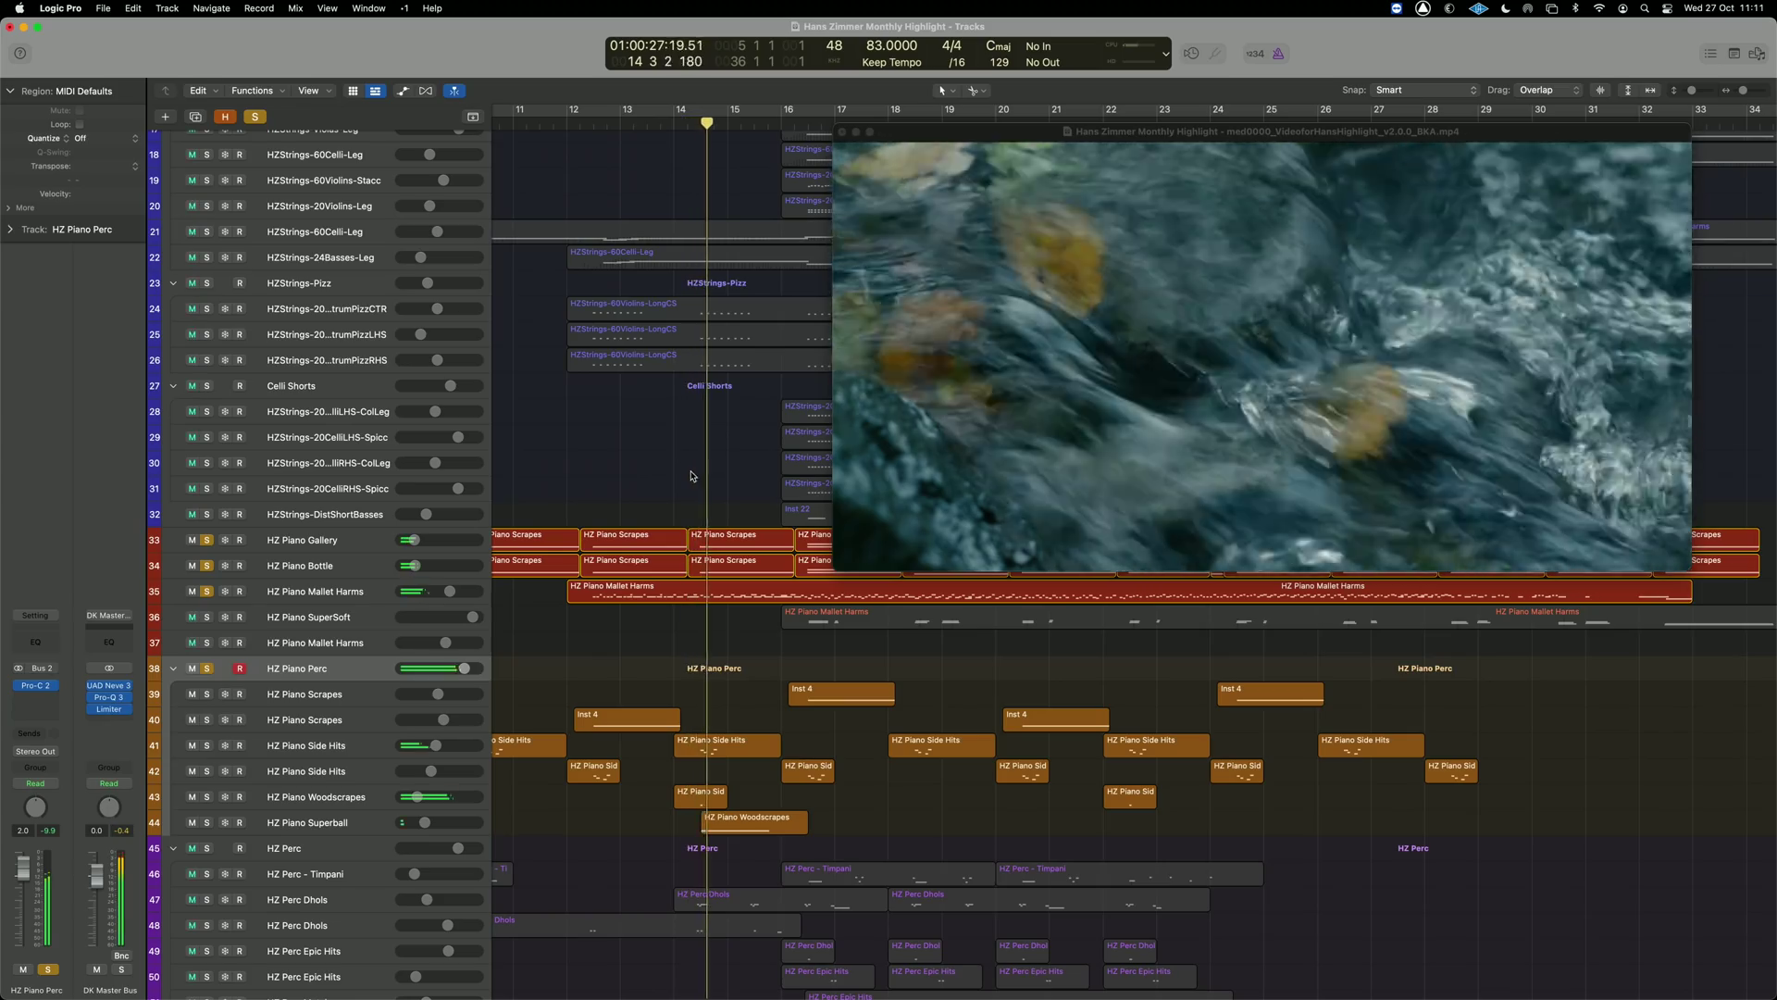
# Solo only the HZ Piano SuperSoft track and play it from bar 16.
pyautogui.hscroll(3, 691, 476)
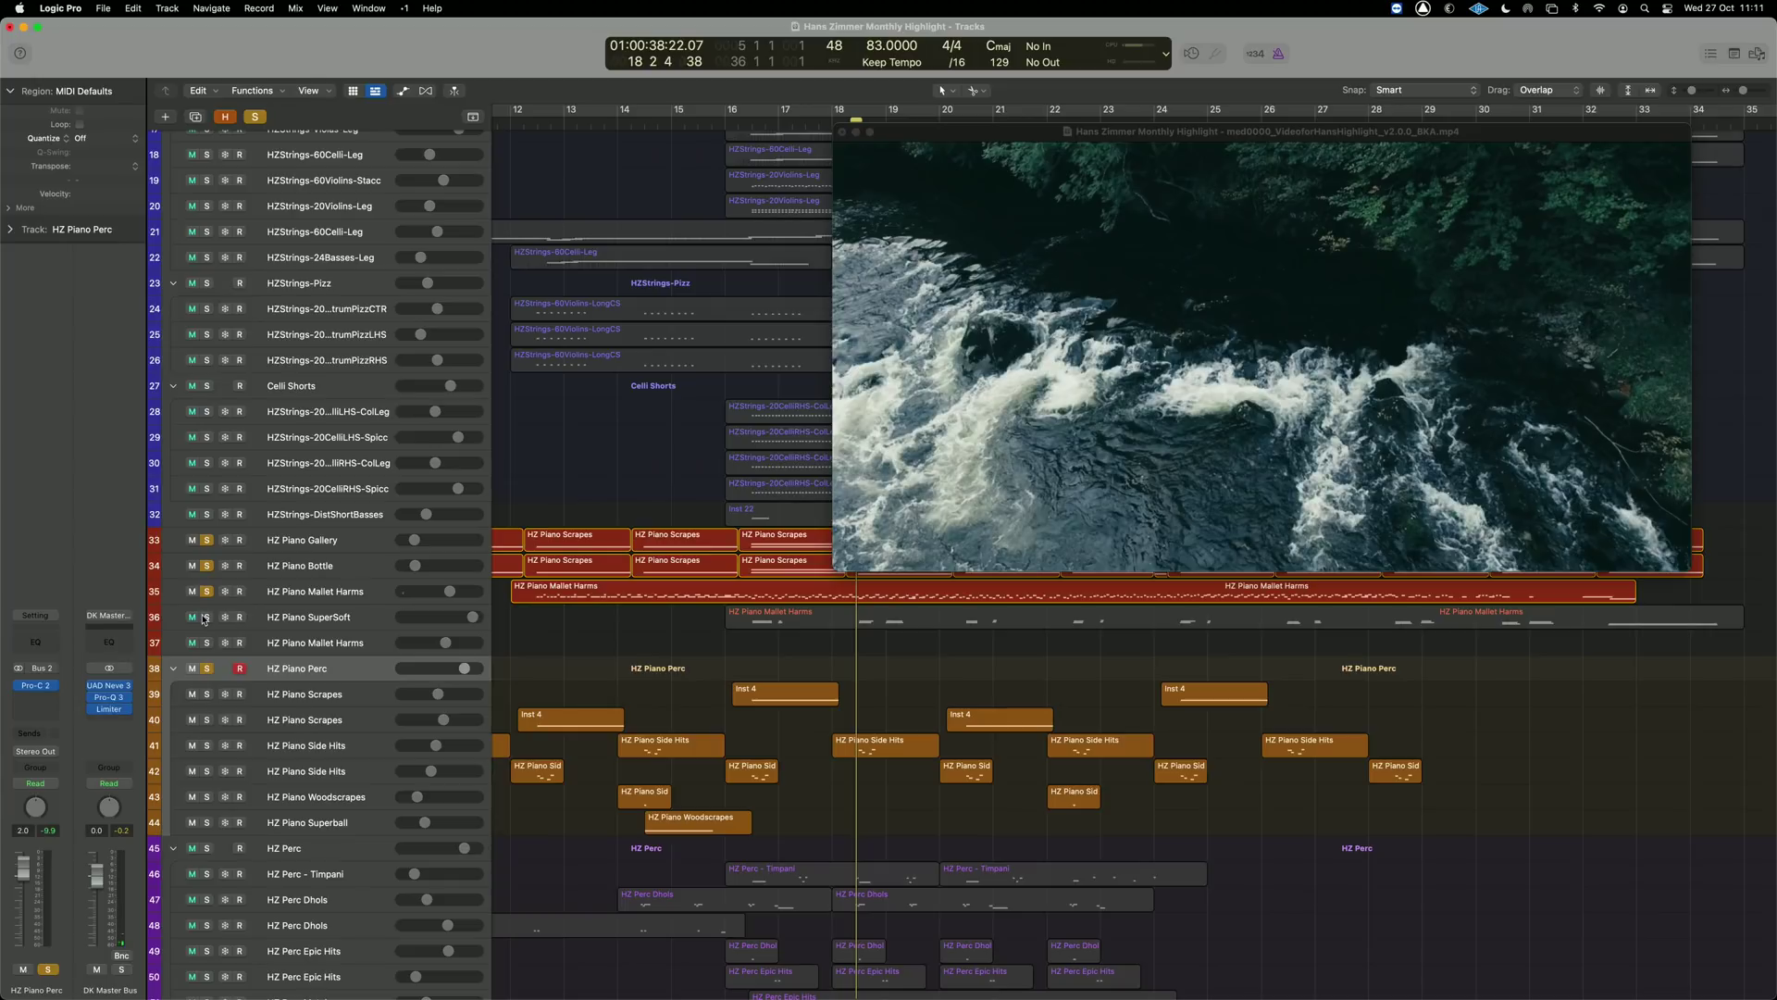
pyautogui.click(279, 618)
pyautogui.press('space')
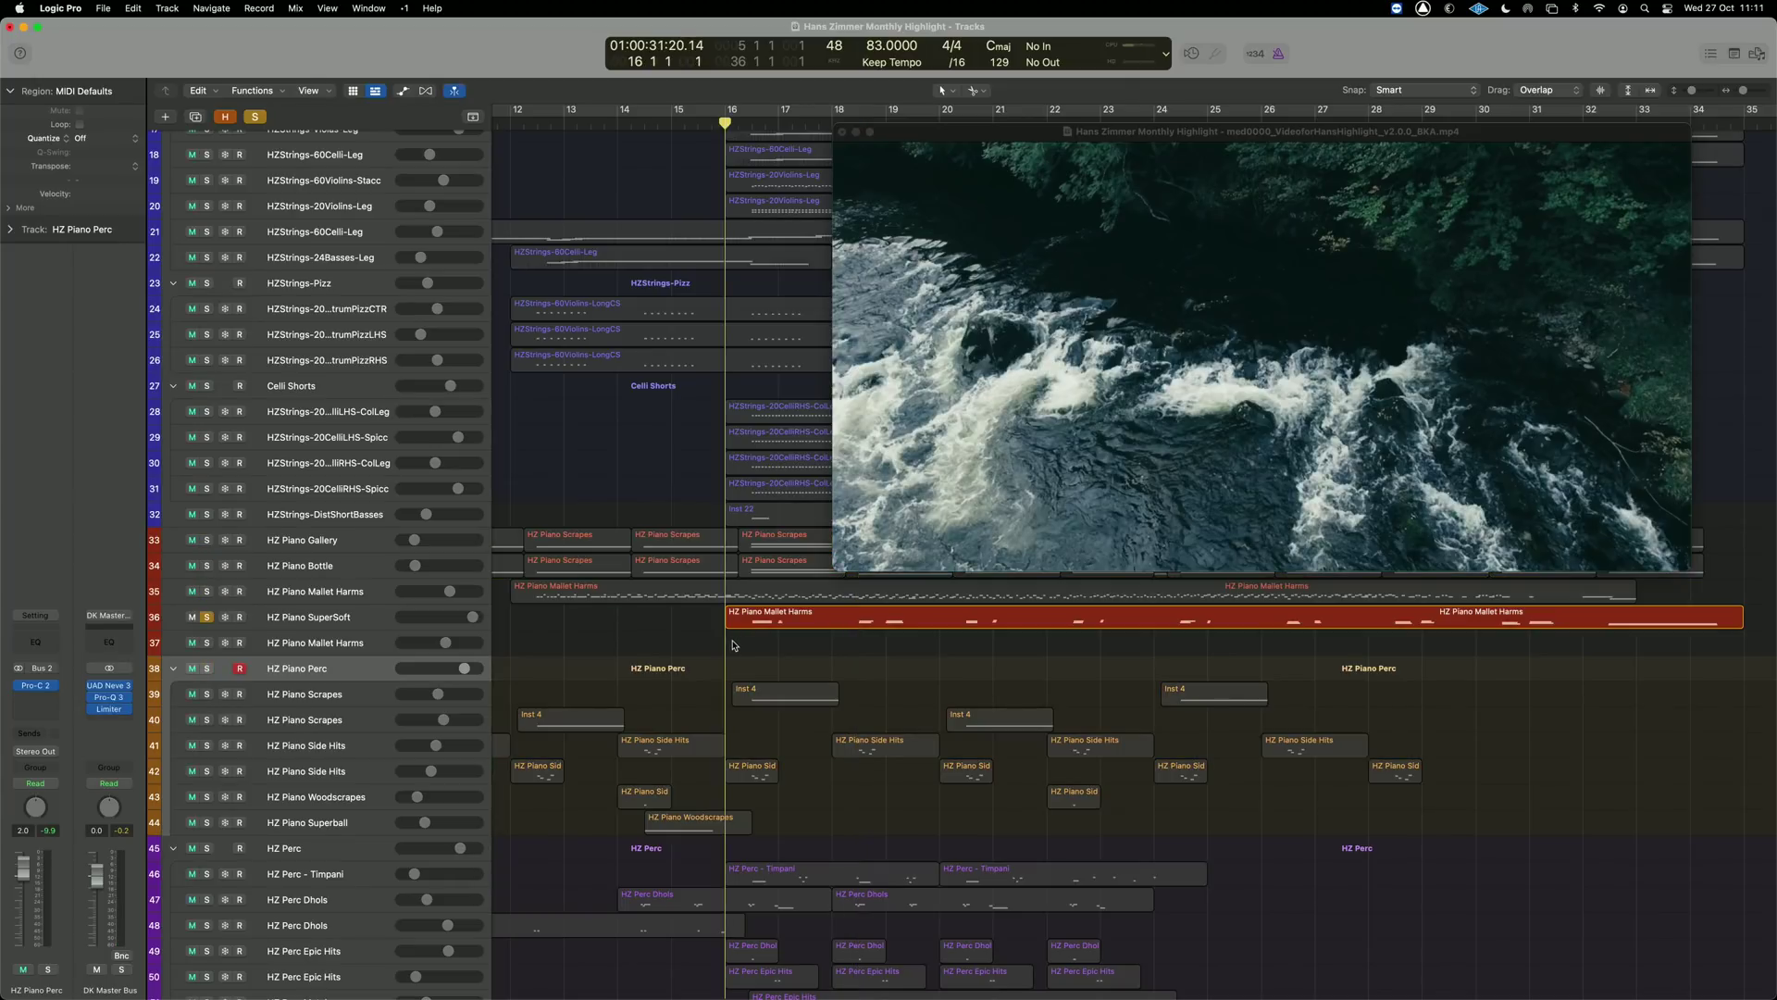
# Select HZ Piano SuperSoft, inspect its Pro-Q 3 low-cut curve, close that plug-in, and open the track's Kontakt instrument.
pyautogui.press('super+Down')
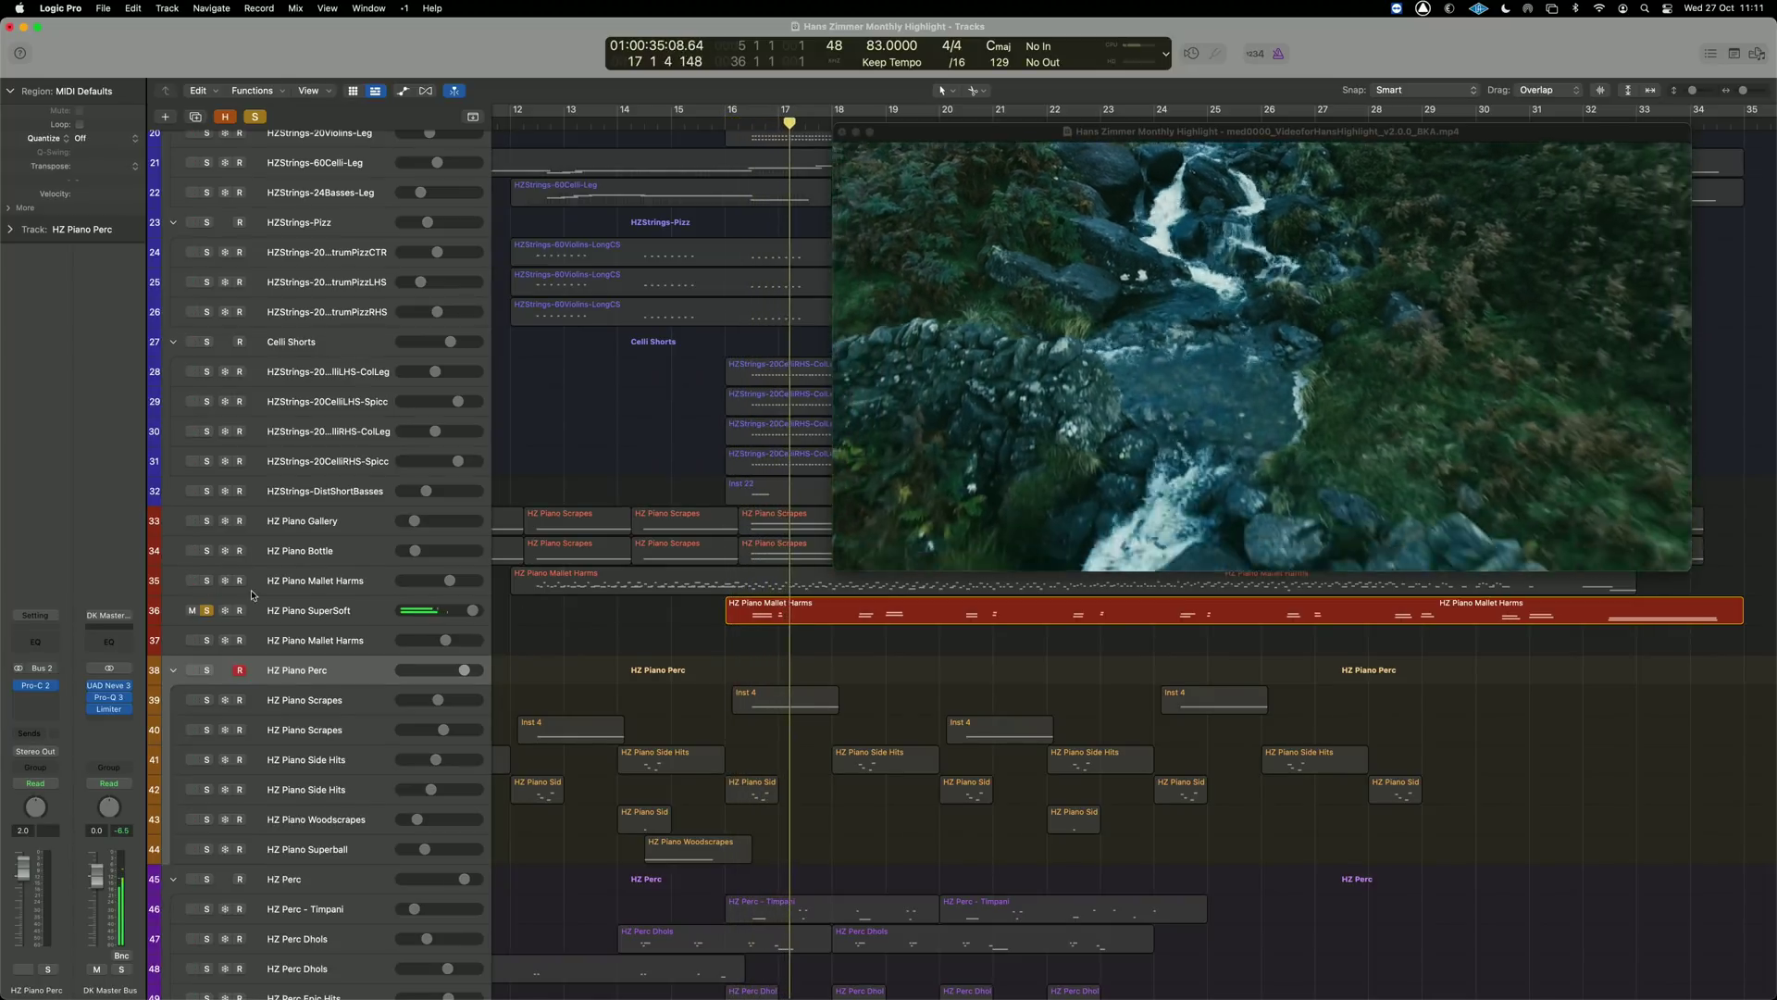
pyautogui.click(282, 608)
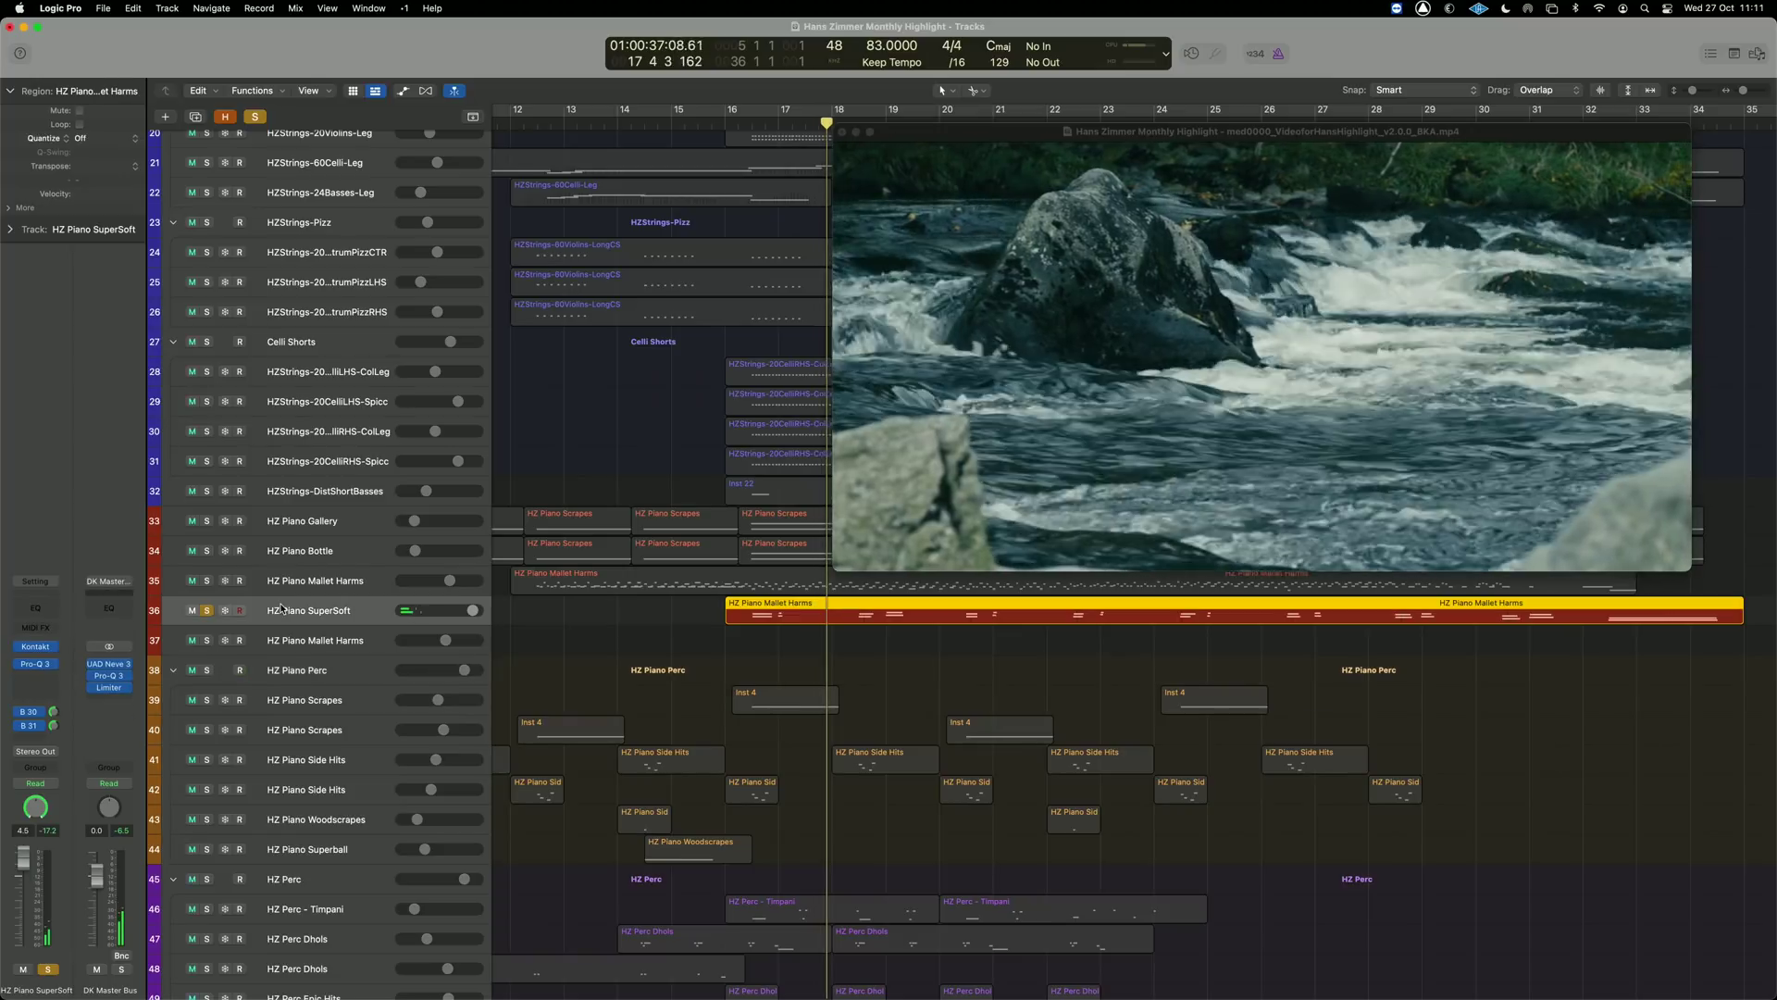
pyautogui.click(35, 663)
pyautogui.moveTo(721, 412)
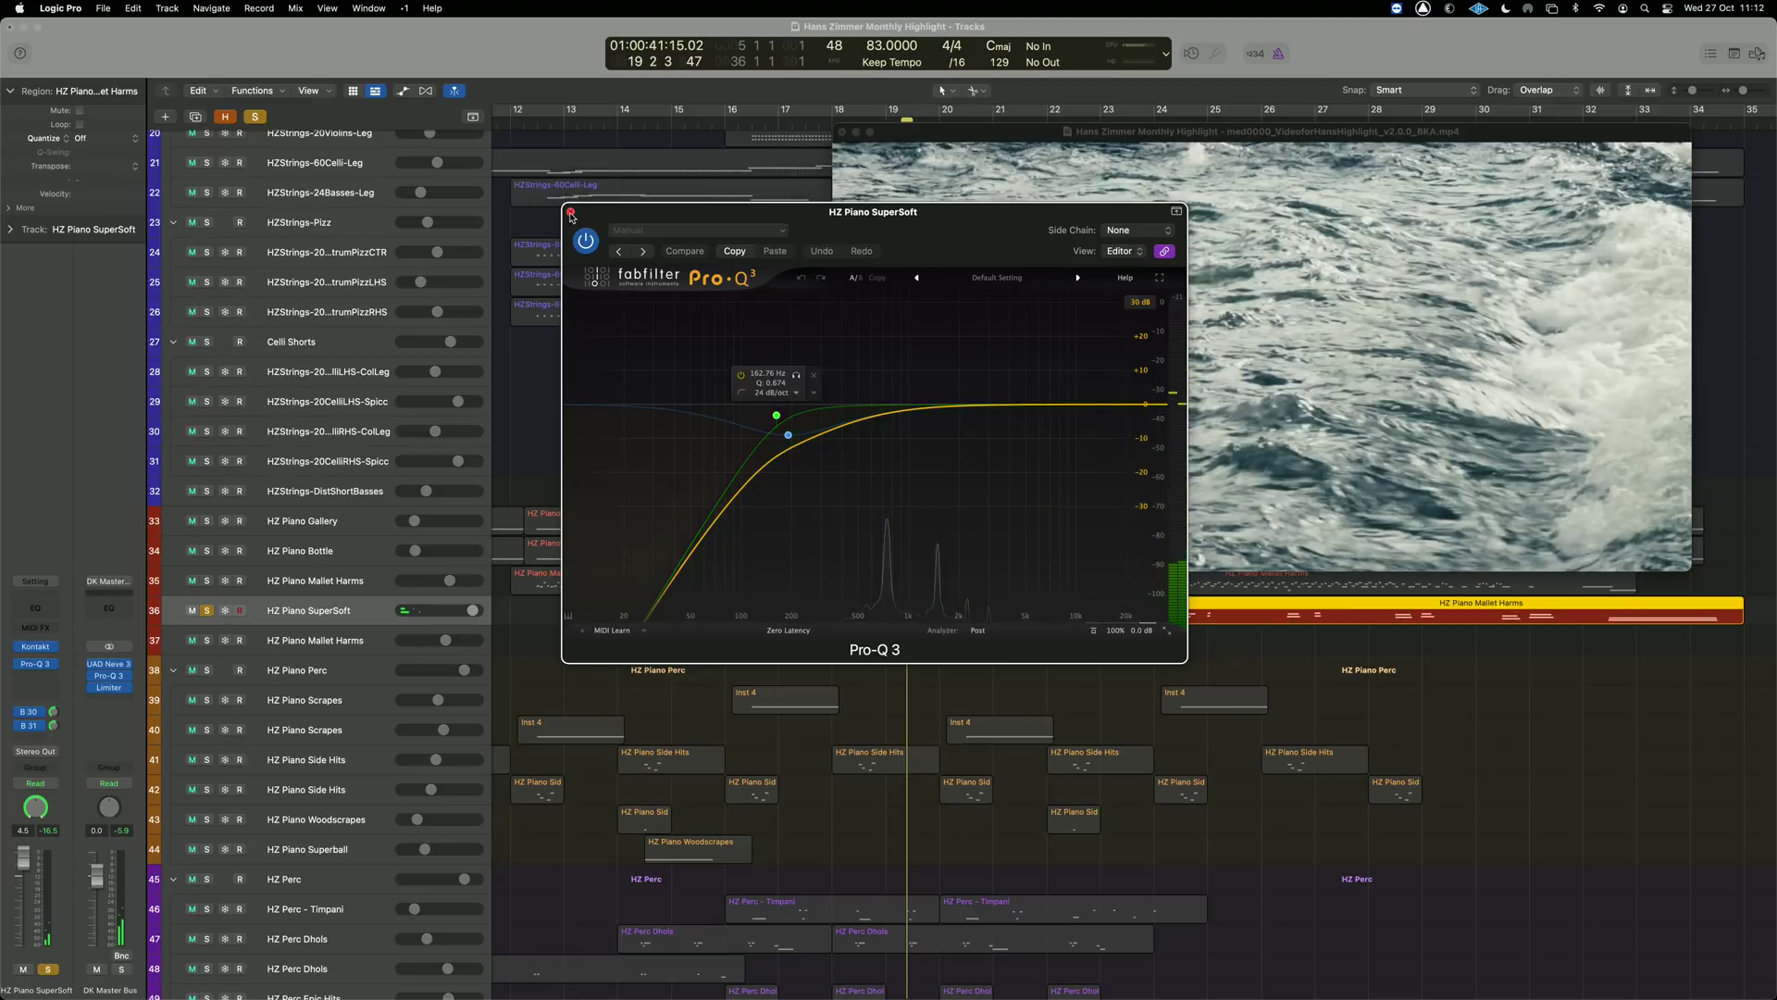
pyautogui.click(570, 213)
pyautogui.click(39, 647)
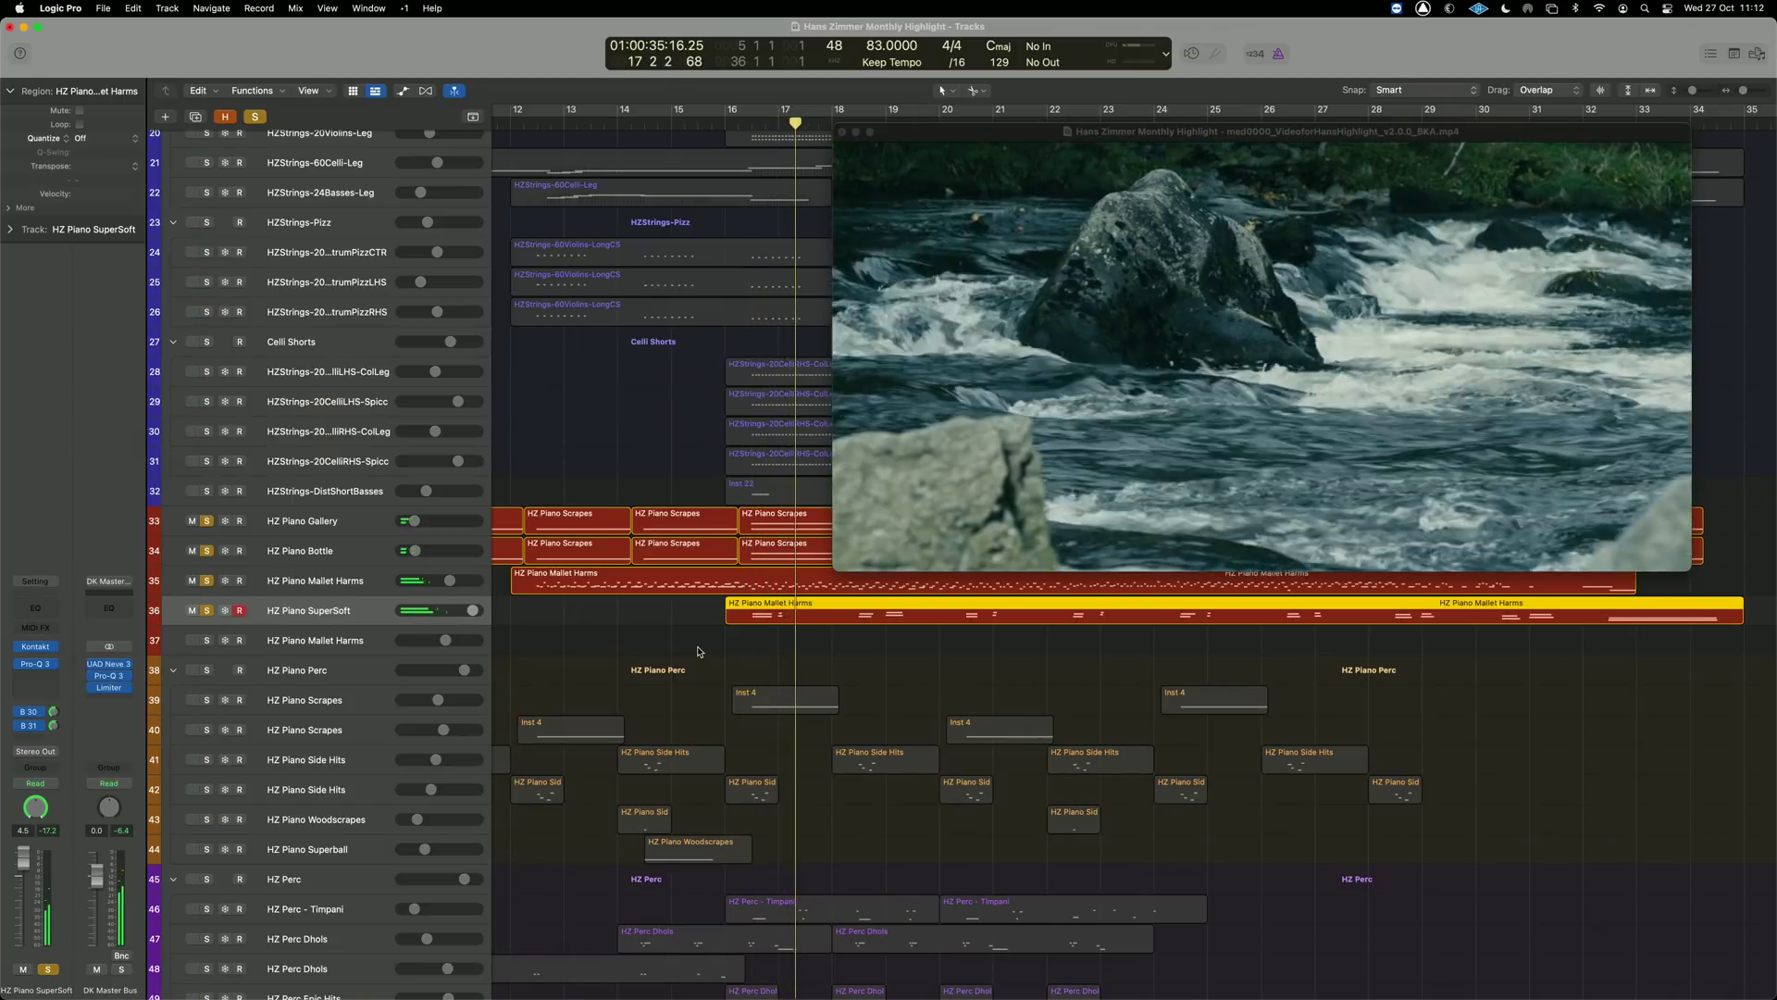
# During playback, add the HZ Piano Perc, HZ Perc and HZ Synth Perf Kit stacks and the Low Boom track to the soloed tracks.
pyautogui.click(296, 671)
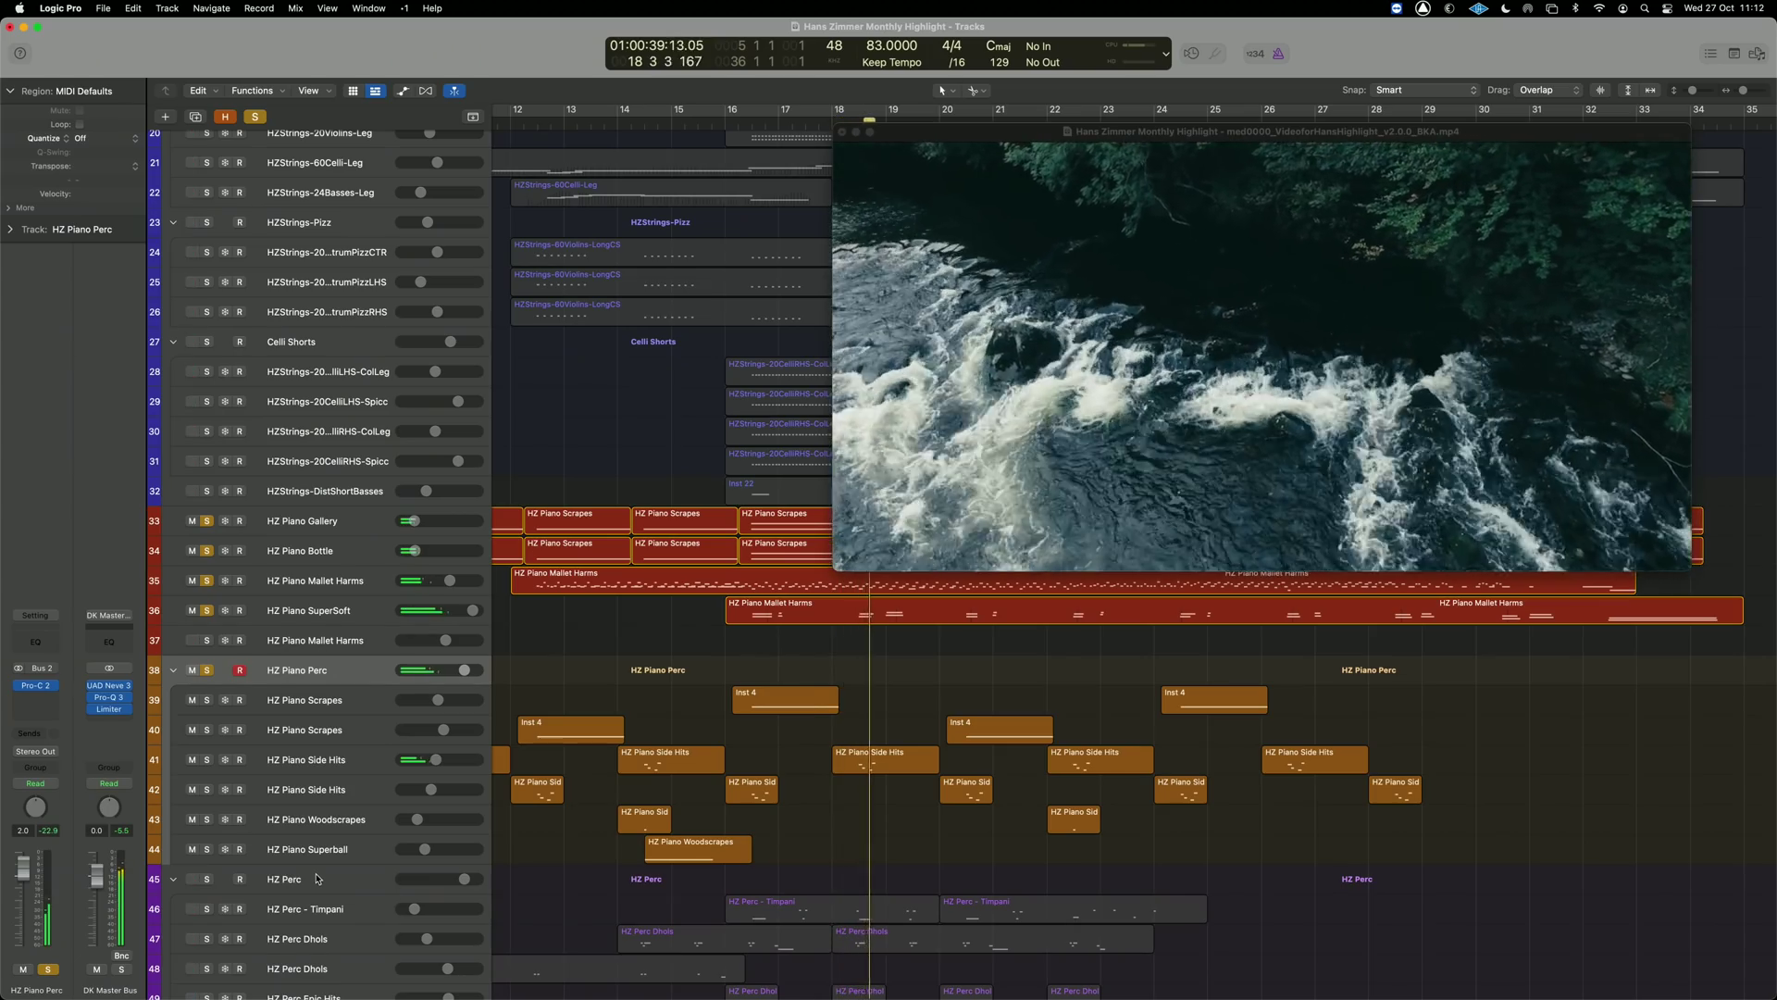
pyautogui.click(317, 878)
pyautogui.scroll(-6, 321, 886)
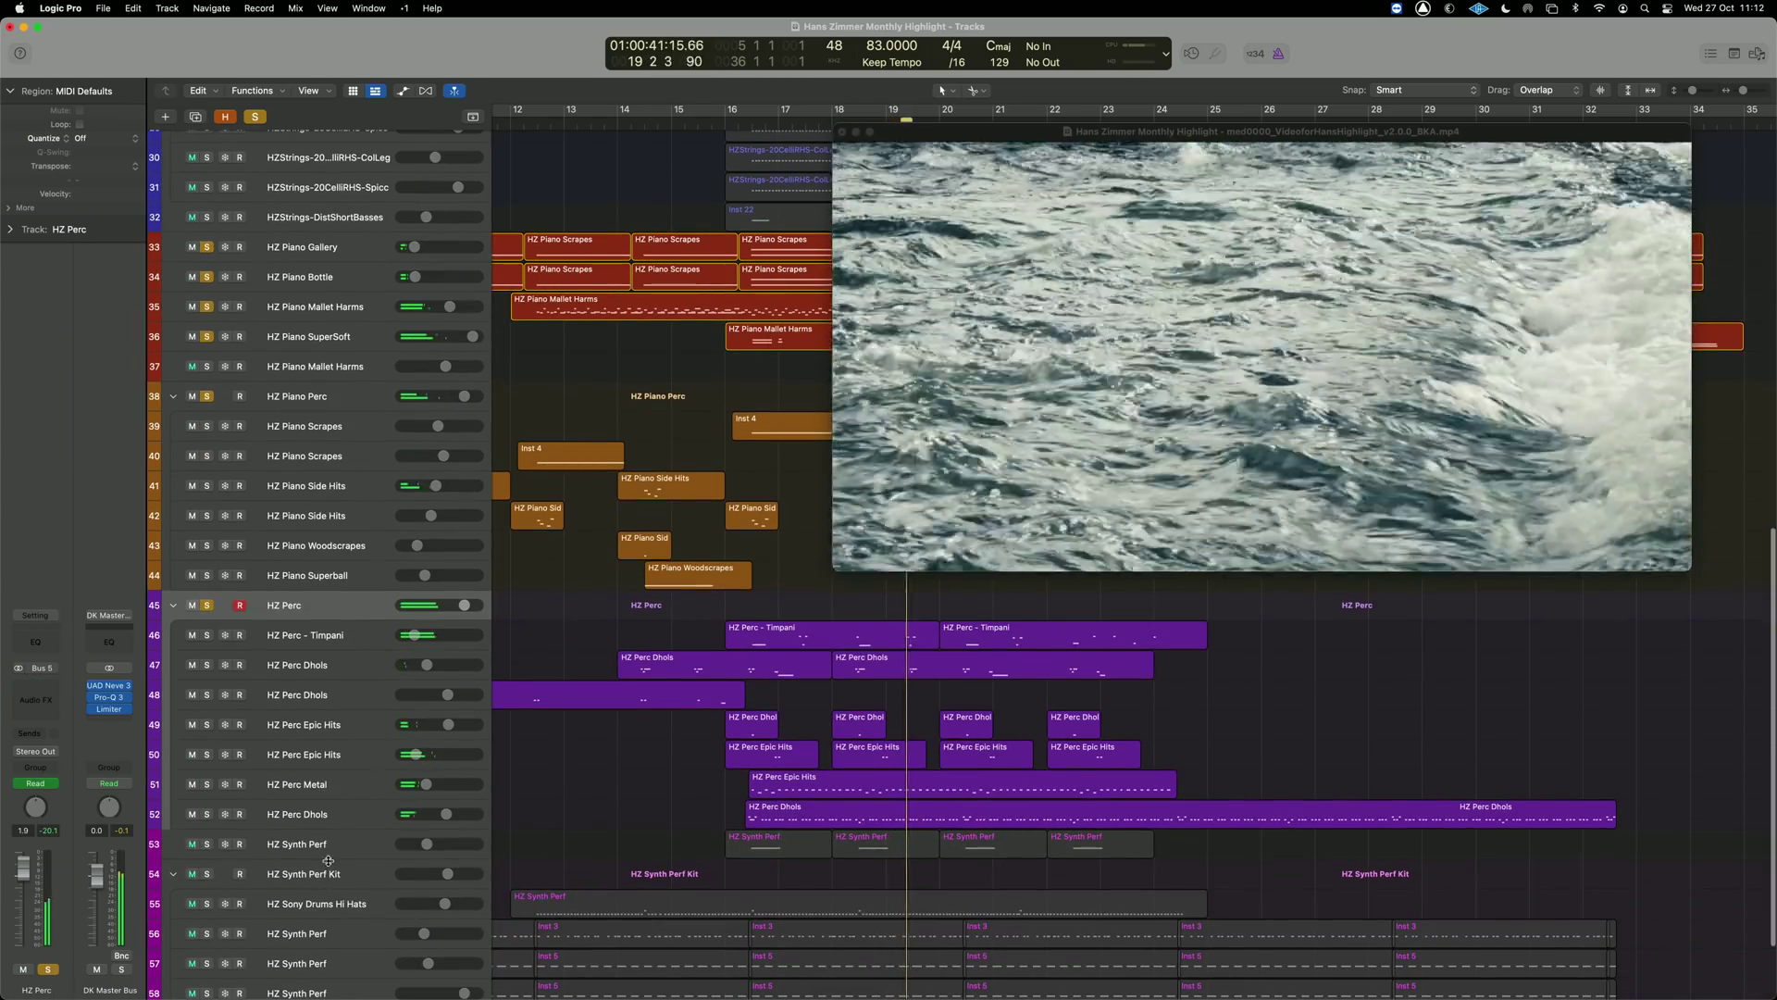
pyautogui.click(328, 861)
pyautogui.scroll(6, 325, 687)
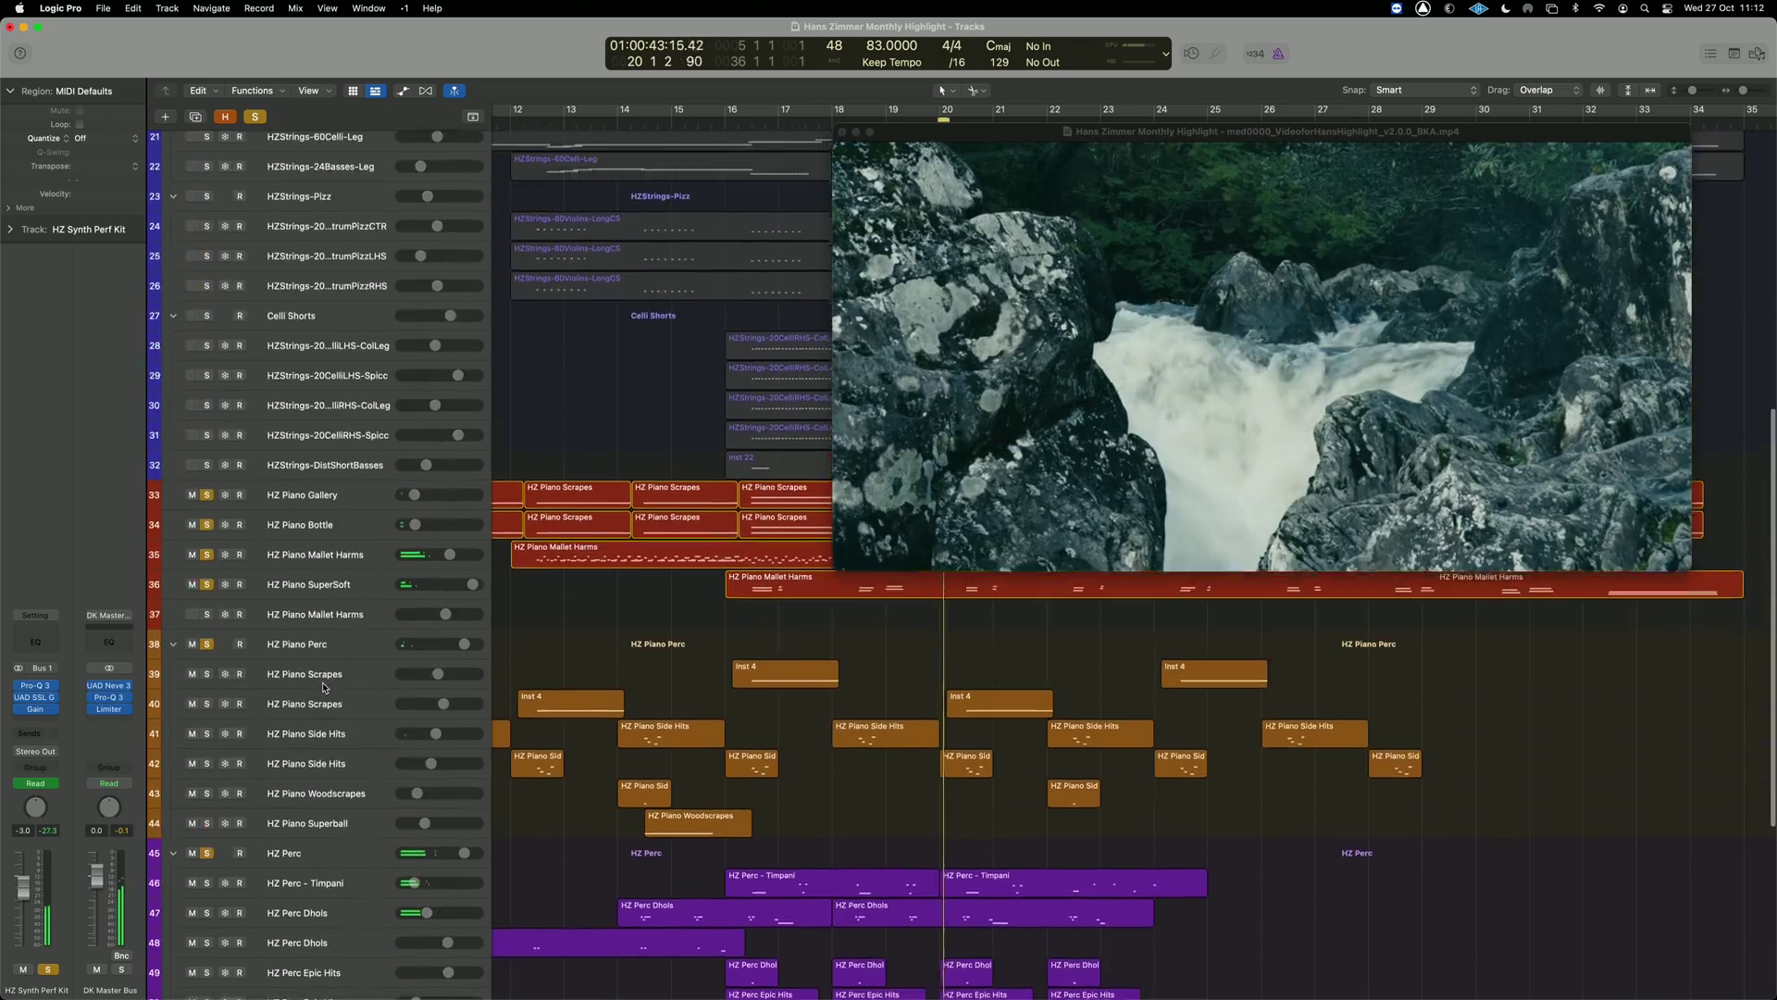
pyautogui.scroll(12, 324, 686)
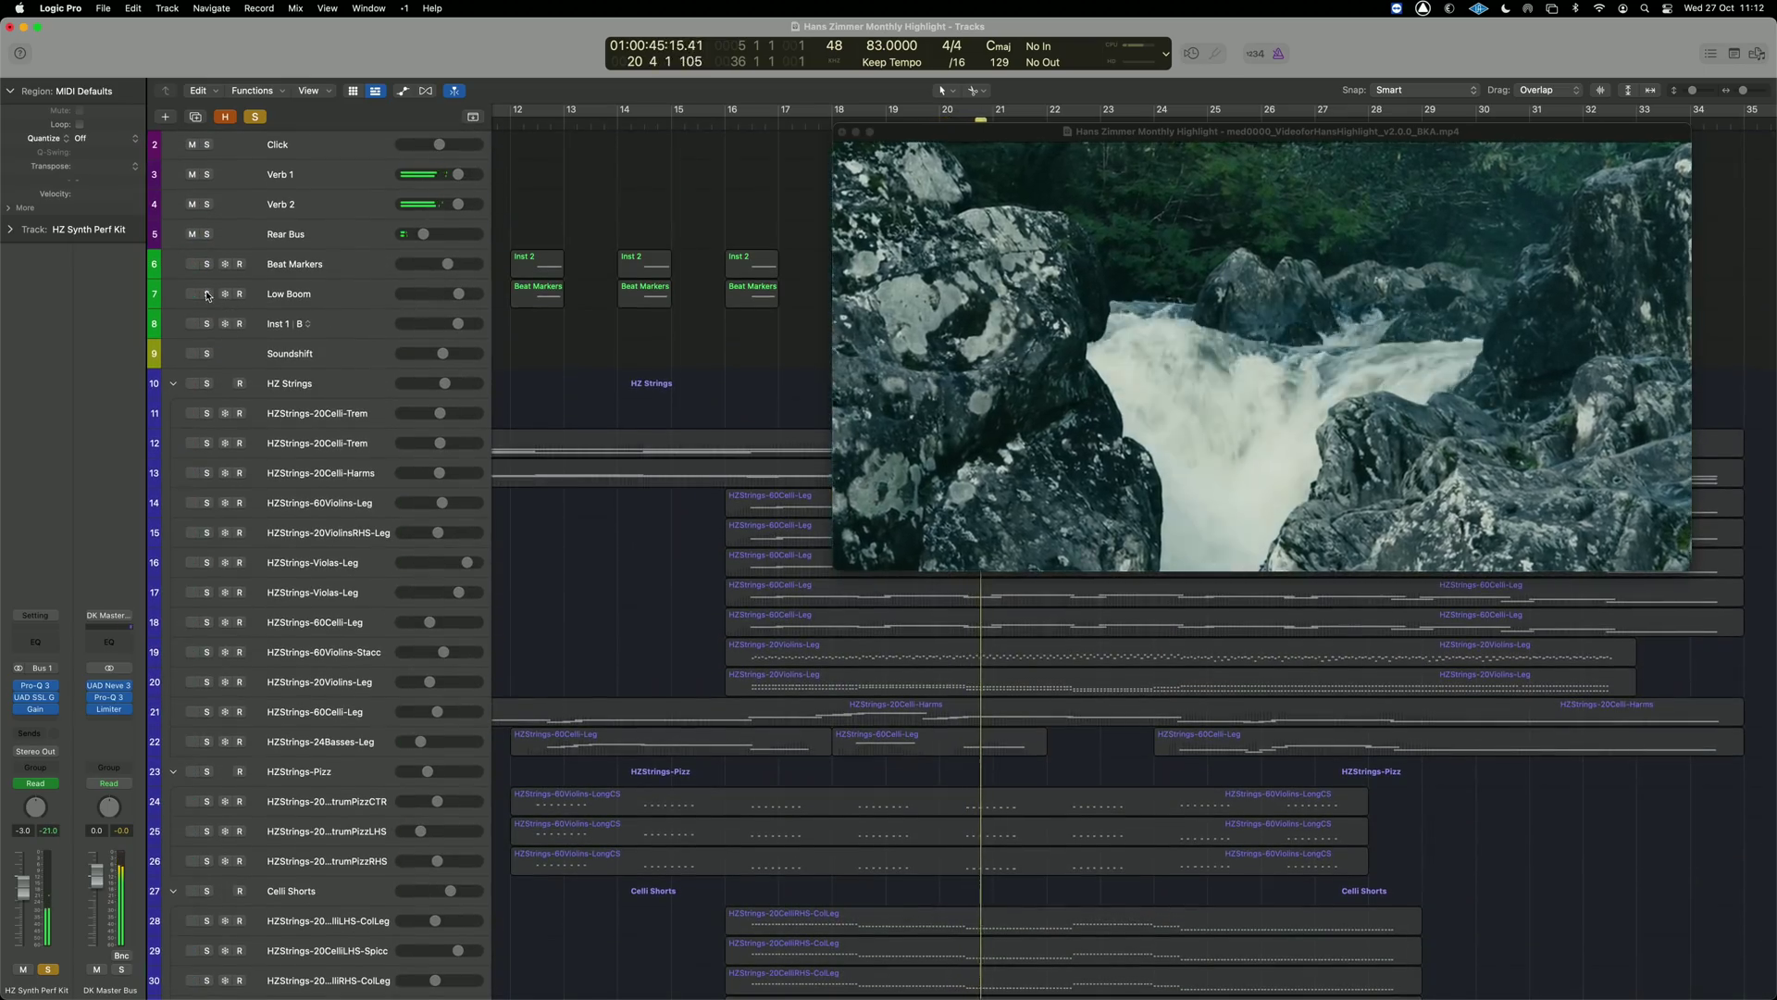
pyautogui.click(207, 294)
pyautogui.scroll(-10, 628, 718)
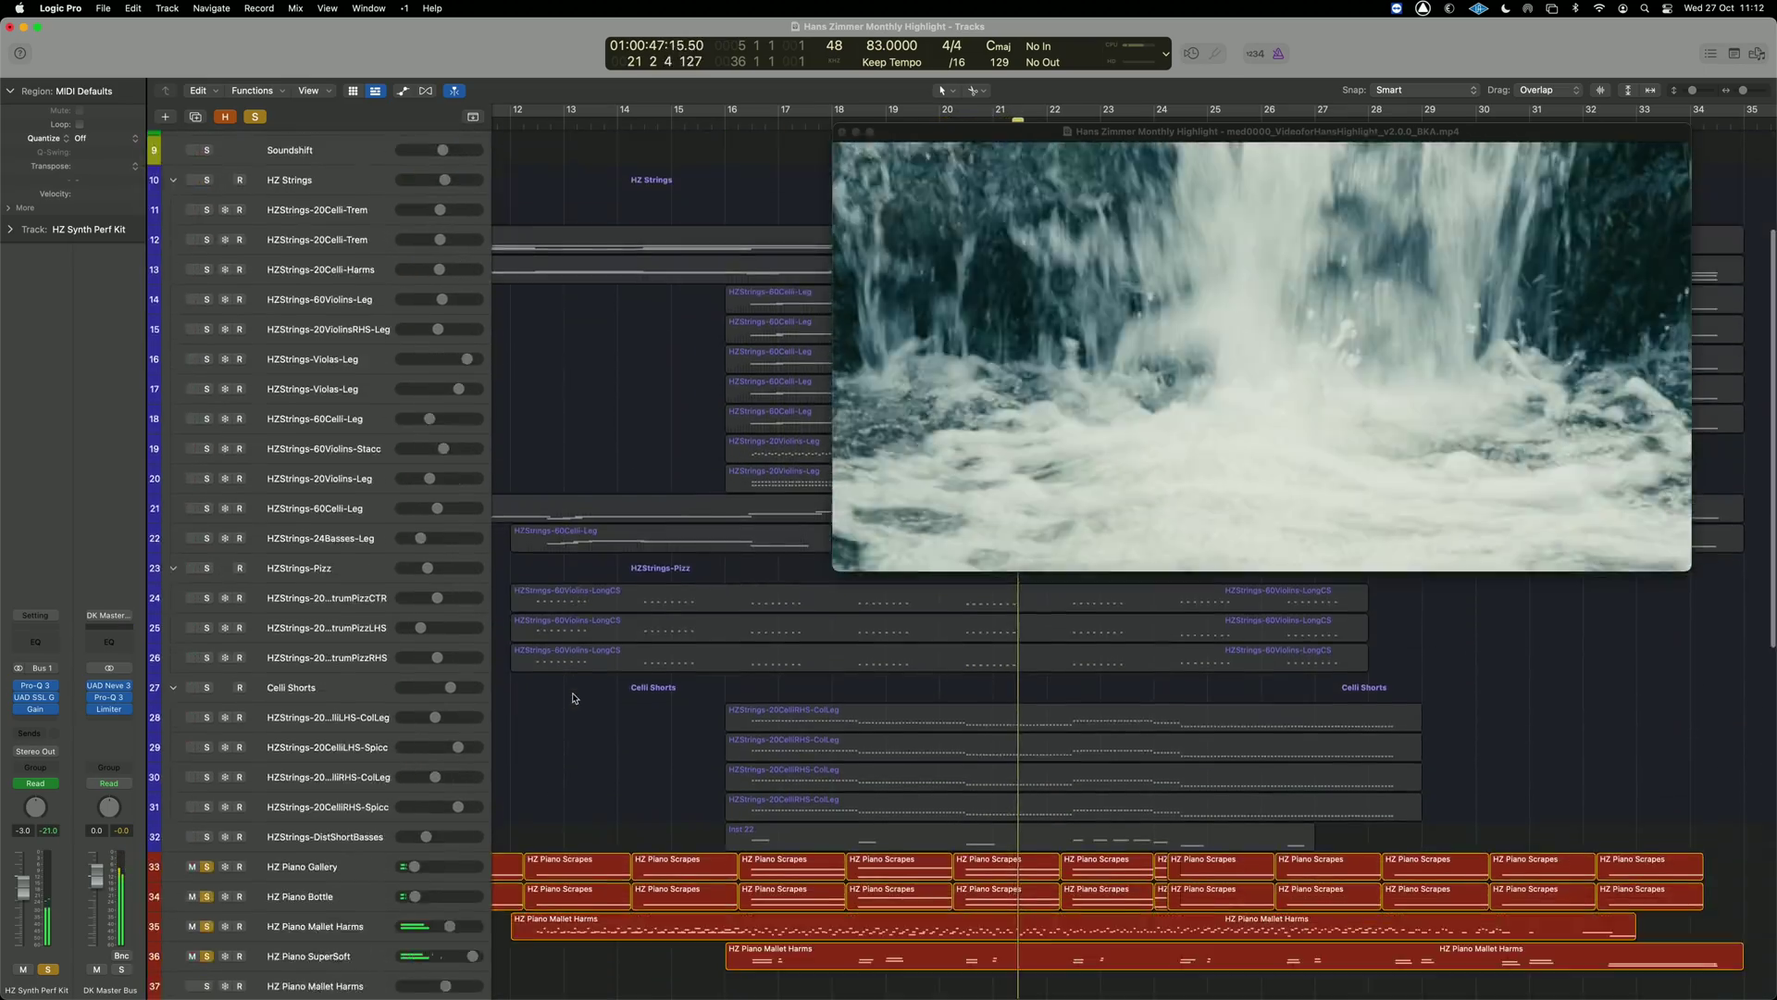
# Select the HZ Strings stack and its first HZStrings-20Celli-Trem track, and place the playhead in bar 5.
pyautogui.hscroll(5, 629, 718)
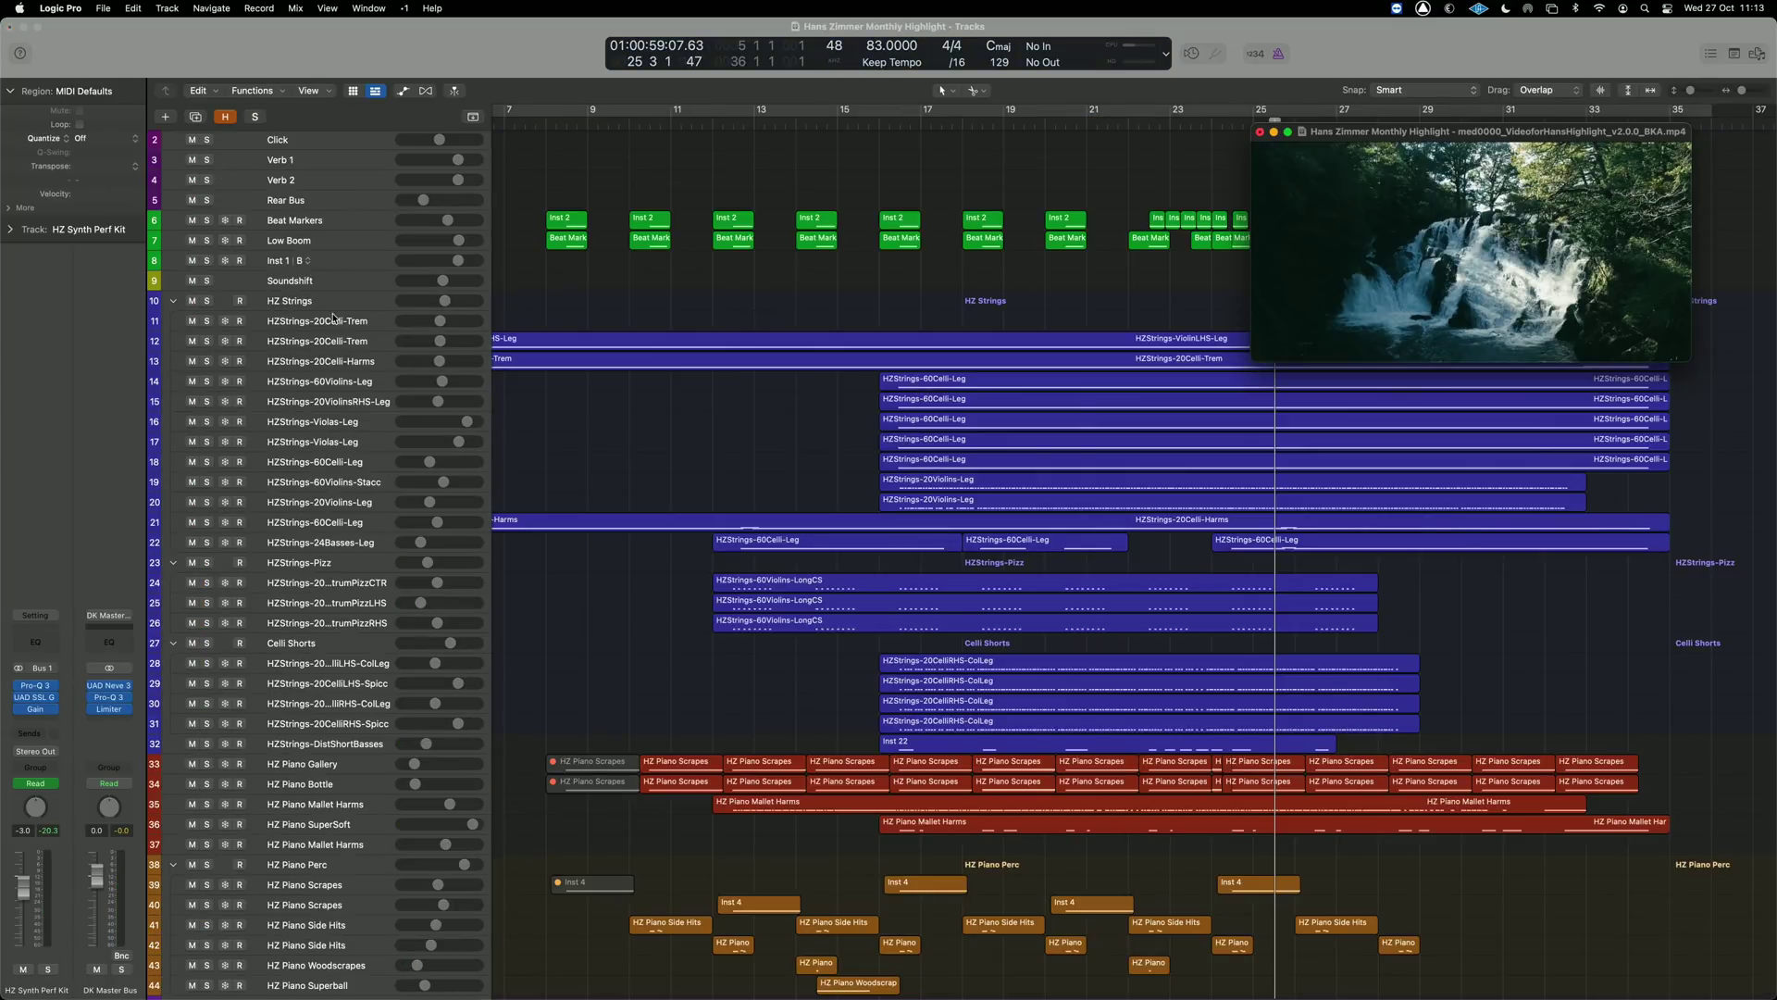
pyautogui.click(356, 309)
pyautogui.press('super+Down')
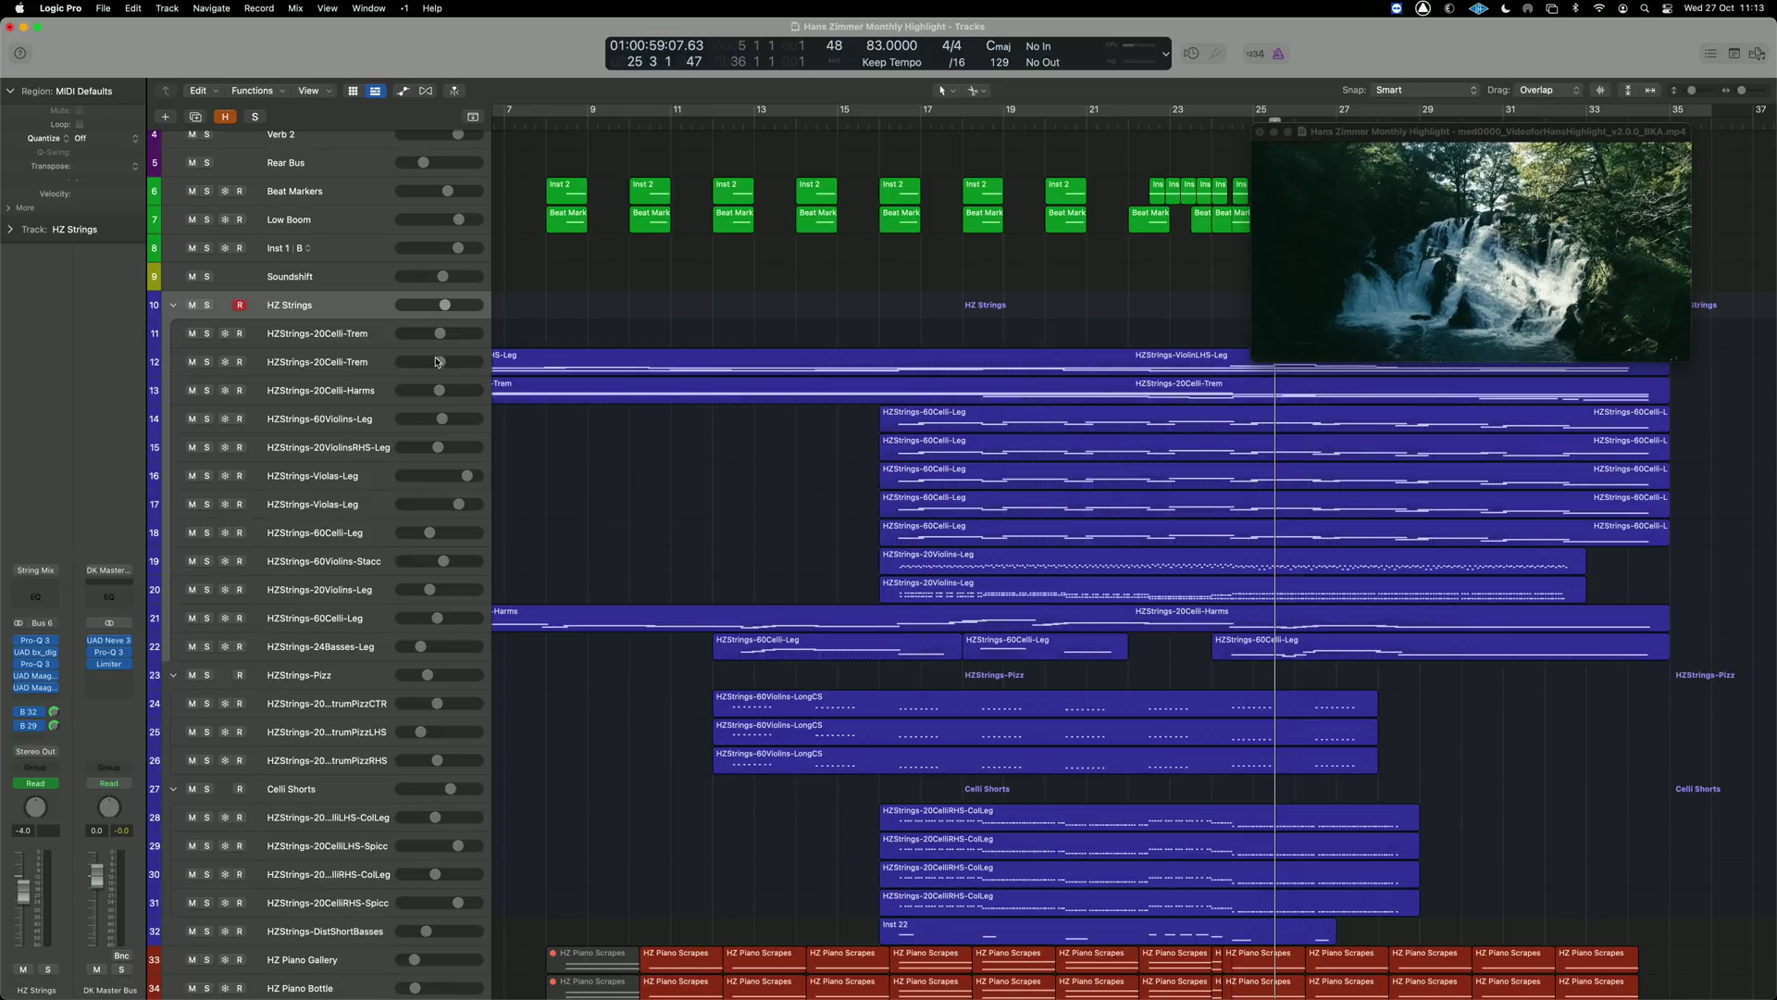
pyautogui.click(328, 339)
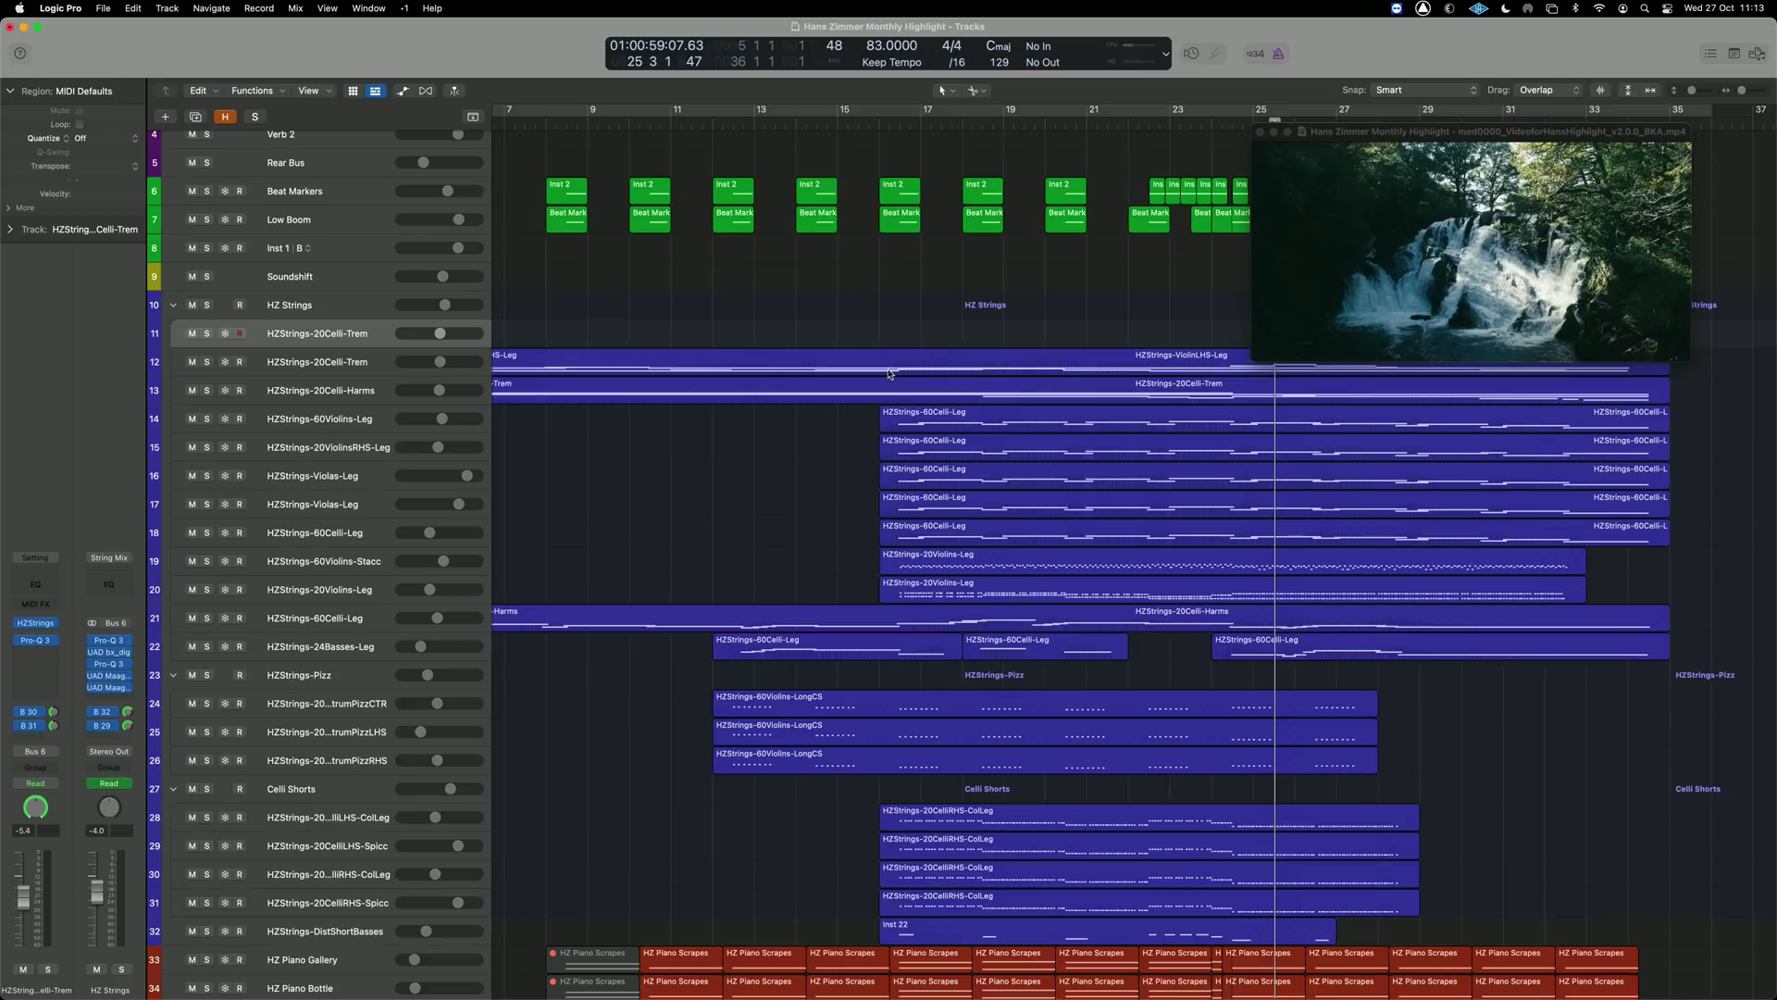
pyautogui.hscroll(-5, 889, 326)
pyautogui.click(577, 327)
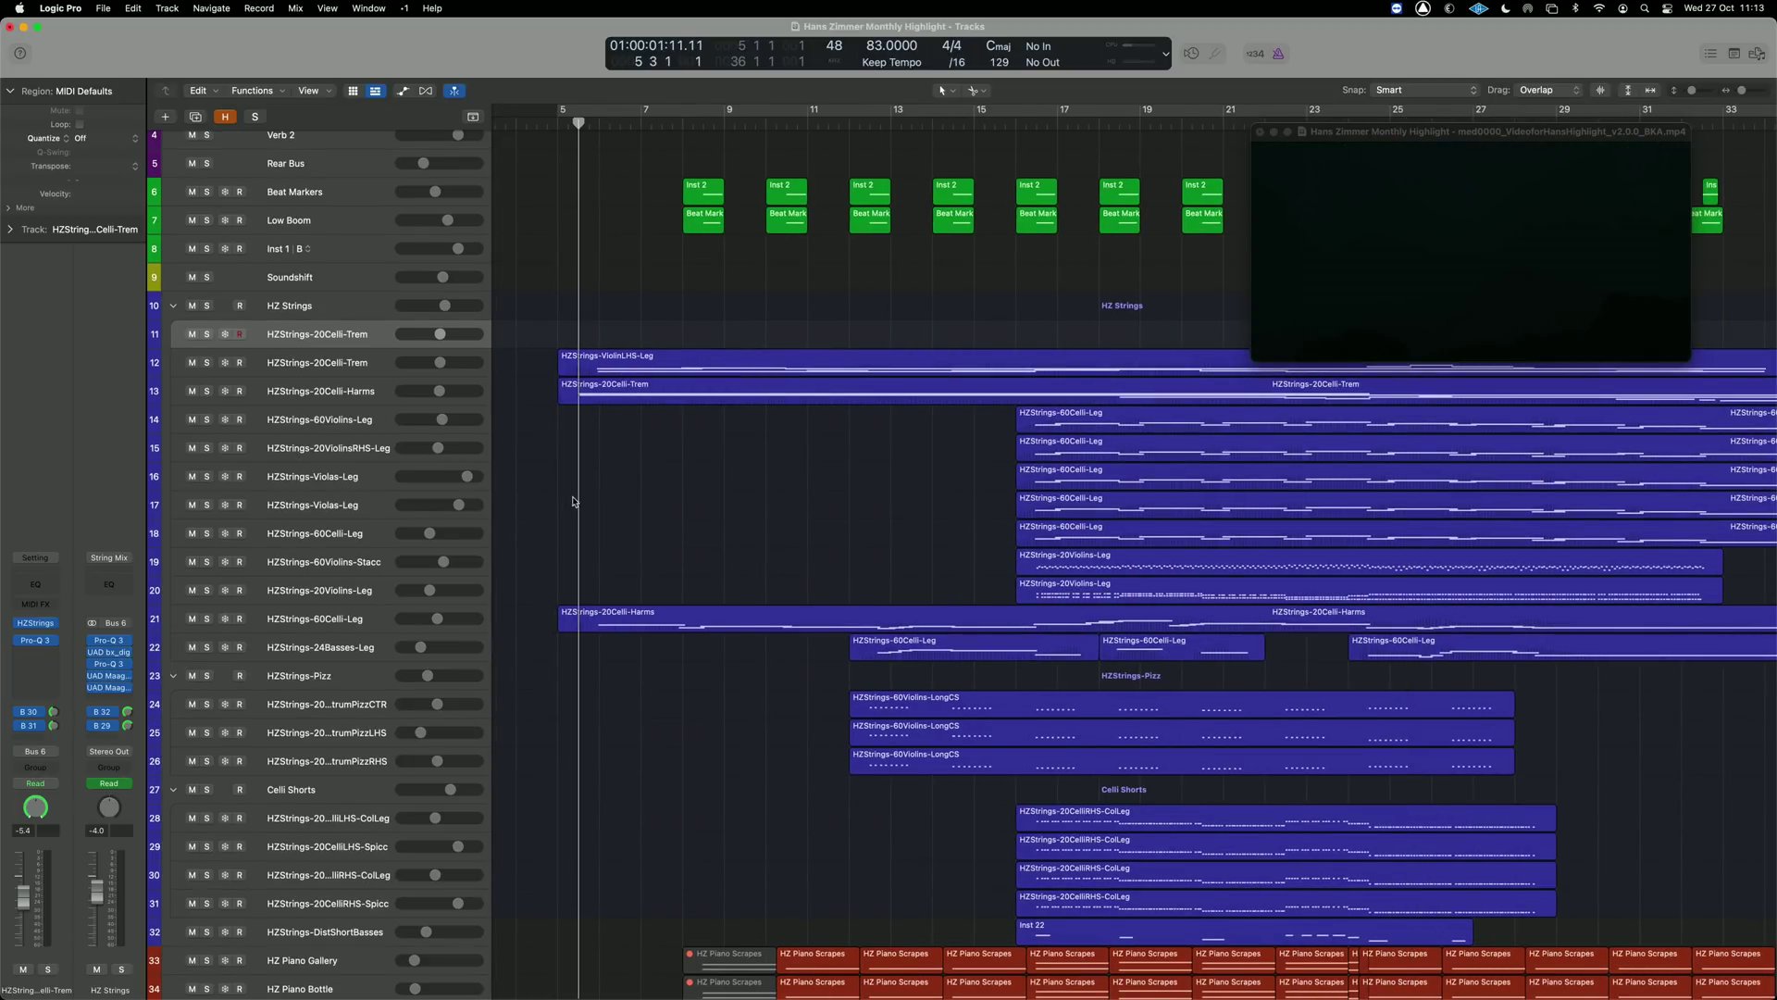
# Play the three long string regions on tracks 12, 13 and 21 in solo, then clear the region selection.
pyautogui.hscroll(2, 995, 721)
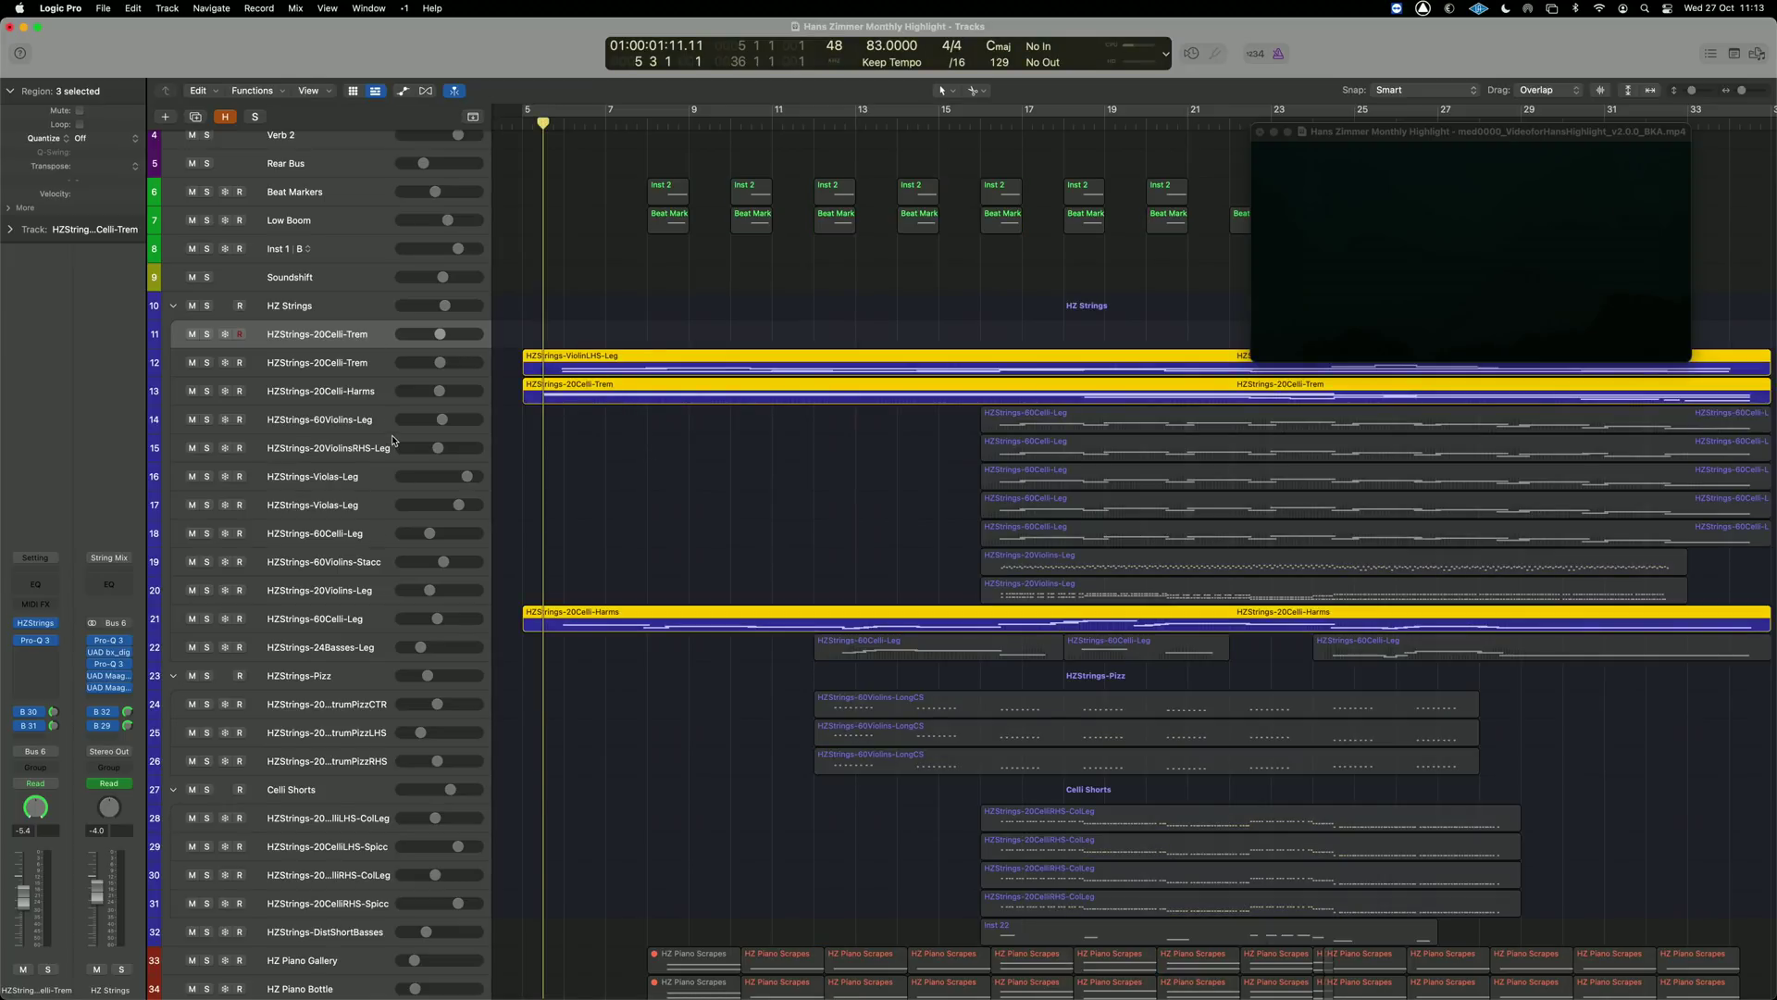
pyautogui.hotkey('shift', 'space')
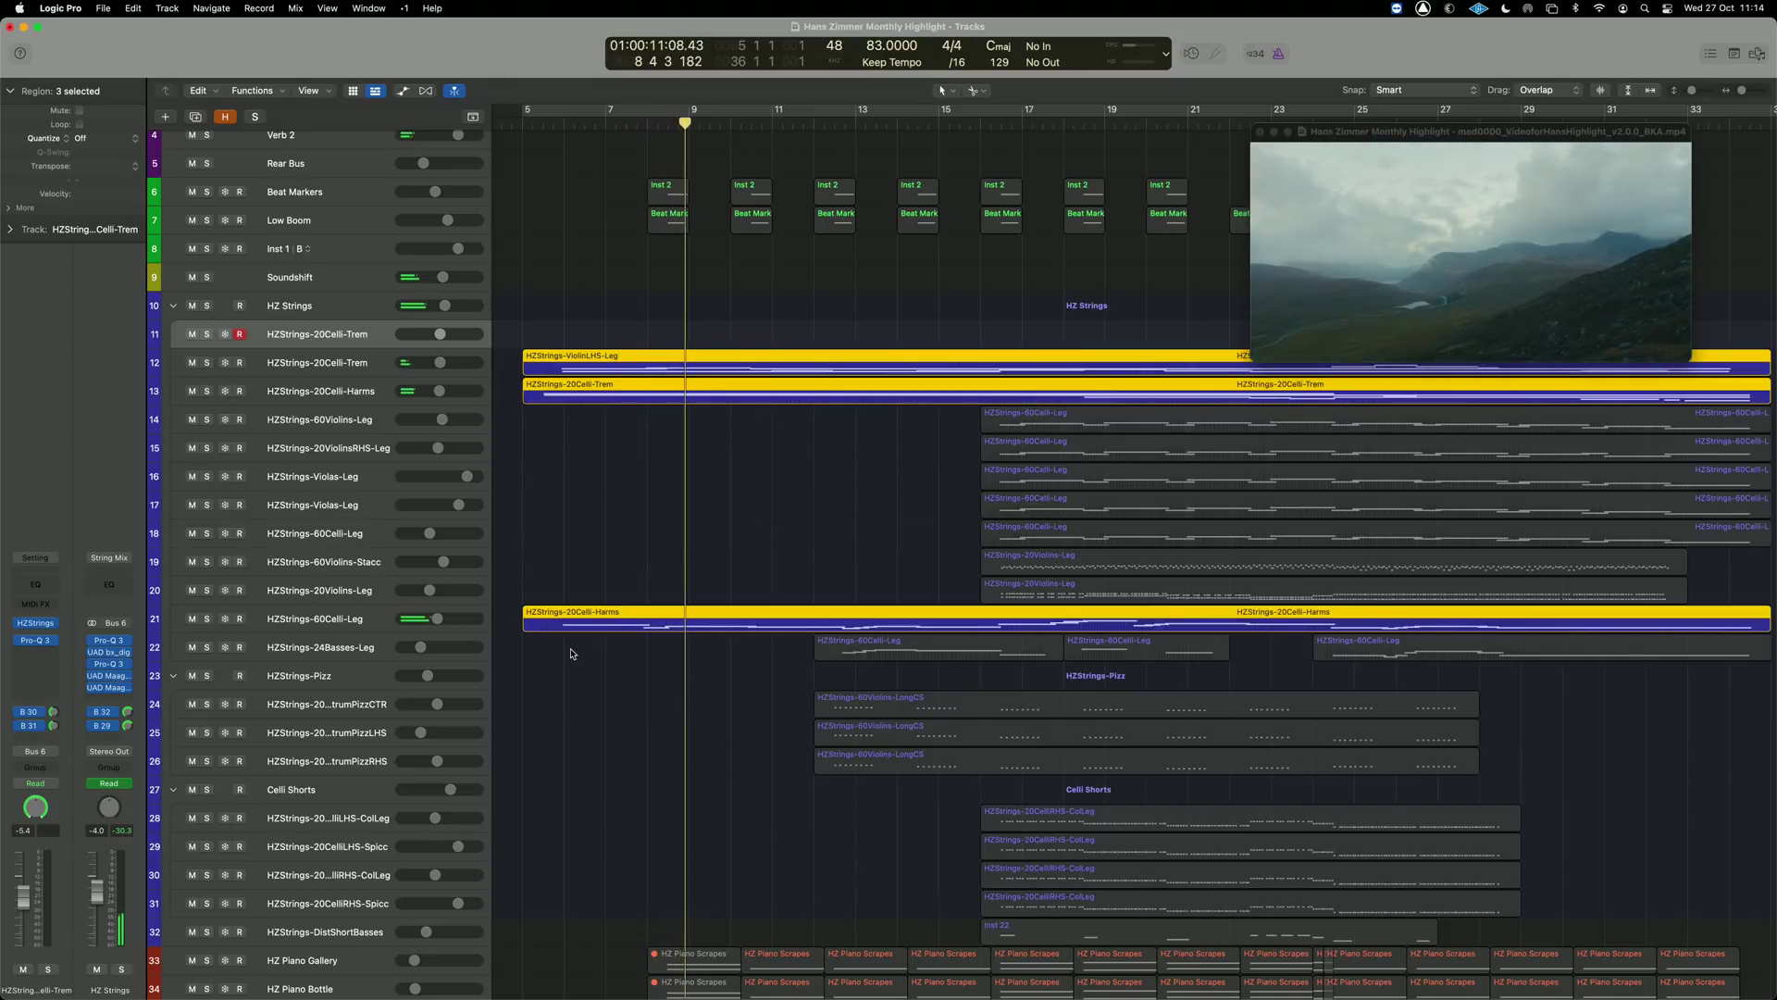
pyautogui.click(610, 445)
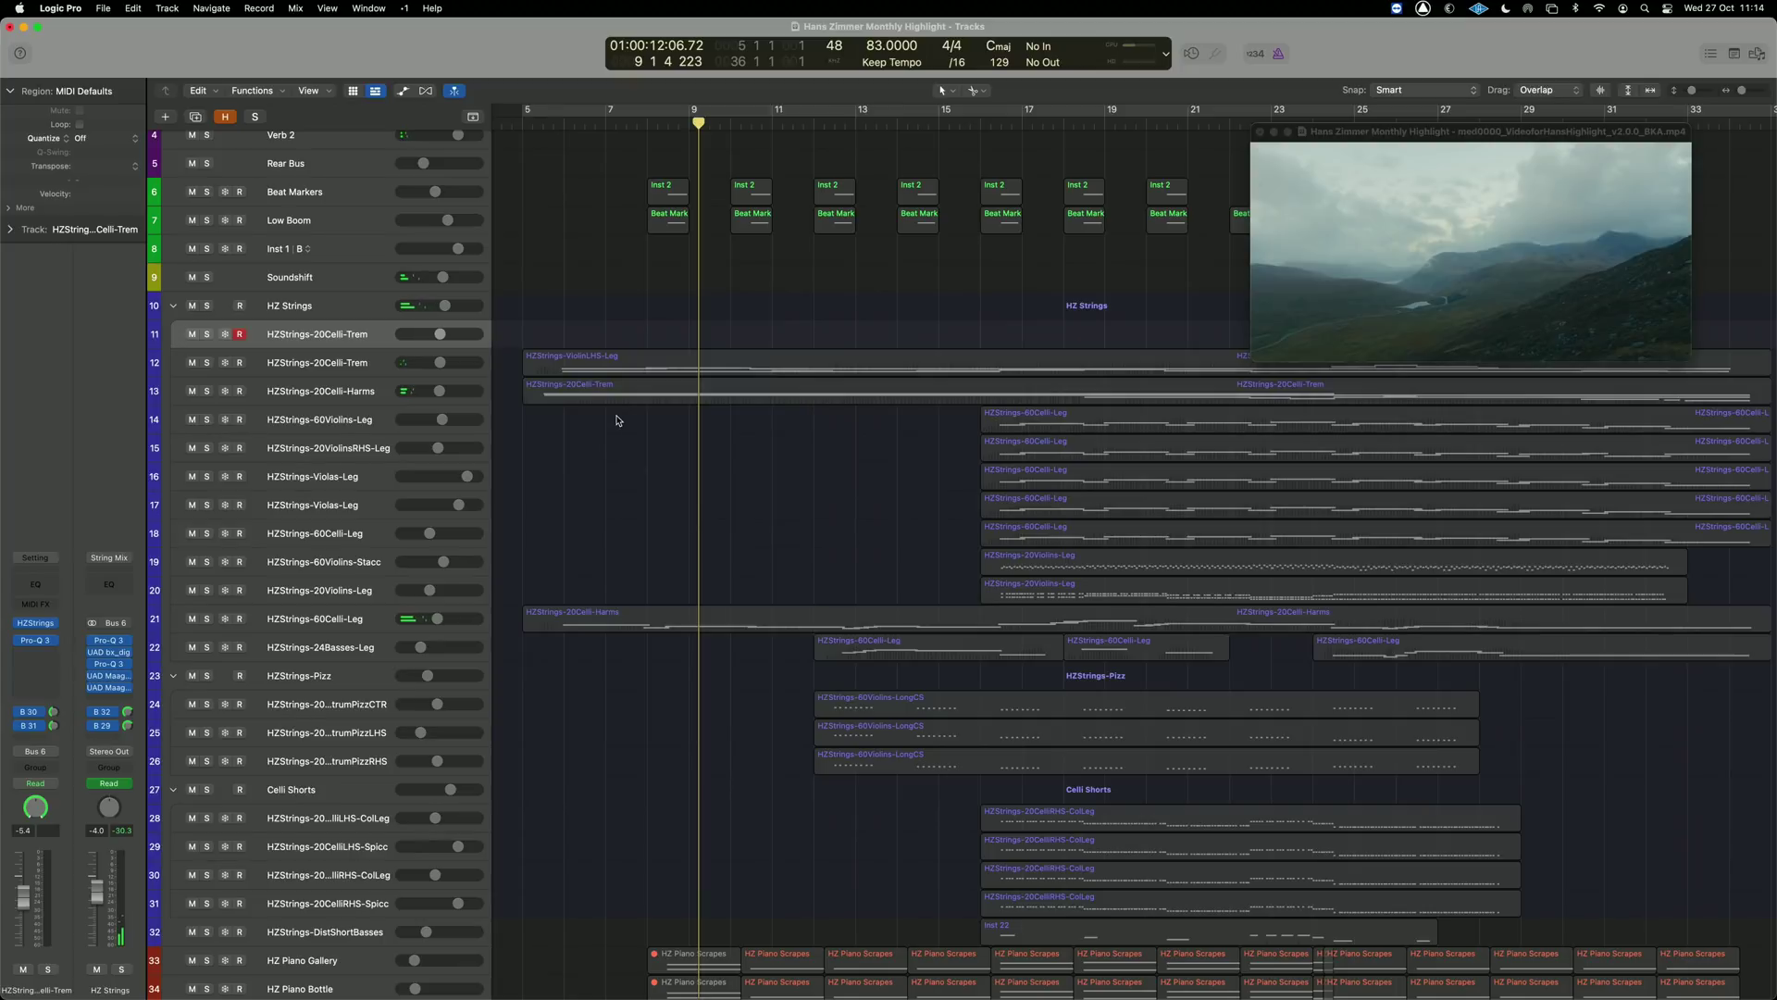
# Play only the regions on tracks 12 and 13, inspect the HZStrings patches of 20Celli-Harms and 20Celli-Trem, and close the plug-in.
pyautogui.moveTo(593, 521); pyautogui.dragTo(636, 379)
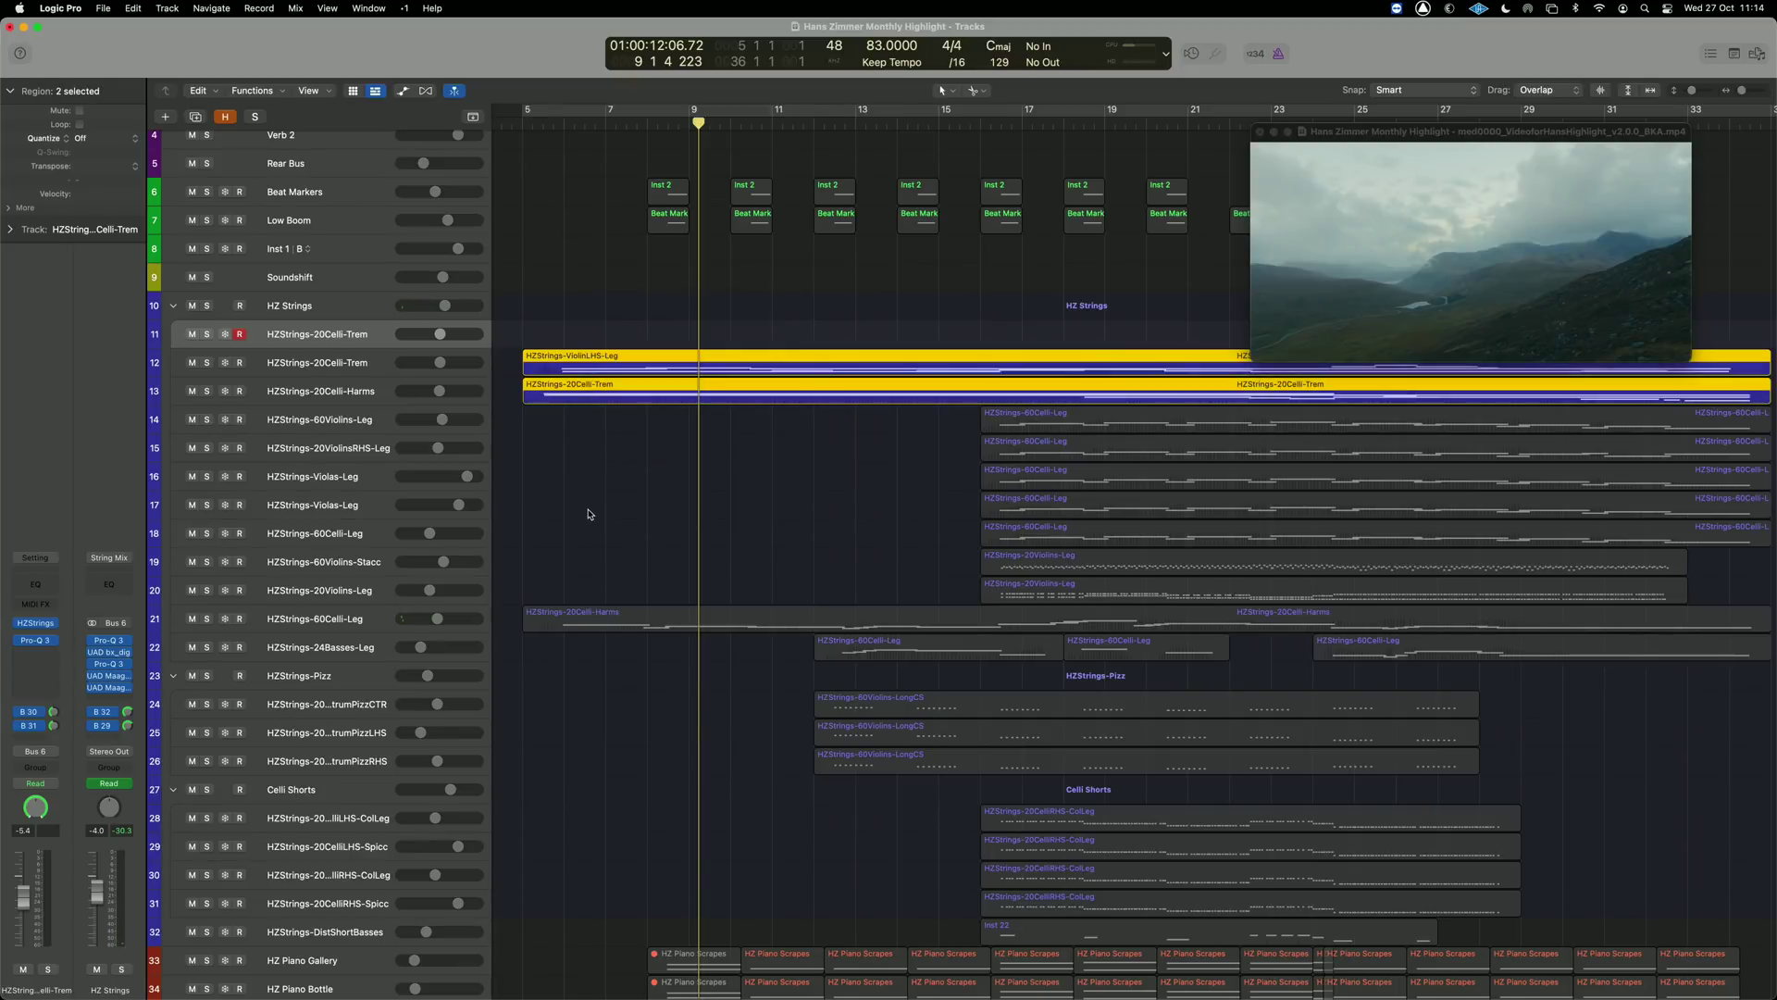
pyautogui.click(356, 395)
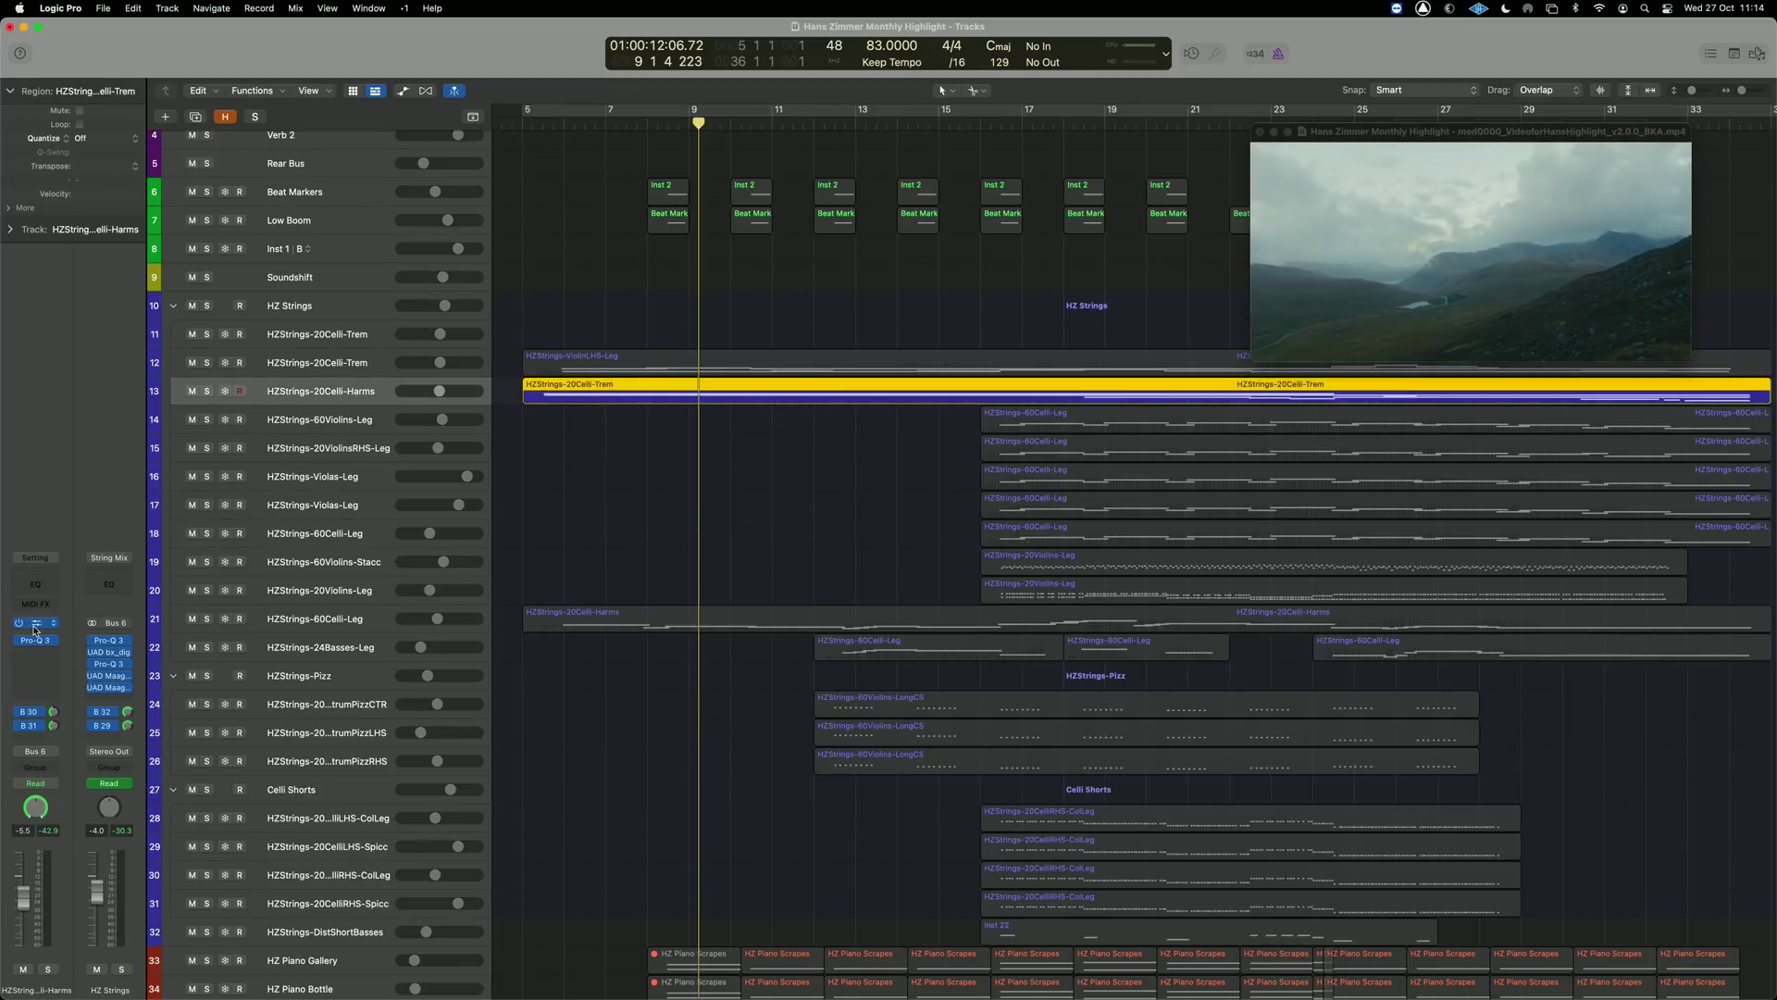
pyautogui.press('v')
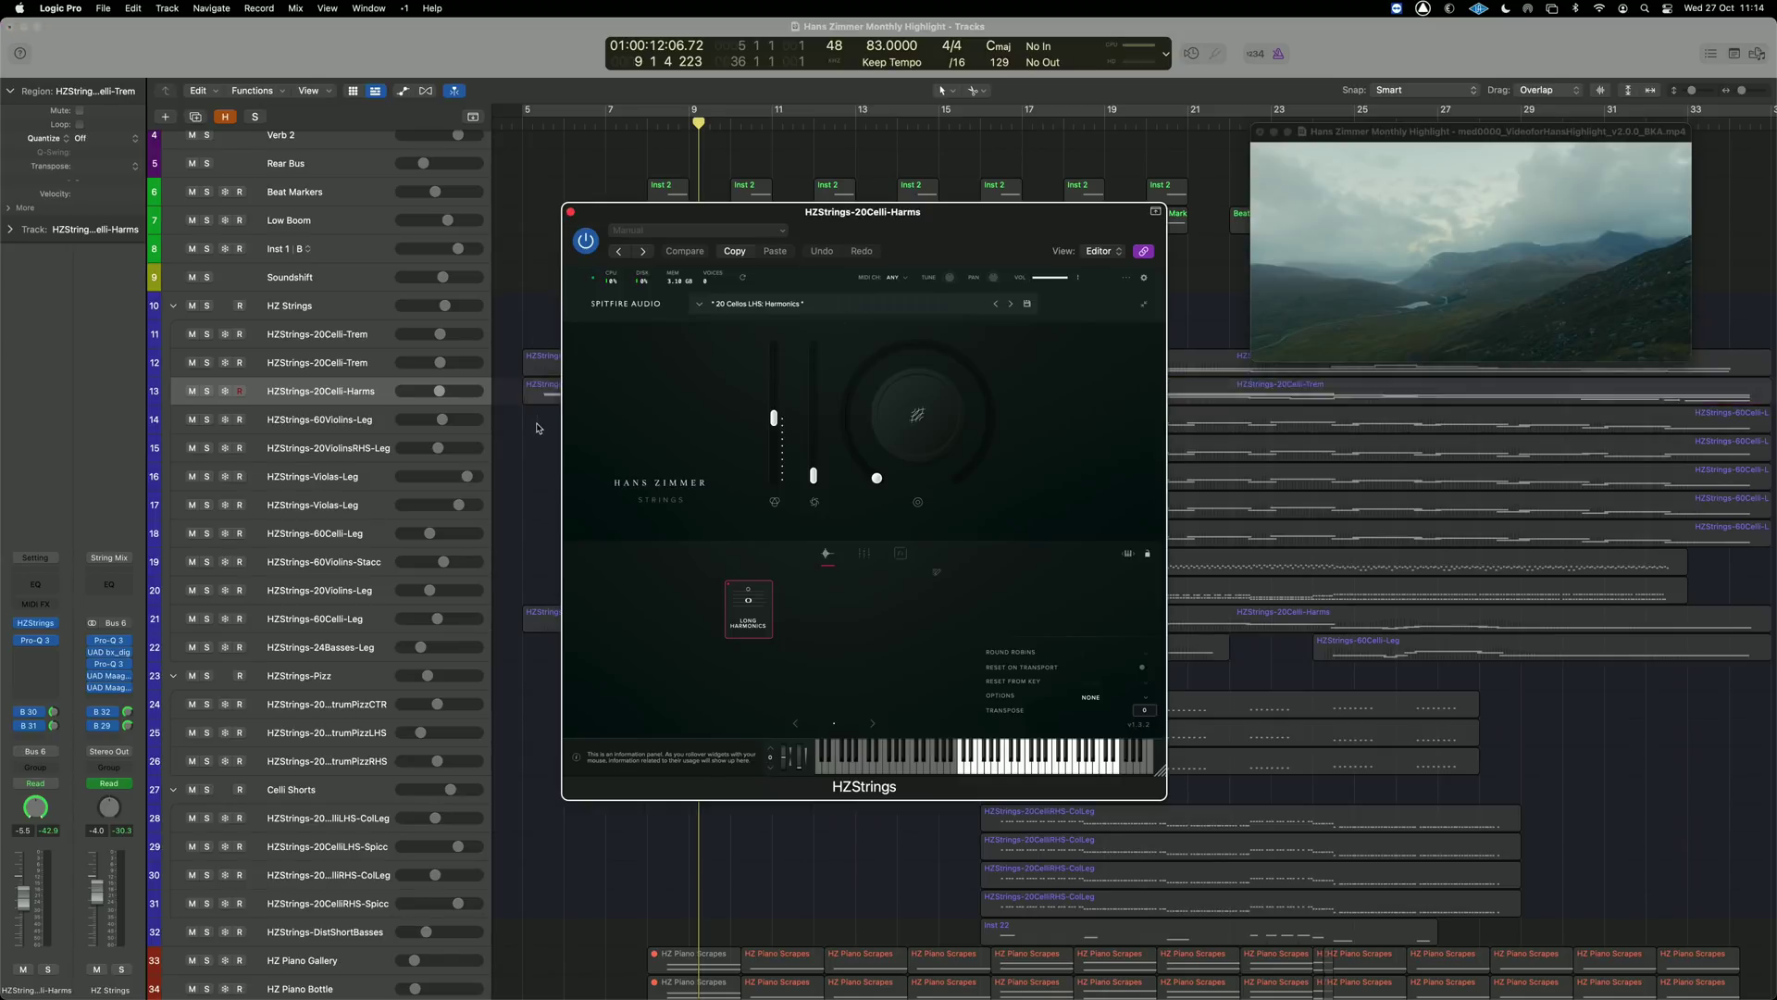
pyautogui.moveTo(540, 339); pyautogui.dragTo(543, 426)
pyautogui.hotkey('shift', 'Return')
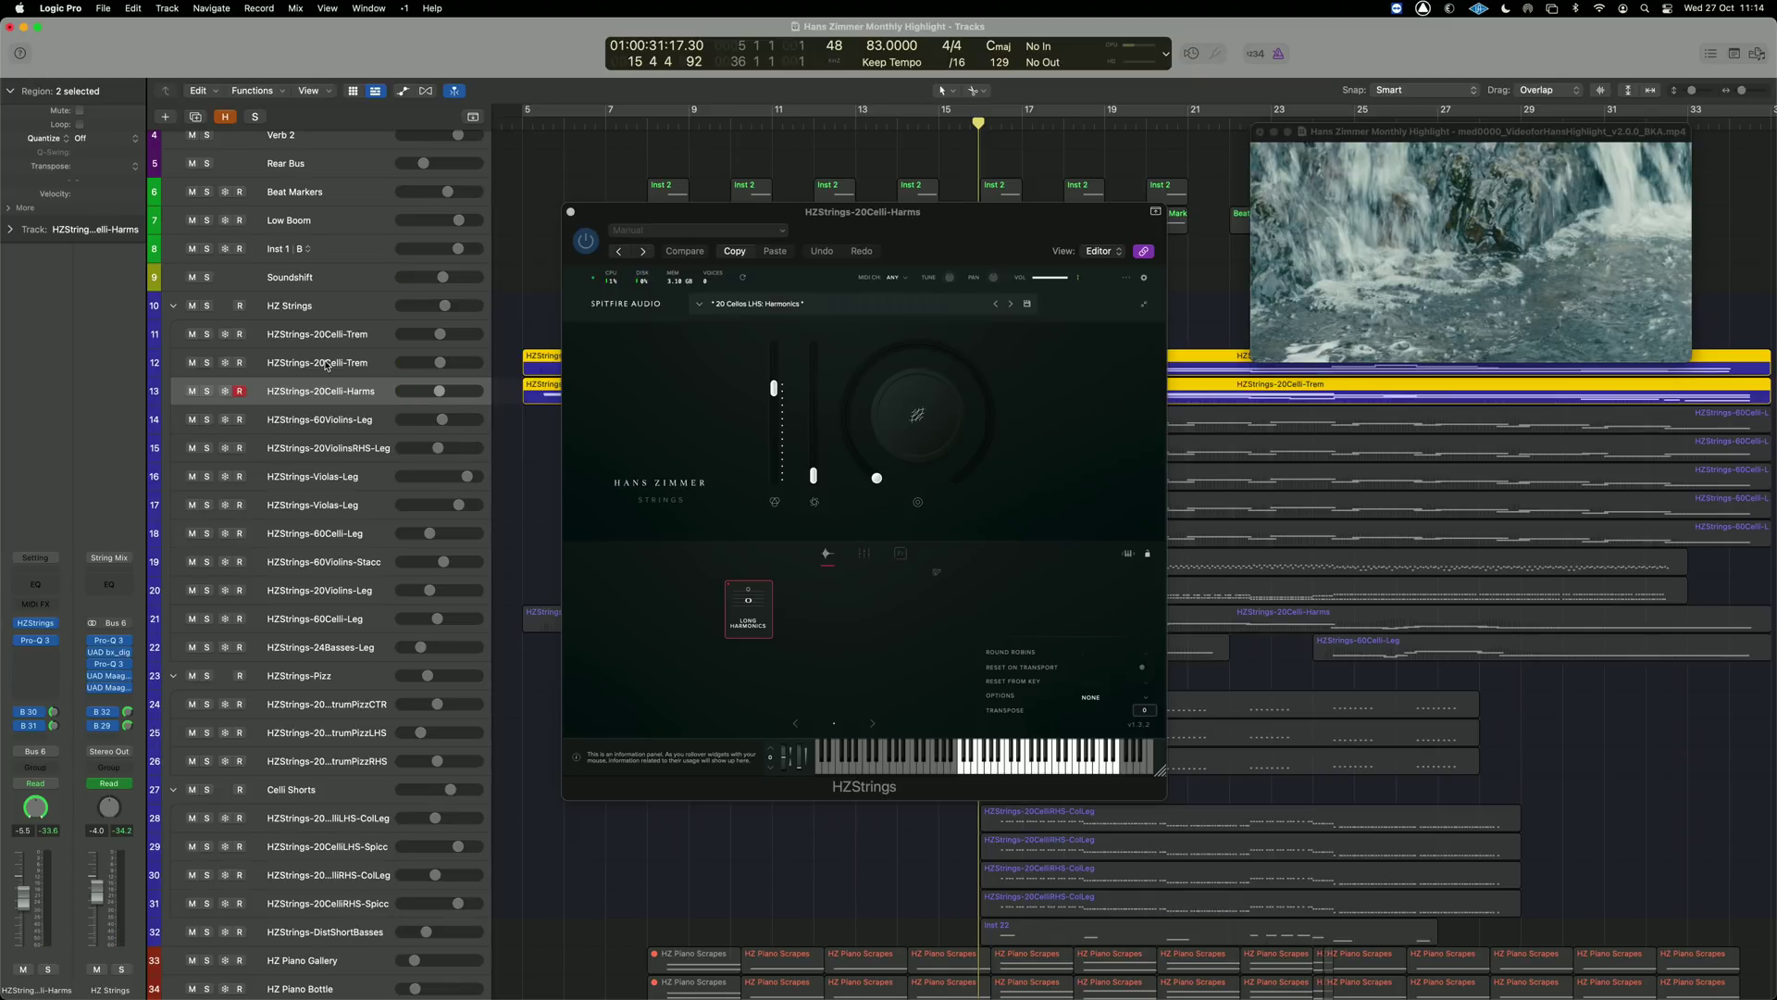
pyautogui.click(326, 366)
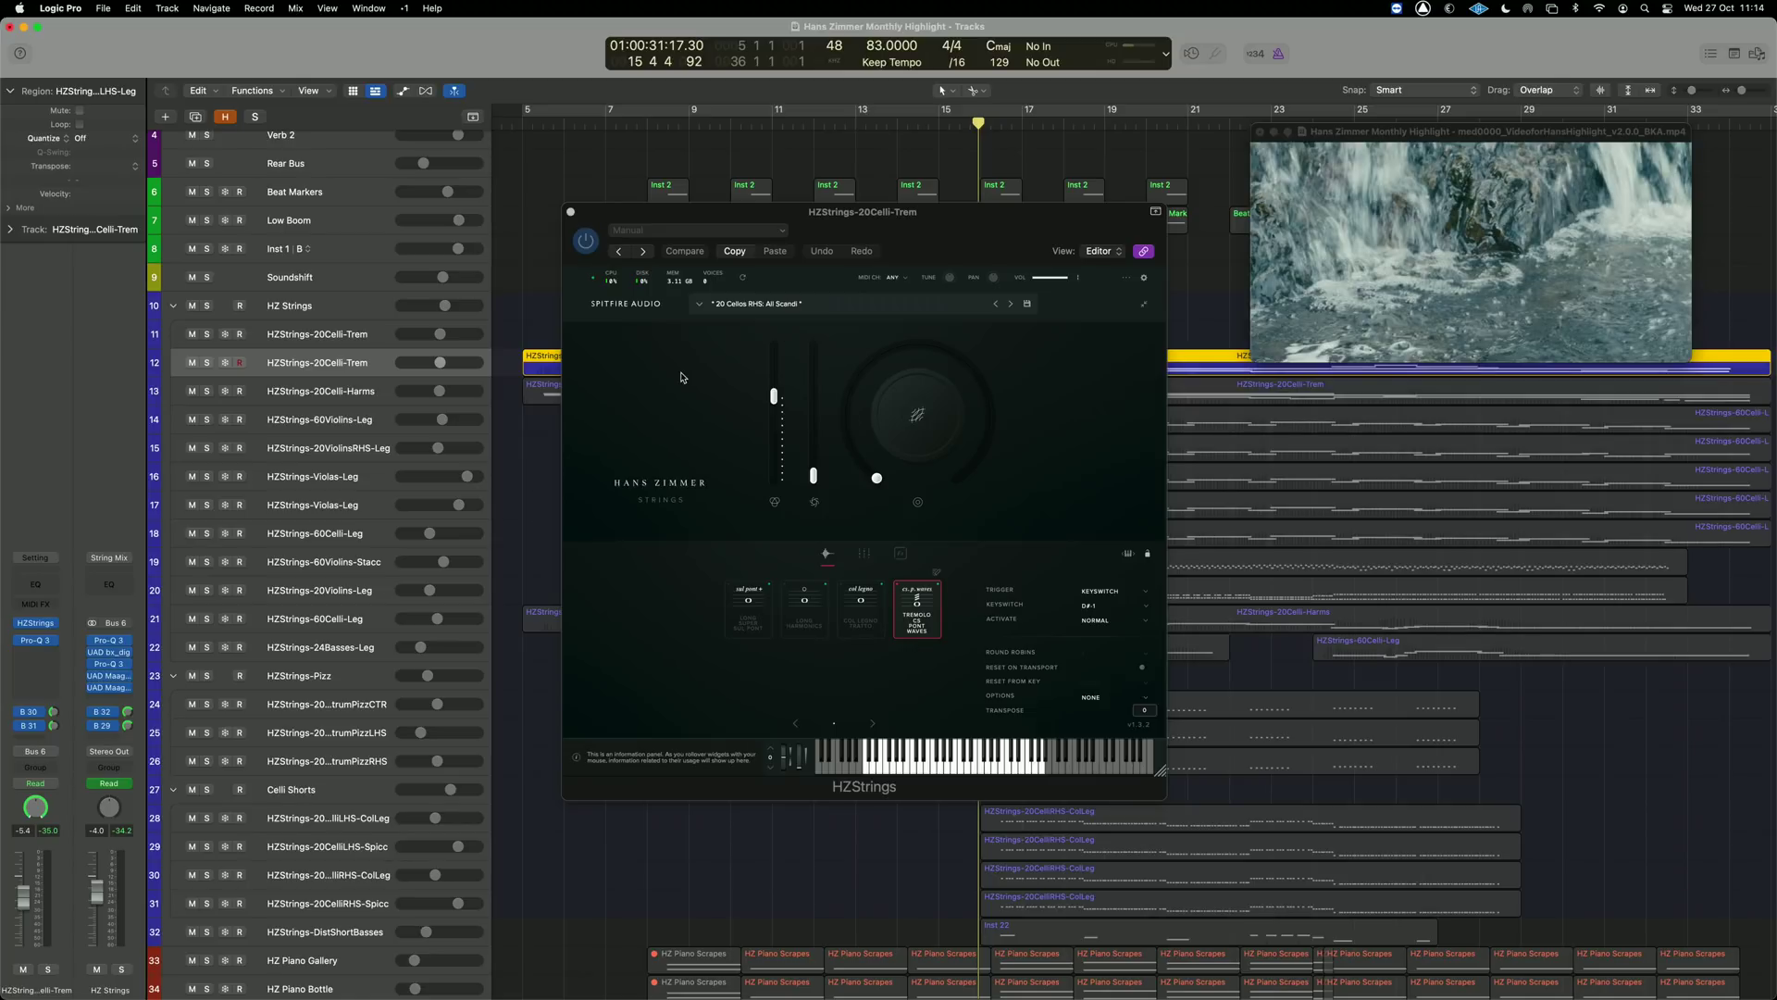
pyautogui.click(570, 212)
# Enlarge the track rows, add the regions on tracks 13 and 21 to the selected track 12 region, and play all three from bar 5.
pyautogui.press('cmd+Down')
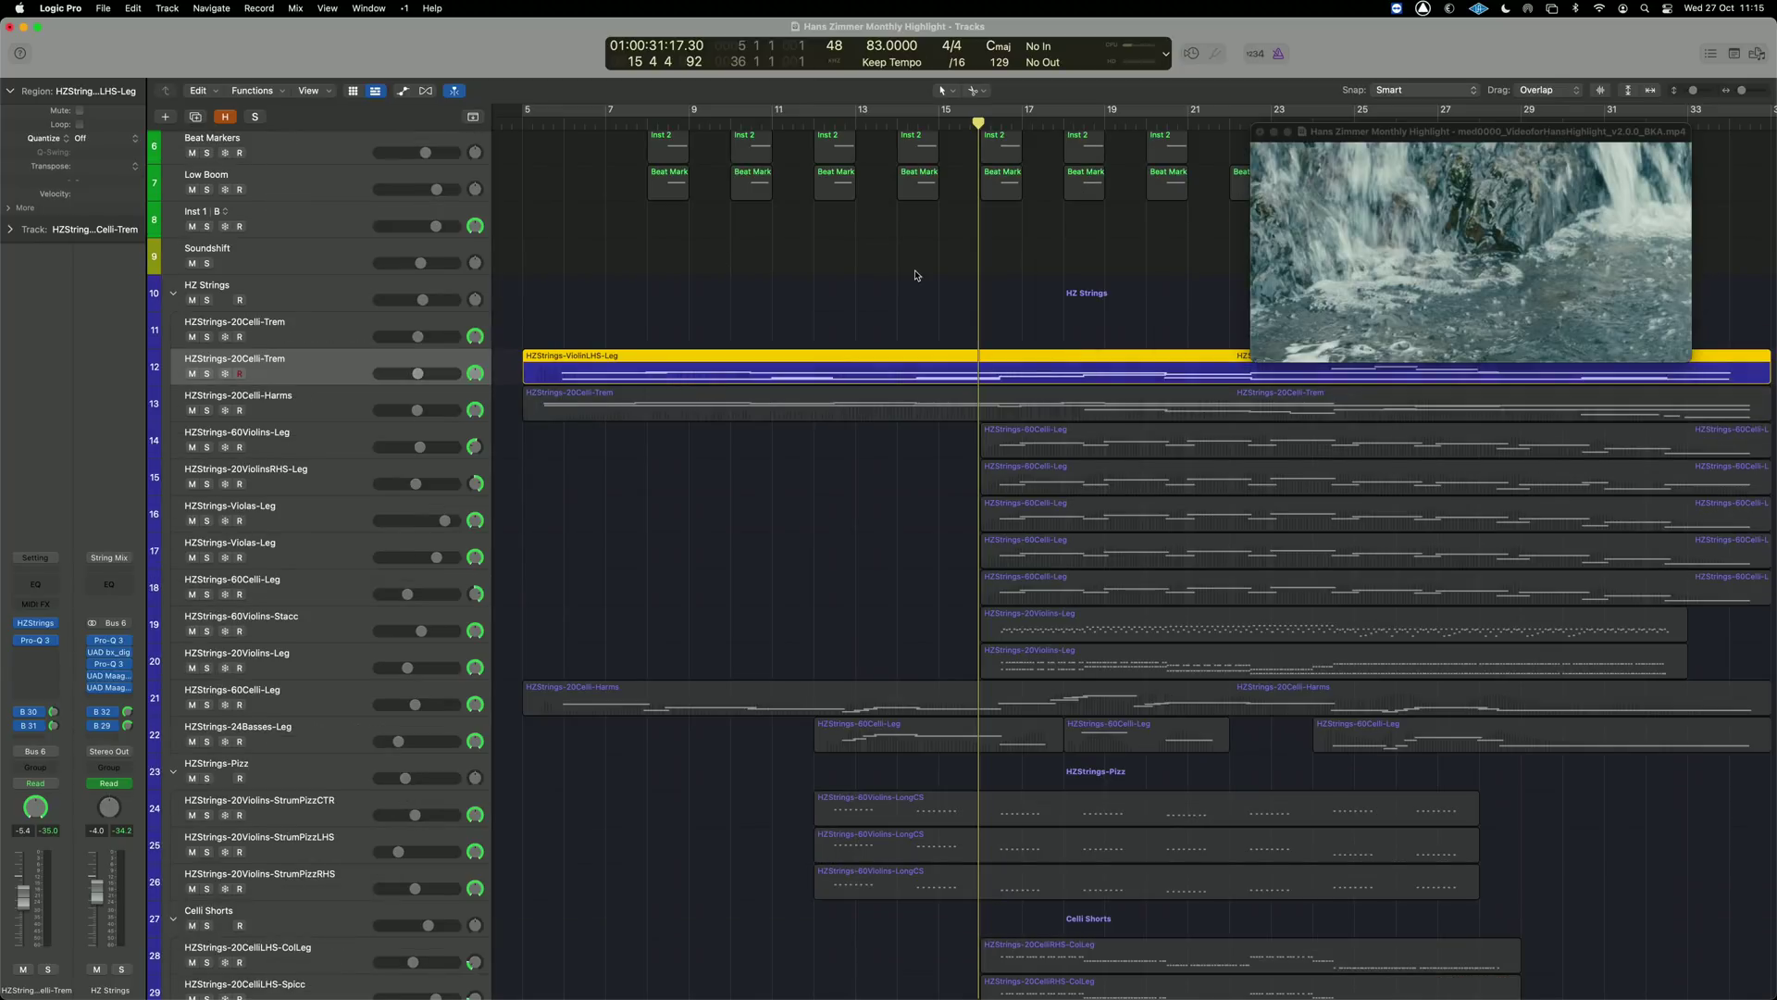
pyautogui.keyDown('shift'); pyautogui.click(912, 403); pyautogui.keyUp('shift')
pyautogui.keyDown('shift'); pyautogui.click(920, 700); pyautogui.keyUp('shift')
pyautogui.press('space')
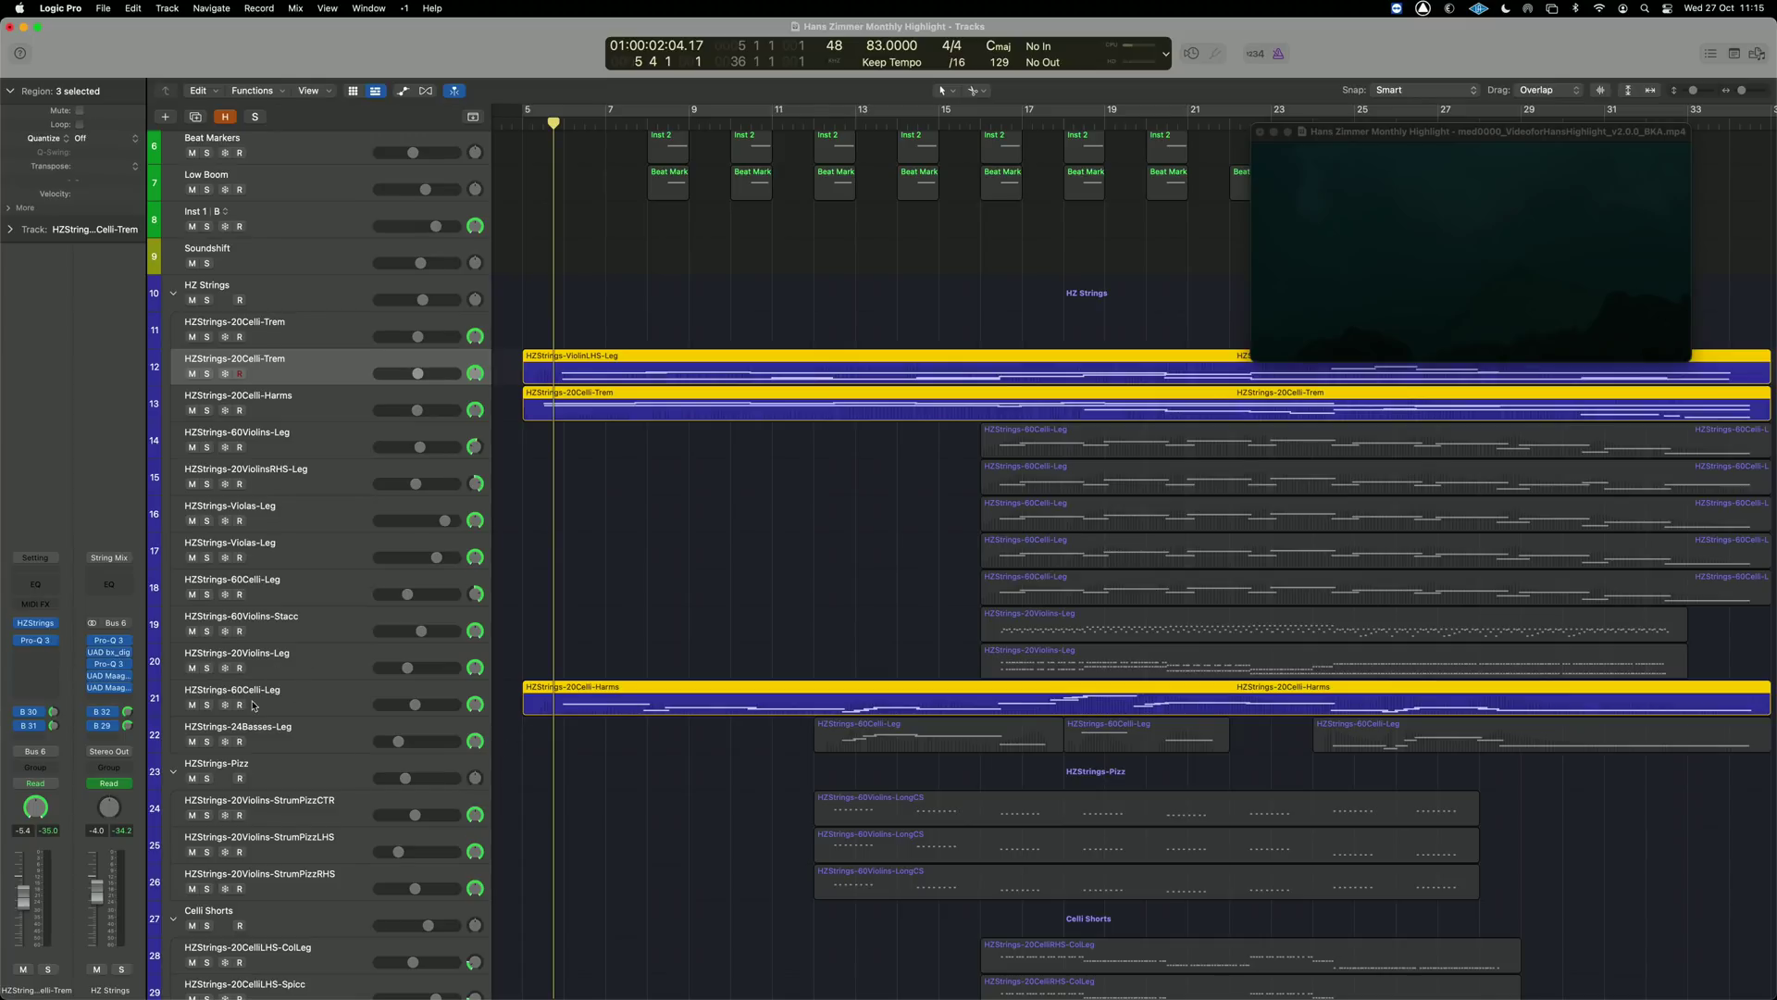
pyautogui.press('space')
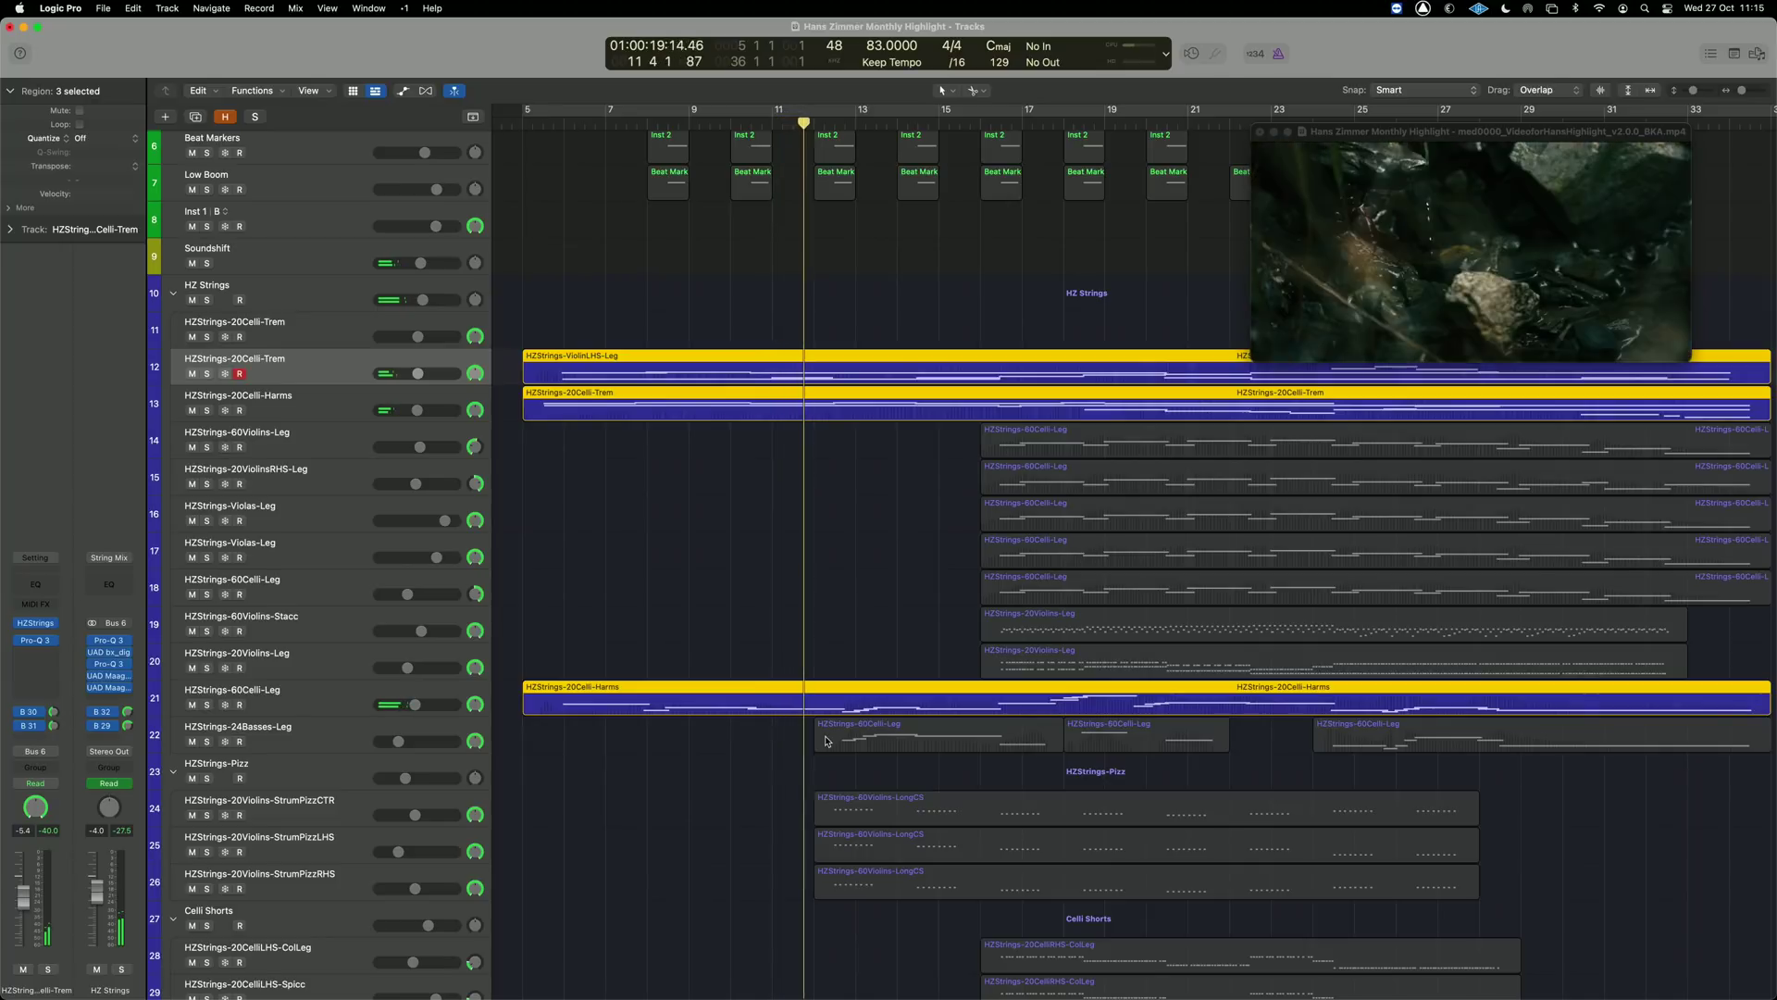
# Add the first HZStrings-24Basses-Leg region and the three HZStrings-Pizz regions to the soloed selection and play it.
pyautogui.keyDown('shift'); pyautogui.click(874, 738); pyautogui.keyUp('shift')
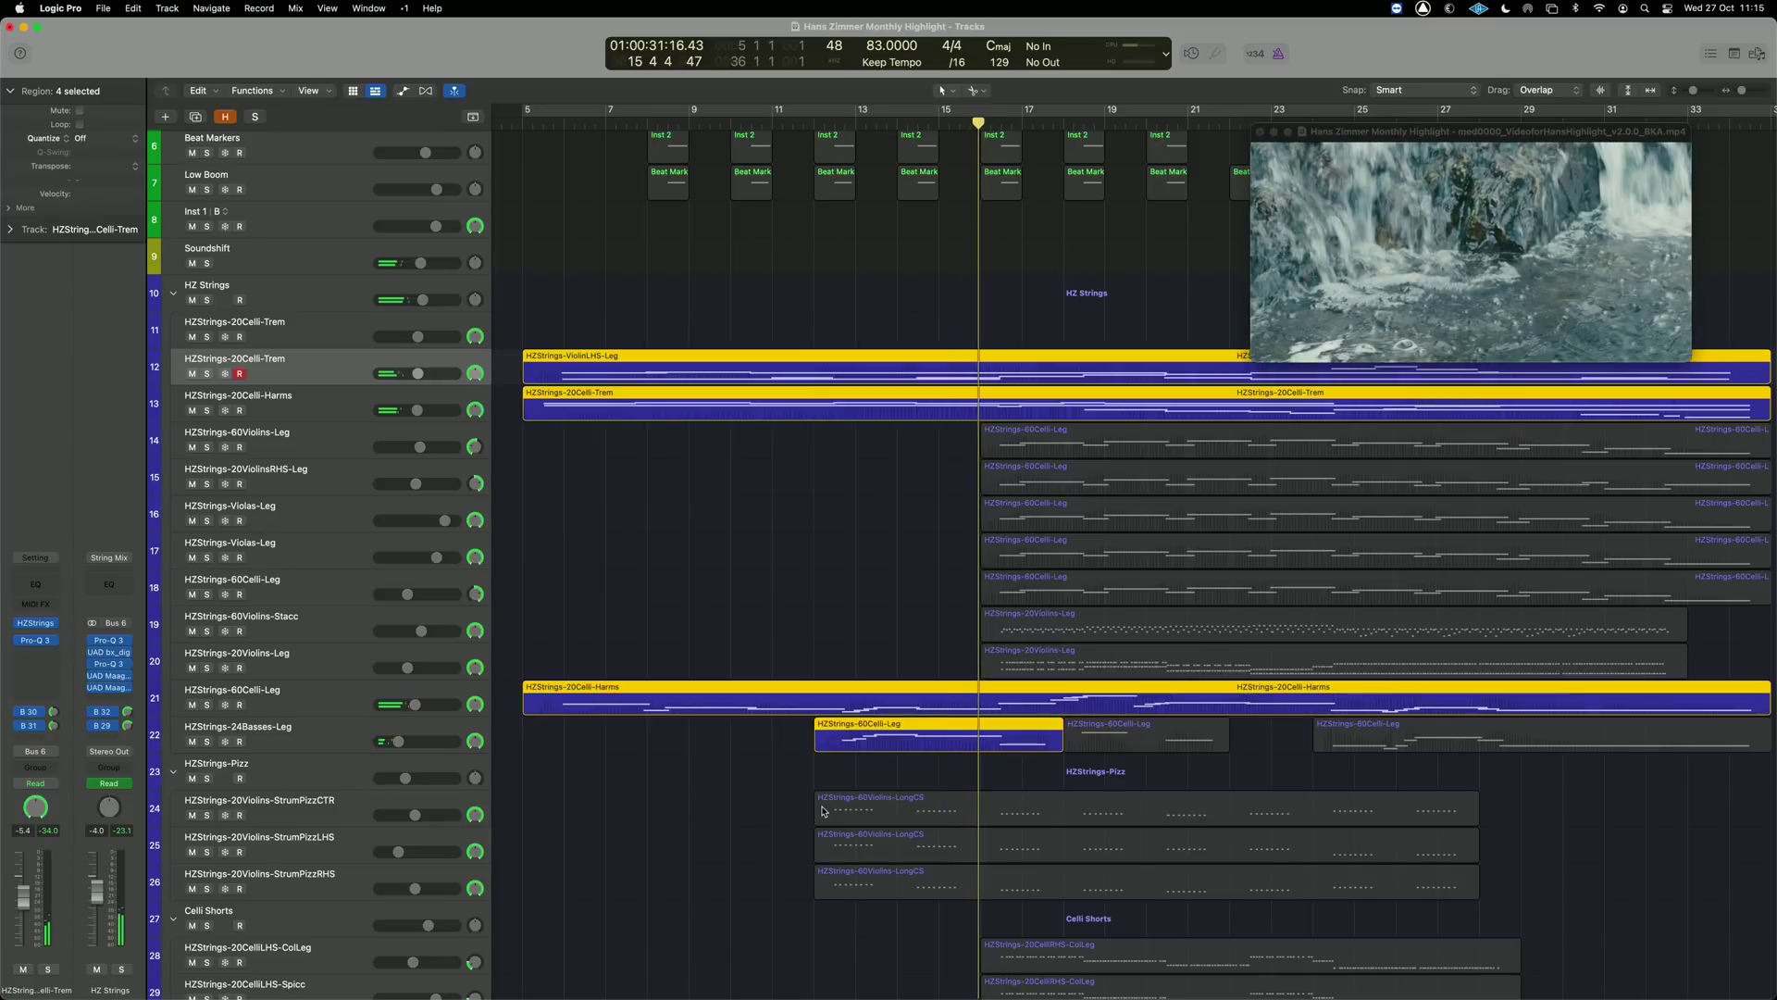
pyautogui.scroll(-3, 804, 834)
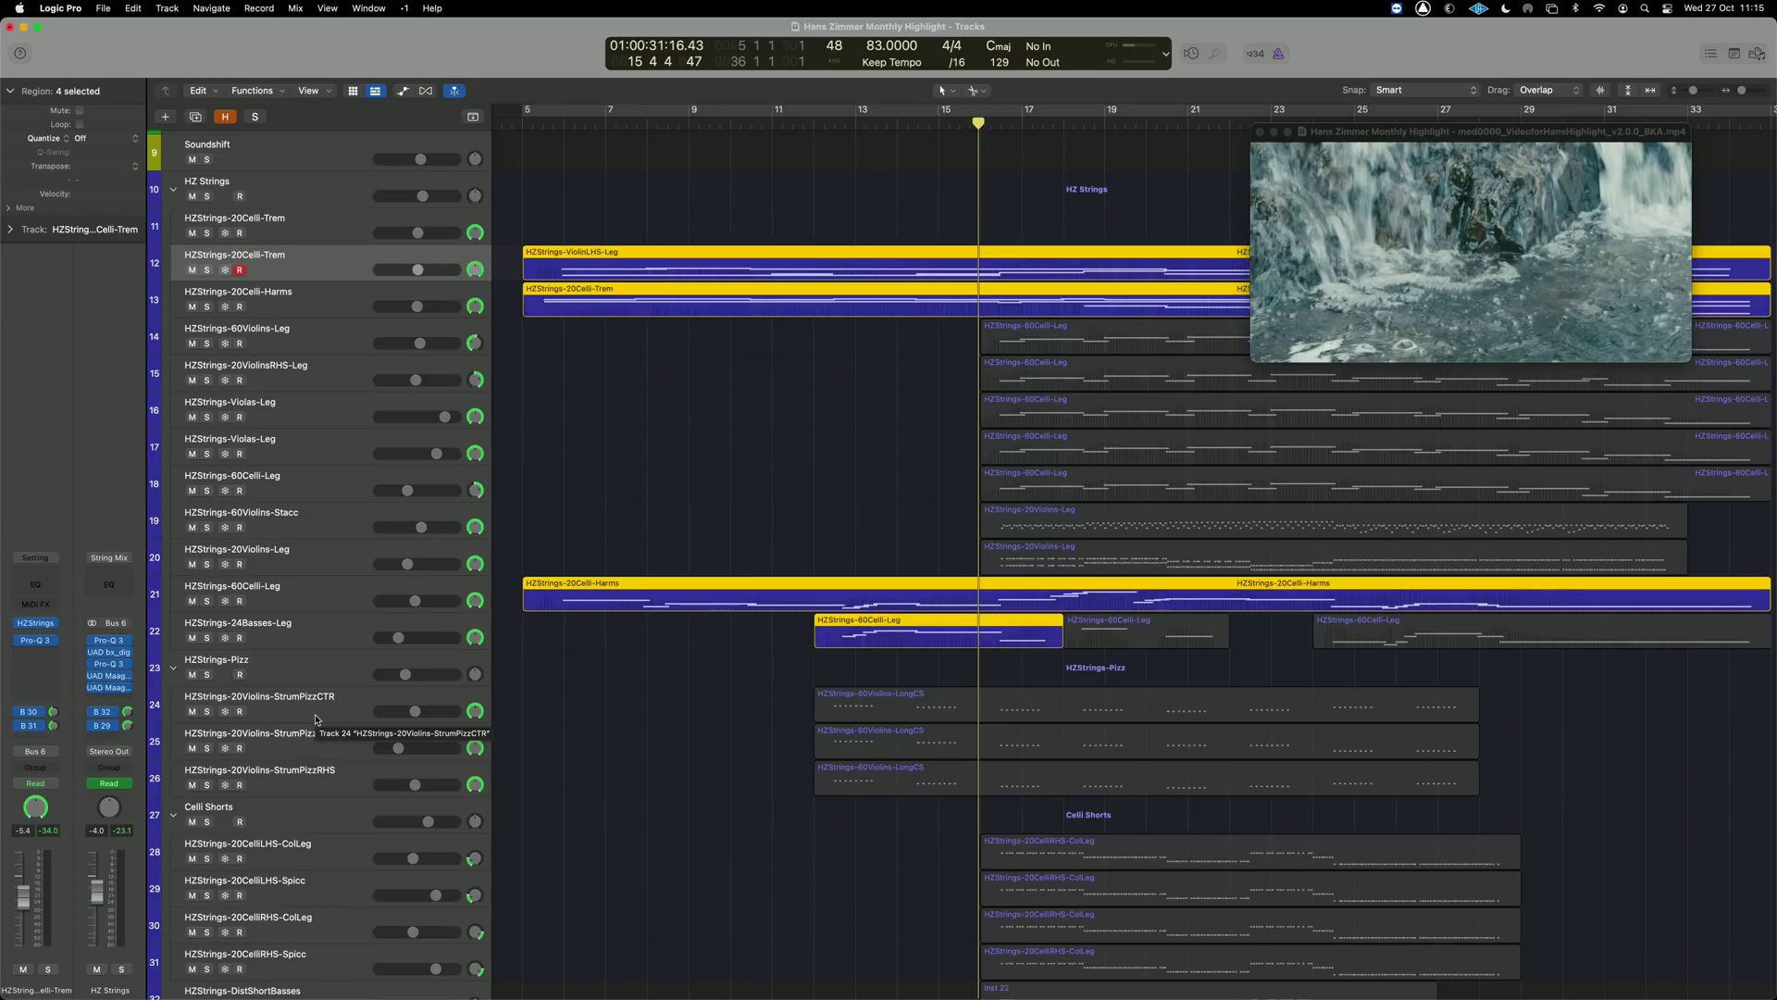
pyautogui.scroll(-1, 686, 752)
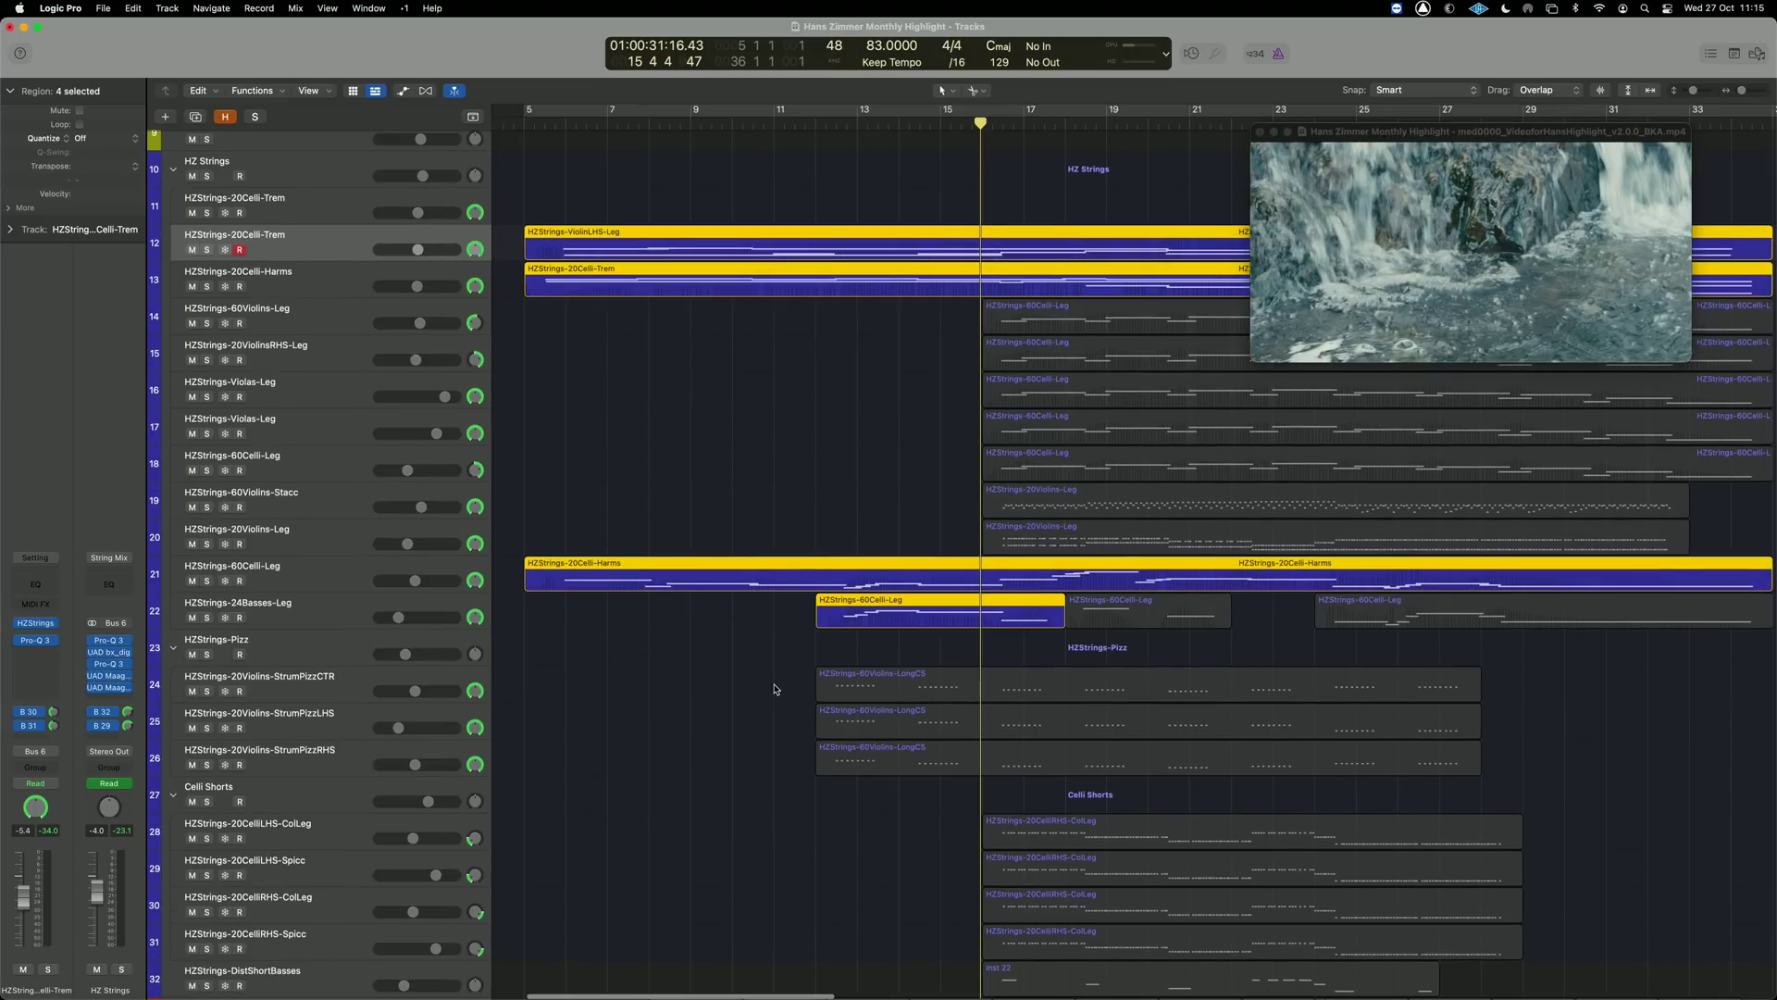
pyautogui.moveTo(776, 688); pyautogui.dragTo(865, 778)
pyautogui.hotkey('shift', 'Return')
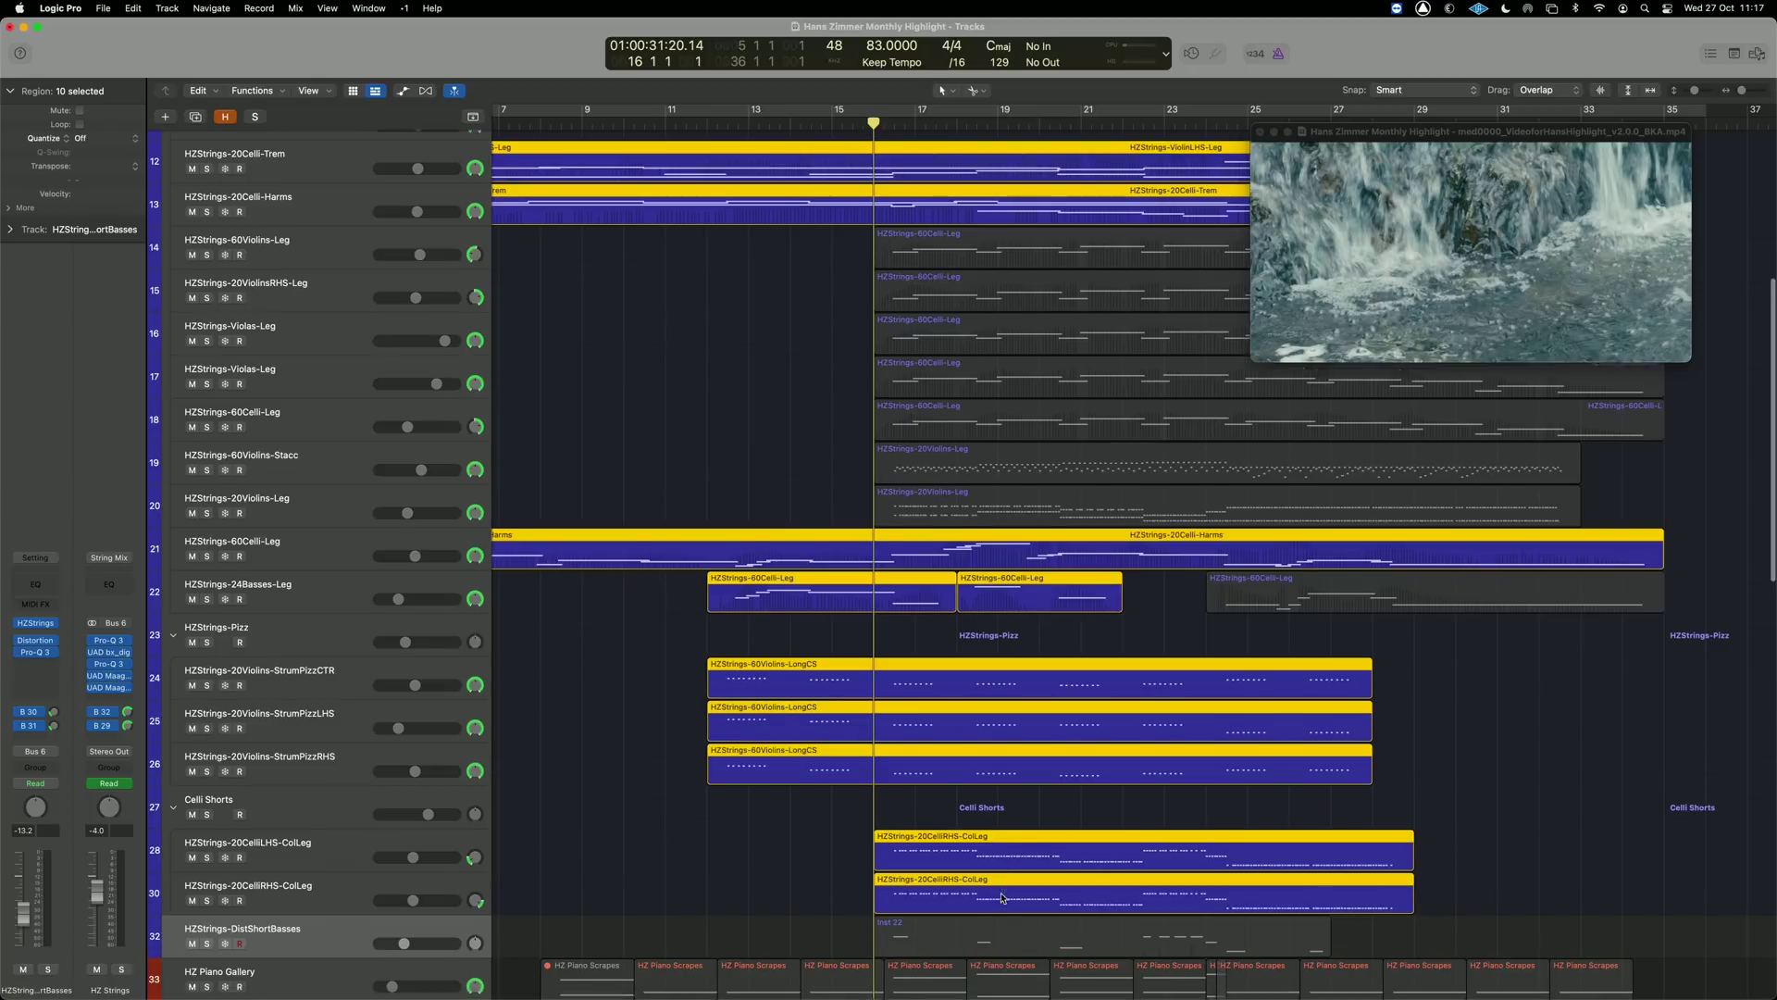
# Add the Inst 22 region on HZStrings-DistShortBasses to the soloed selection, play it, and raise that track's volume to -9.6.
pyautogui.scroll(-5, 1008, 851)
pyautogui.press('super+Right')
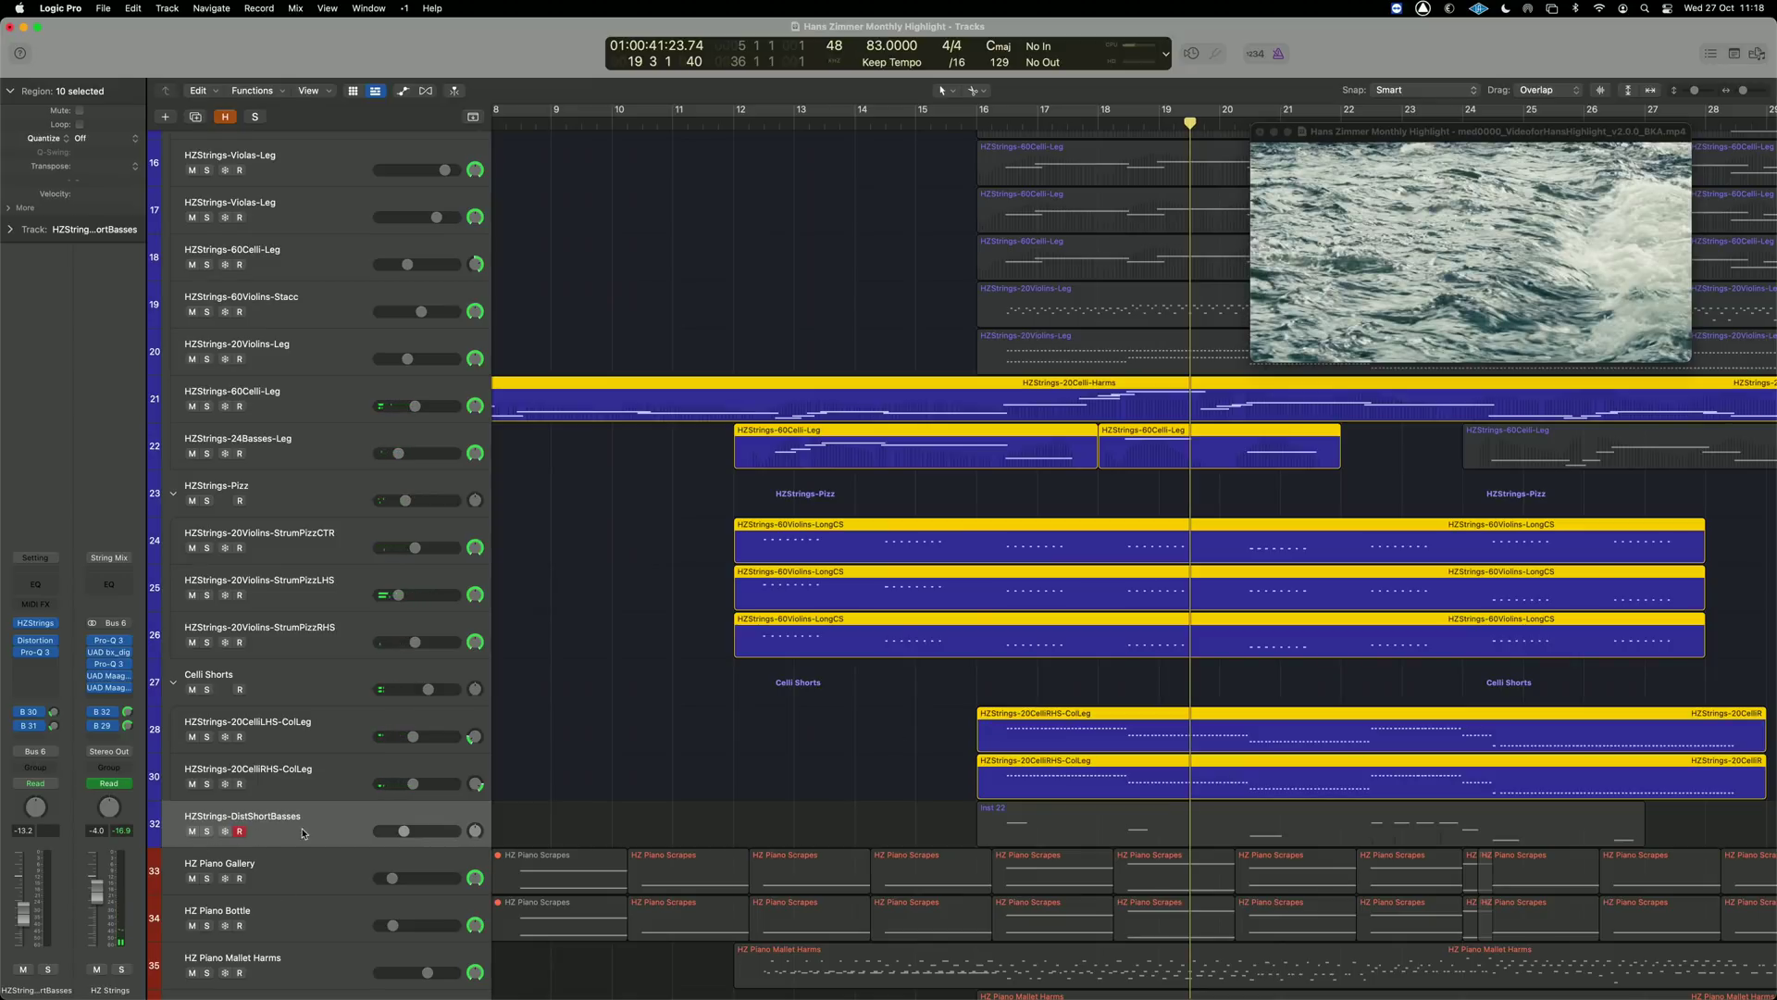
pyautogui.keyDown('shift'); pyautogui.click(1042, 841); pyautogui.keyUp('shift')
pyautogui.click(1000, 695)
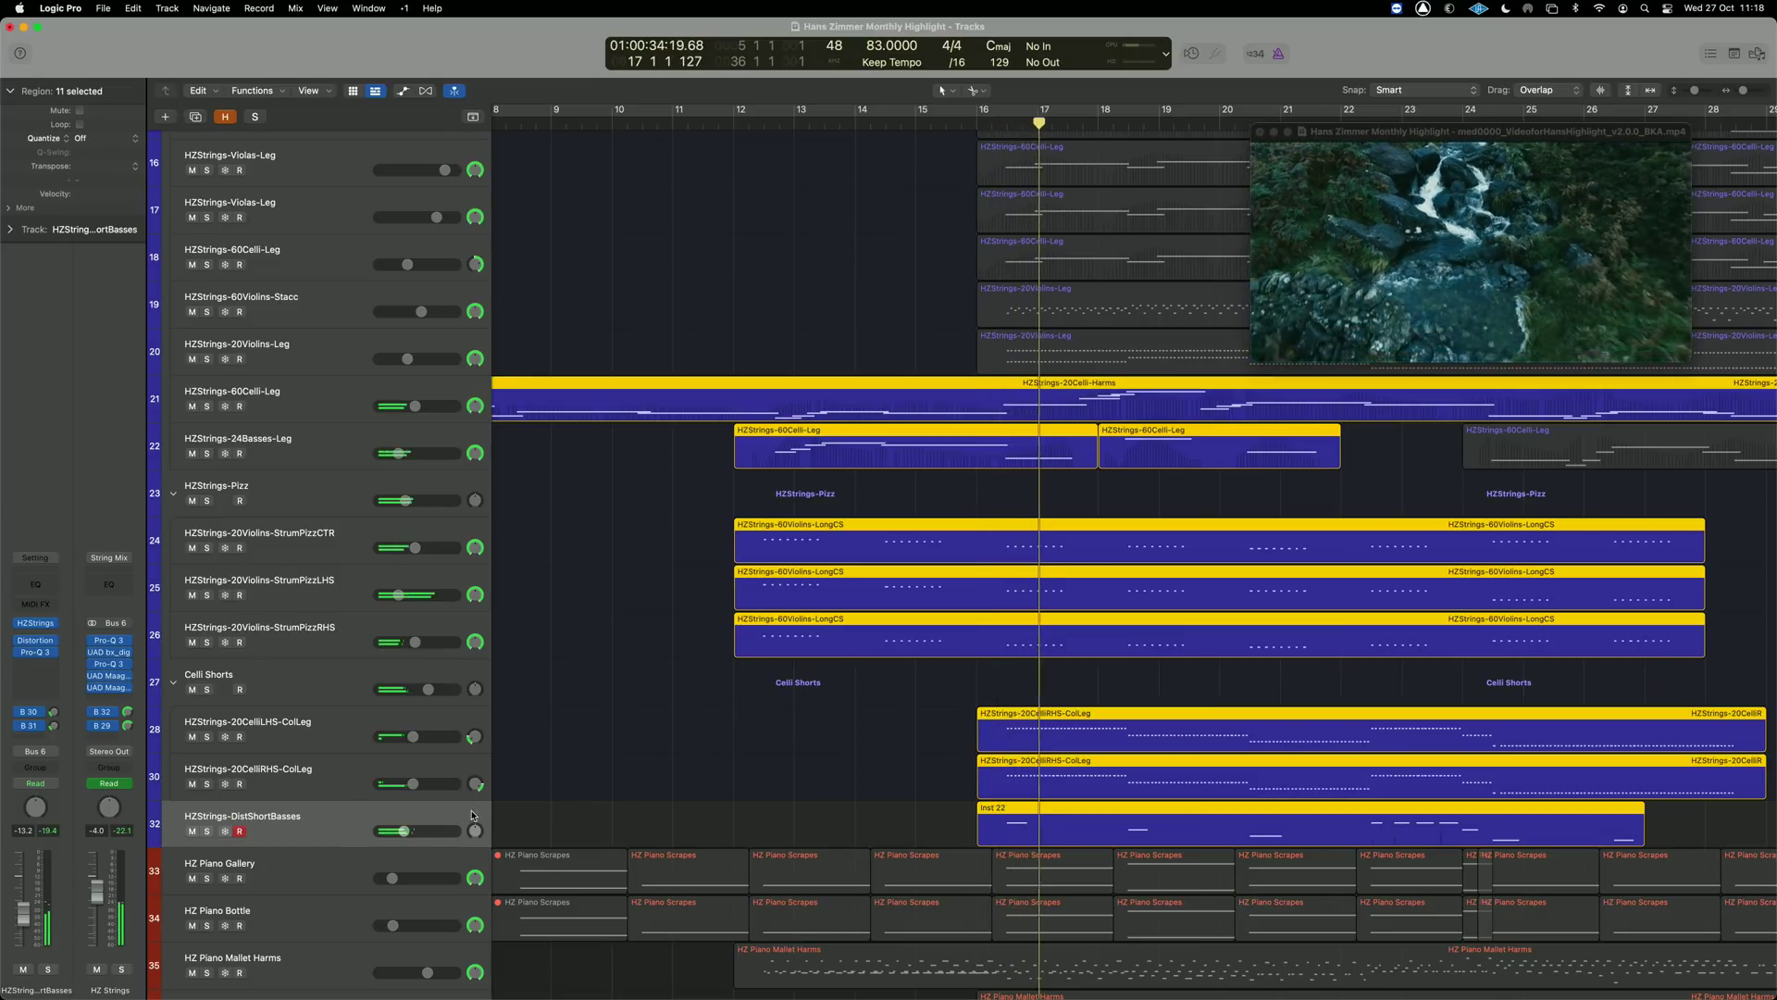
pyautogui.moveTo(404, 831); pyautogui.dragTo(410, 830)
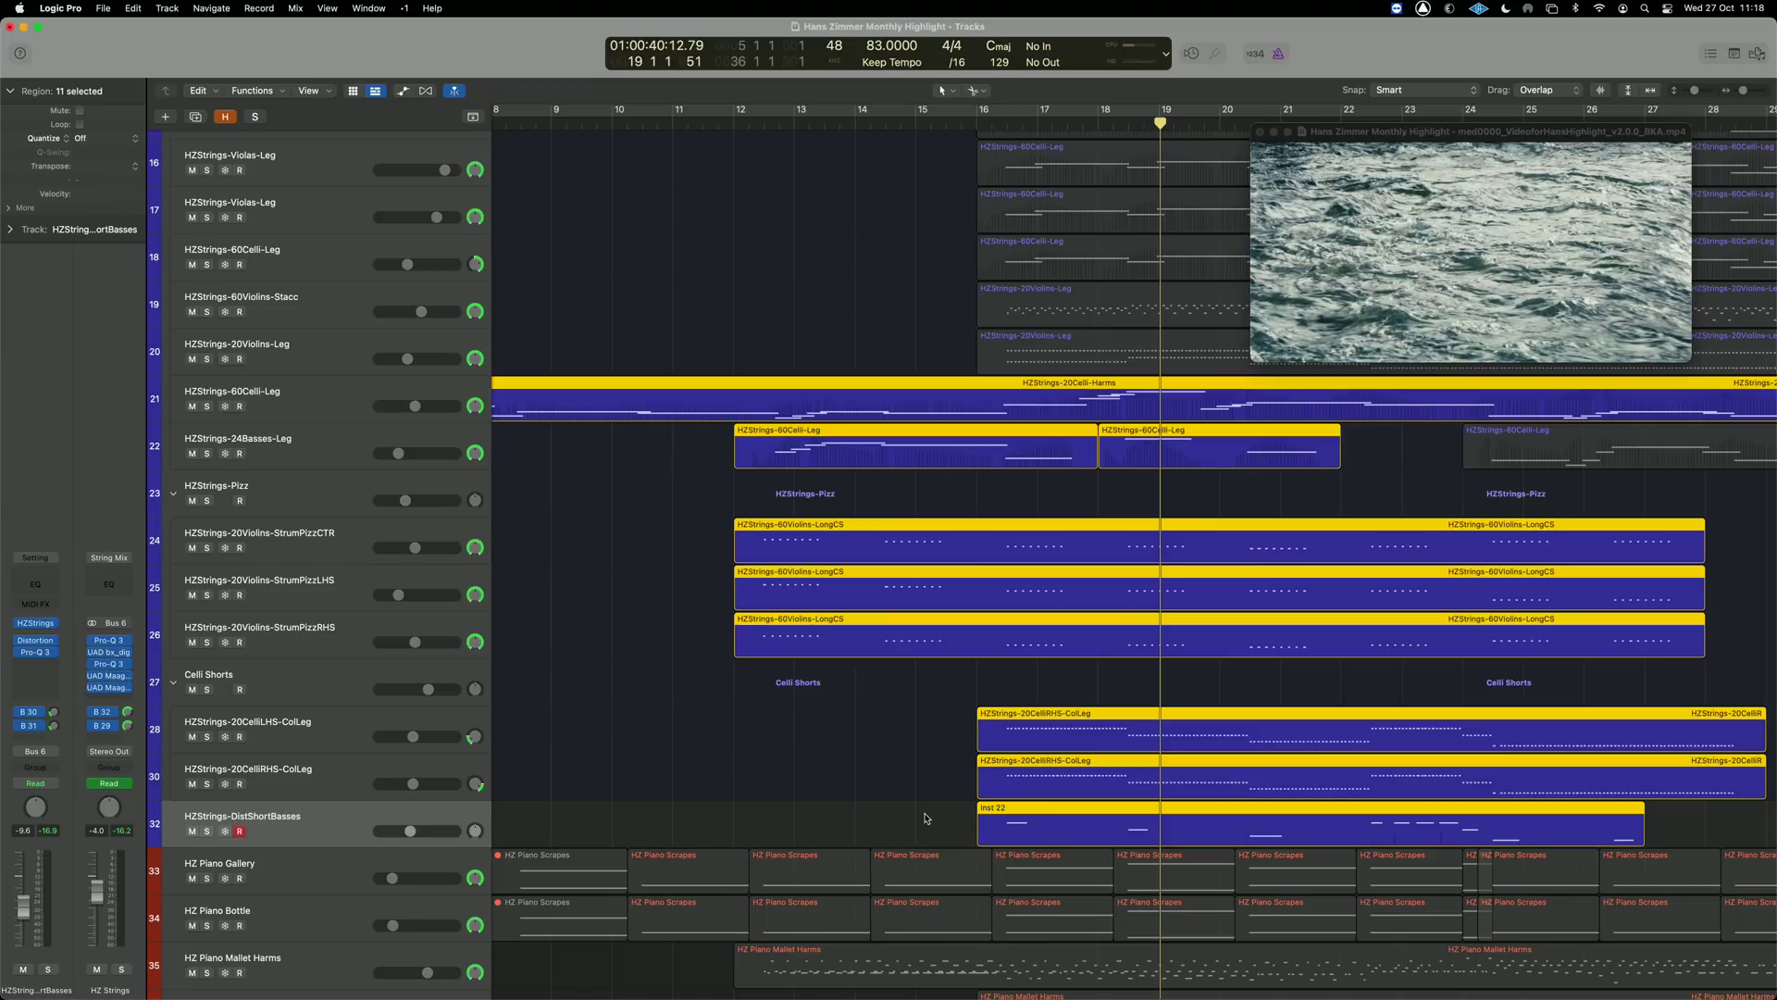
# Add the five legato regions starting at bar 16 on tracks 14 to 18 to the soloed region selection.
pyautogui.scroll(6, 962, 812)
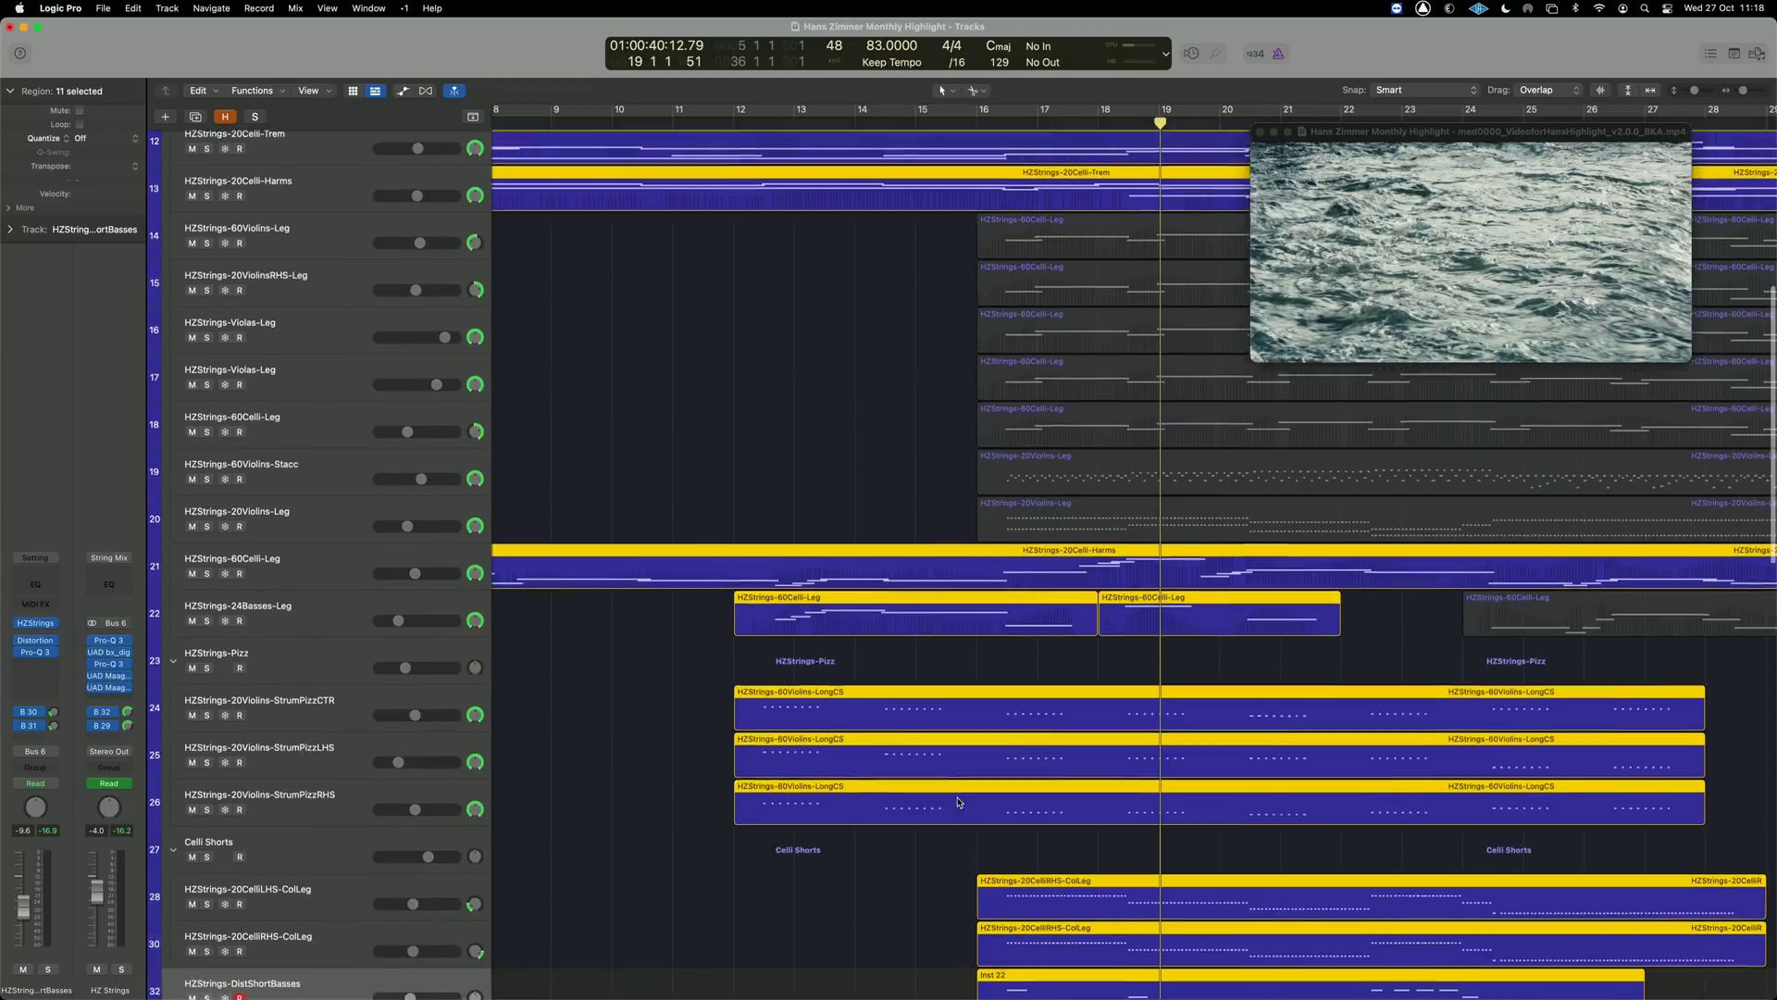
pyautogui.hscroll(3, 965, 431)
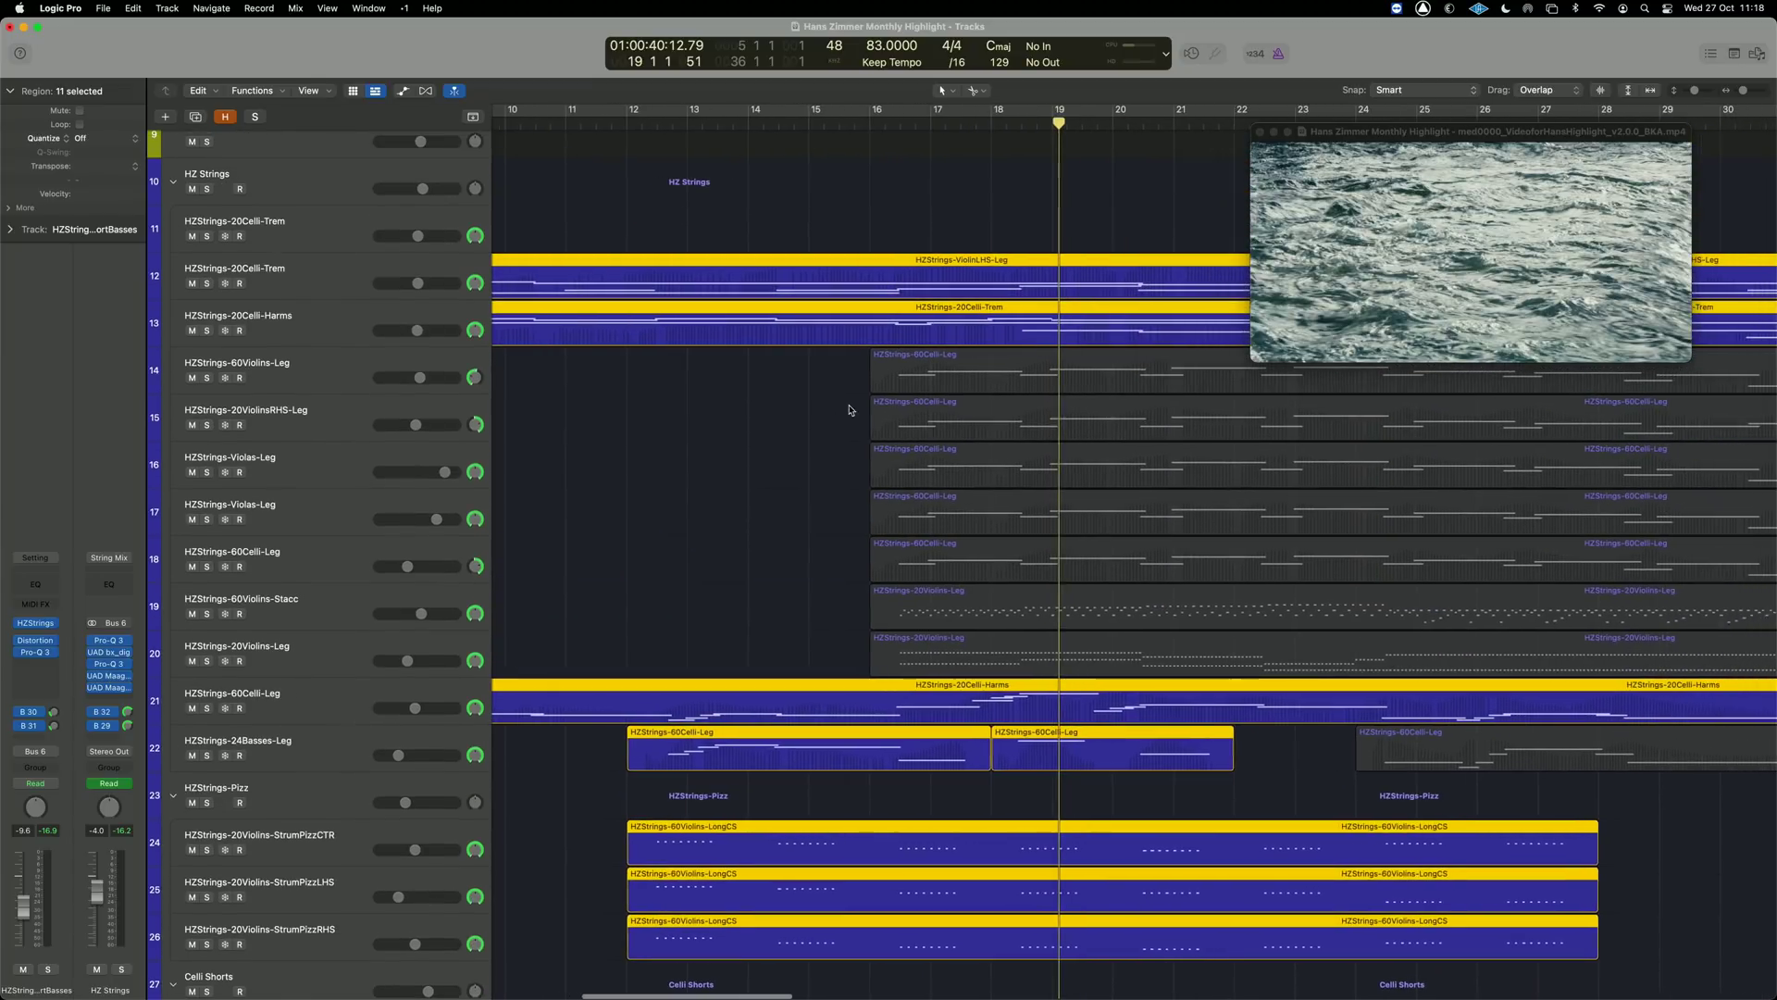
pyautogui.moveTo(838, 382); pyautogui.dragTo(1025, 561)
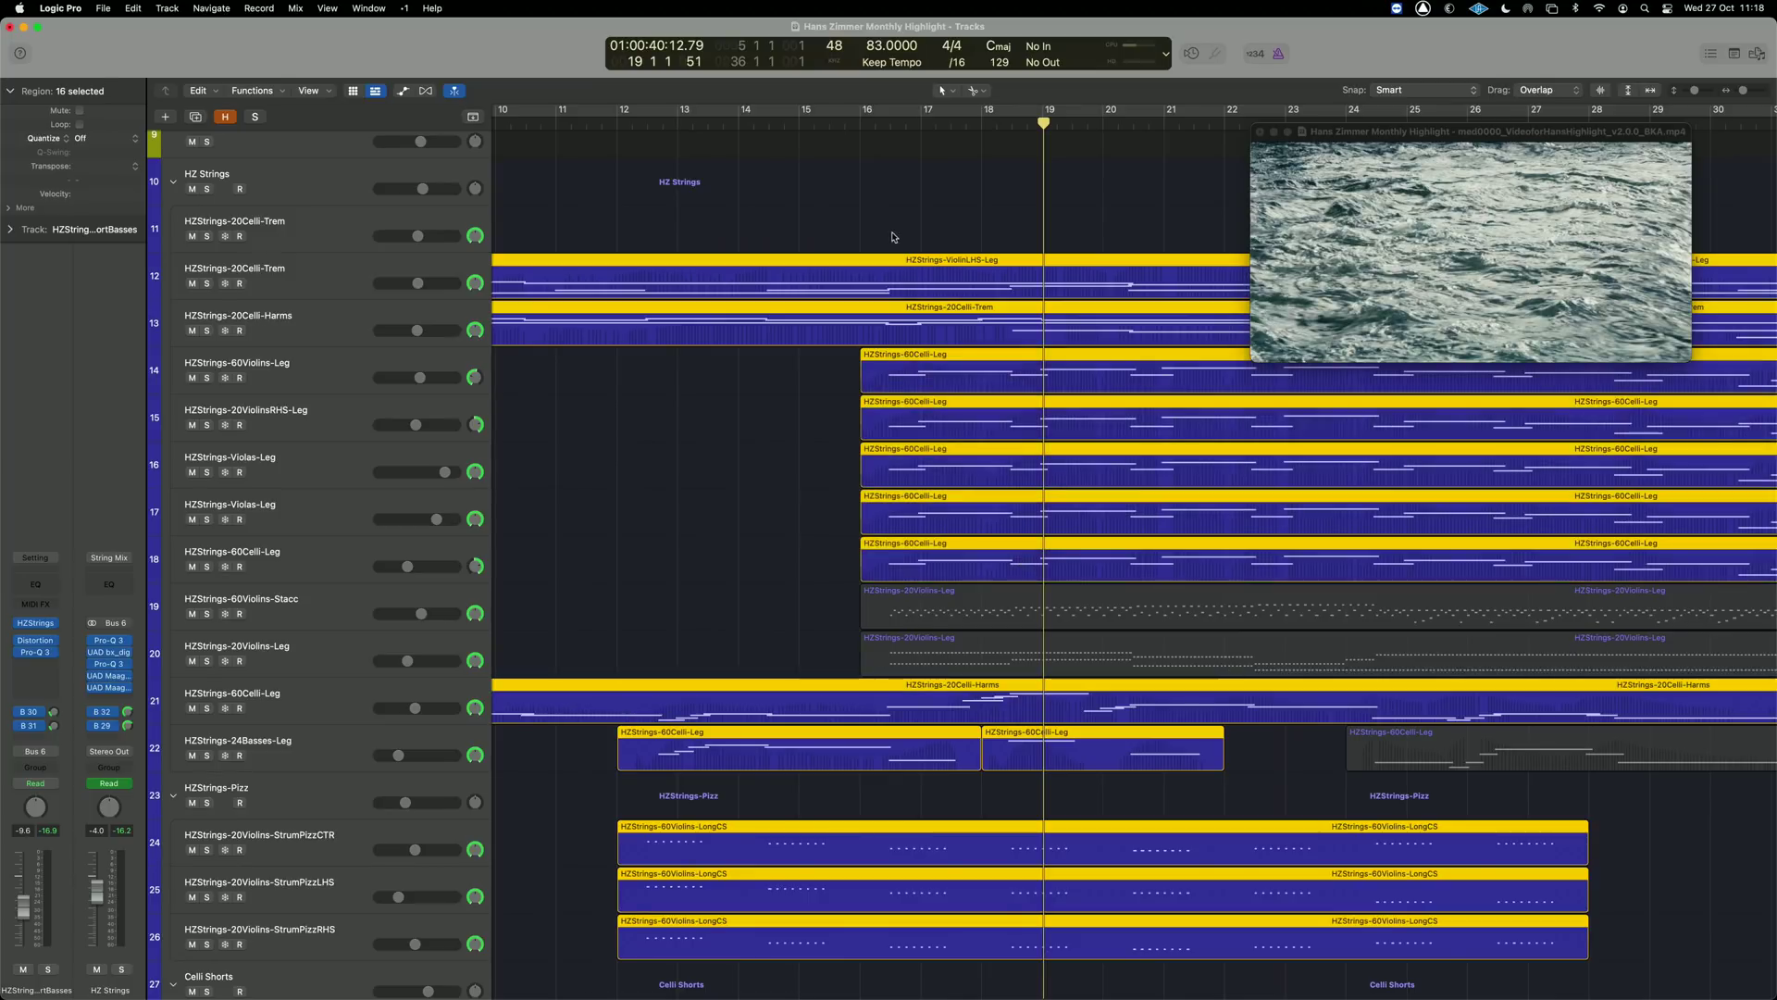
pyautogui.hscroll(-1, 876, 205)
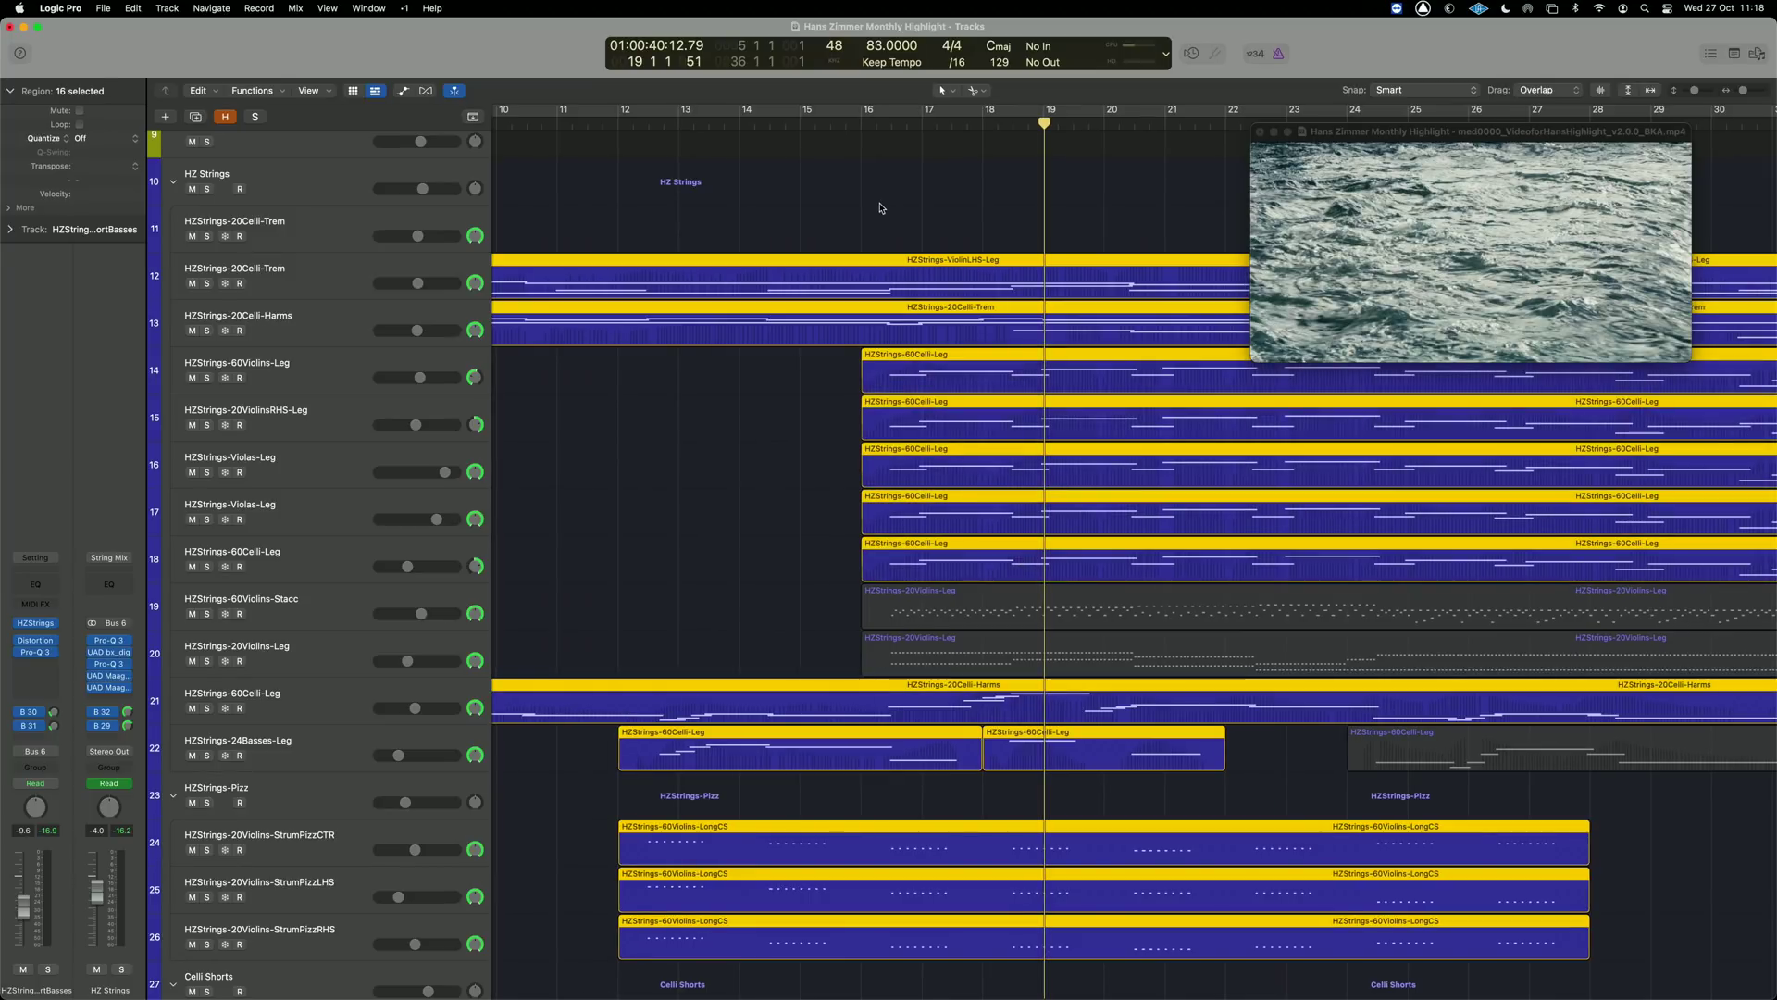
# Play the soloed selection from bar 24 and add the HZStrings-24Basses-Leg region there and the regions on tracks 19 and 20.
pyautogui.click(880, 177)
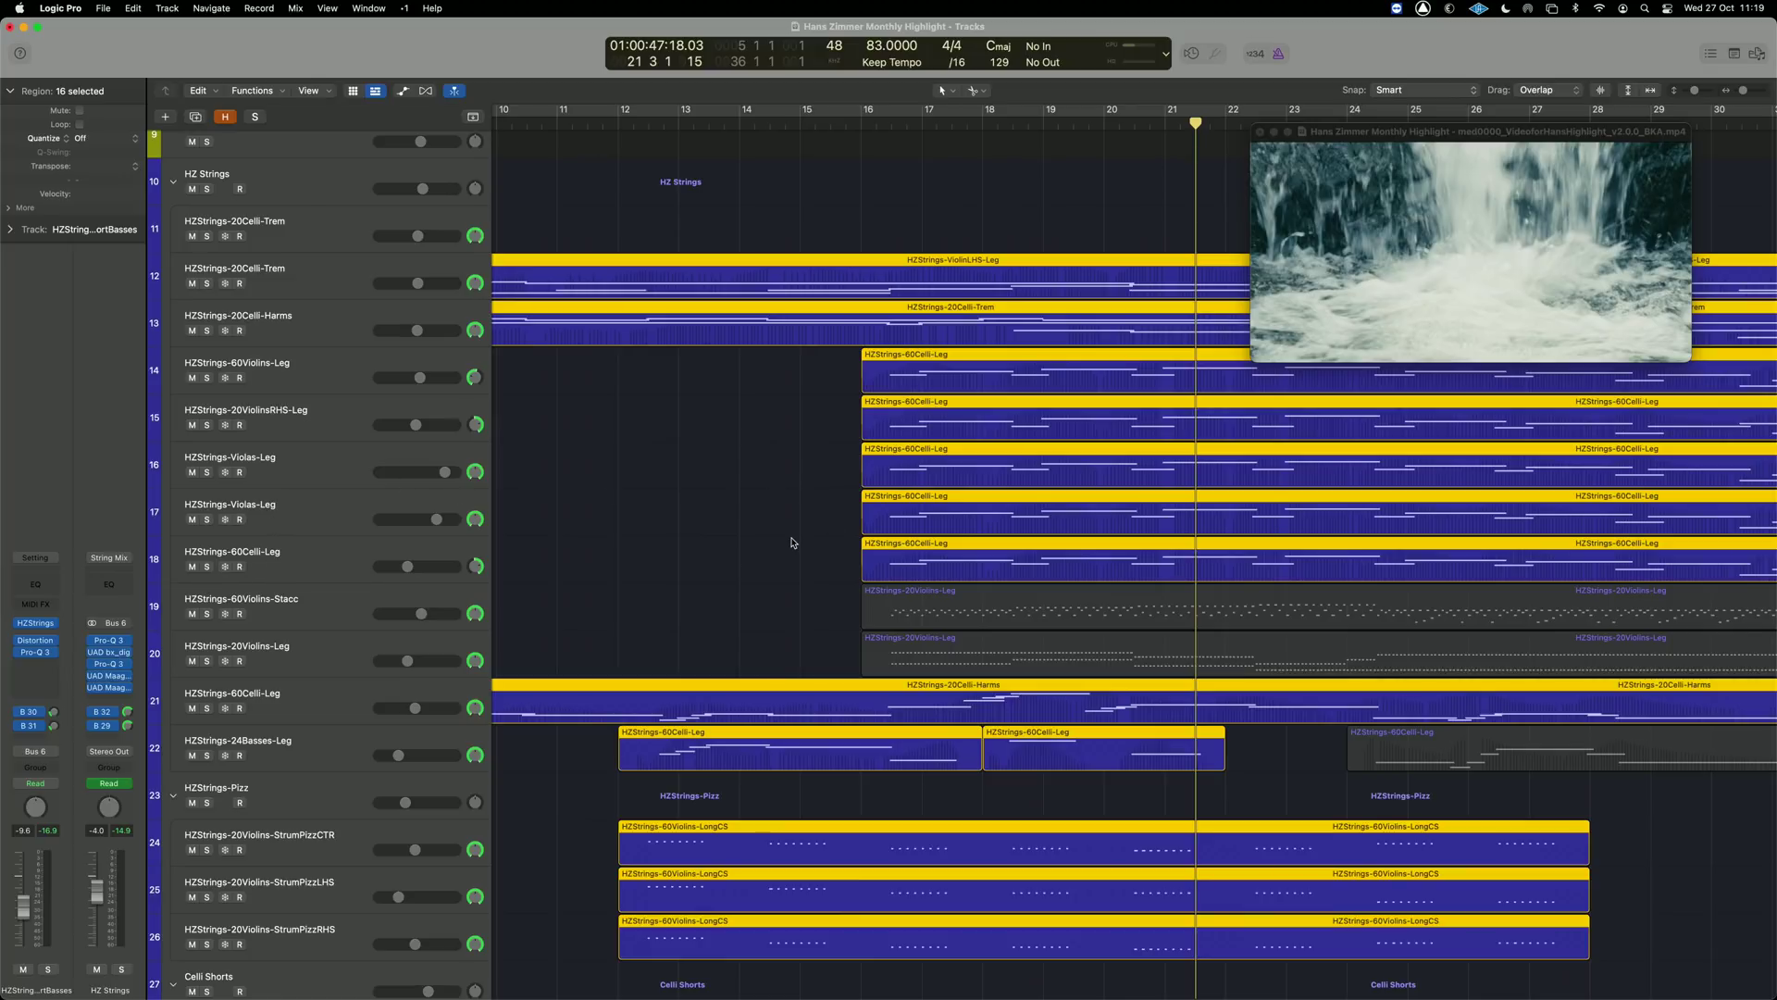
pyautogui.hscroll(8, 925, 240)
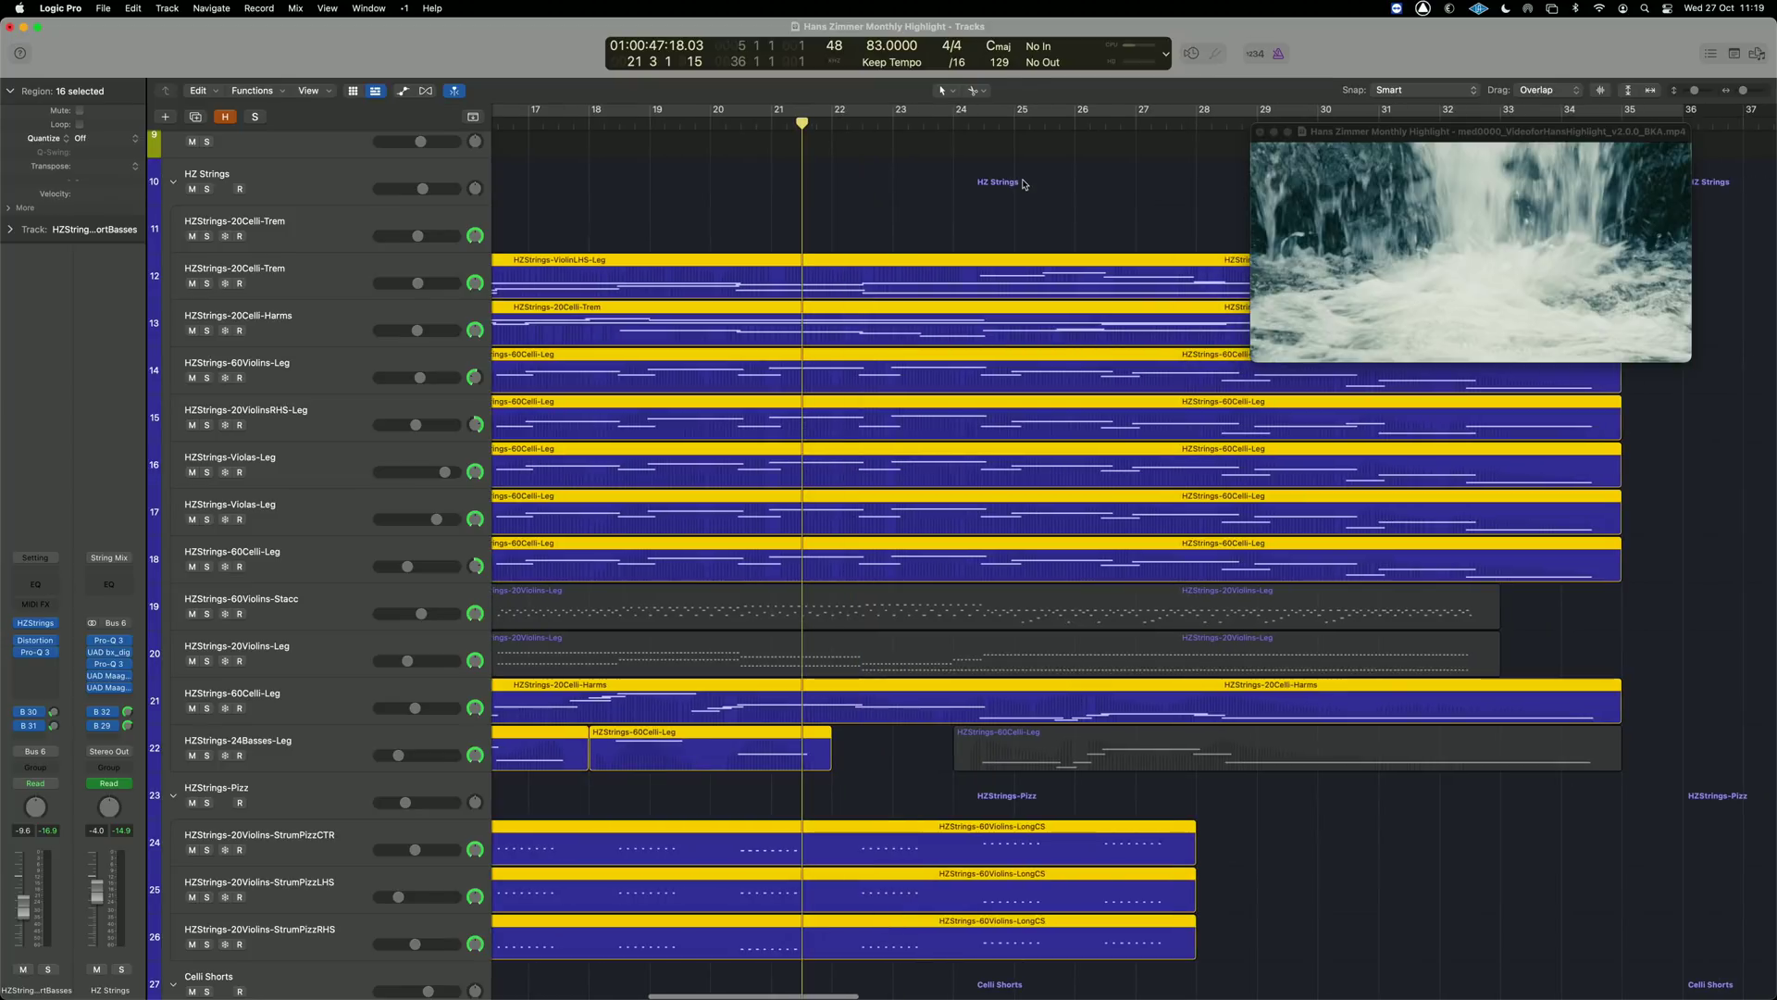
pyautogui.click(969, 191)
pyautogui.press('space')
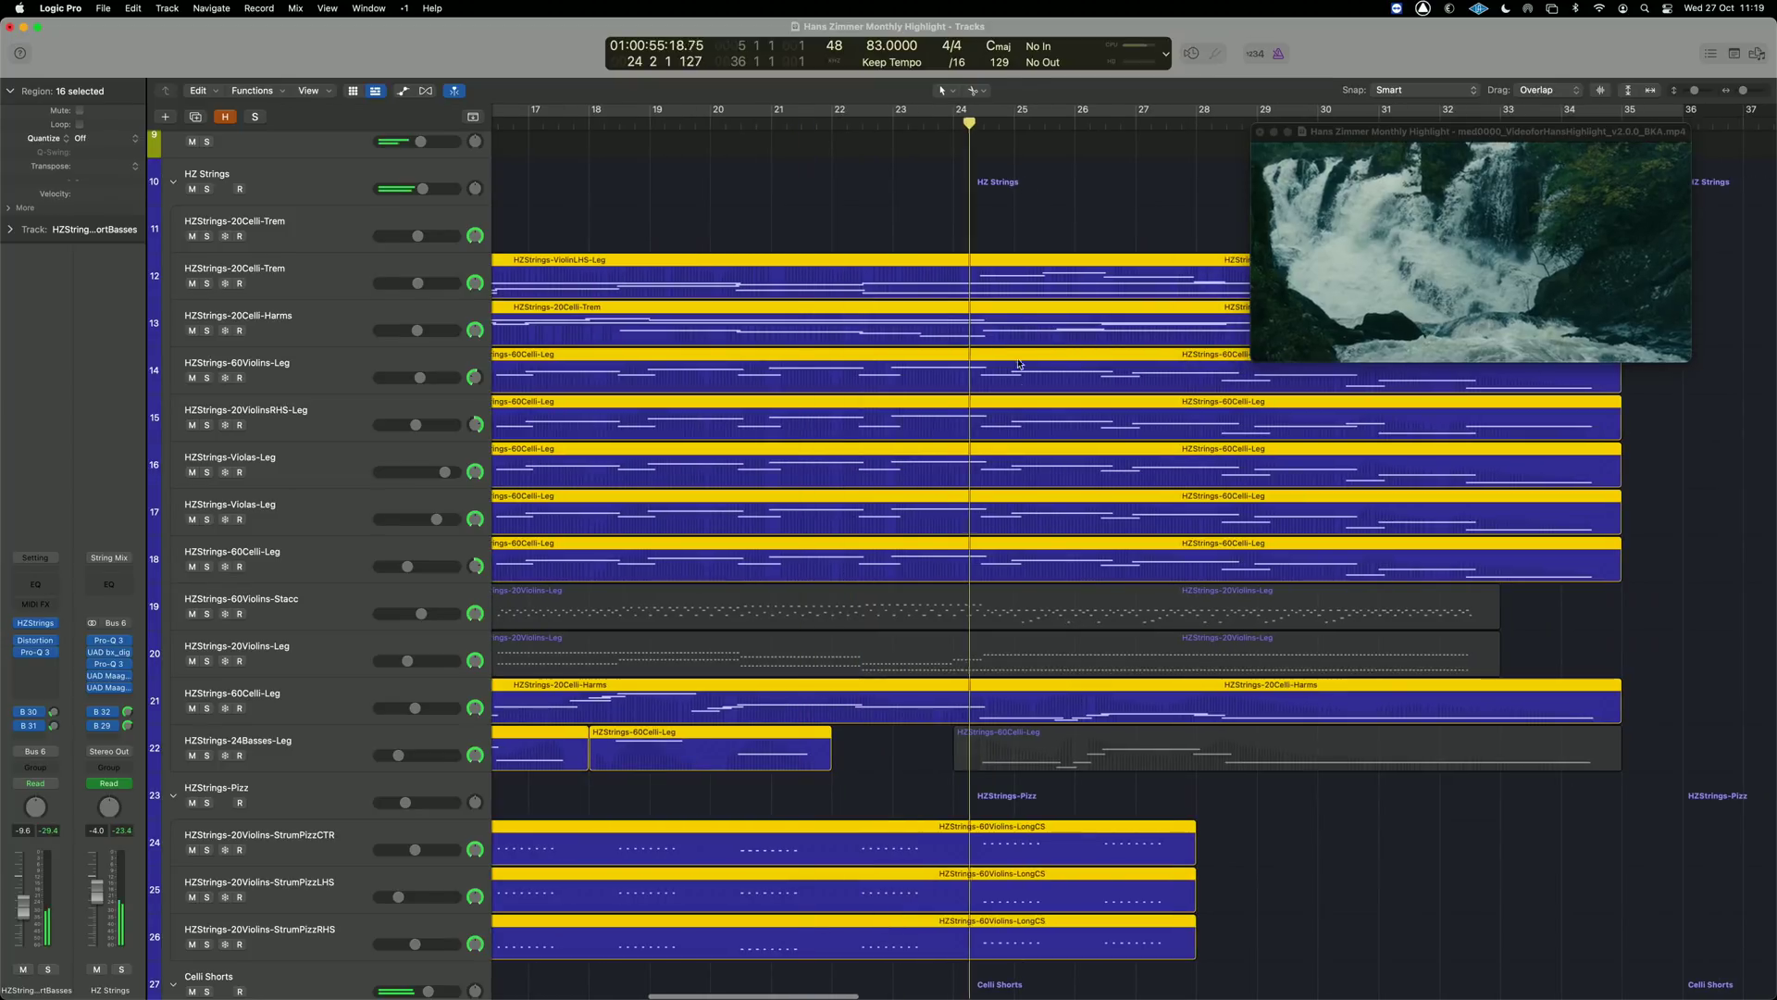
pyautogui.keyDown('shift'); pyautogui.click(1173, 757); pyautogui.keyUp('shift')
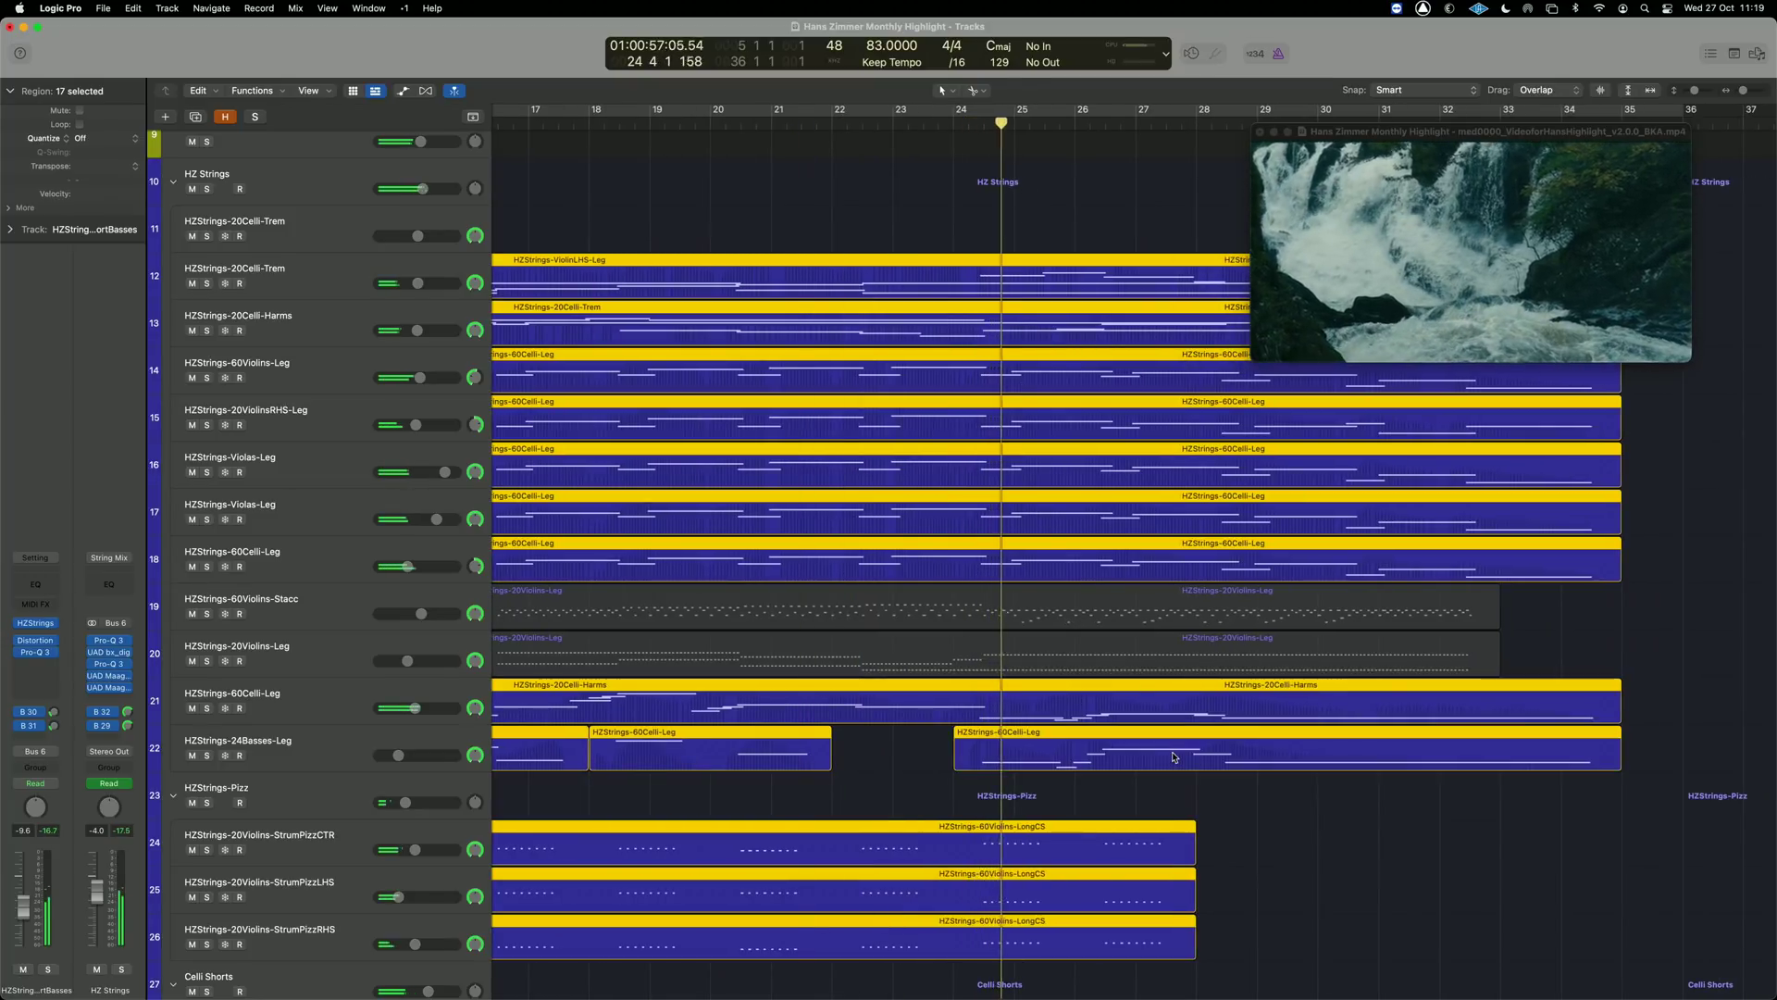
pyautogui.keyDown('shift'); pyautogui.click(1212, 616); pyautogui.keyUp('shift')
pyautogui.keyDown('shift'); pyautogui.click(1244, 650); pyautogui.keyUp('shift')
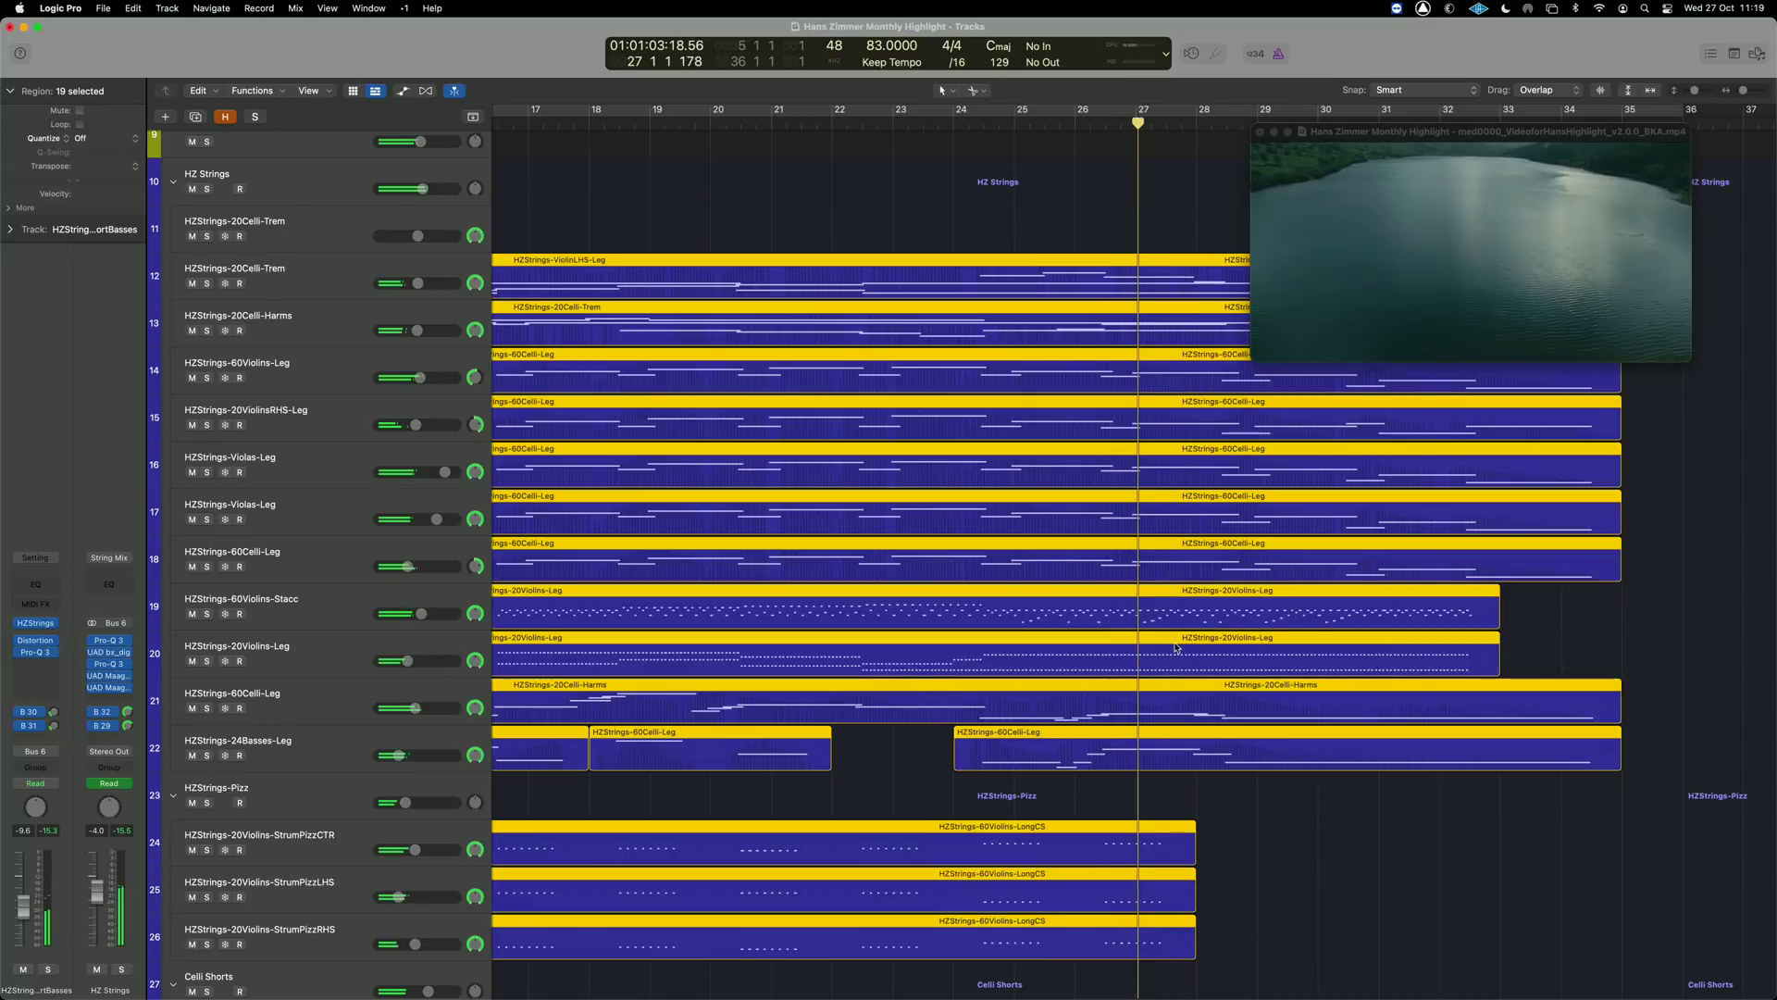
# Lower the volume of the HZStrings-DistShortBasses track to -11.2 dB during playback.
pyautogui.scroll(-5, 960, 699)
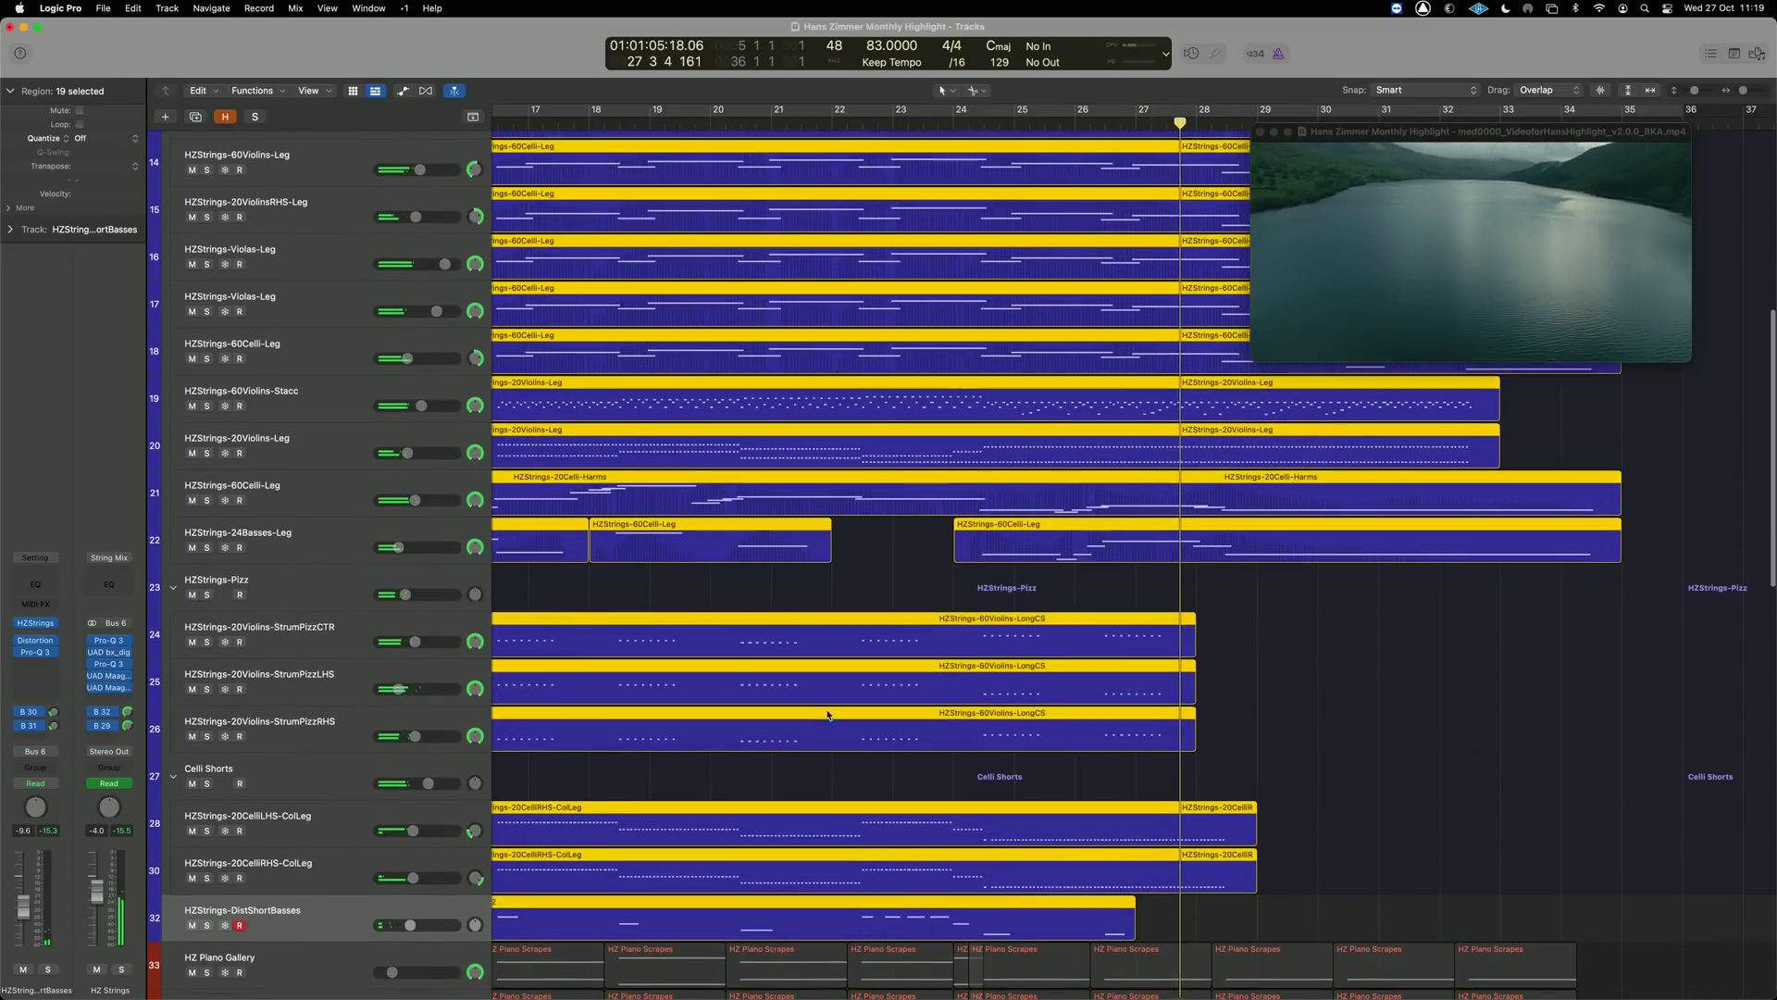
pyautogui.click(410, 925)
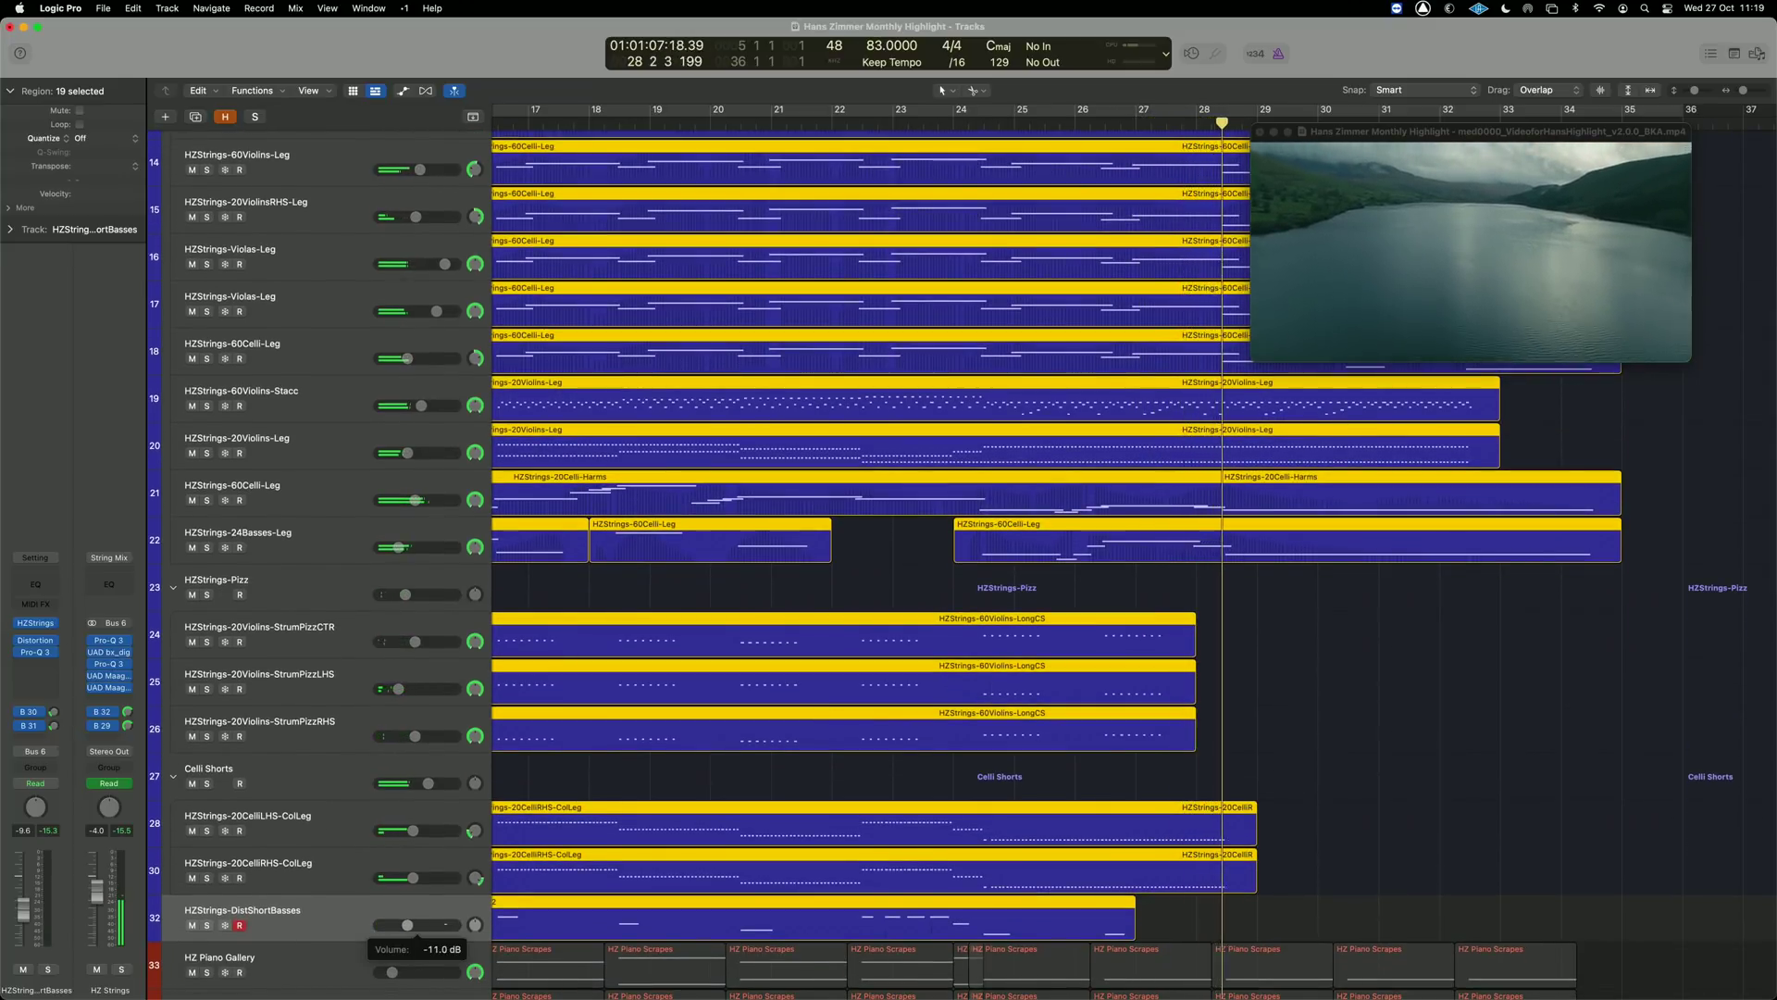
pyautogui.moveTo(408, 924); pyautogui.dragTo(405, 925)
# Reduce the soloed selection to the HZStrings-20Violins-Leg regions on tracks 19 and 20 and audition them on their own.
pyautogui.scroll(6, 794, 530)
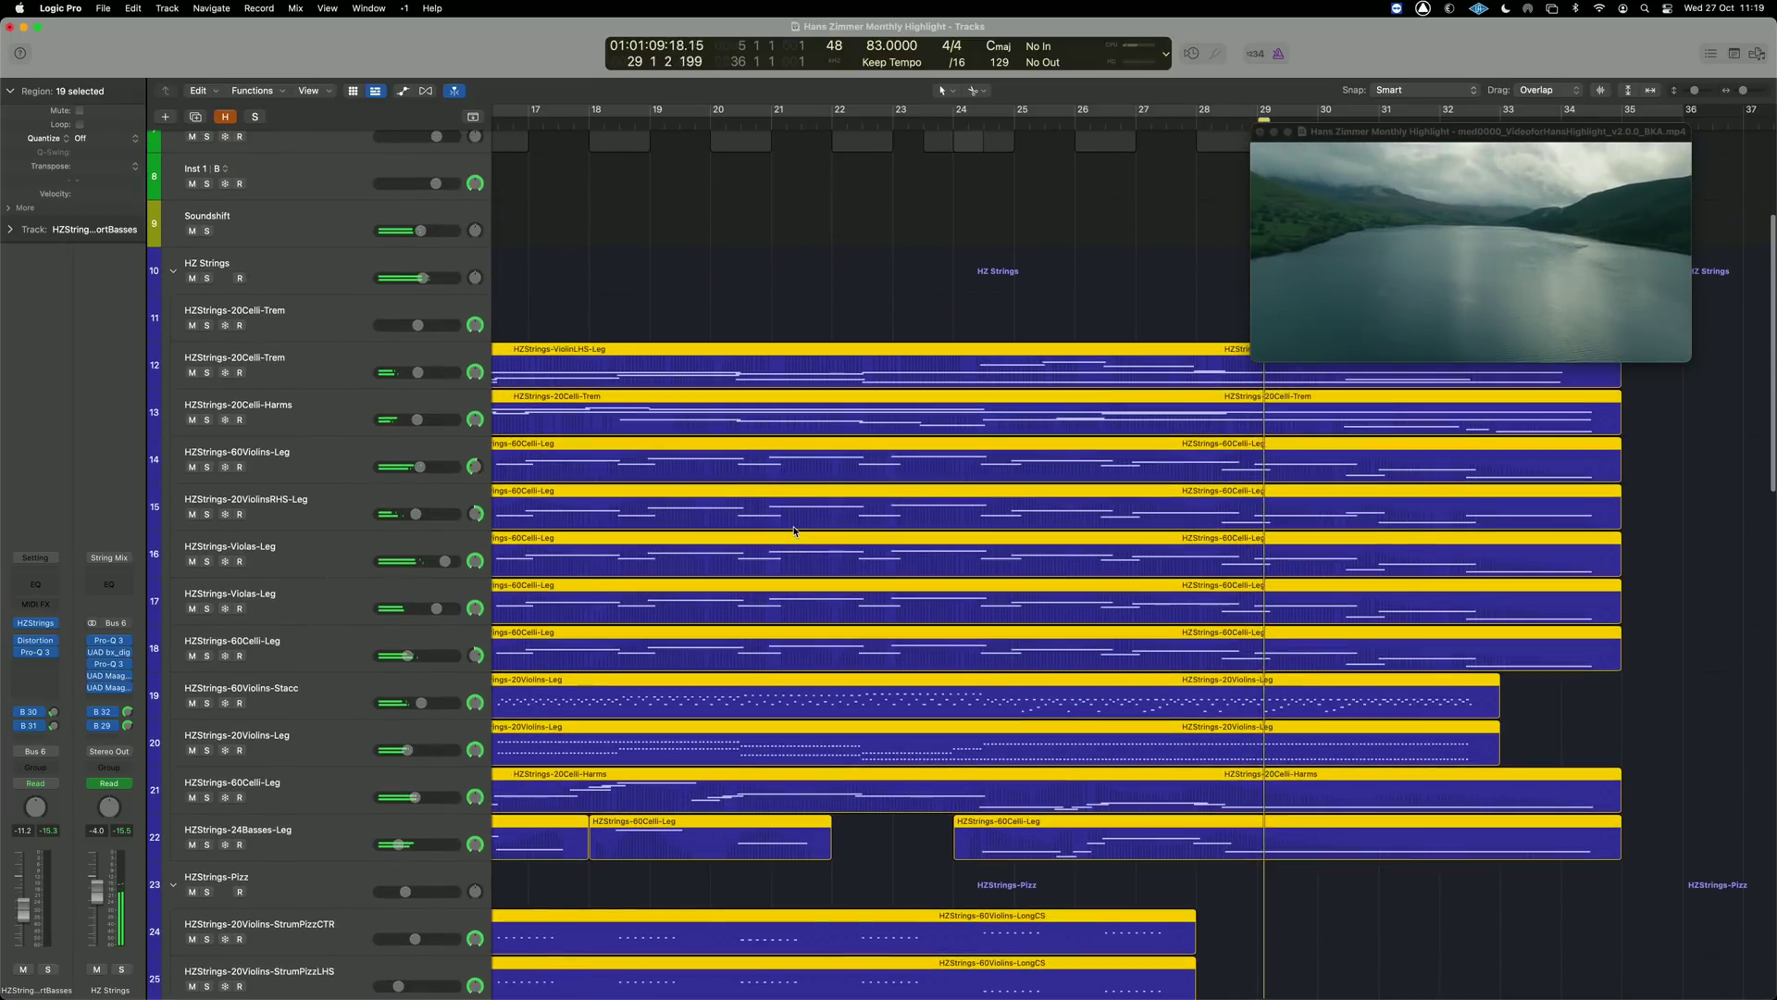
pyautogui.hscroll(-2, 794, 530)
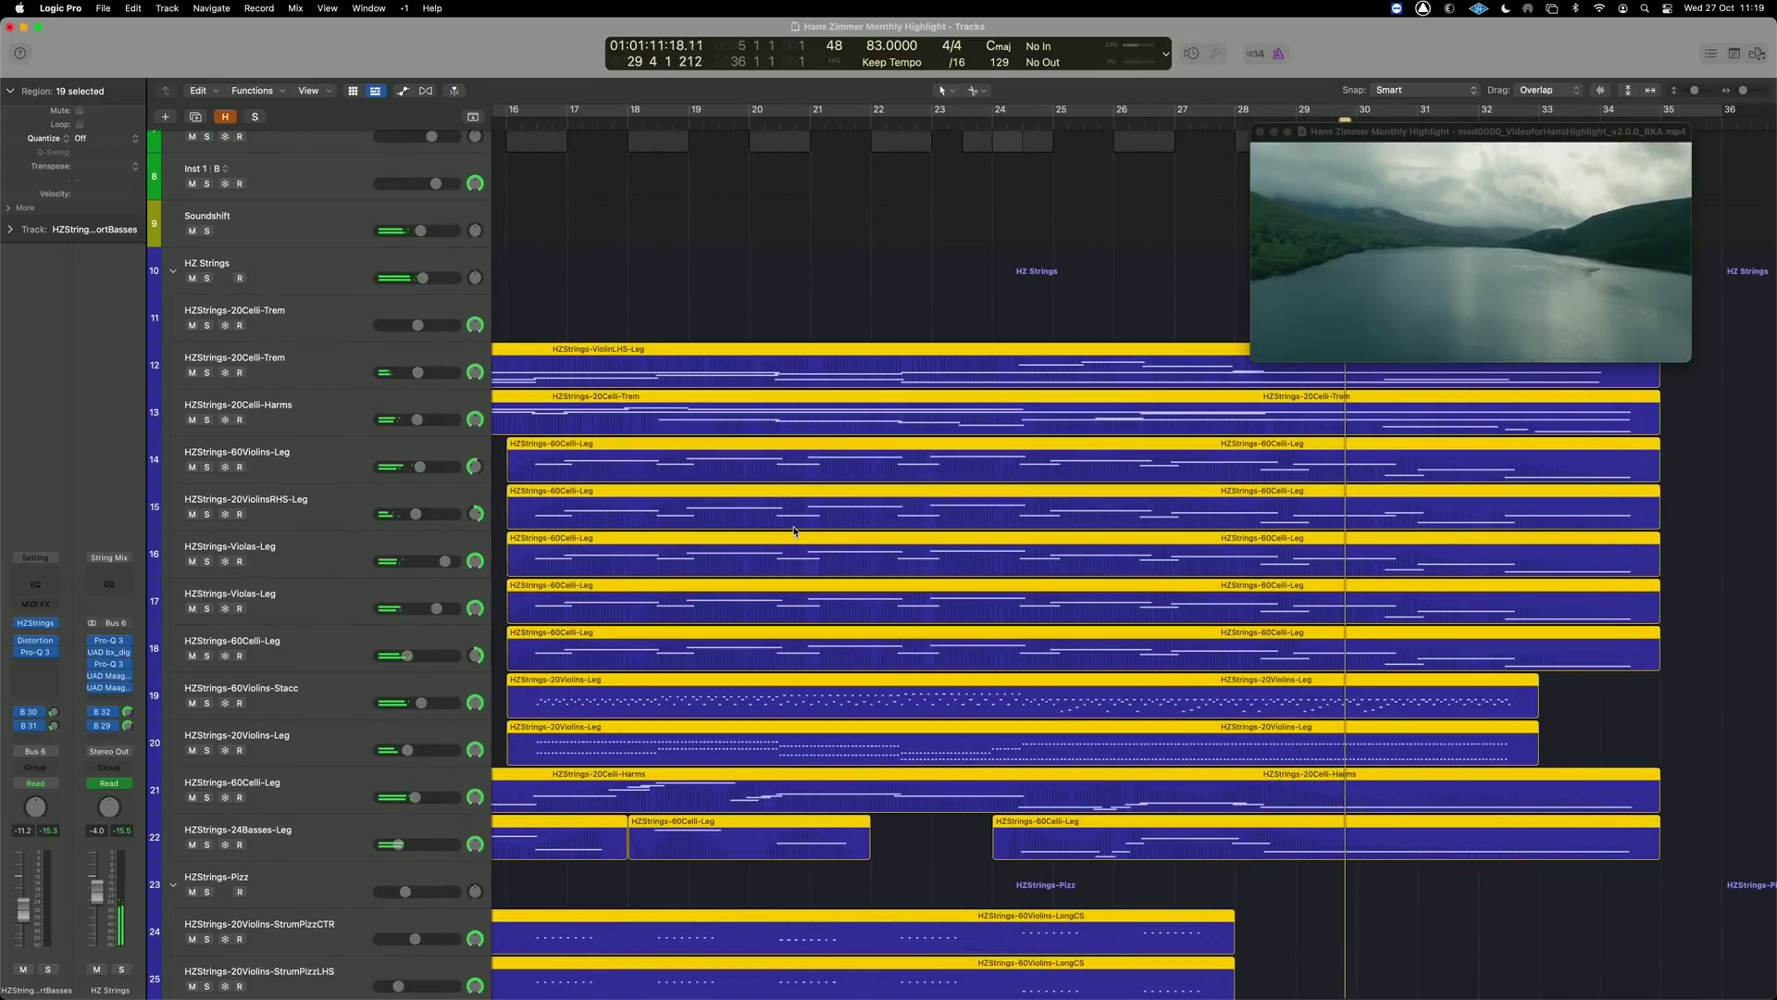
pyautogui.hscroll(8, 794, 530)
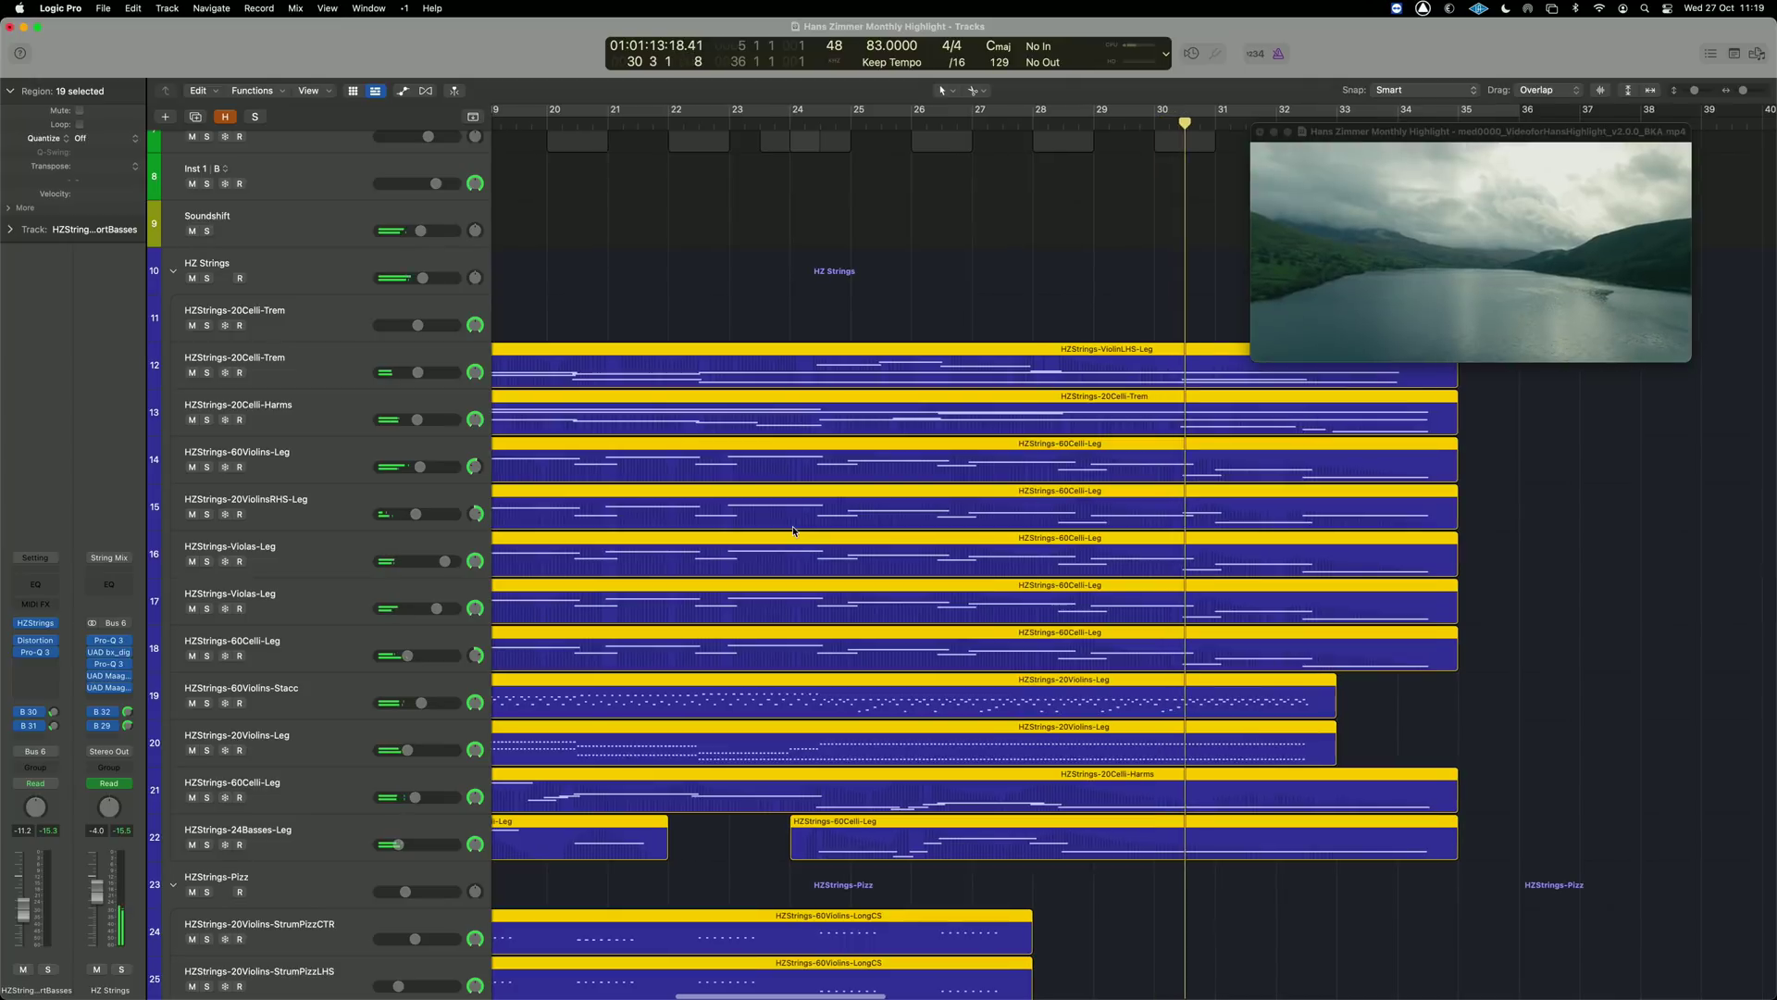
pyautogui.click(1361, 727)
pyautogui.click(1249, 704)
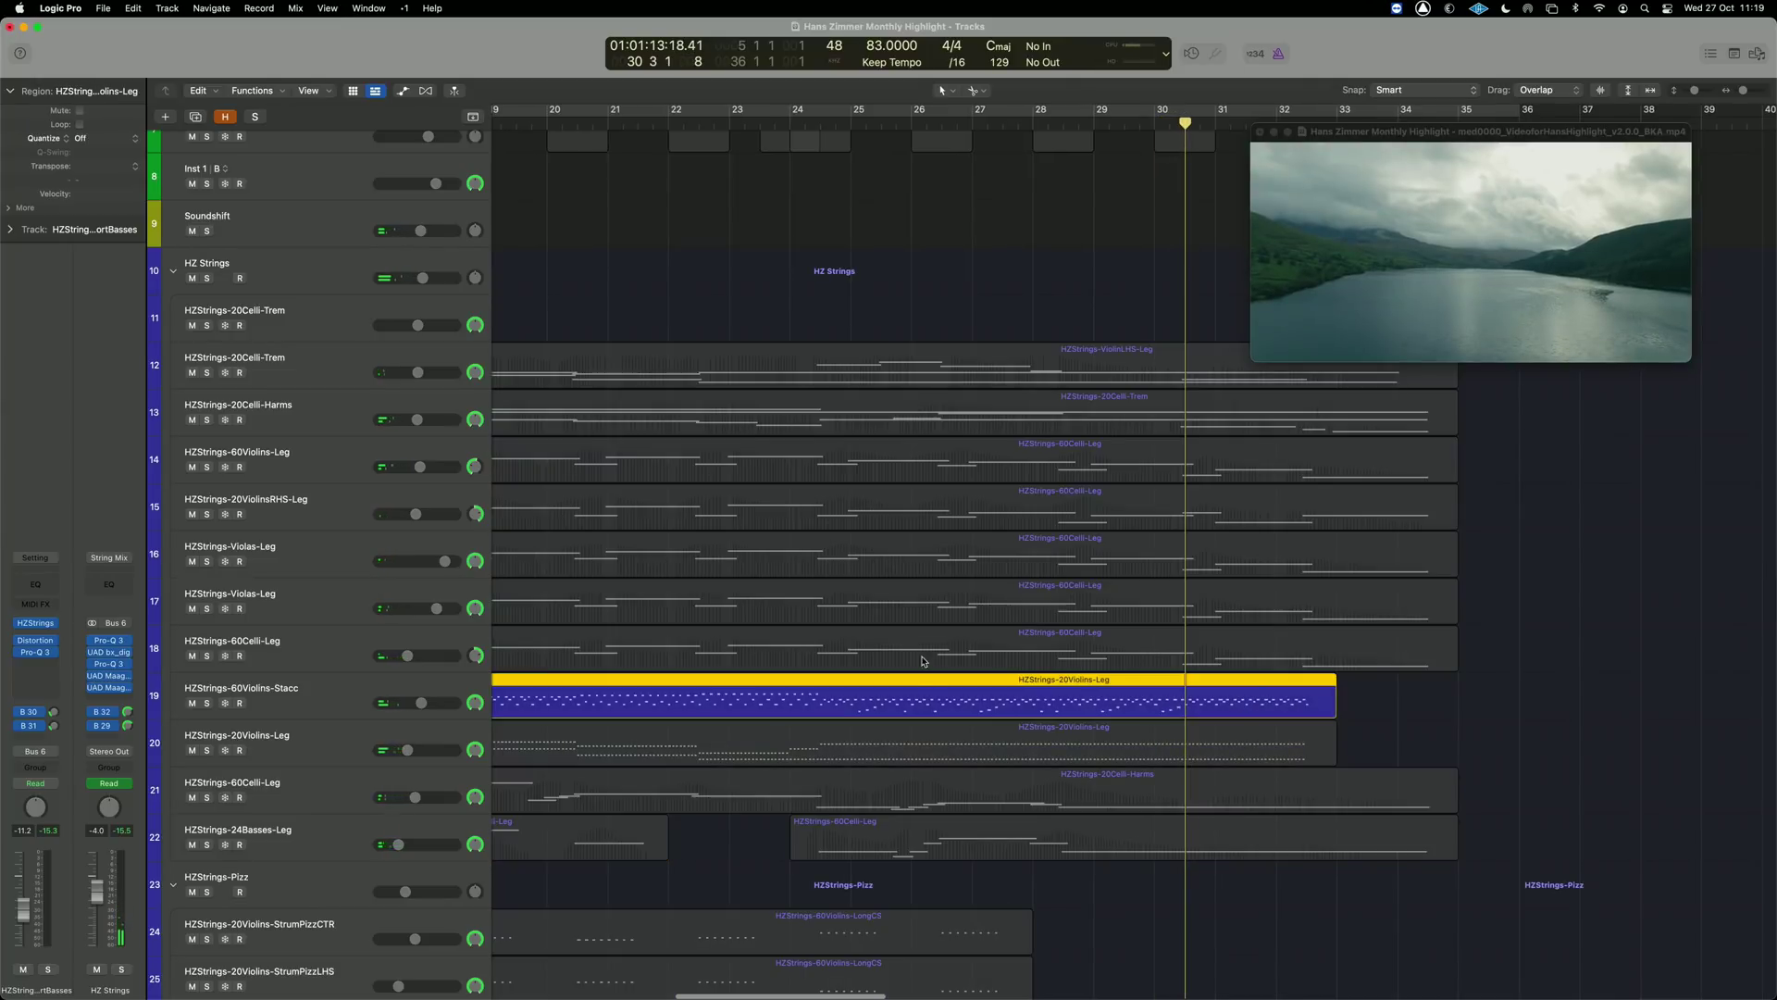
pyautogui.keyDown('shift'); pyautogui.click(905, 752); pyautogui.keyUp('shift')
pyautogui.click(759, 295)
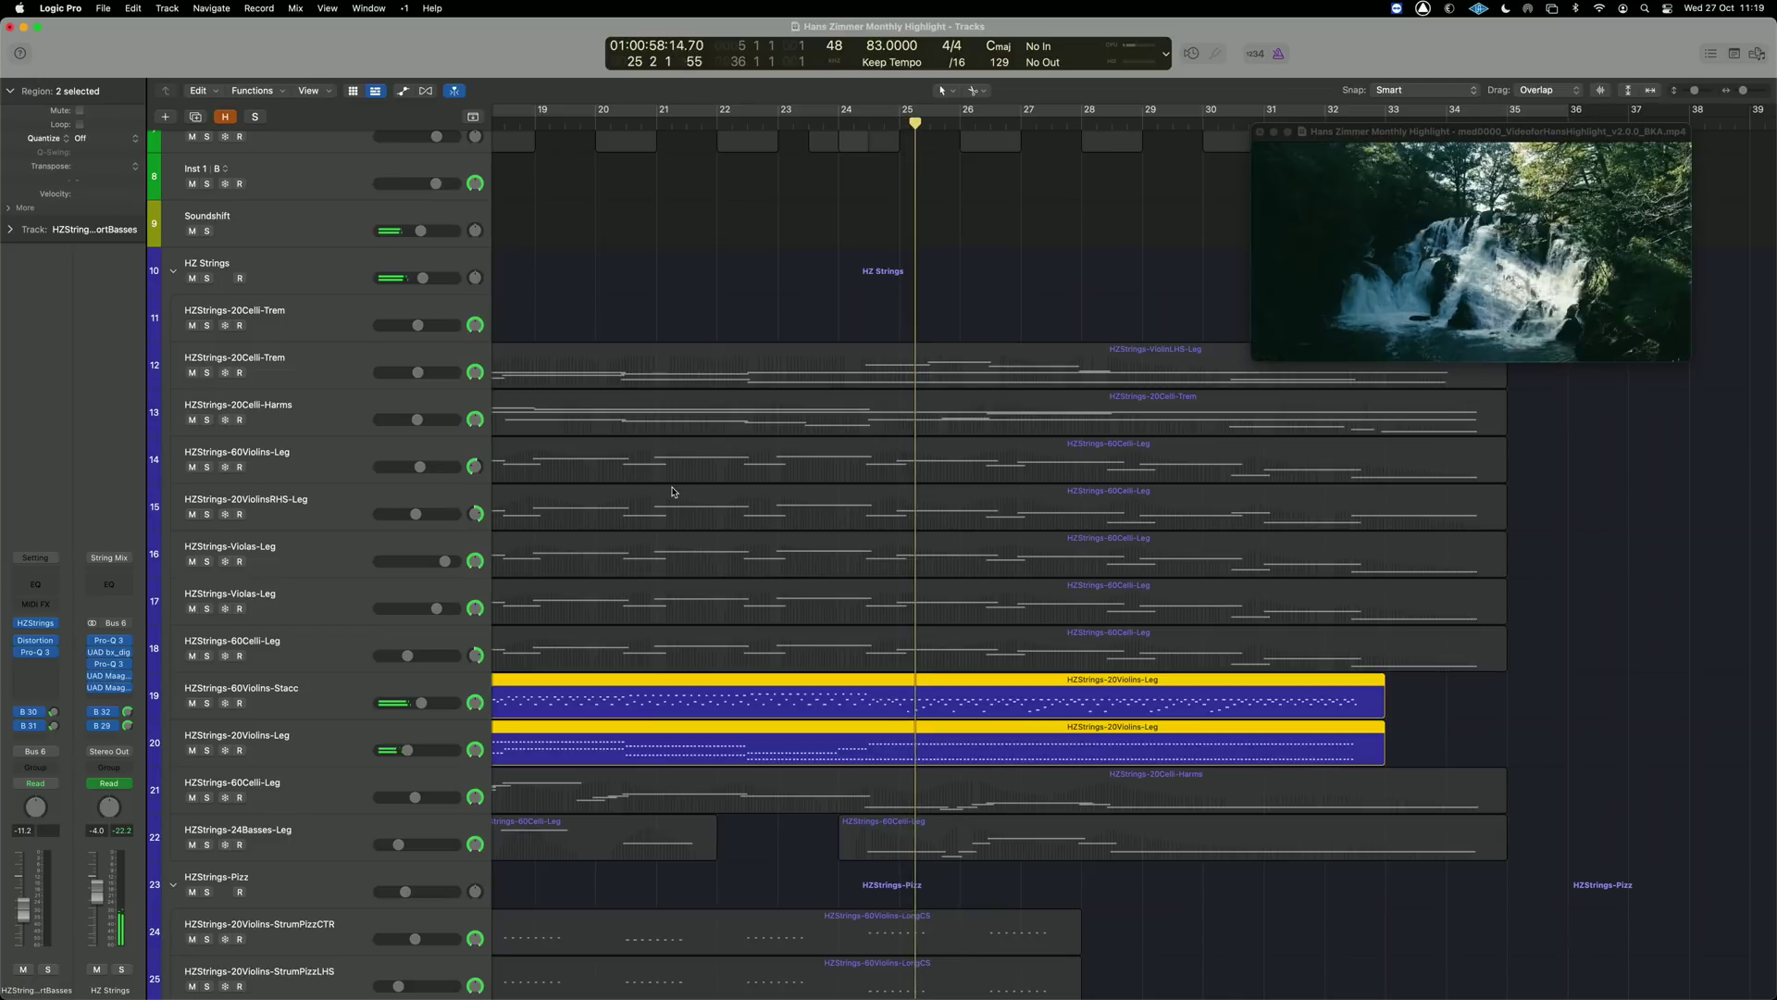
pyautogui.scroll(-4, 694, 555)
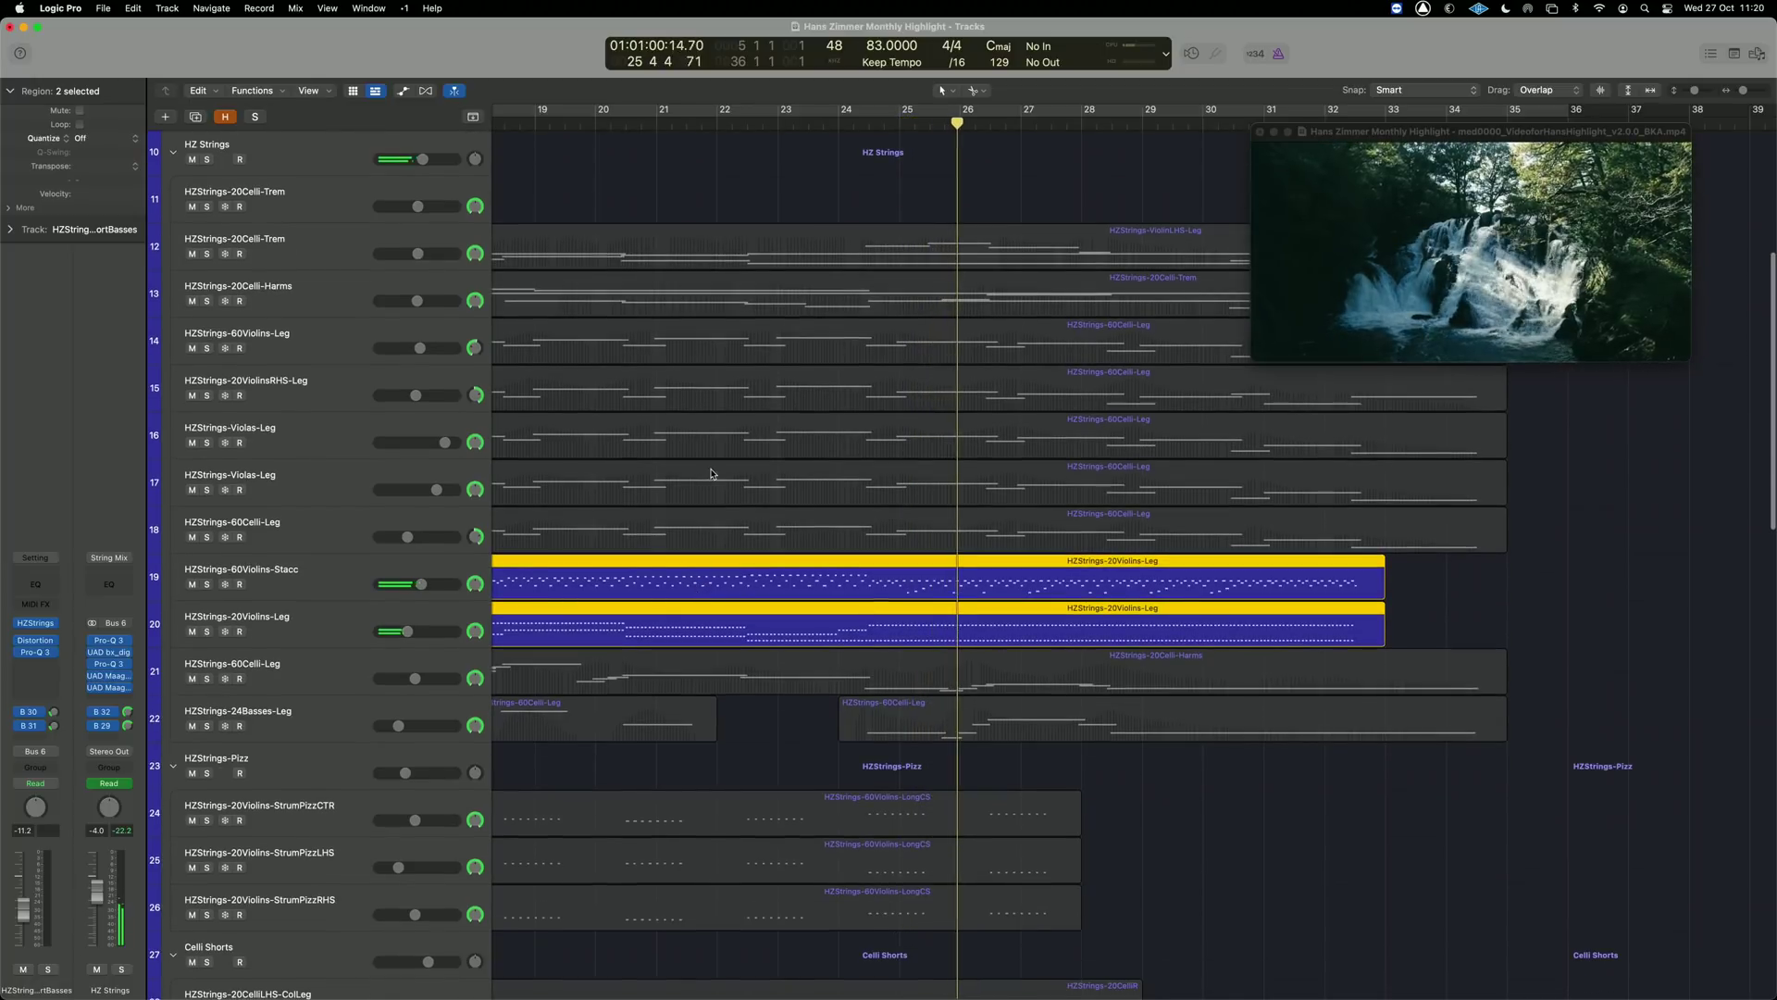
pyautogui.scroll(-2, 711, 494)
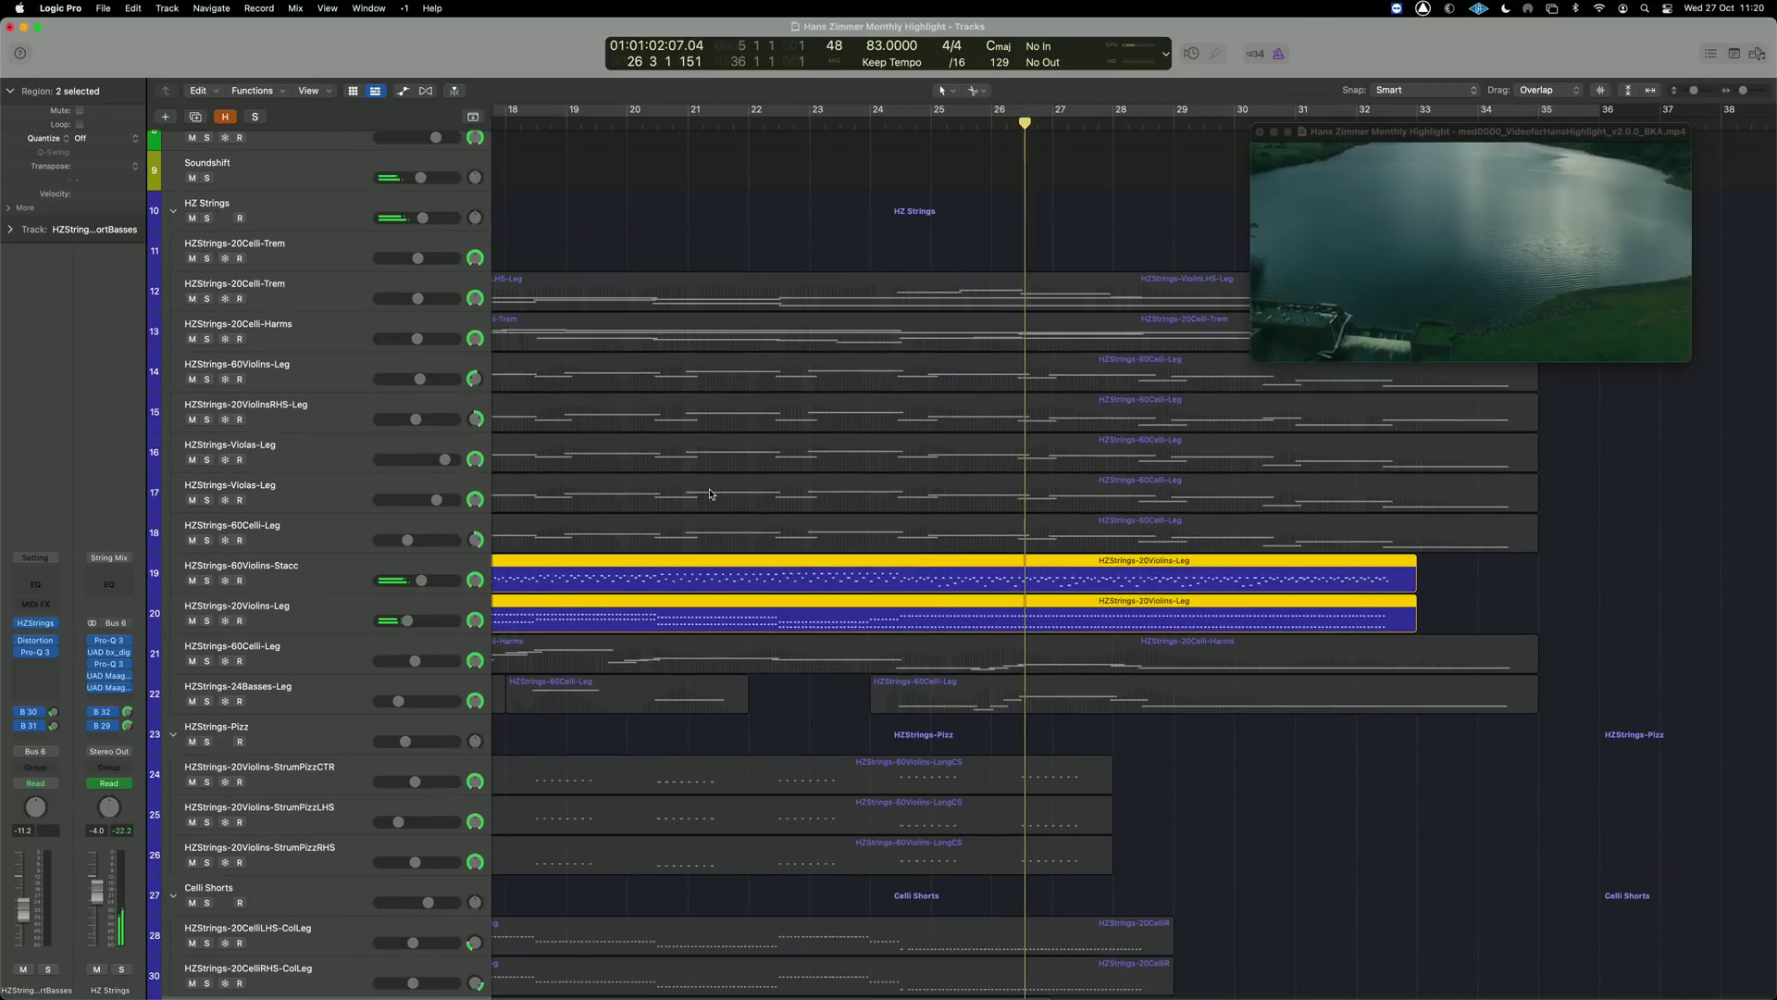
pyautogui.scroll(-3, 657, 300)
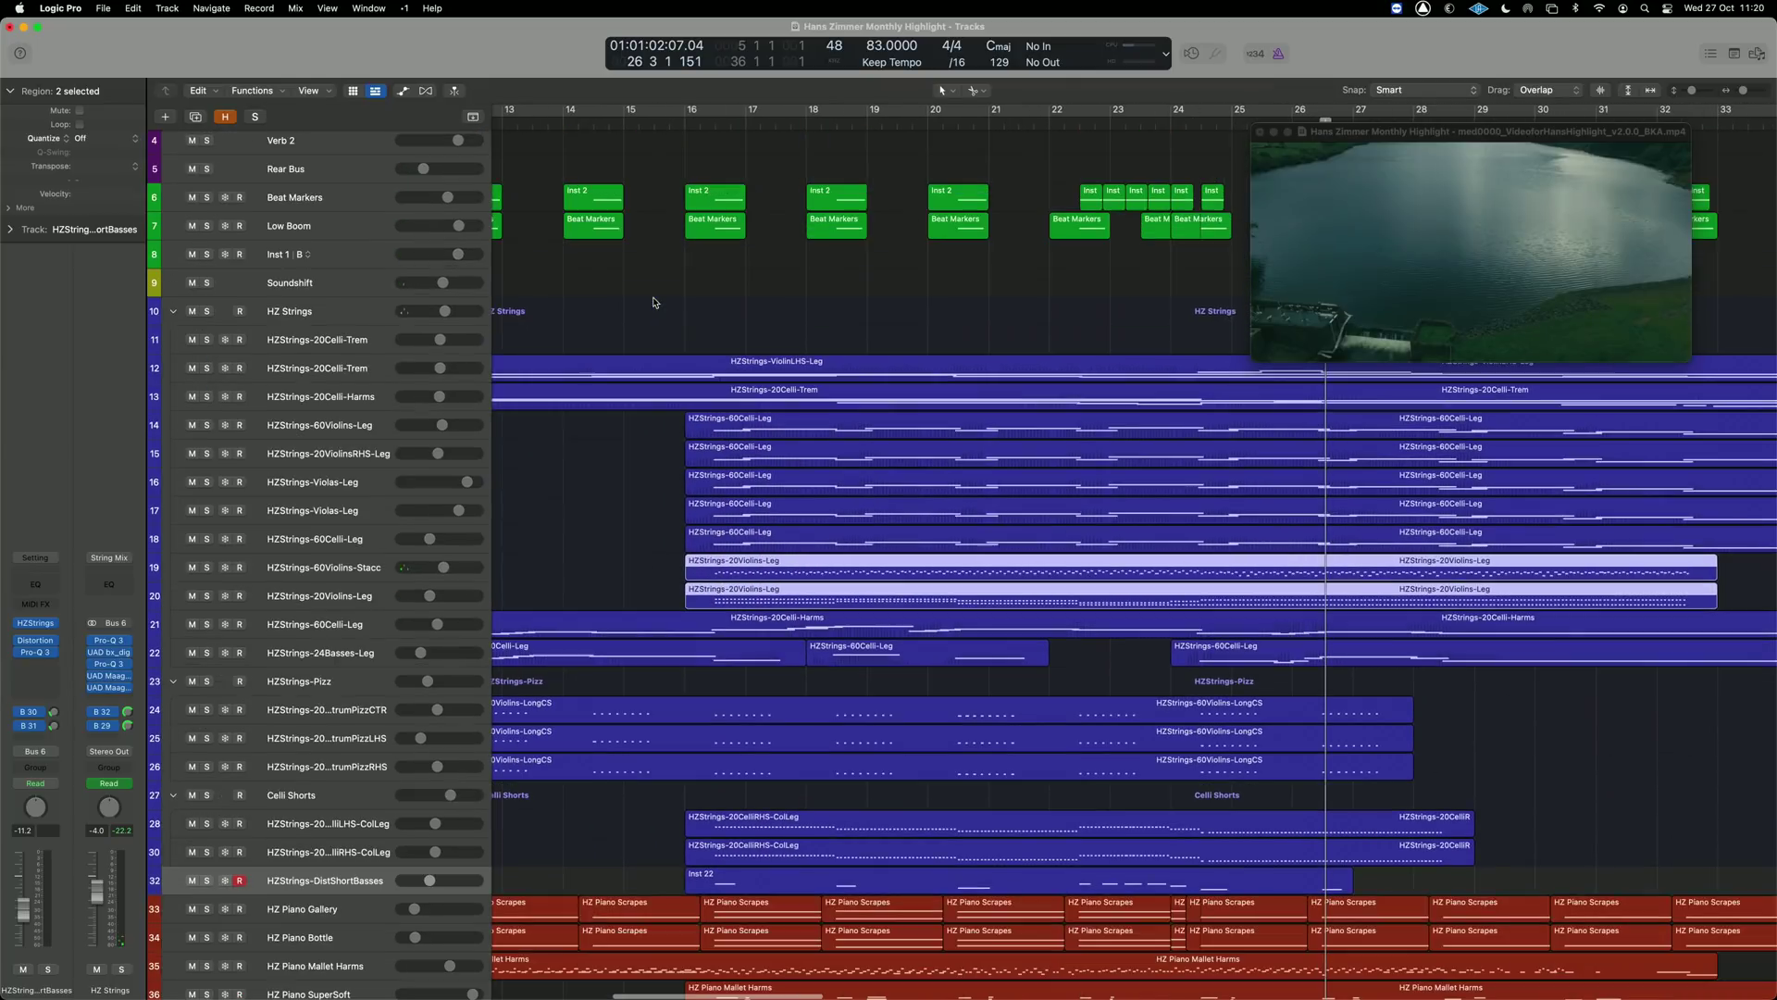
# Clear the region selection, select all regions in the project, and play the whole cue with solo off.
pyautogui.click(745, 293)
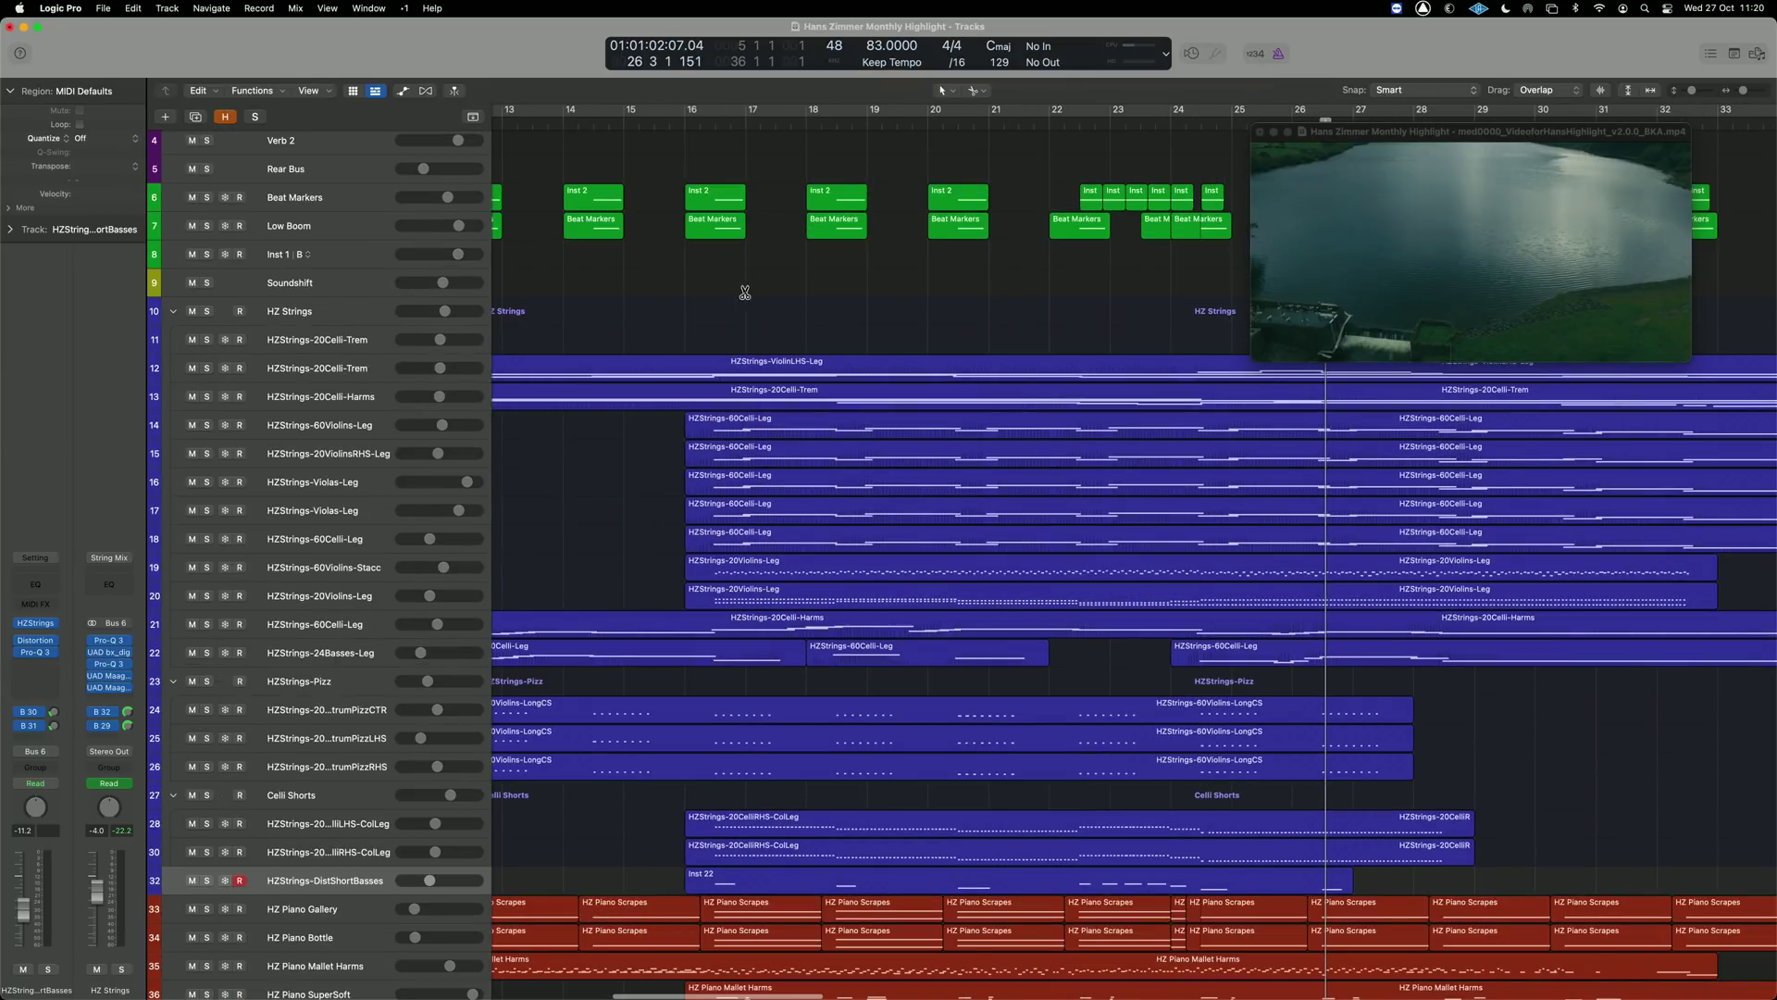
pyautogui.press('super+a')
pyautogui.press('space')
pyautogui.press('space')
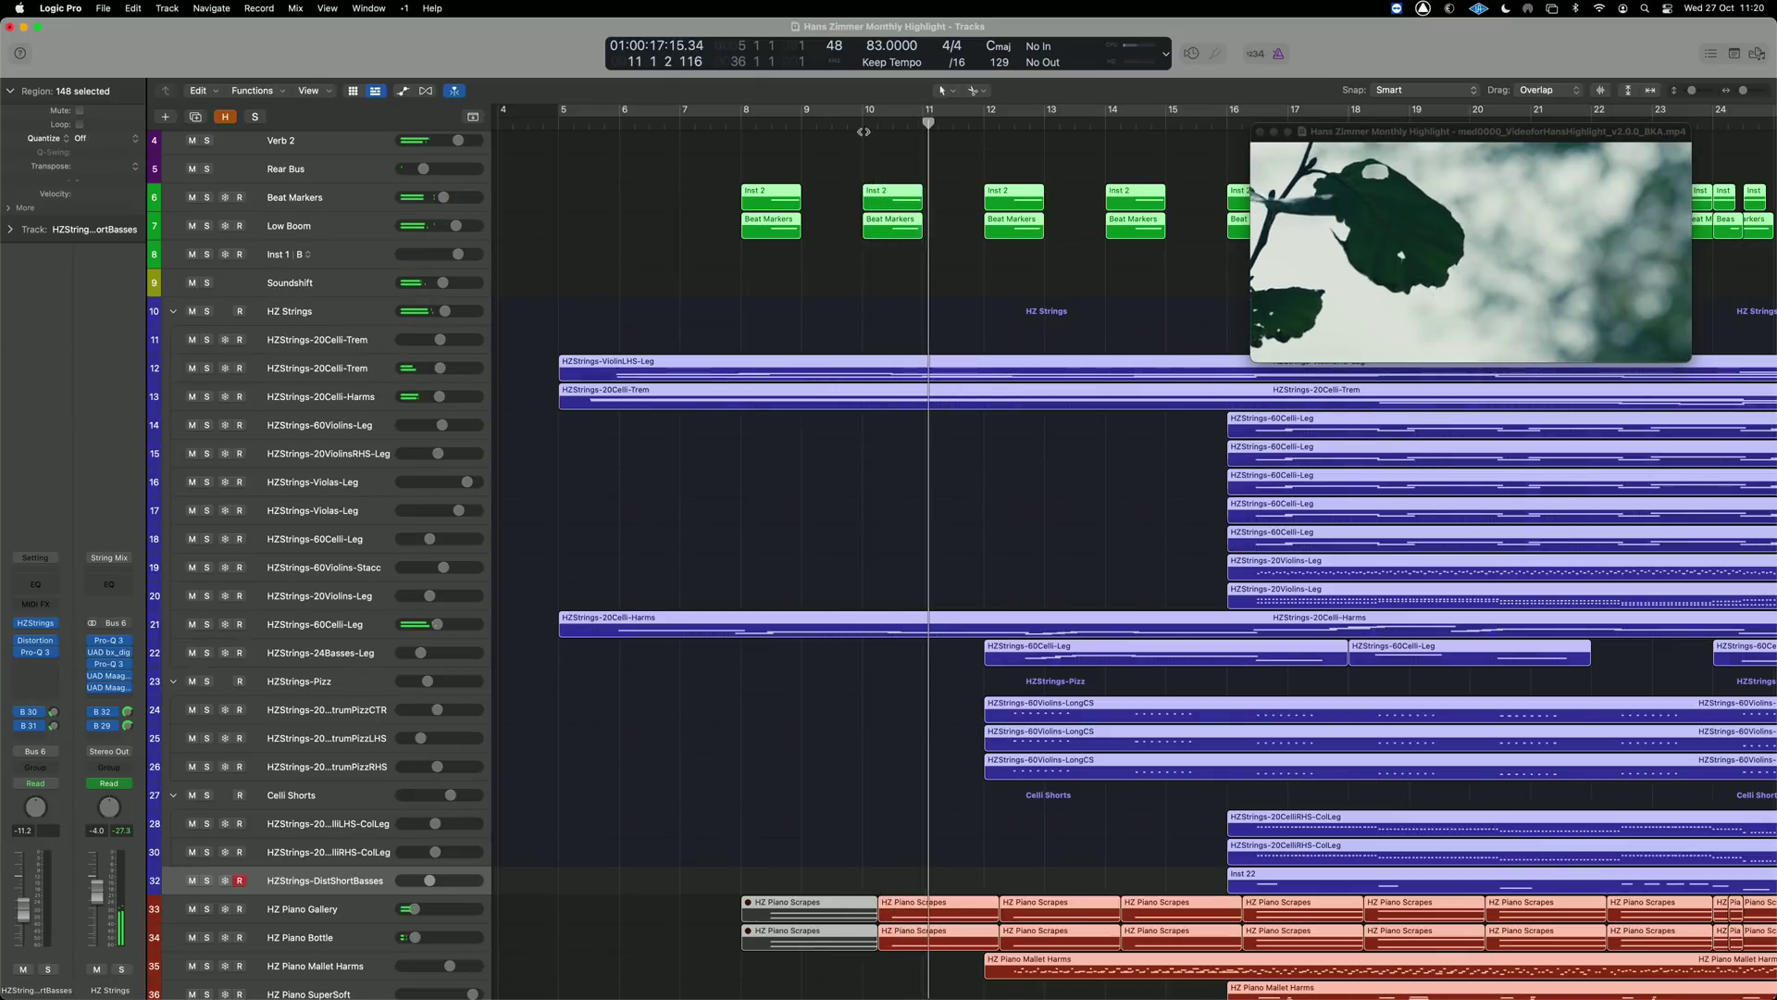
# Enlarge the floating video window and follow the full playback through to the end of the cue.
pyautogui.moveTo(1250, 361); pyautogui.dragTo(898, 558)
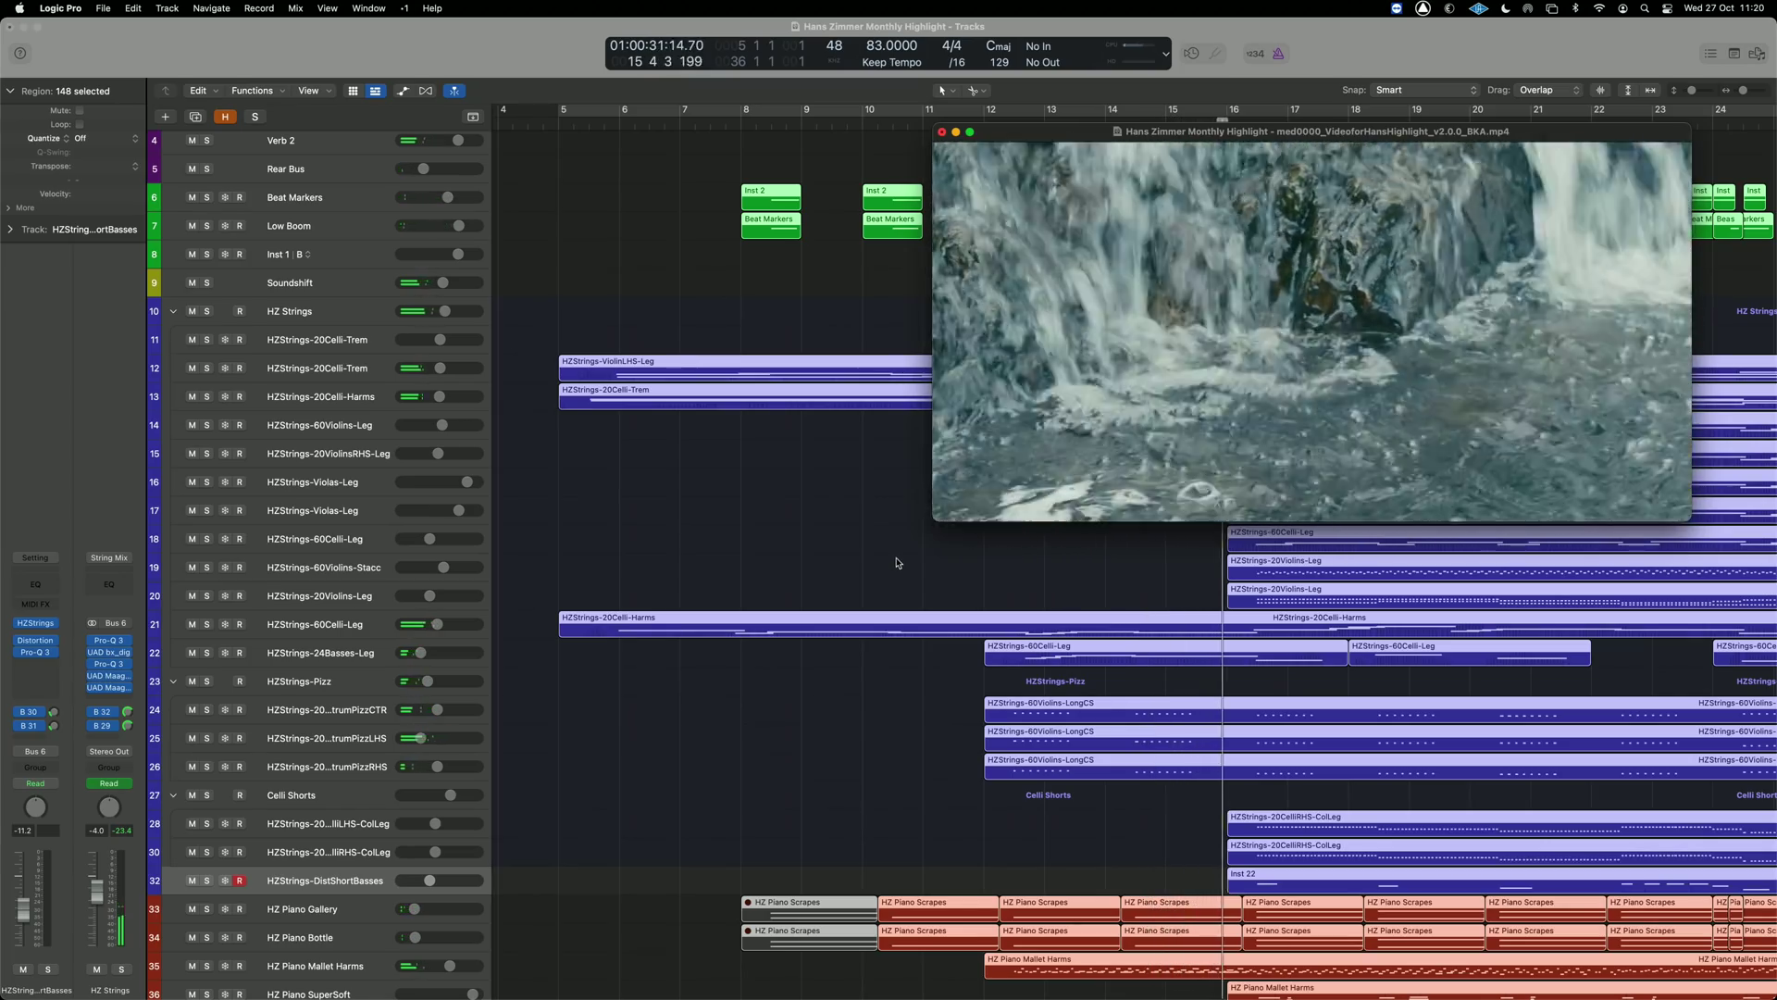
pyautogui.hscroll(10, 896, 563)
pyautogui.hscroll(4, 900, 560)
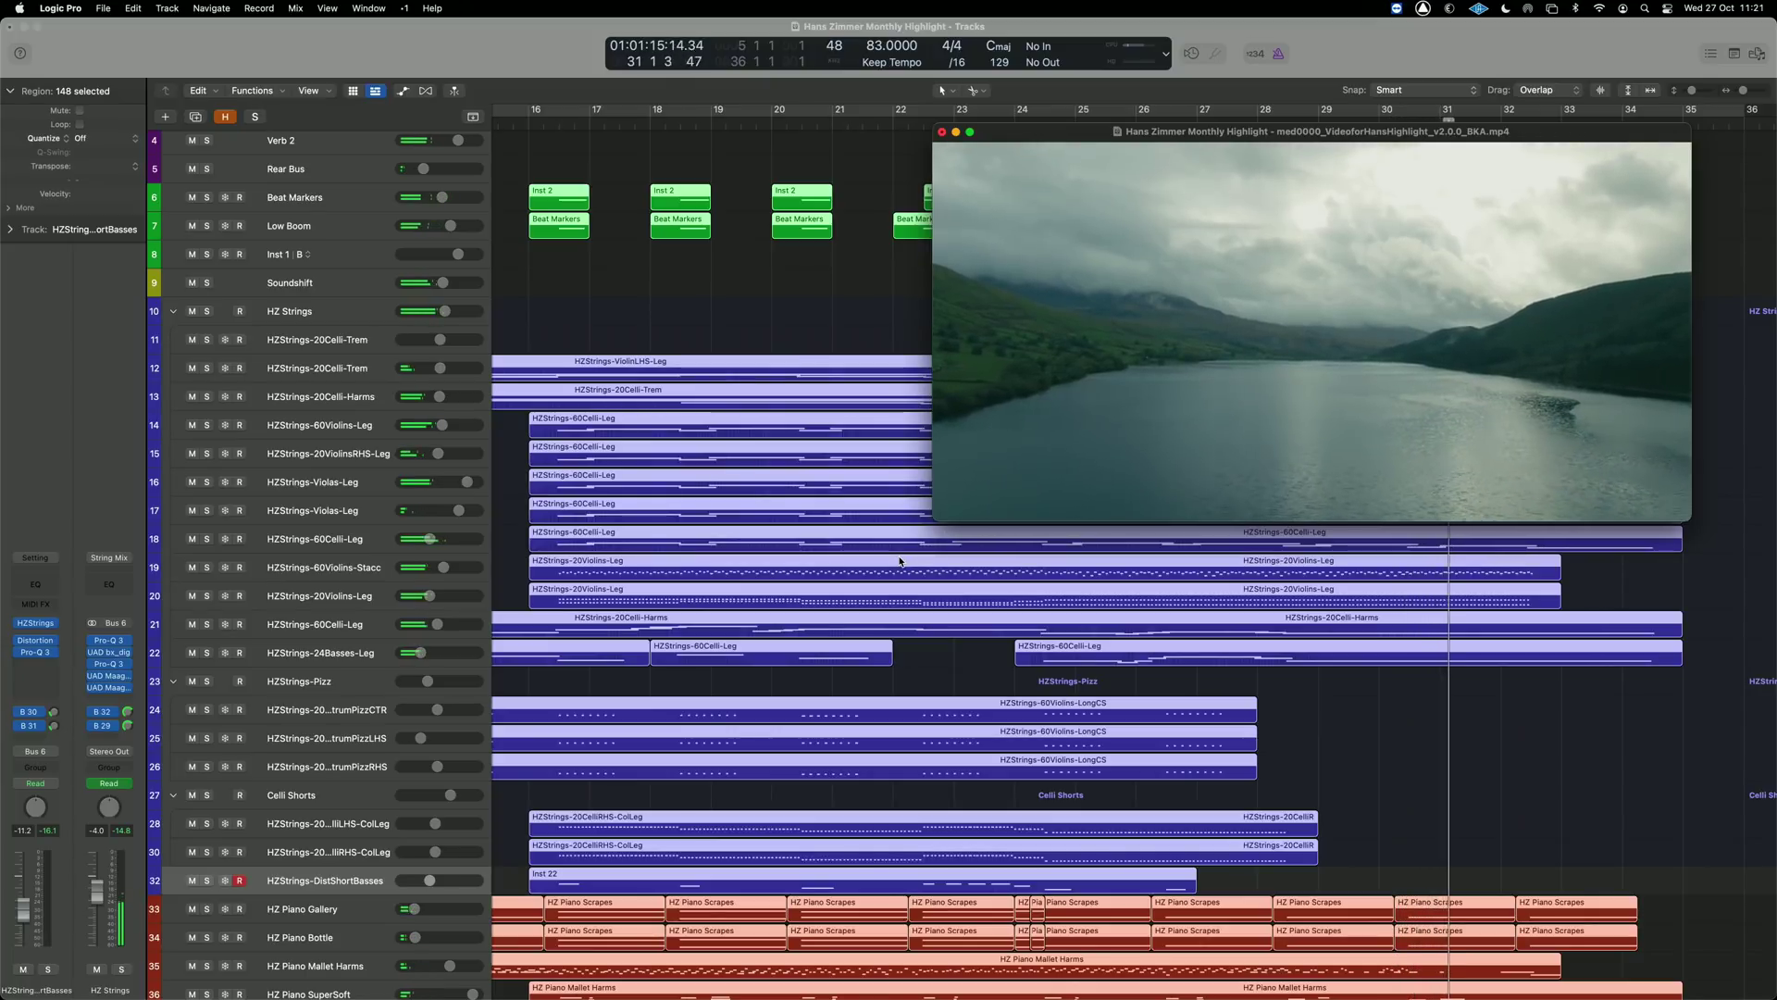
pyautogui.scroll(-1, 899, 561)
pyautogui.scroll(-1, 900, 561)
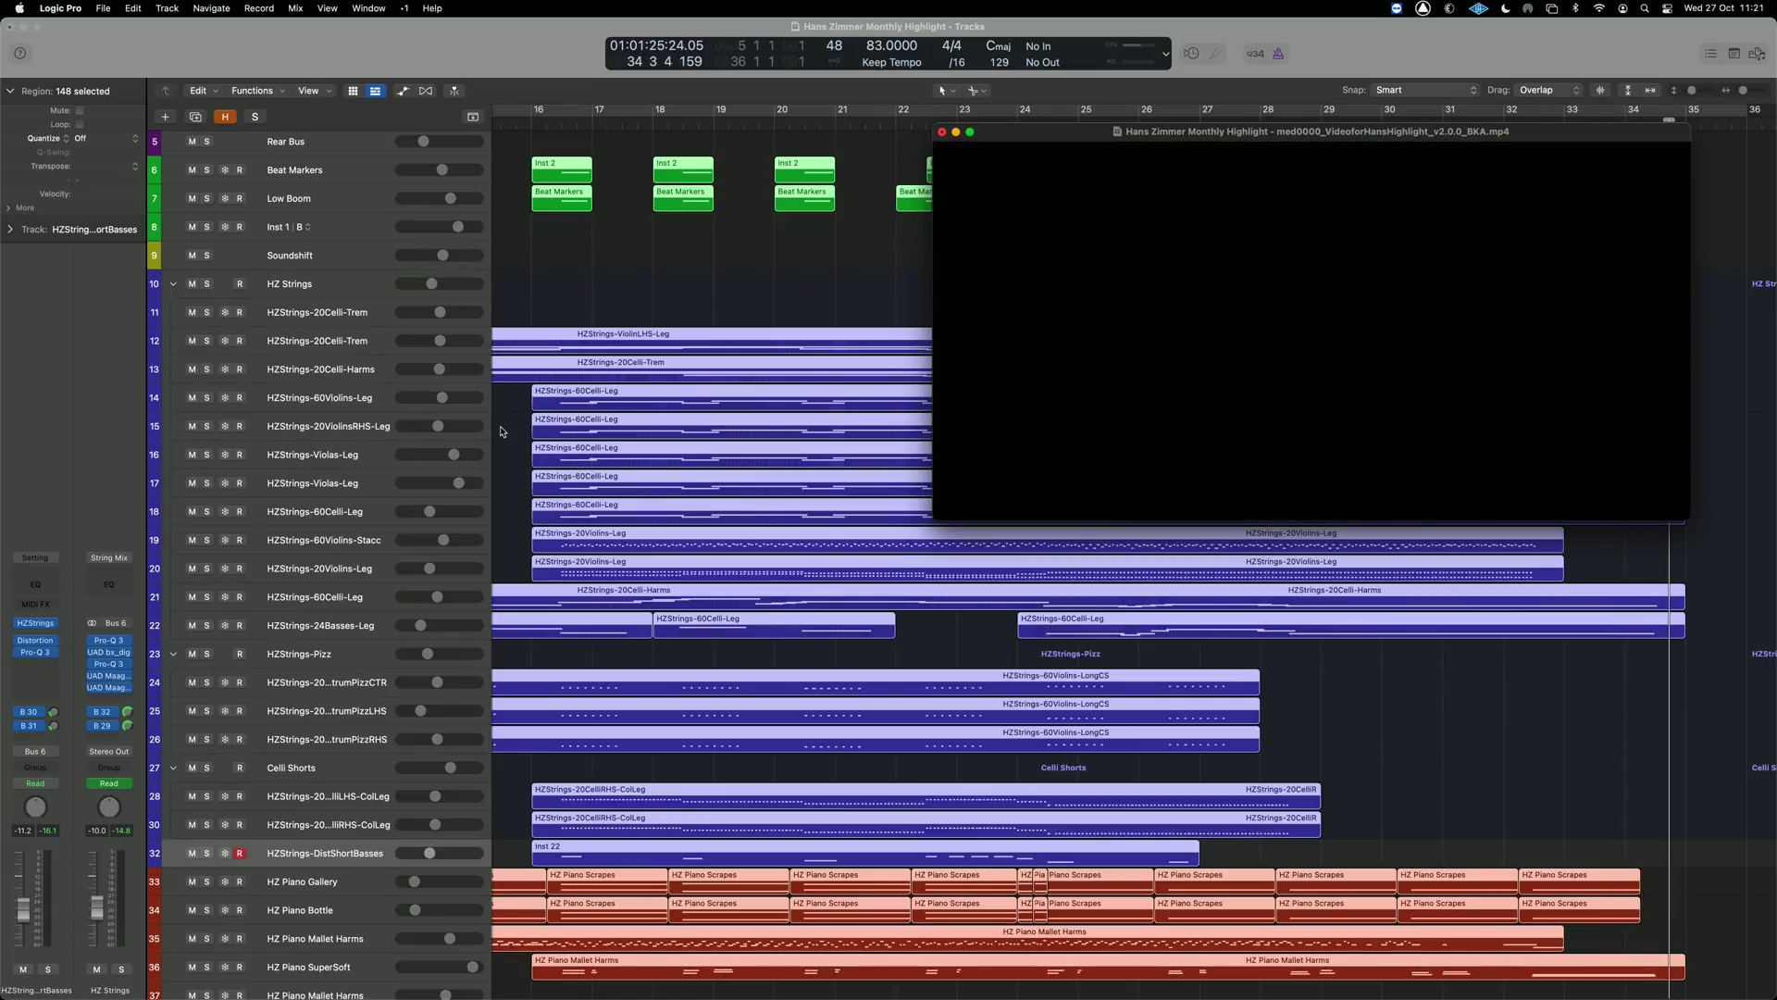
# Select the HZ Strings stack and collapse all track stacks.
pyautogui.click(311, 283)
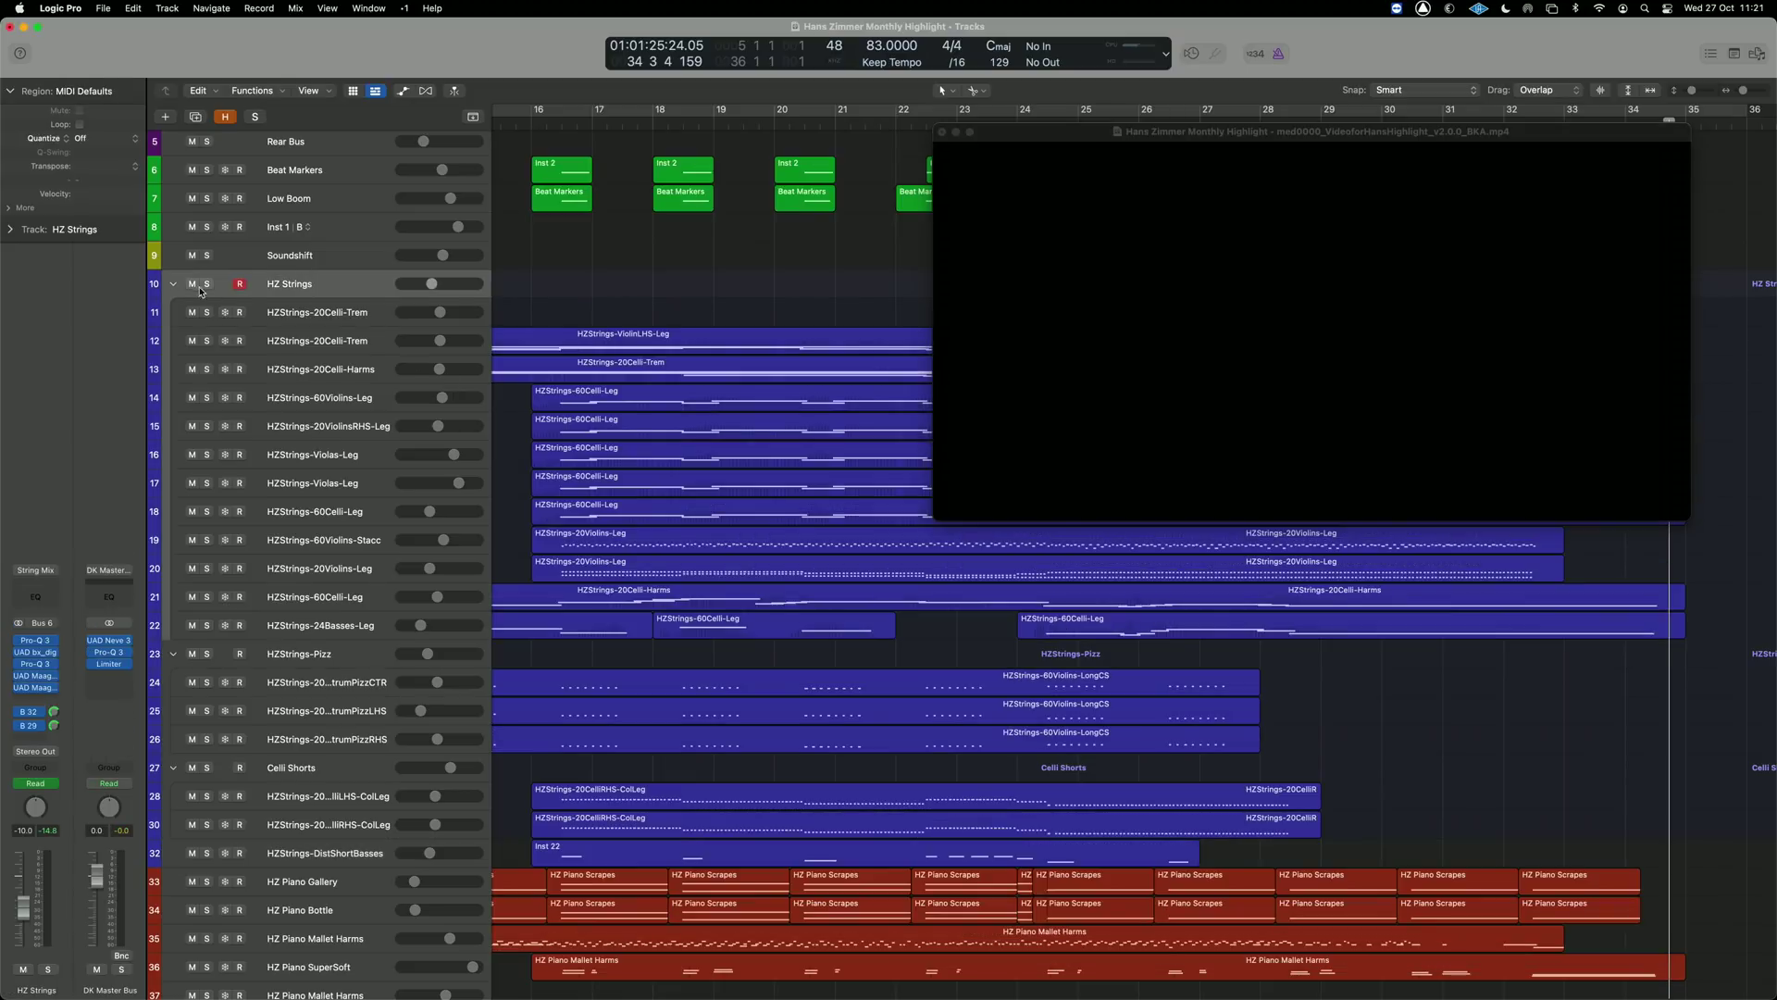
pyautogui.keyDown('alt'); pyautogui.click(173, 286); pyautogui.keyUp('alt')
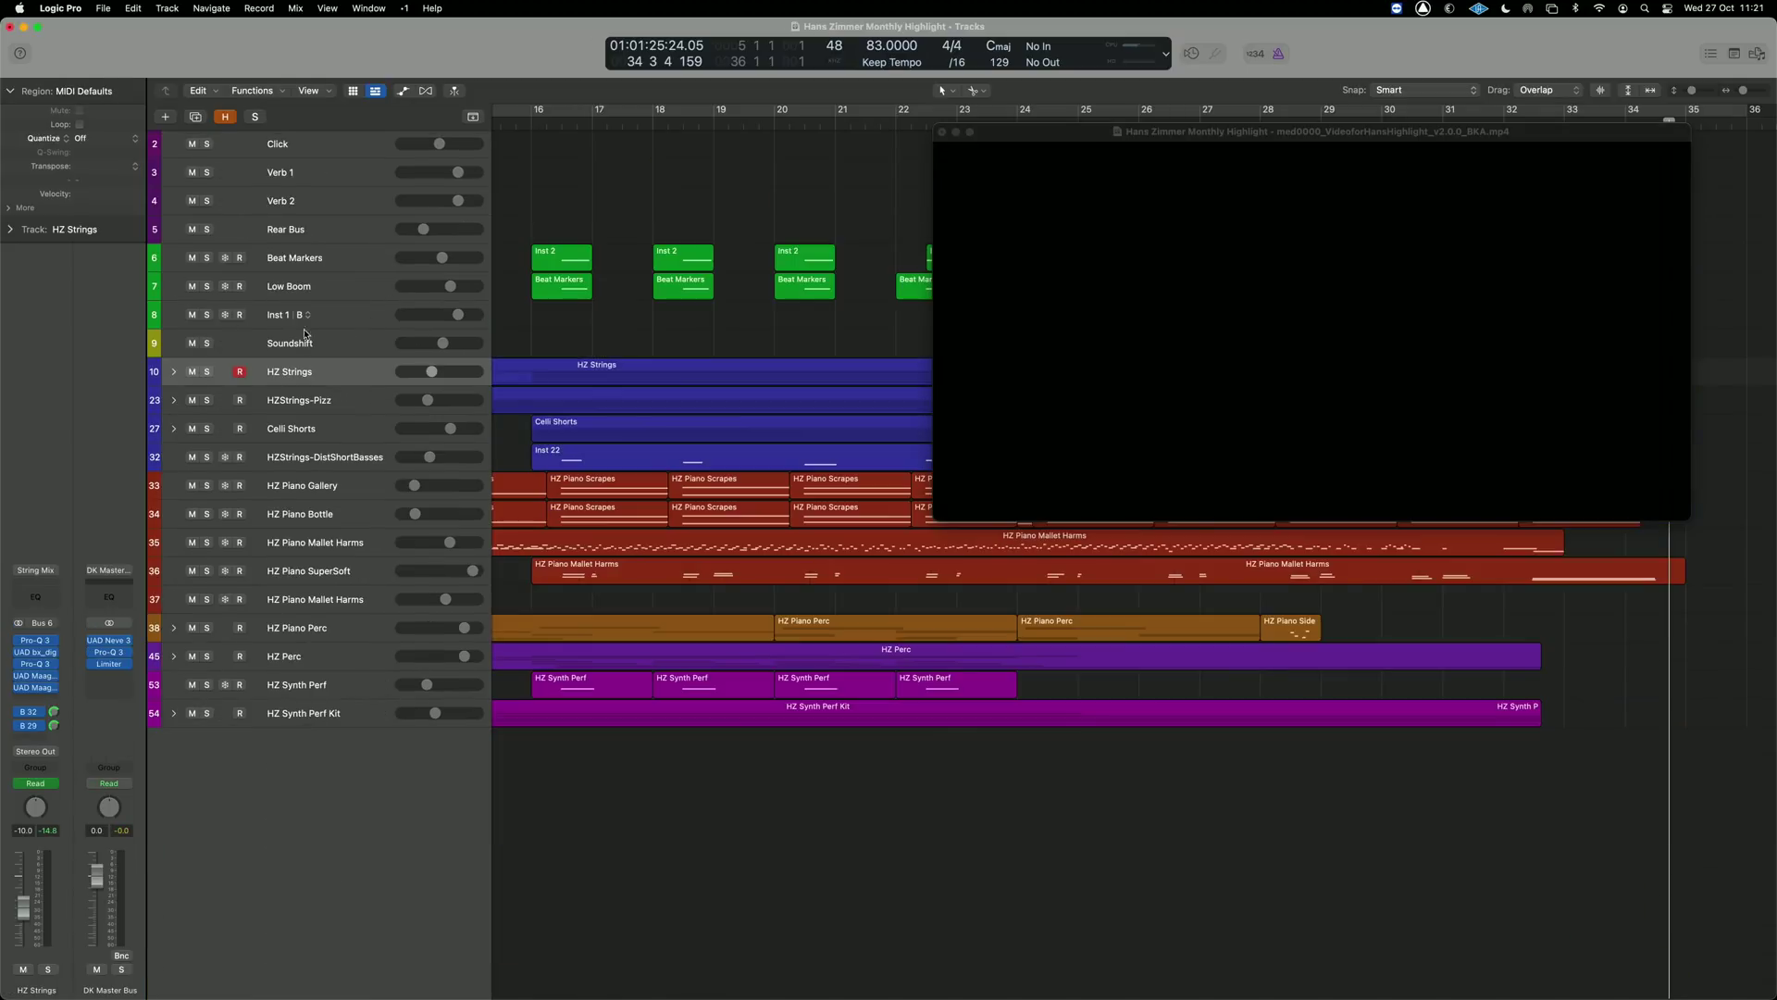
# Inspect the HZStrings-Pizz and Celli Shorts channel strips and the Pro-Q 3 EQ on the HZ Strings bus.
pyautogui.click(352, 399)
pyautogui.click(340, 431)
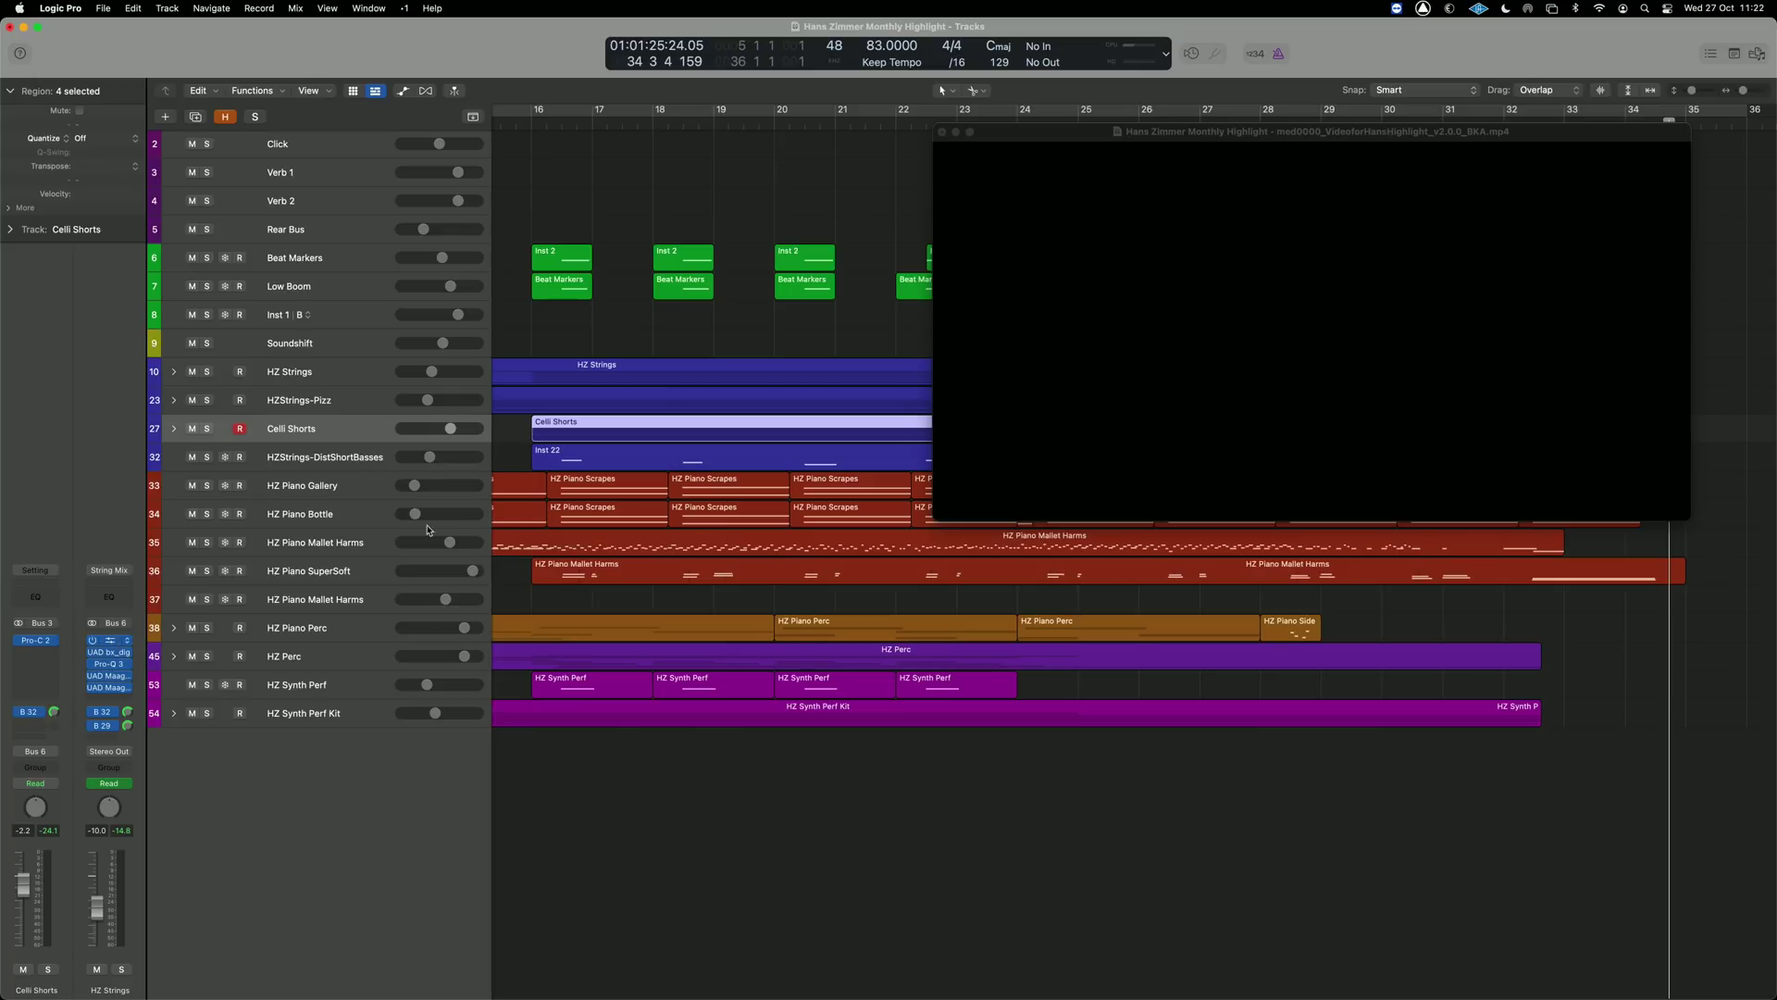
pyautogui.moveTo(961, 450)
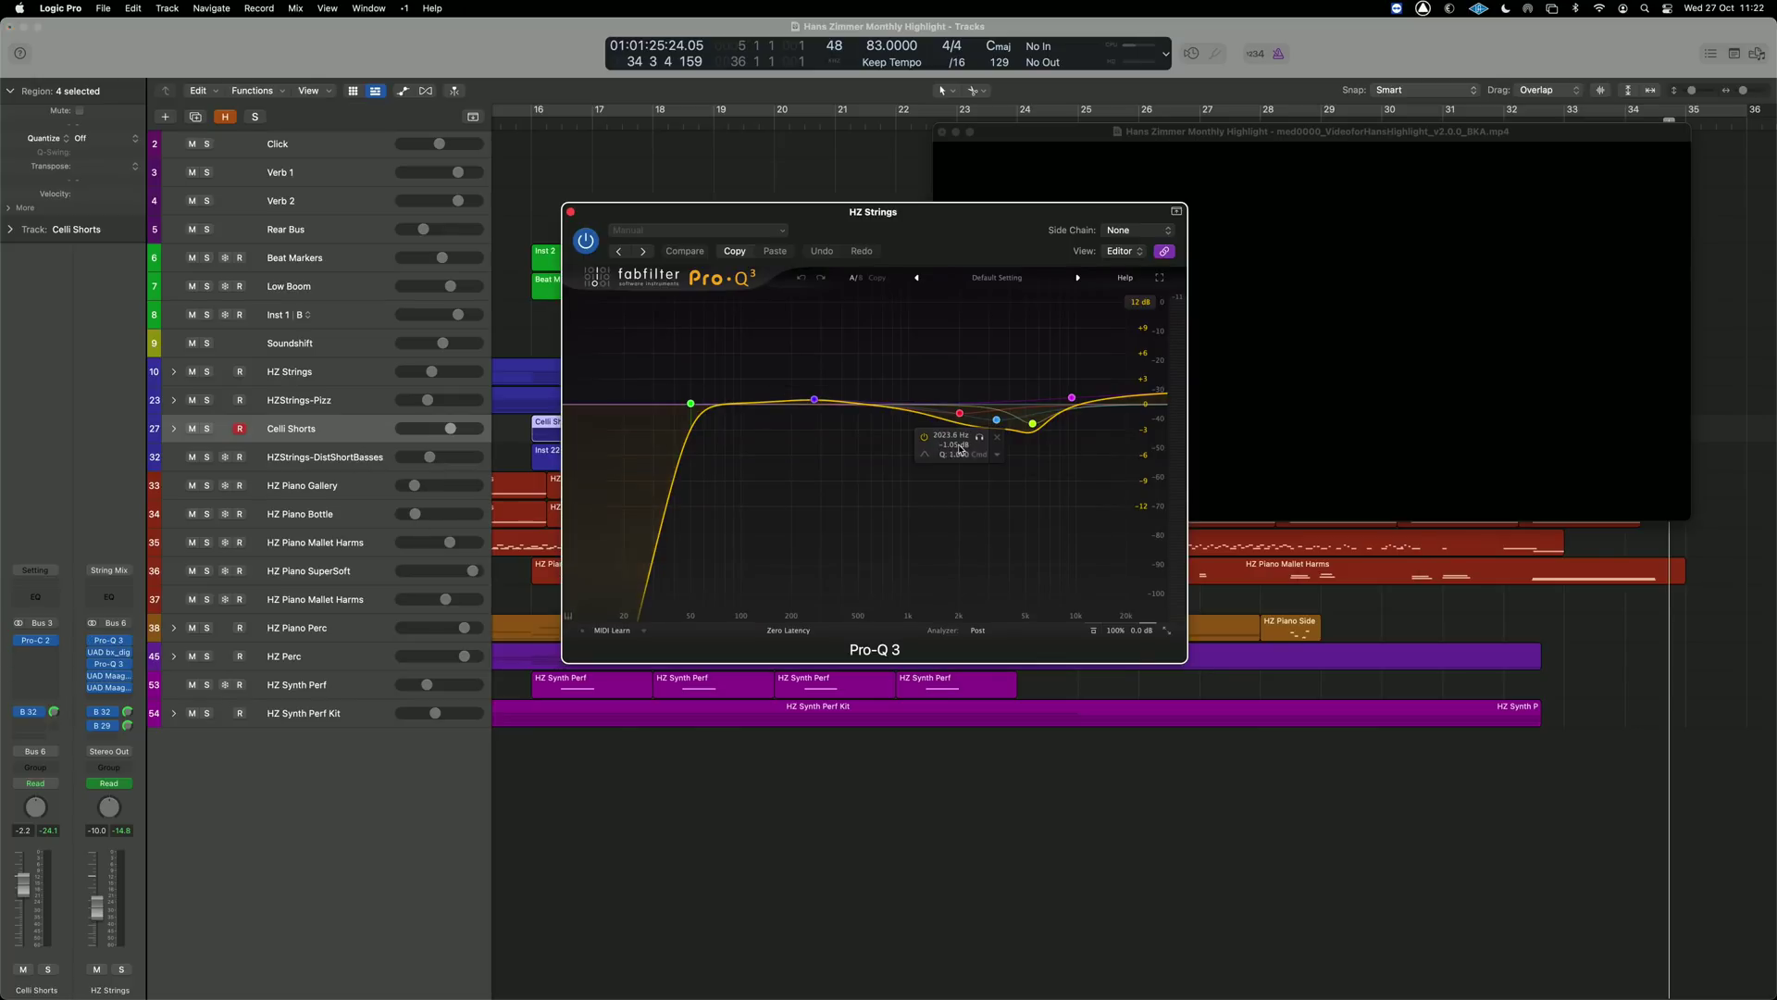
pyautogui.click(570, 213)
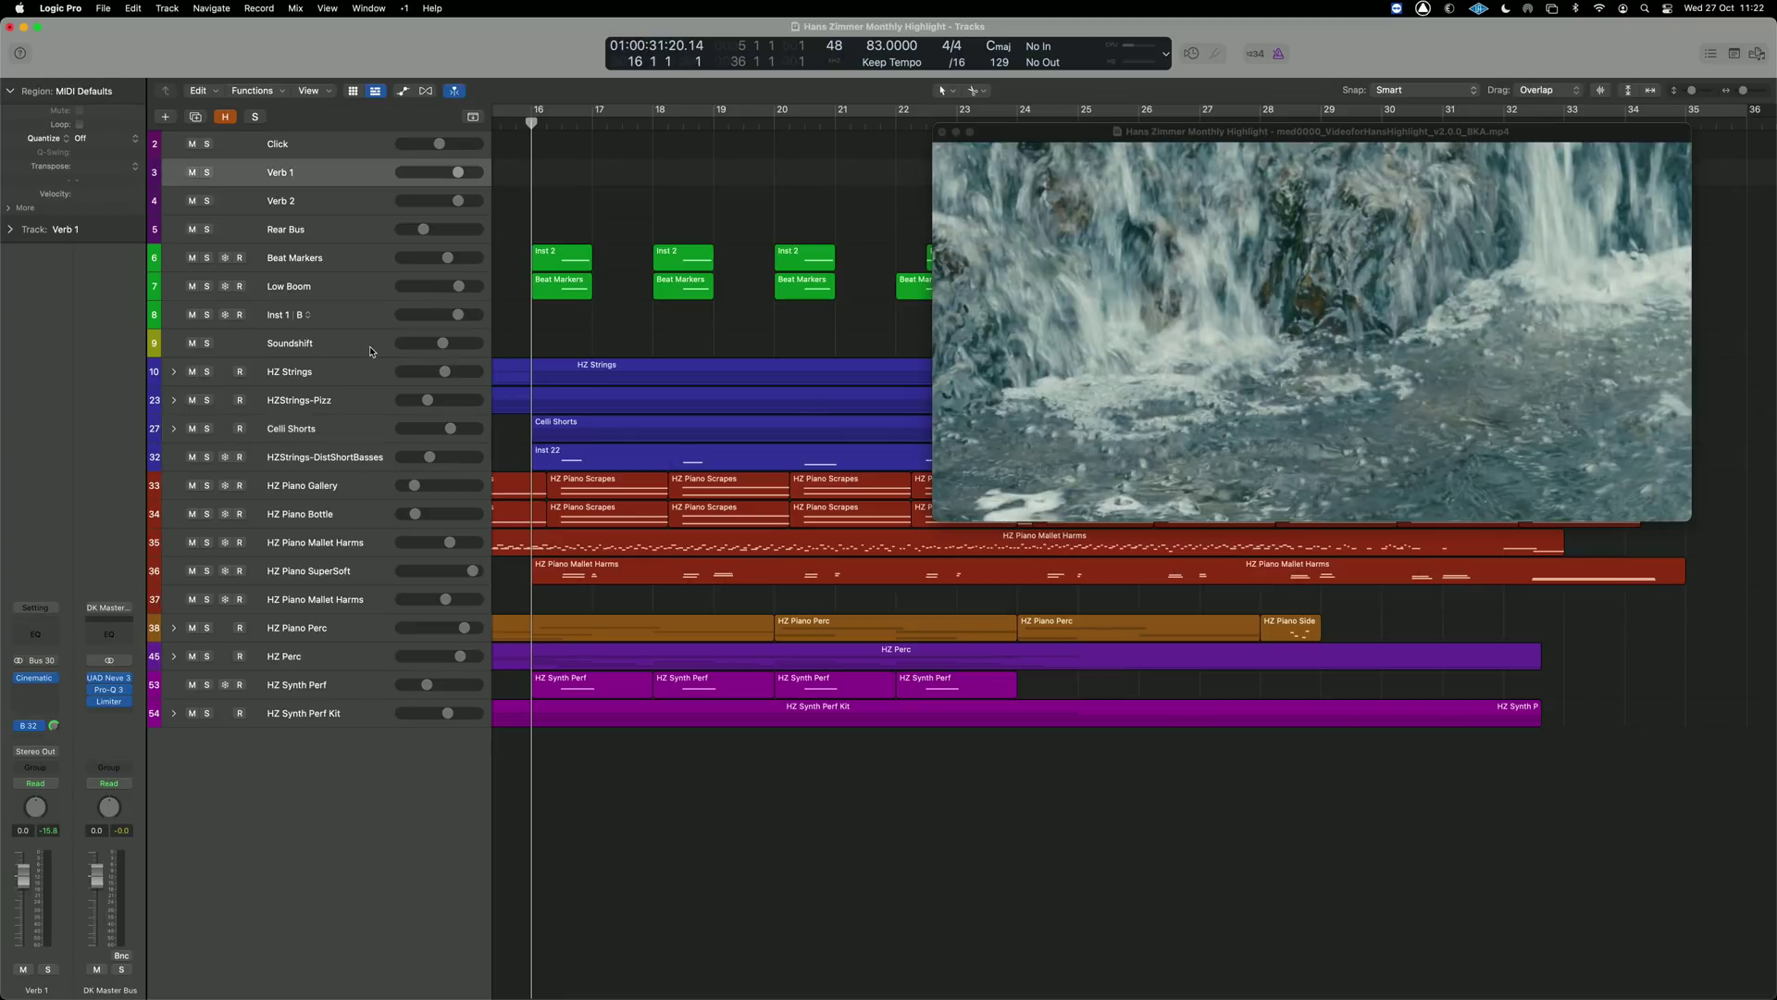
# Inspect the Cinematic Rooms Professional reverb on Verb 1 and the Pro-R reverb on Verb 2.
pyautogui.click(37, 681)
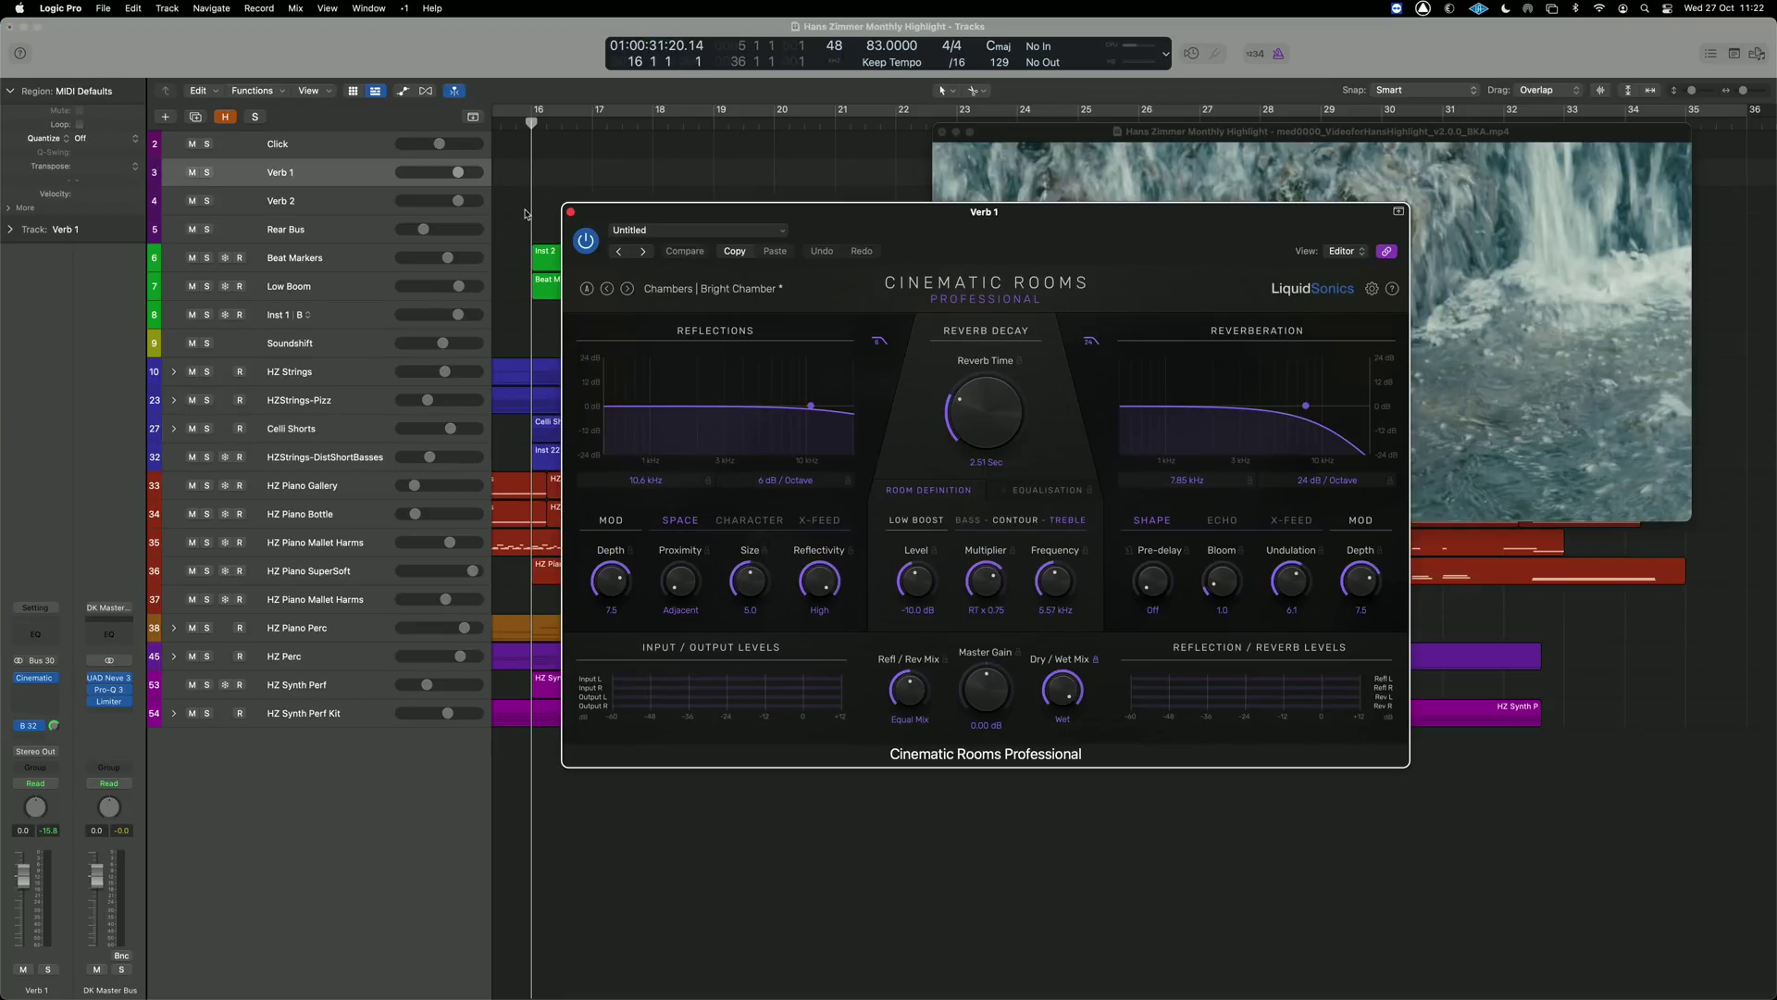
pyautogui.click(570, 212)
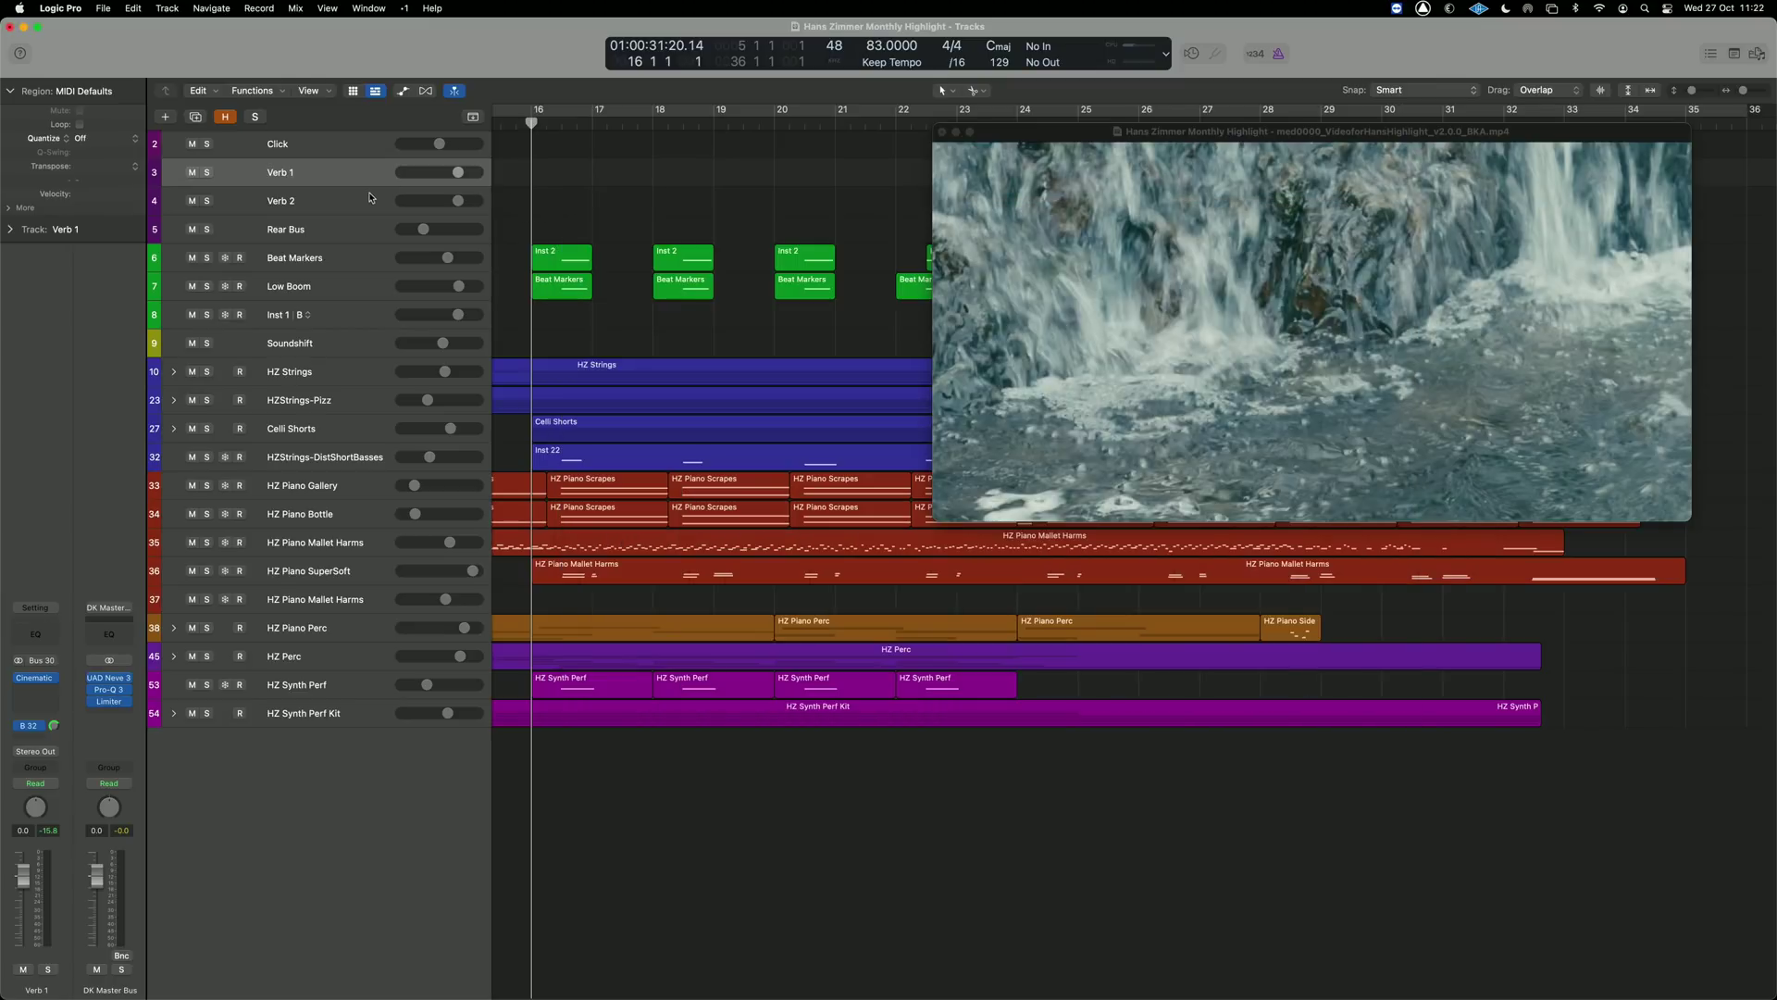
pyautogui.click(361, 199)
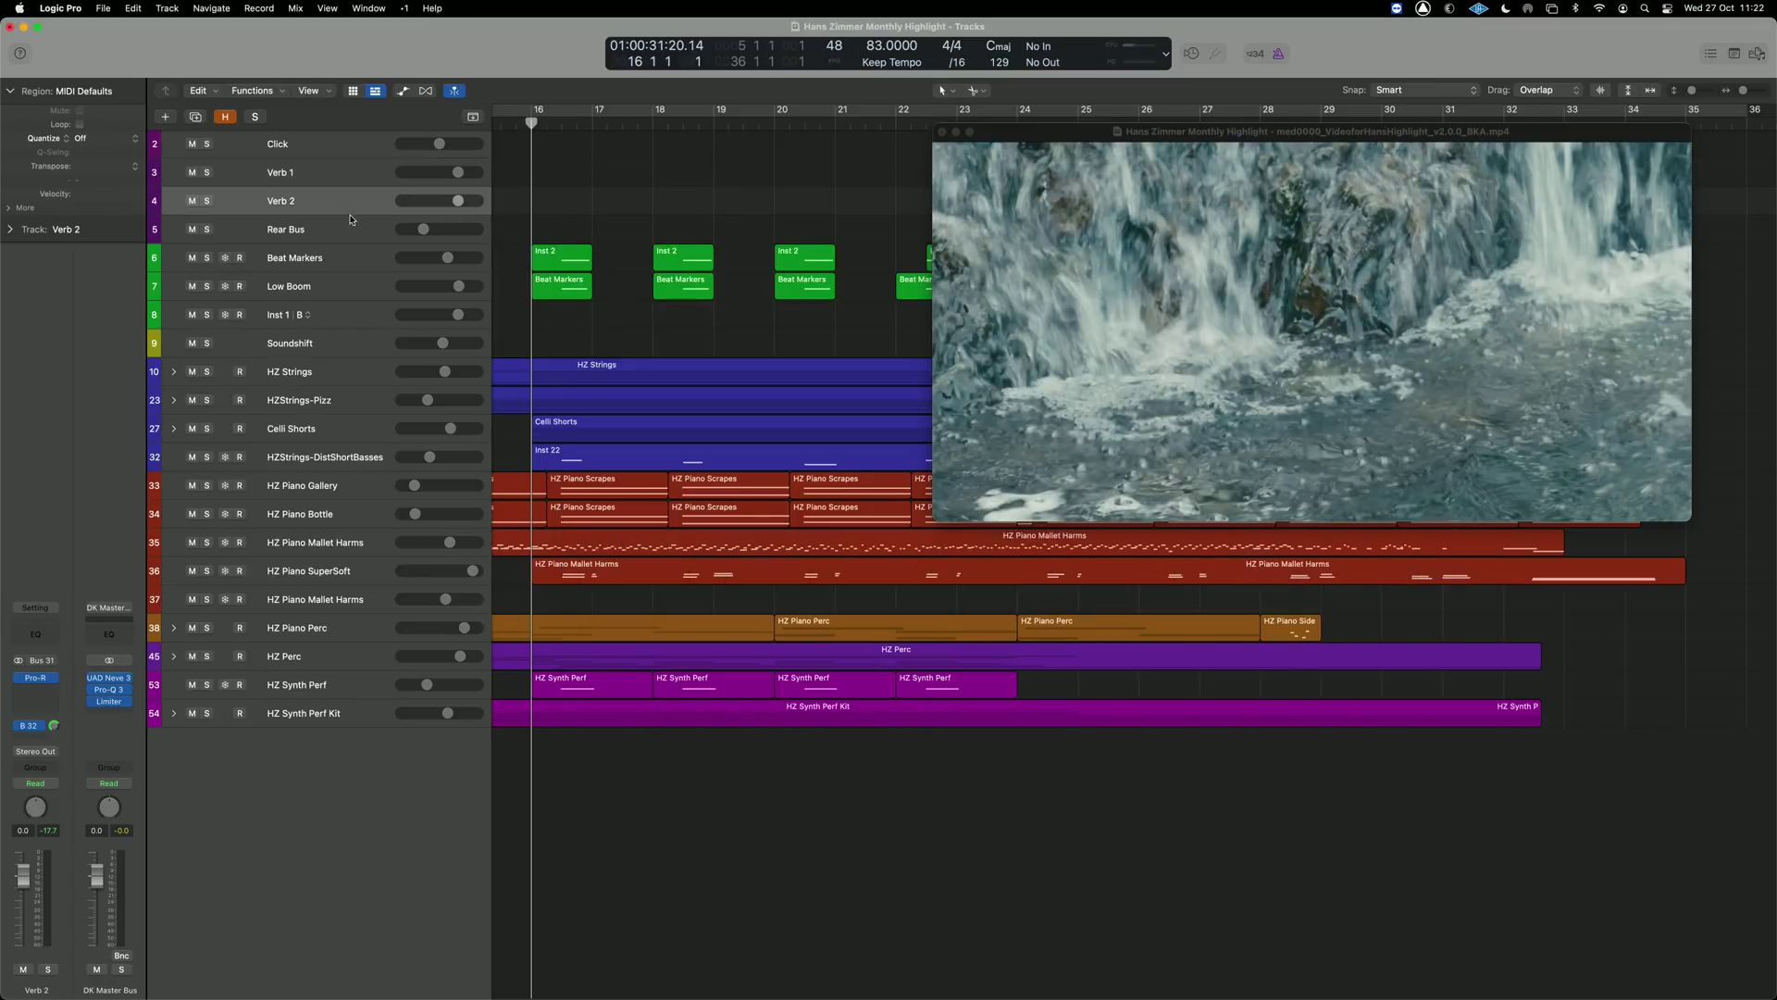
pyautogui.click(39, 682)
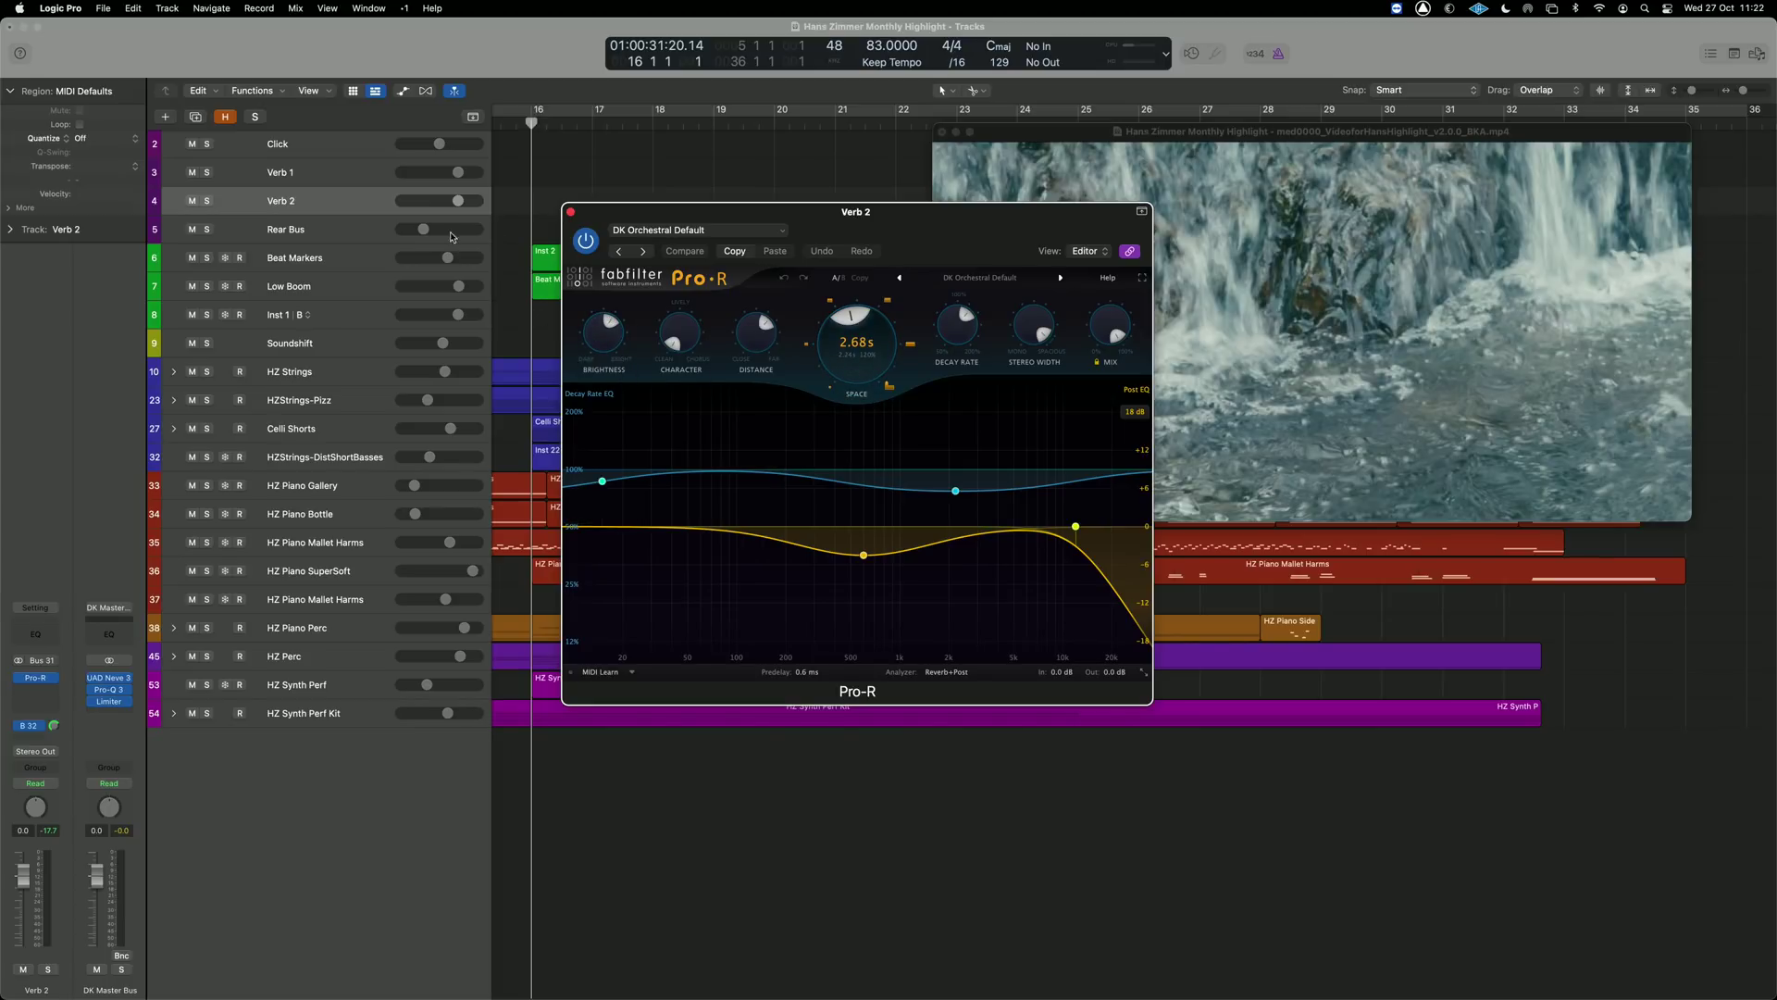
pyautogui.click(571, 213)
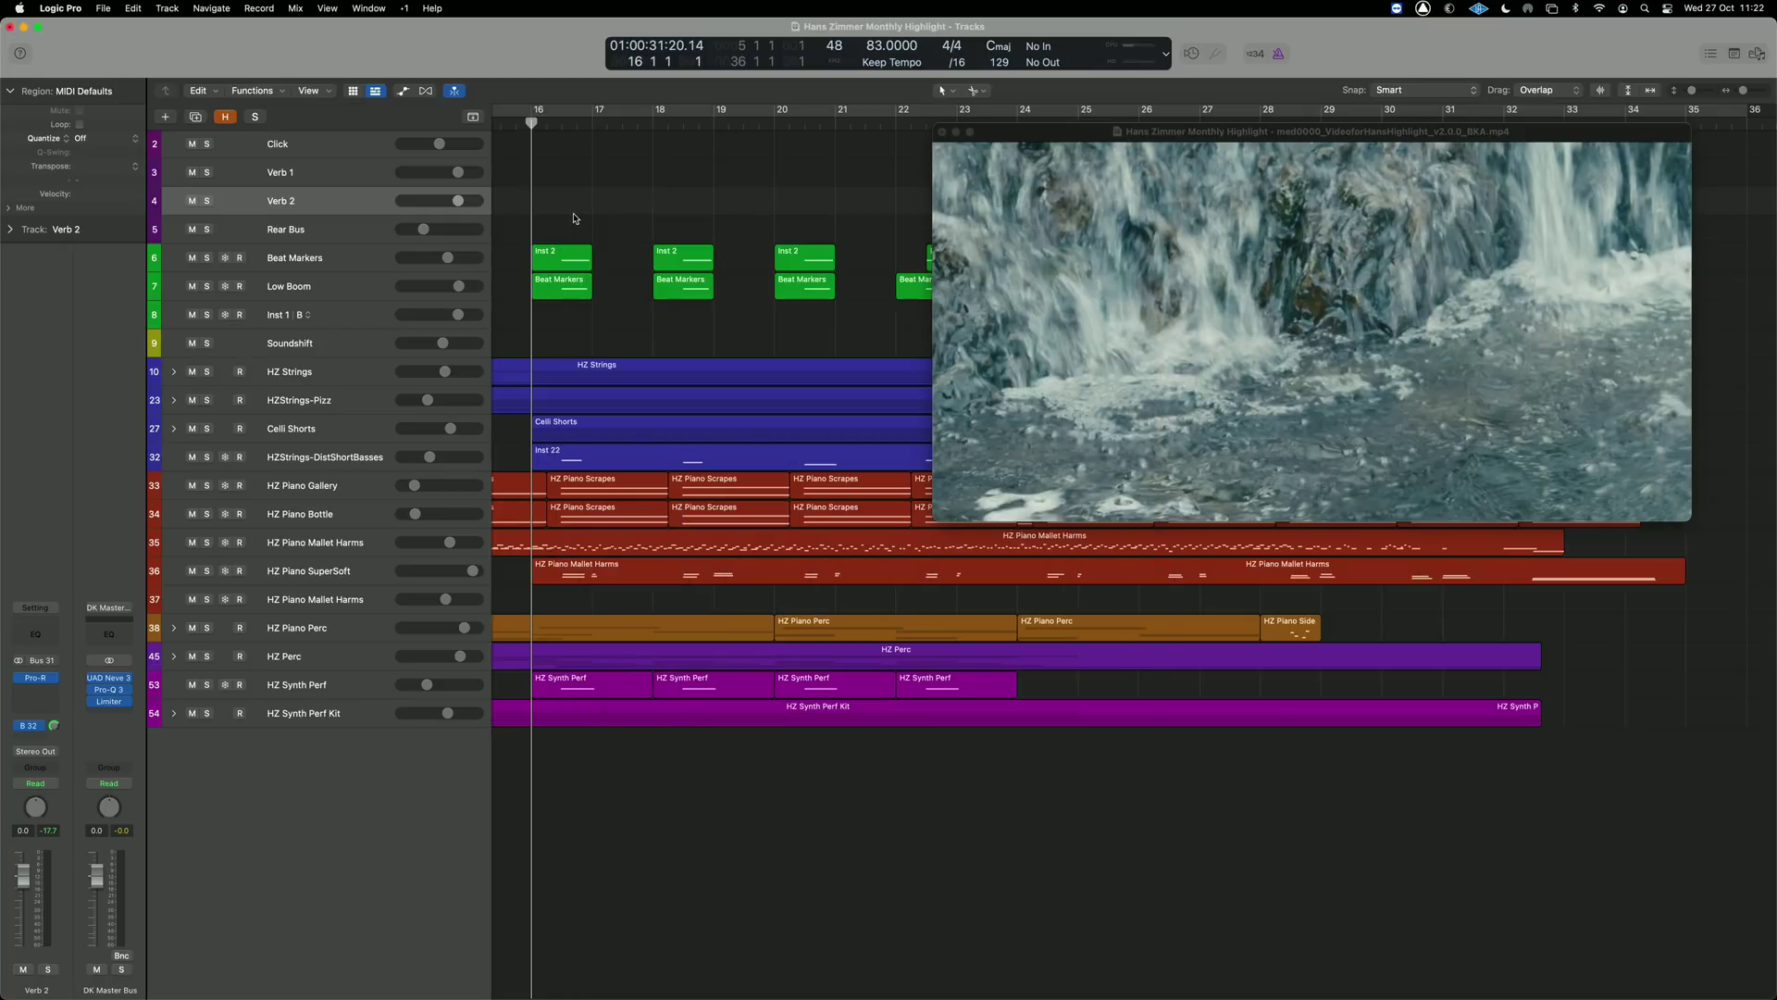
# Select the Rear Bus and examine the UAD Neve, Pro-Q 3 and Limiter plug-ins on the DK Master Bus.
pyautogui.click(317, 227)
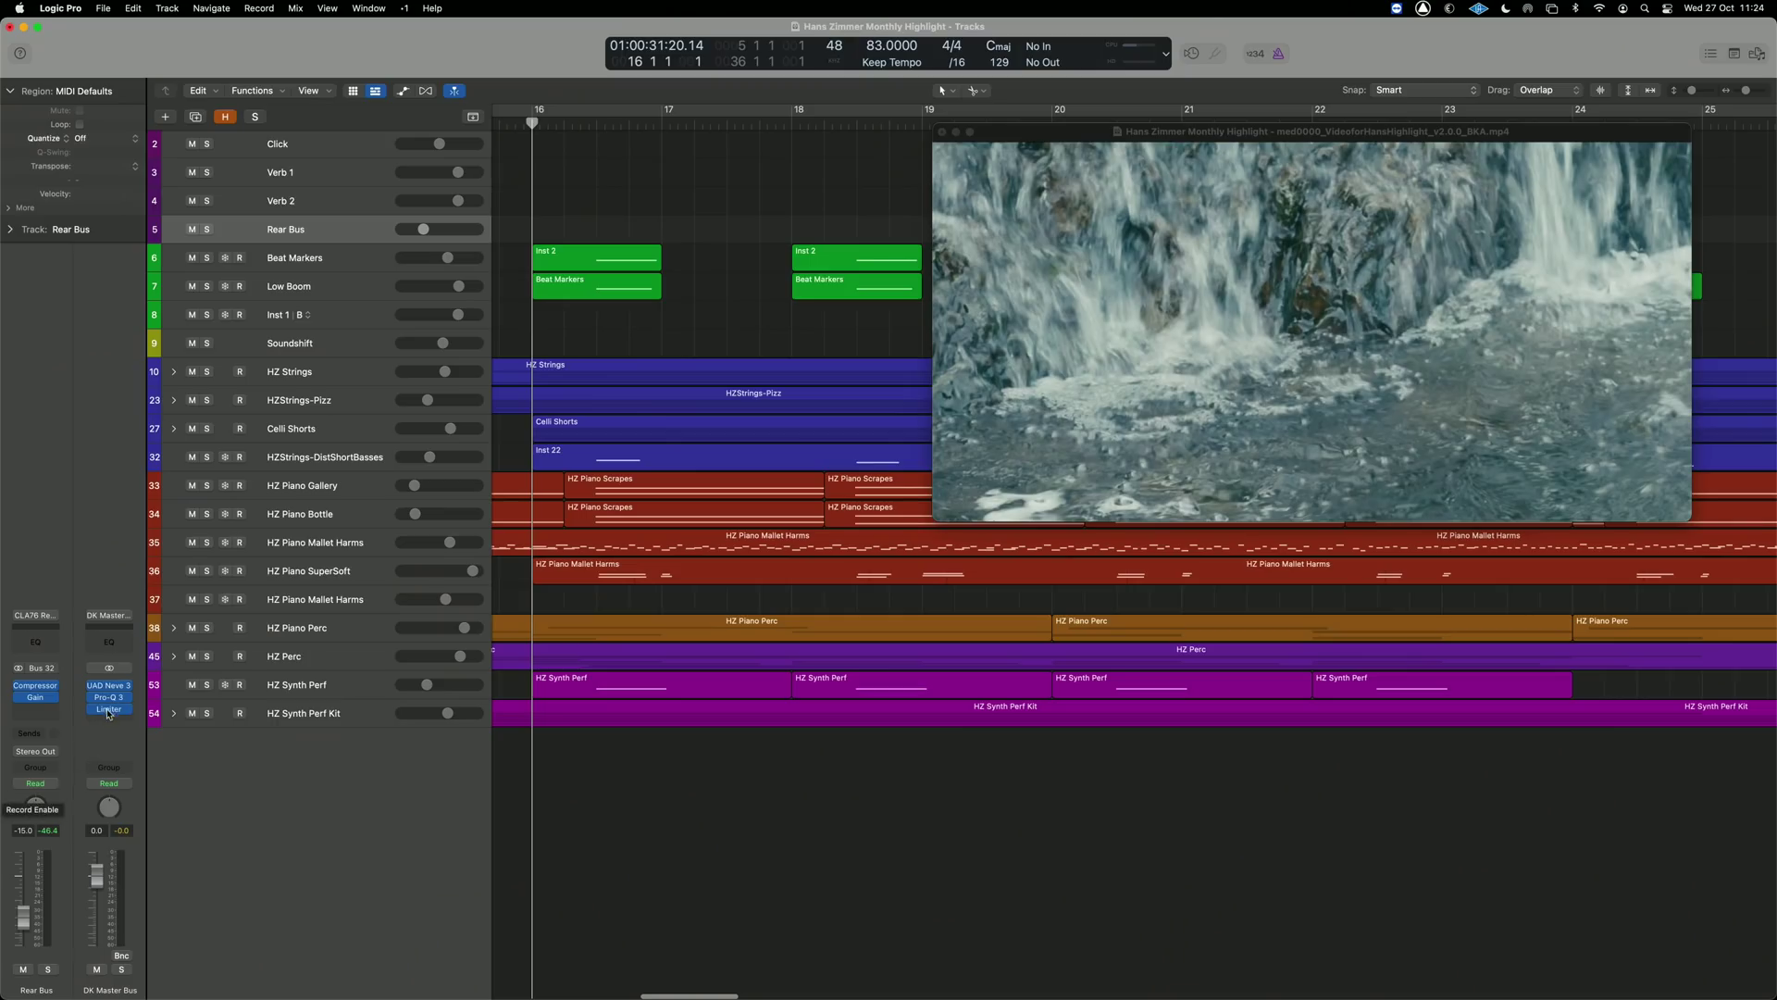
pyautogui.click(112, 690)
pyautogui.click(118, 703)
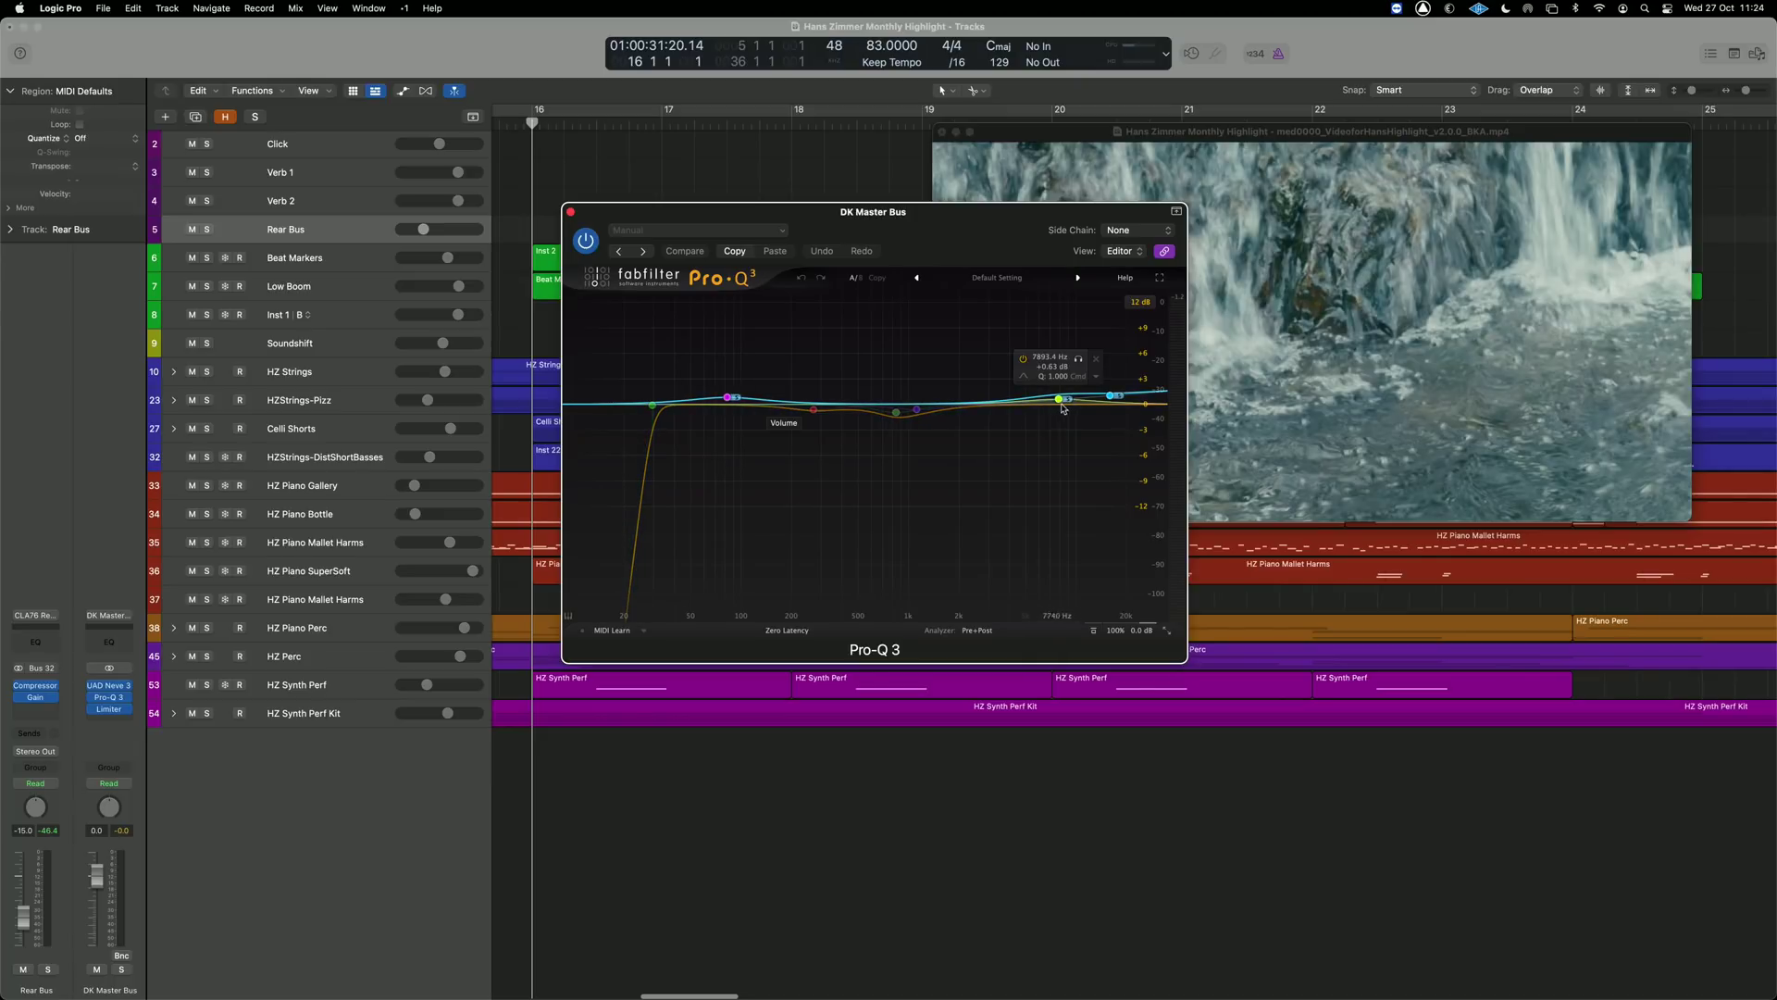
pyautogui.click(109, 709)
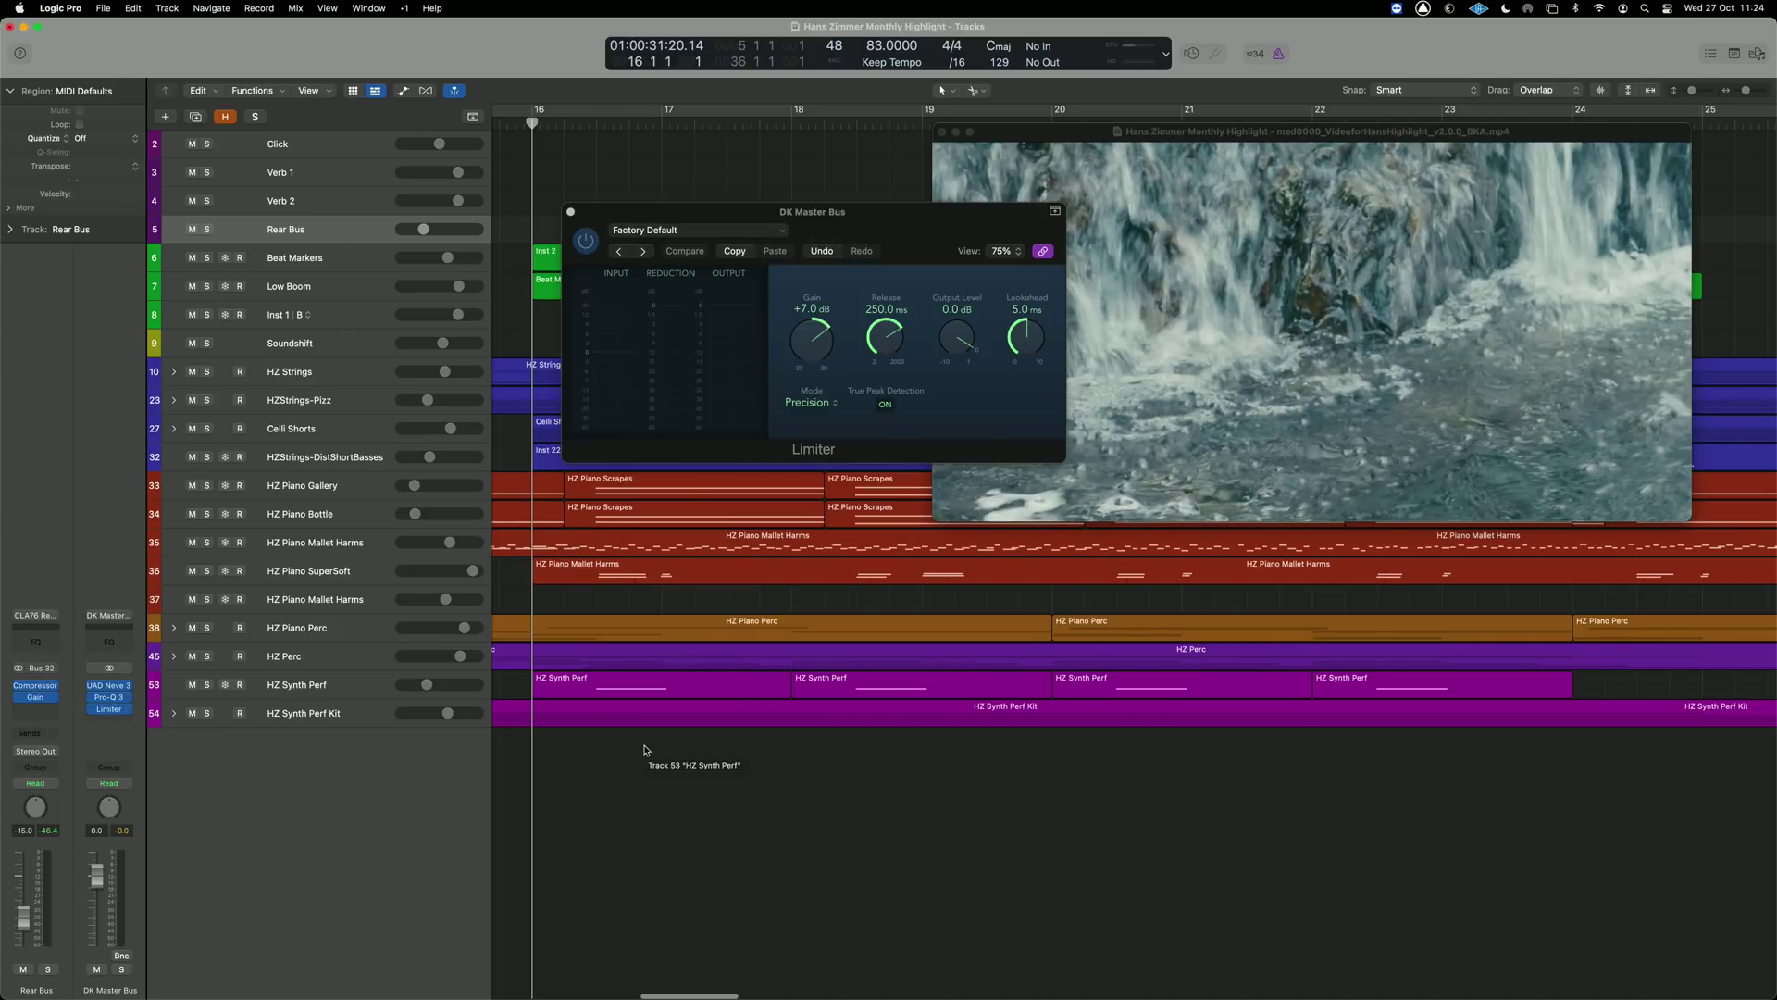